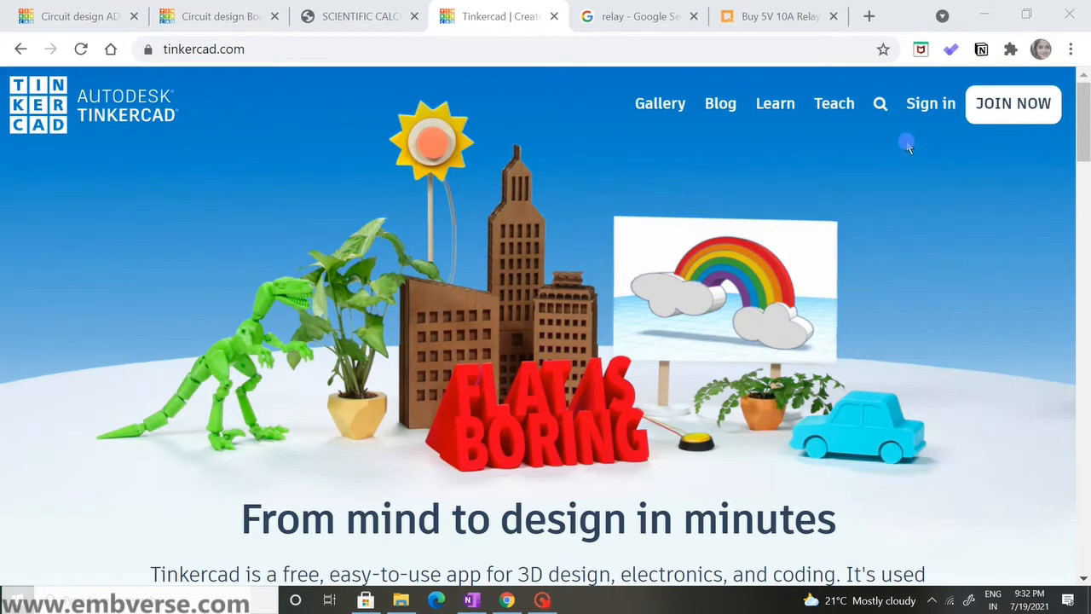
- Sign in to Tinkercad with the email or username option, using the saved account credentials
{"action": "left_click", "coordinate": [925, 118]}
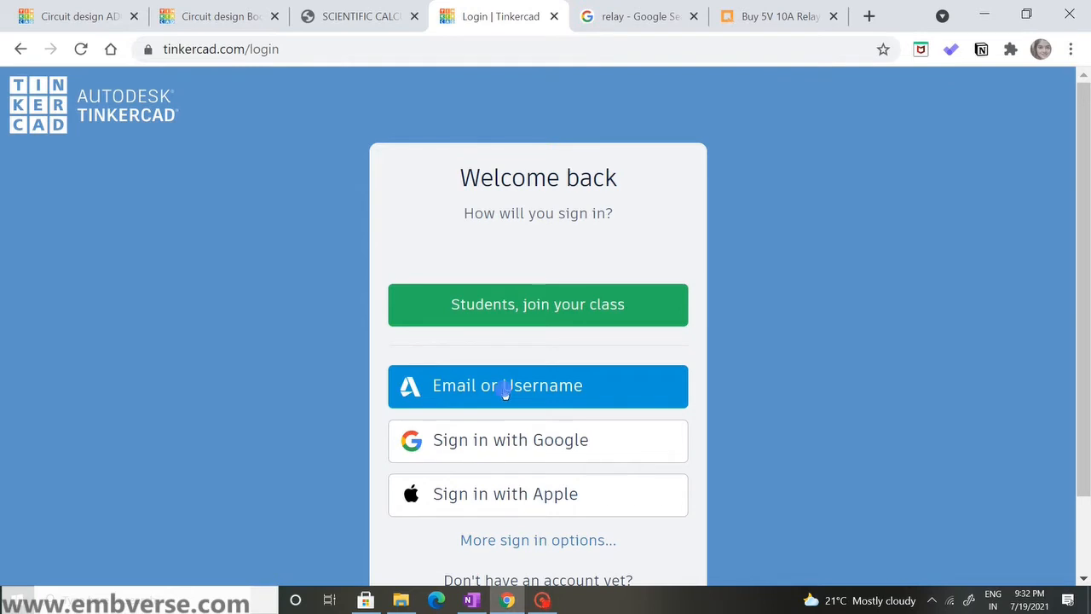
{"action": "left_click", "coordinate": [482, 385]}
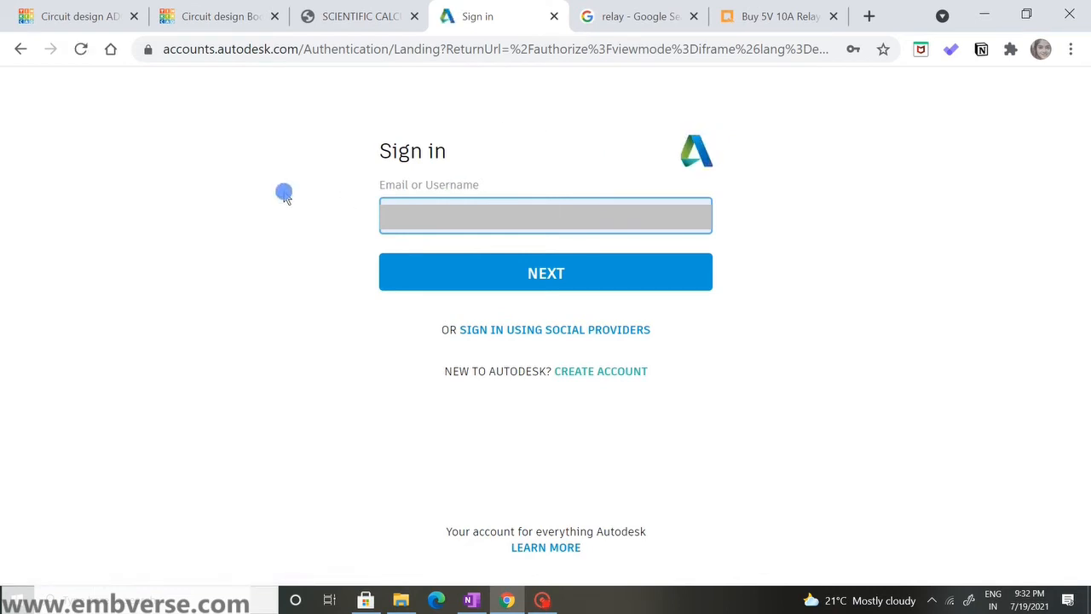
{"action": "left_click", "coordinate": [563, 278]}
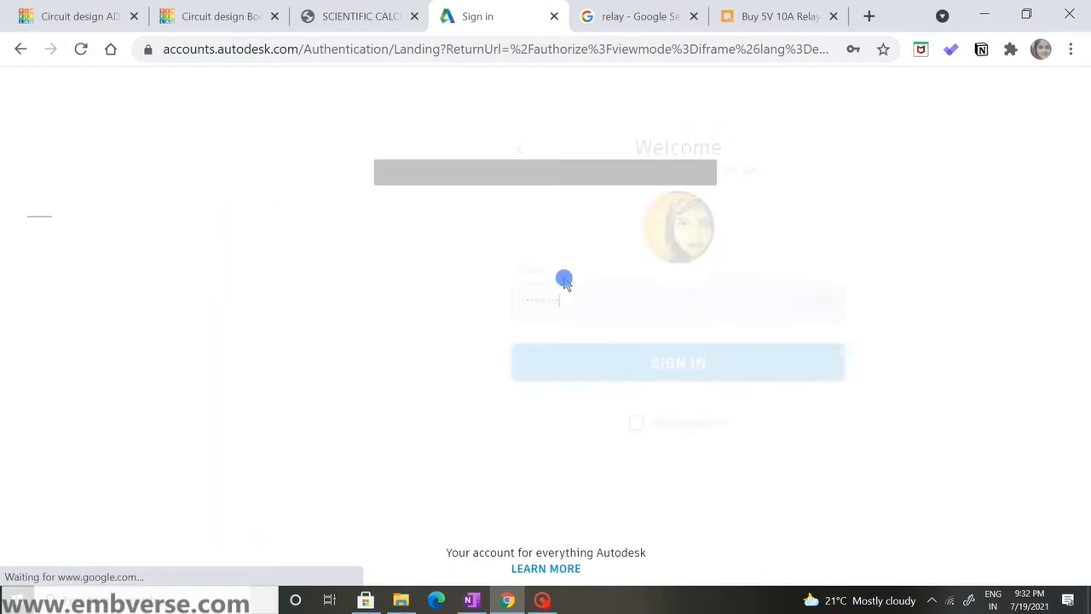
{"action": "left_click", "coordinate": [540, 368]}
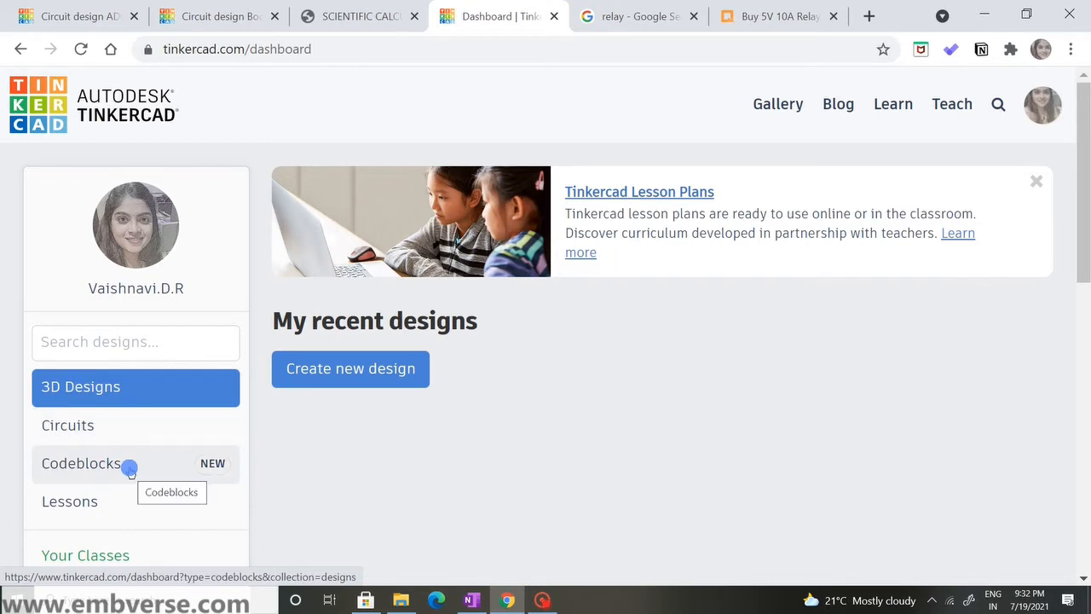
- Go to the Circuits collection on the dashboard and create a new circuit
{"action": "left_click", "coordinate": [119, 433]}
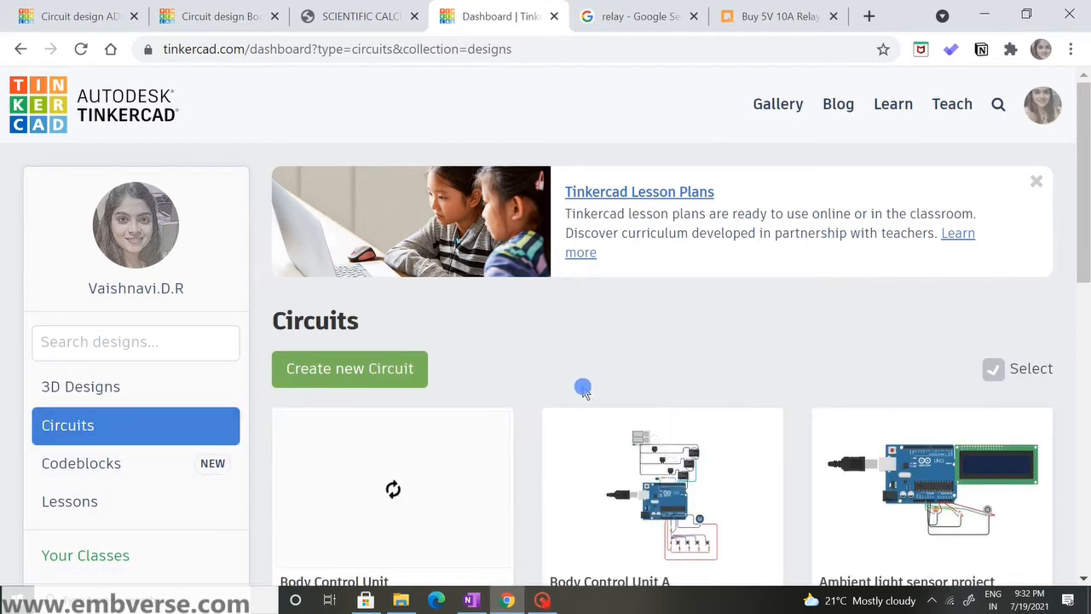
{"action": "scroll", "coordinate": [584, 389], "scroll_direction": "down", "scroll_amount": 3}
{"action": "scroll", "coordinate": [583, 390], "scroll_direction": "up", "scroll_amount": 3}
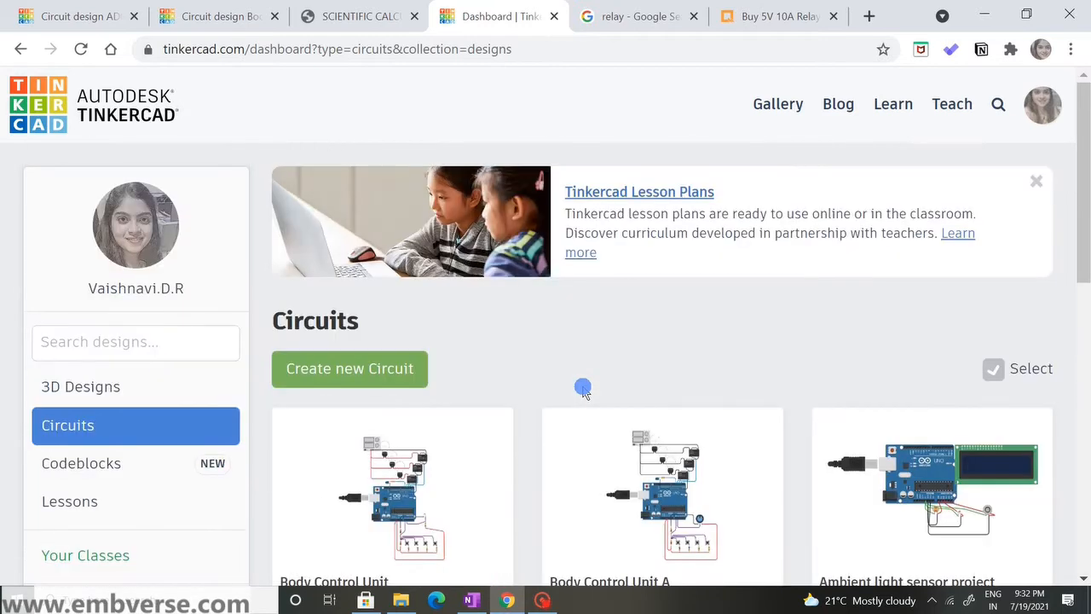
{"action": "left_click", "coordinate": [375, 365]}
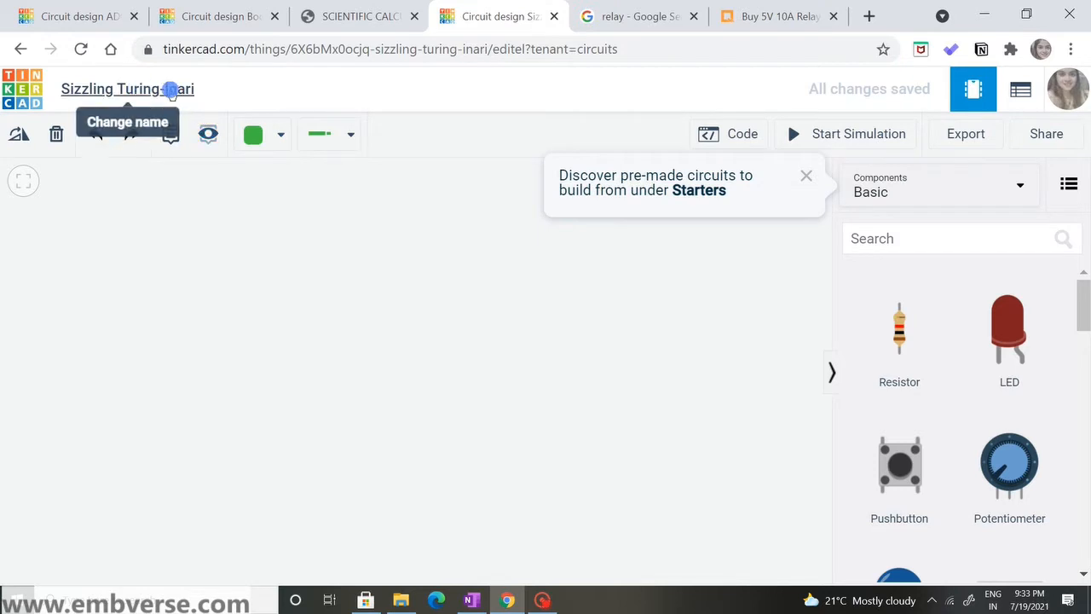
- Rename the circuit design as "Project 1"
{"action": "left_click", "coordinate": [166, 89]}
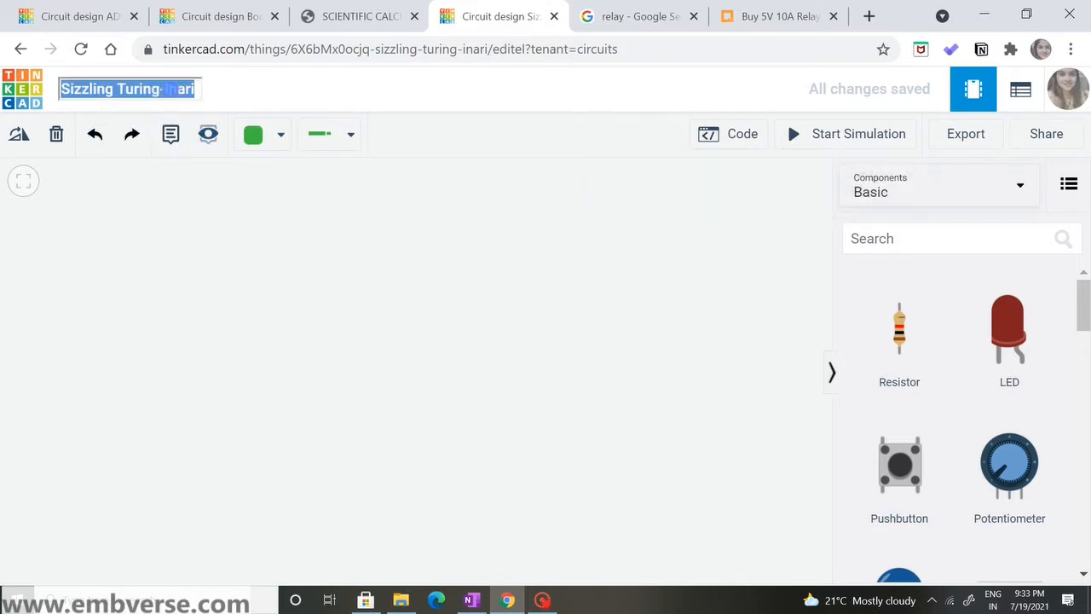
{"action": "key", "text": "Caps_Lock"}
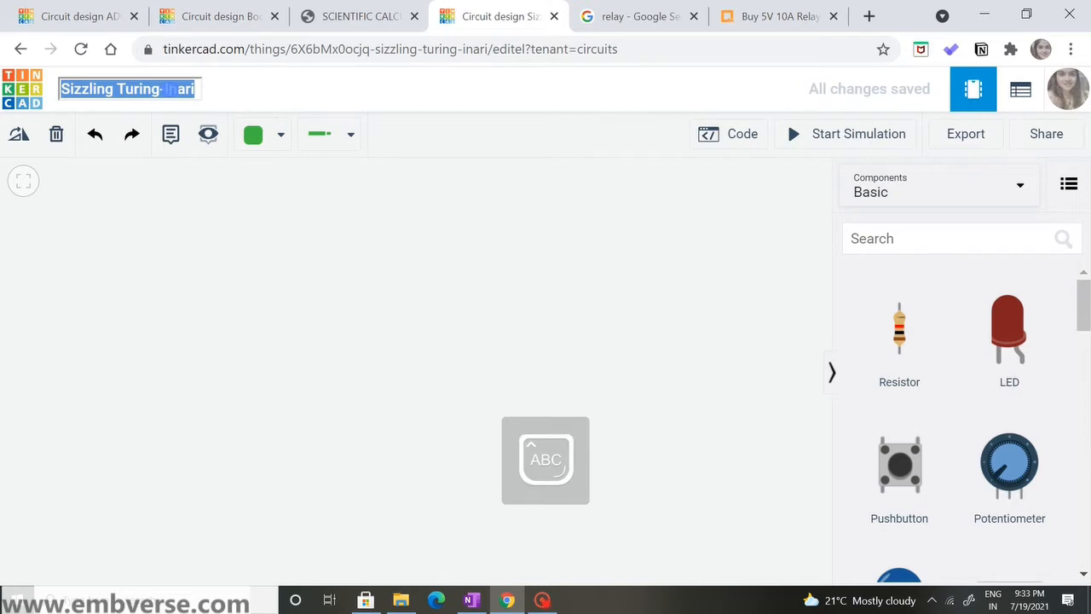
{"action": "type", "text": "Pr"}
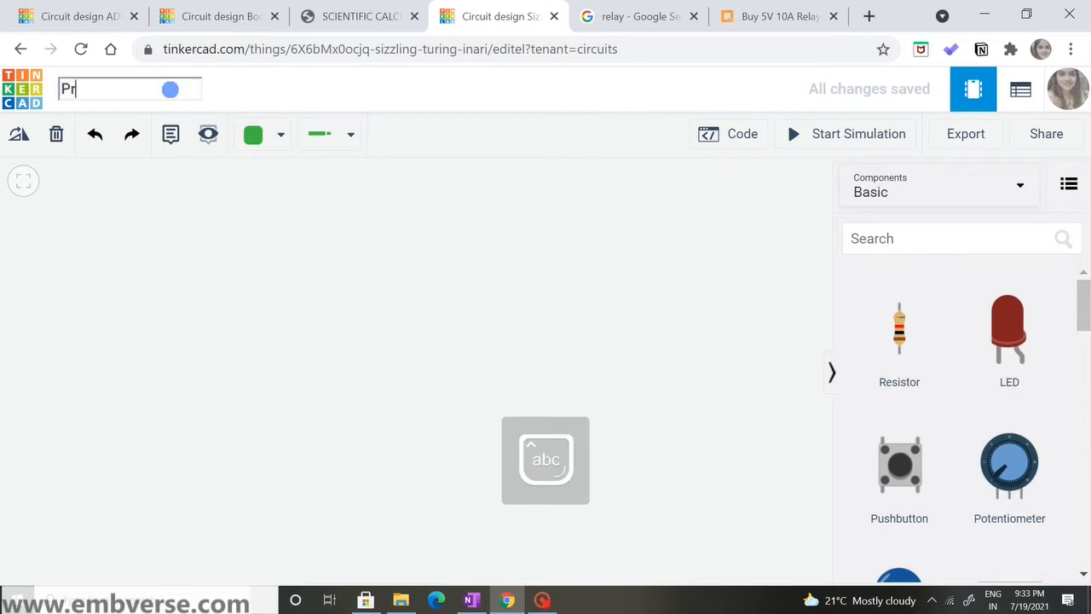
{"action": "type", "text": "oject"}
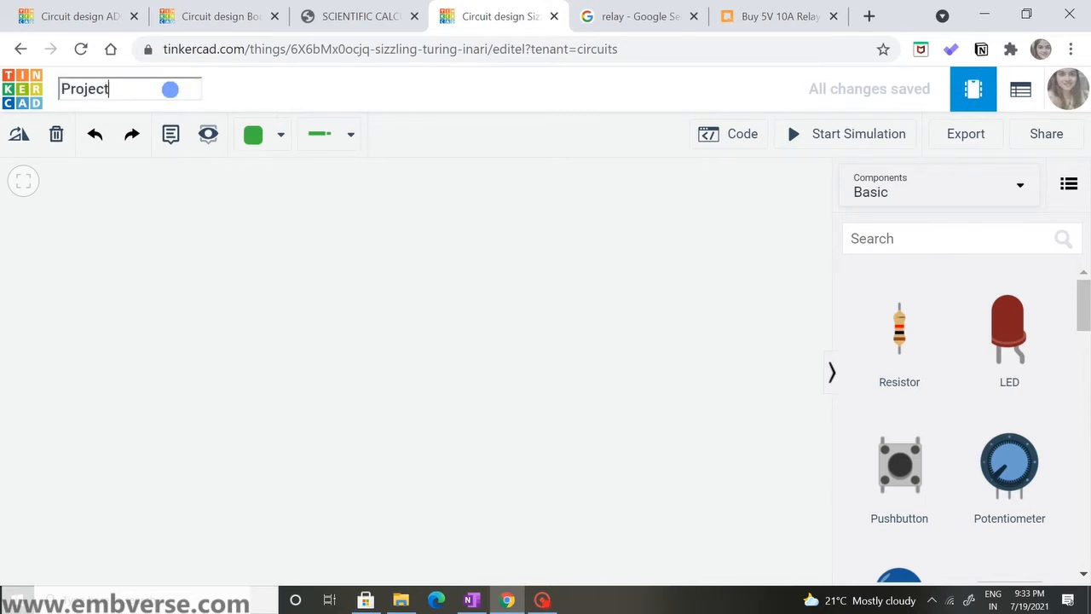
{"action": "type", "text": " 1"}
{"action": "left_click", "coordinate": [233, 250]}
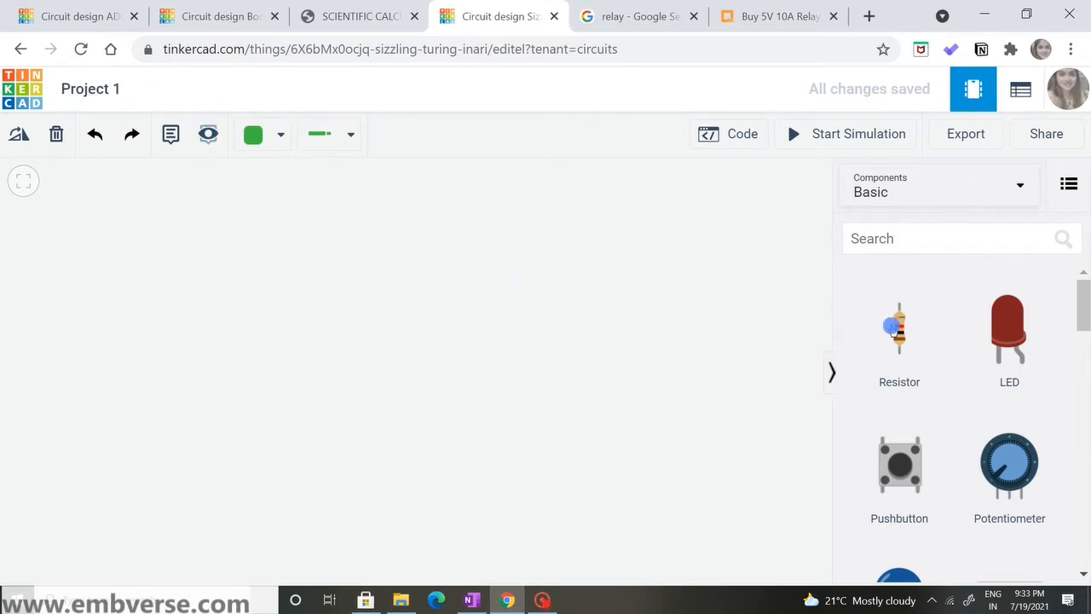
- Place a resistor, an LED and a pushbutton from the basic components on the empty workplane
{"action": "left_click_drag", "start_coordinate": [901, 338], "coordinate": [350, 336]}
{"action": "left_click_drag", "start_coordinate": [1014, 318], "coordinate": [412, 259]}
{"action": "left_click_drag", "start_coordinate": [905, 467], "coordinate": [511, 407]}
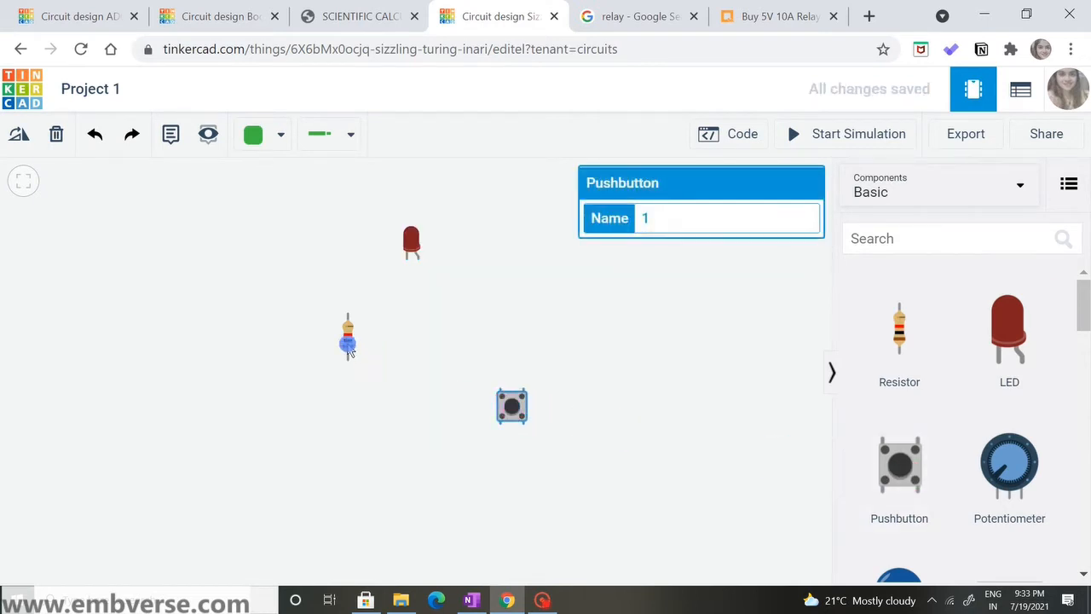
{"action": "left_click", "coordinate": [350, 349]}
{"action": "left_click", "coordinate": [523, 341]}
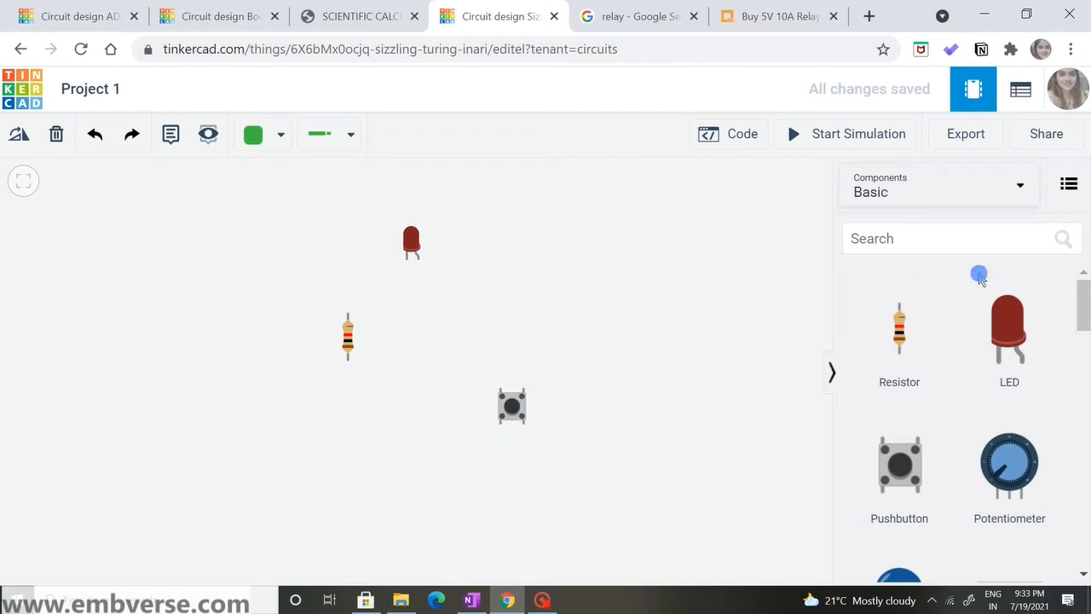
- Search the components for "arduino" and place an Arduino Uno R3 on the workplane
{"action": "left_click", "coordinate": [979, 246]}
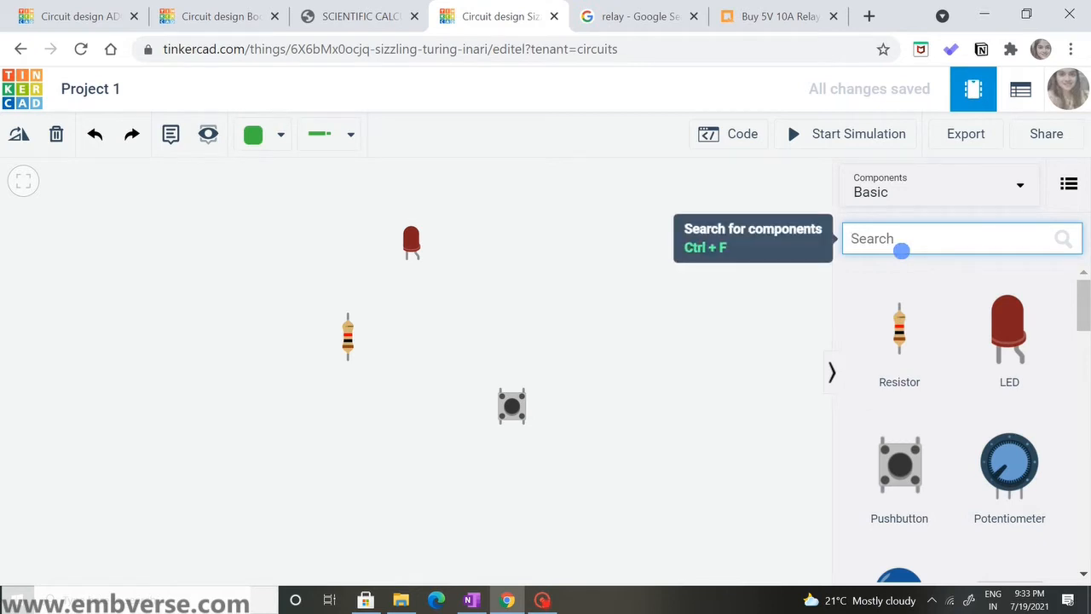
{"action": "type", "text": "ar"}
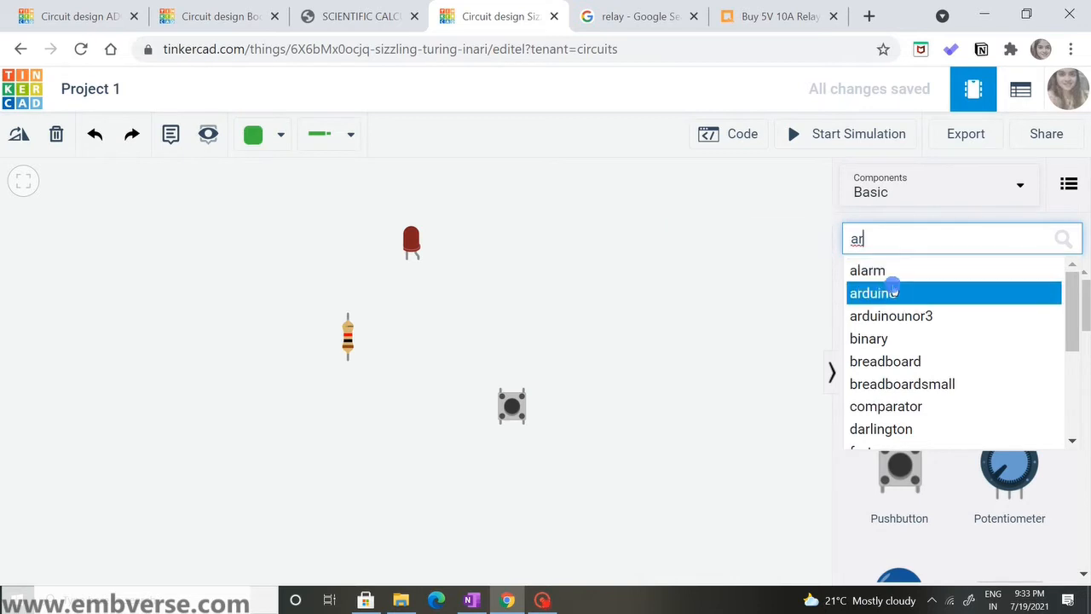
{"action": "left_click", "coordinate": [892, 288]}
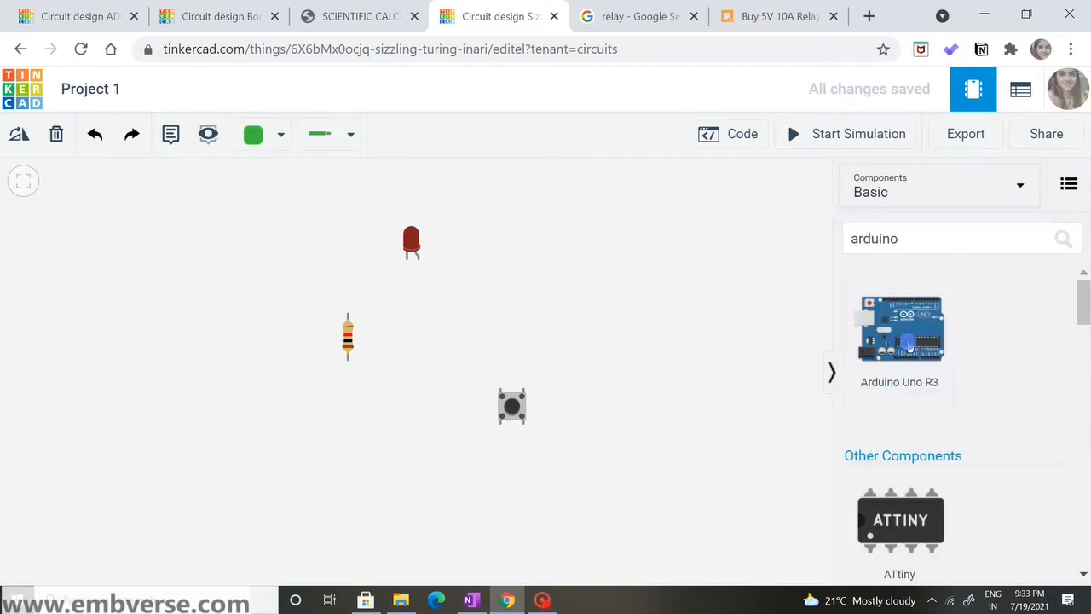
{"action": "left_click_drag", "start_coordinate": [909, 342], "coordinate": [630, 324]}
{"action": "scroll", "coordinate": [205, 429], "scroll_direction": "down", "scroll_amount": 5}
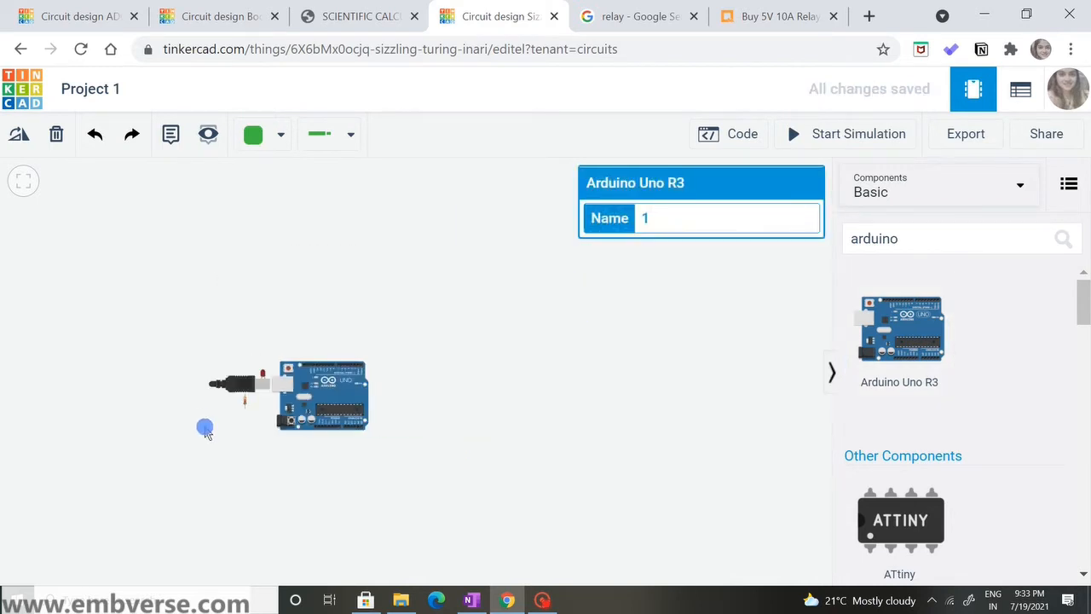
{"action": "scroll", "coordinate": [204, 429], "scroll_direction": "up", "scroll_amount": 5}
- Rearrange the parts so the pushbutton, resistor and LED sit clear of the Arduino Uno, just below the board
{"action": "left_click", "coordinate": [424, 422]}
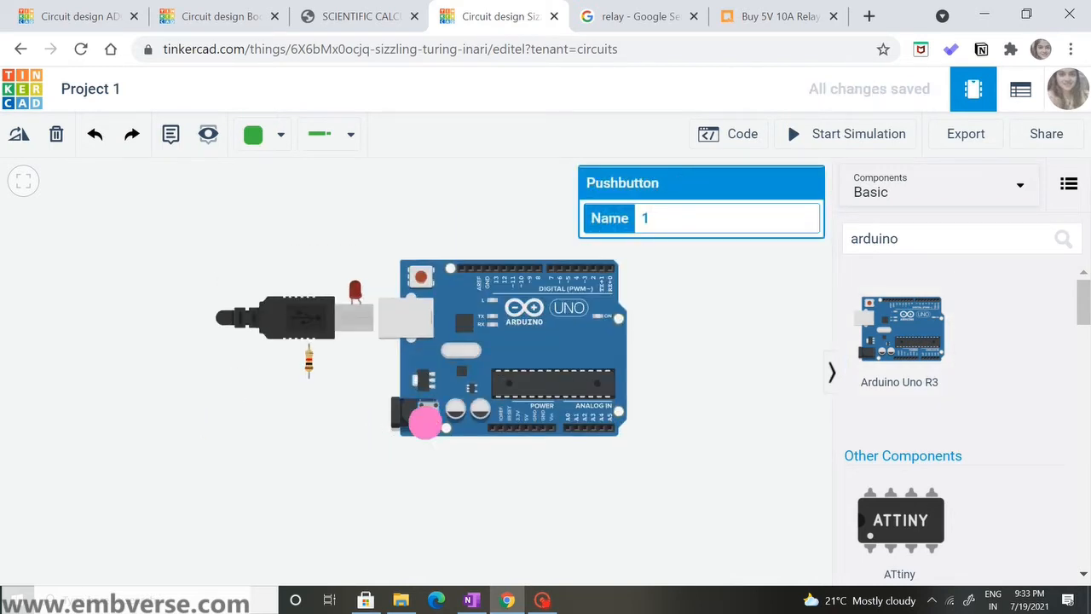
{"action": "left_click_drag", "start_coordinate": [425, 421], "coordinate": [438, 453]}
{"action": "left_click_drag", "start_coordinate": [305, 370], "coordinate": [337, 464]}
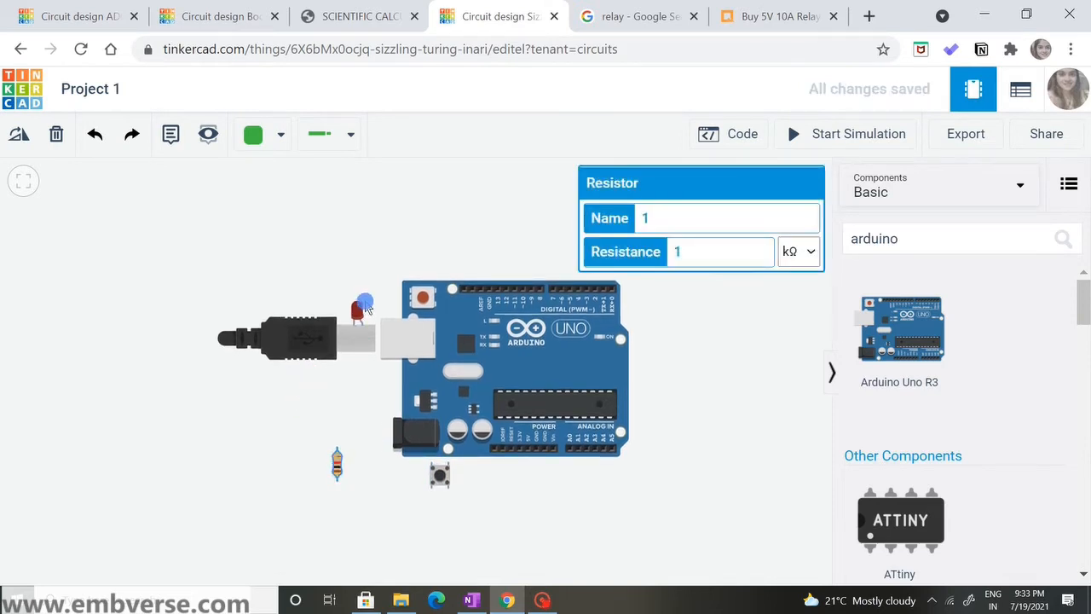
{"action": "left_click_drag", "start_coordinate": [364, 307], "coordinate": [318, 411]}
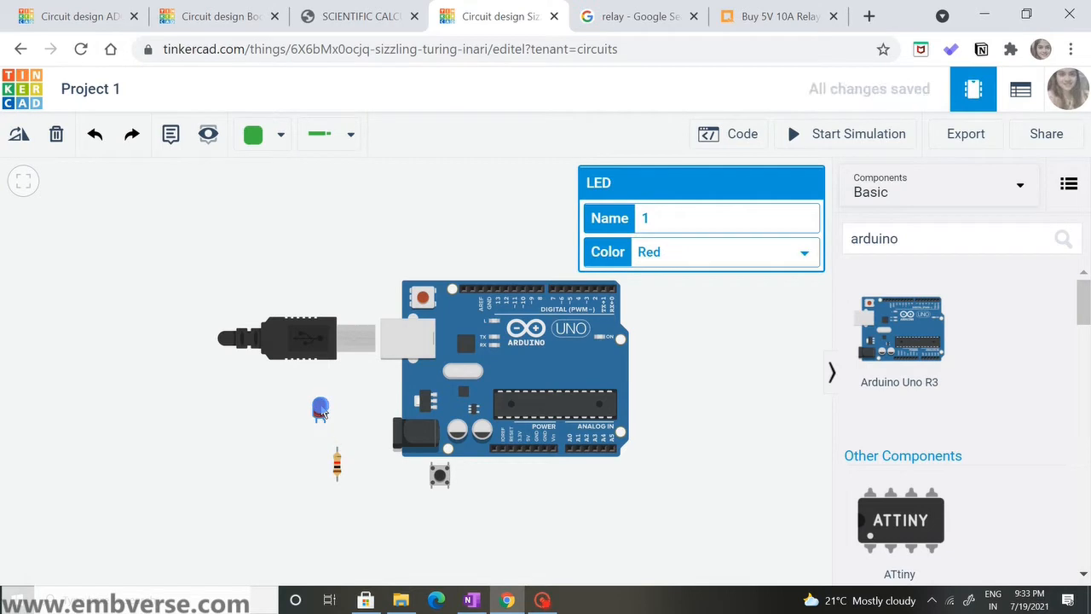
{"action": "left_click_drag", "start_coordinate": [437, 348], "coordinate": [278, 268]}
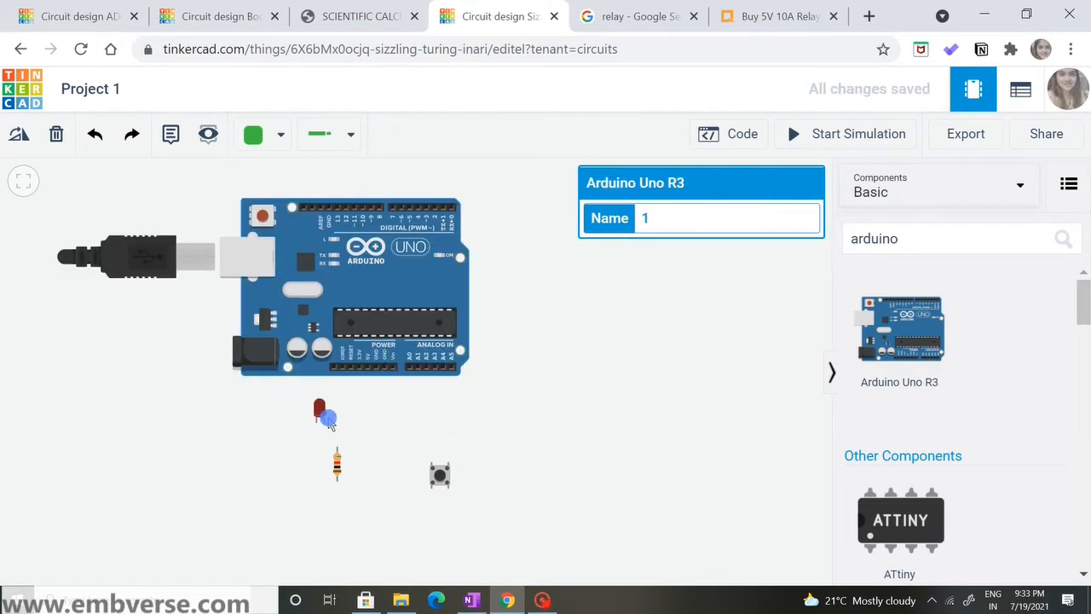
- Set the resistor's resistance to 1000 Ω
{"action": "scroll", "coordinate": [353, 541], "scroll_direction": "down", "scroll_amount": 3}
{"action": "left_click", "coordinate": [353, 558]}
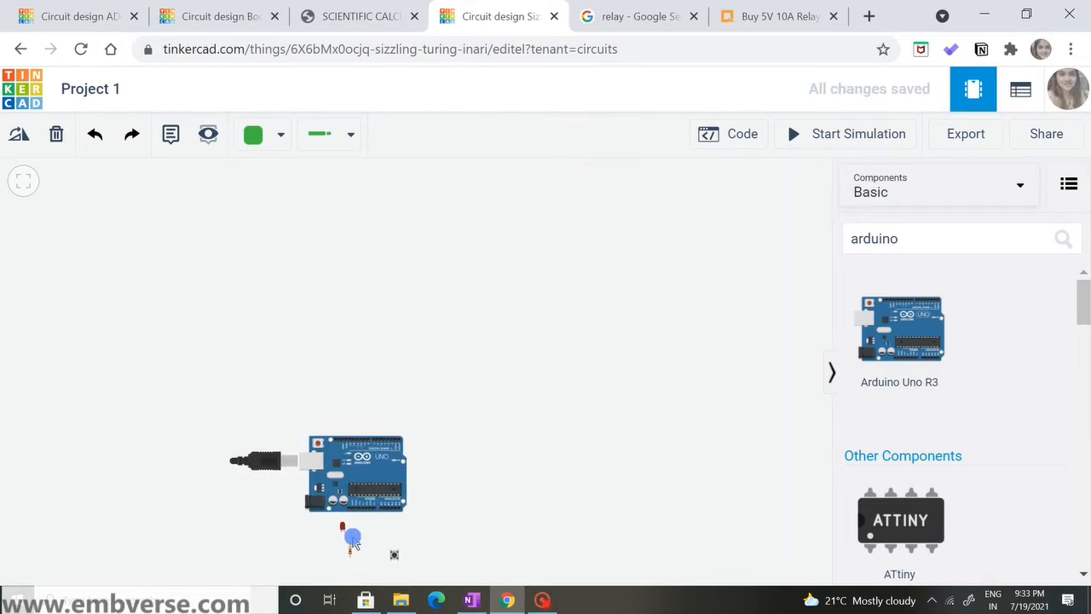
{"action": "scroll", "coordinate": [353, 541], "scroll_direction": "up", "scroll_amount": 5}
{"action": "left_click_drag", "start_coordinate": [352, 531], "coordinate": [327, 351]}
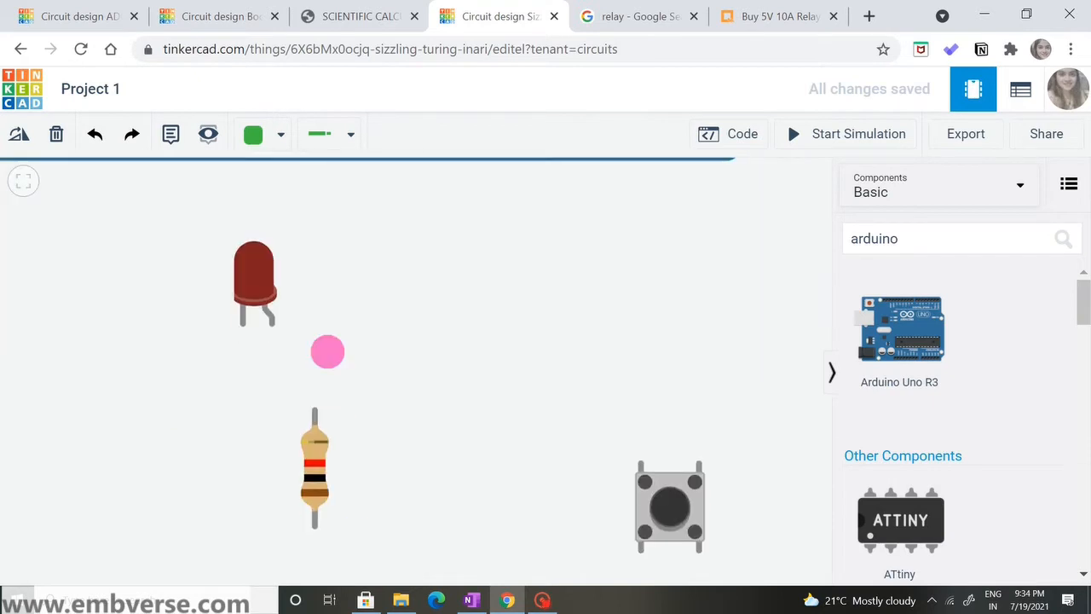
{"action": "scroll", "coordinate": [328, 352], "scroll_direction": "down", "scroll_amount": 3}
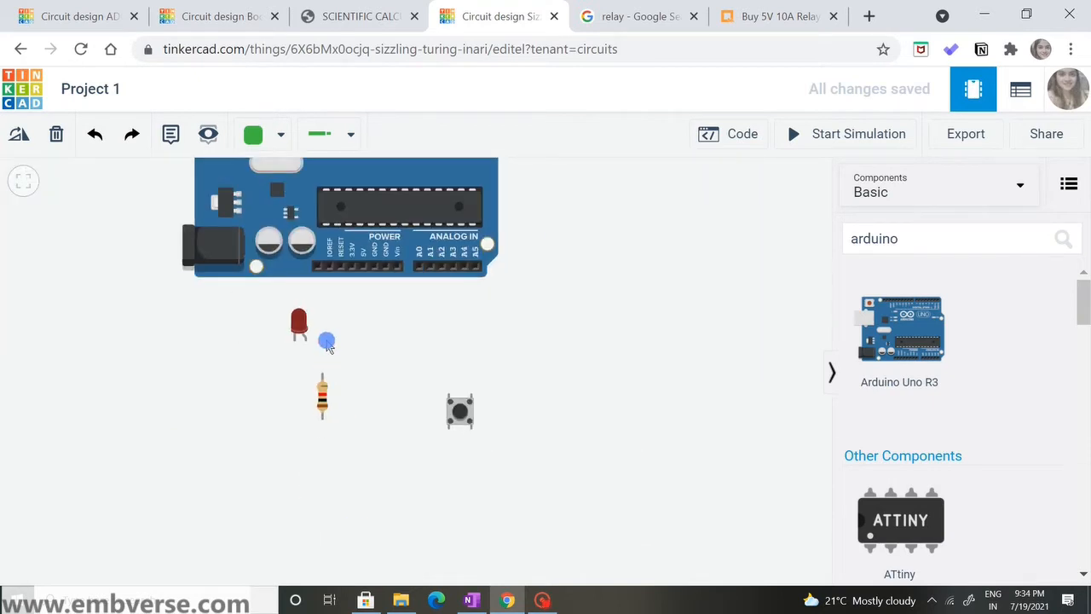
{"action": "scroll", "coordinate": [327, 343], "scroll_direction": "up", "scroll_amount": 3}
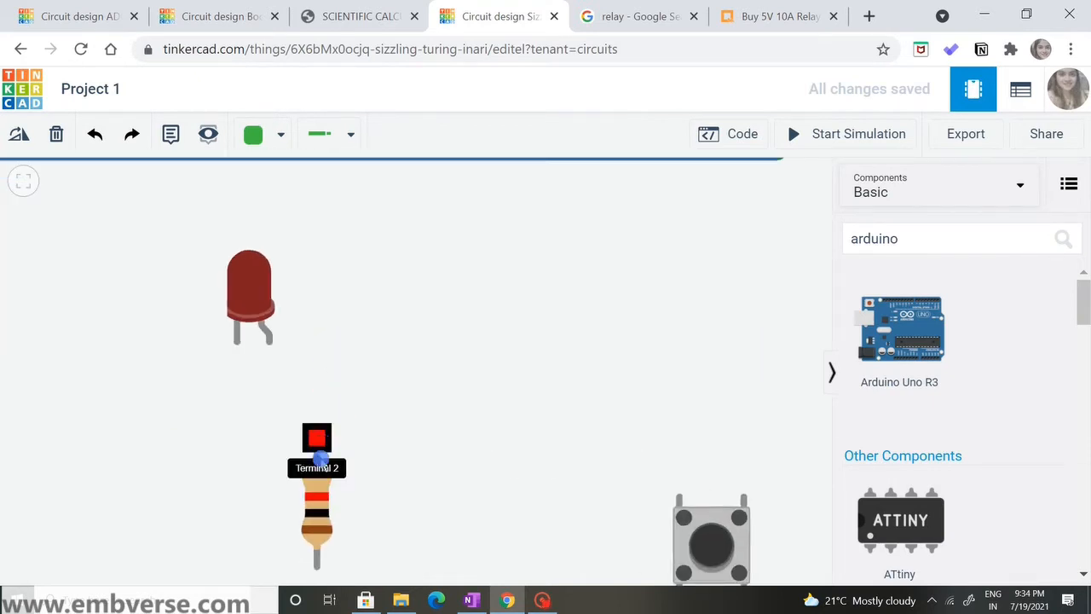
{"action": "left_click_drag", "start_coordinate": [318, 488], "coordinate": [318, 487]}
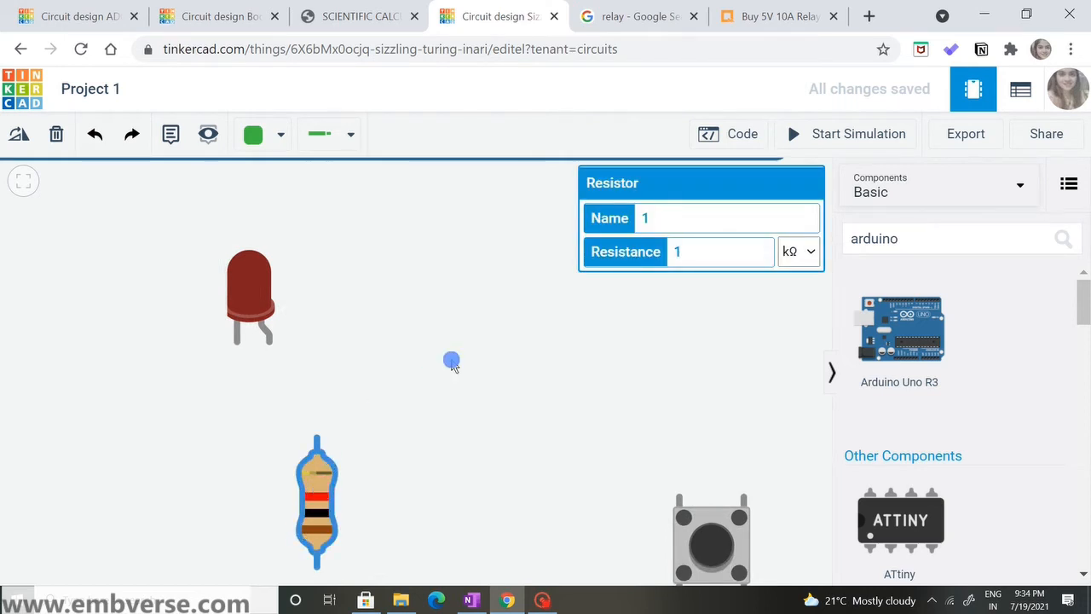
{"action": "left_click_drag", "start_coordinate": [699, 251], "coordinate": [726, 247]}
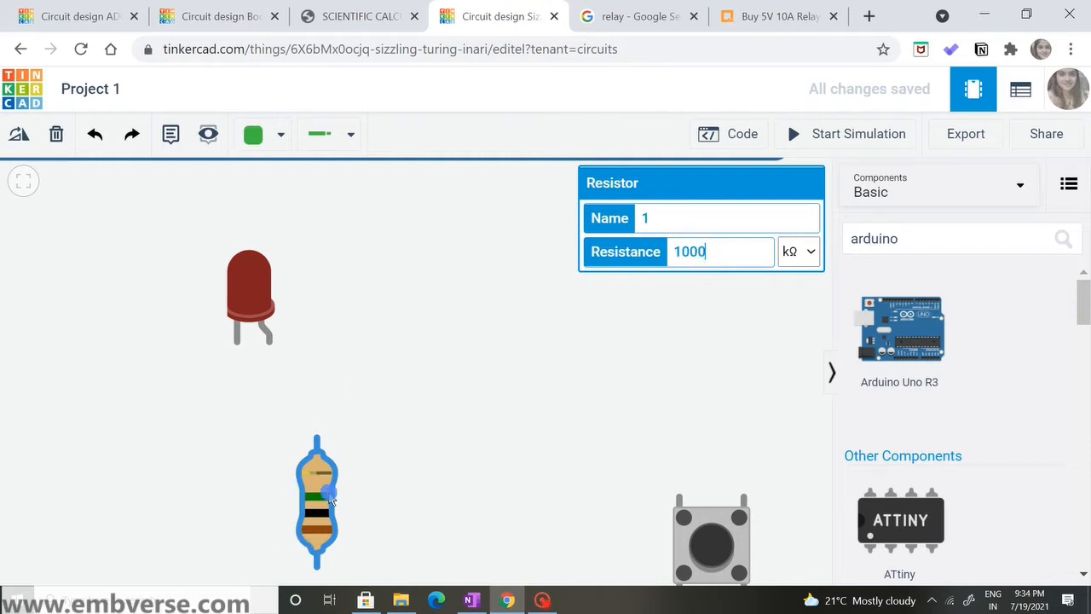
{"action": "left_click", "coordinate": [808, 253]}
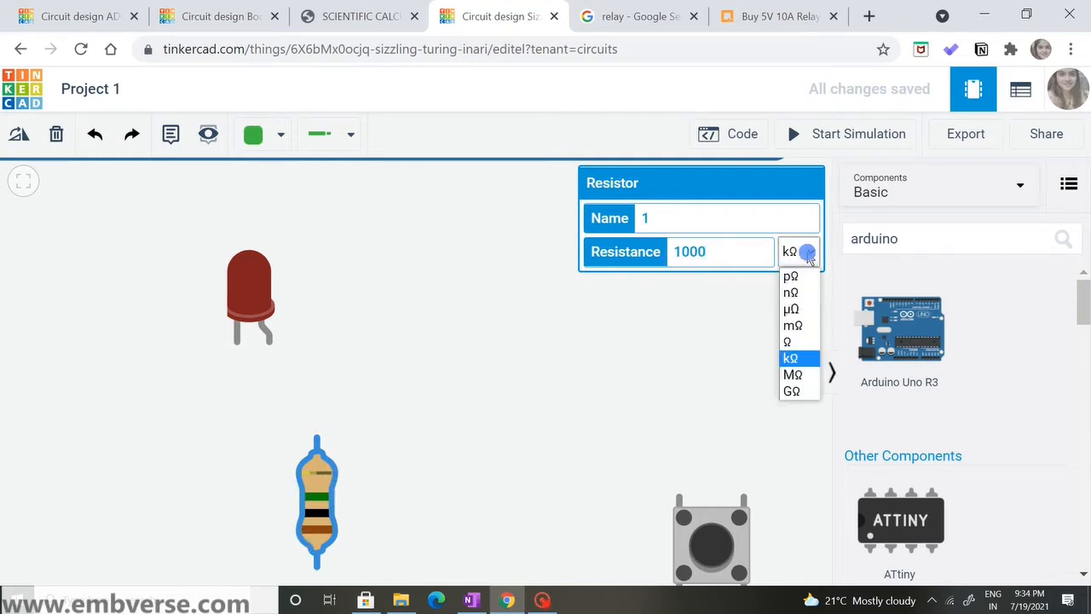
{"action": "left_click", "coordinate": [784, 341]}
{"action": "left_click", "coordinate": [548, 326]}
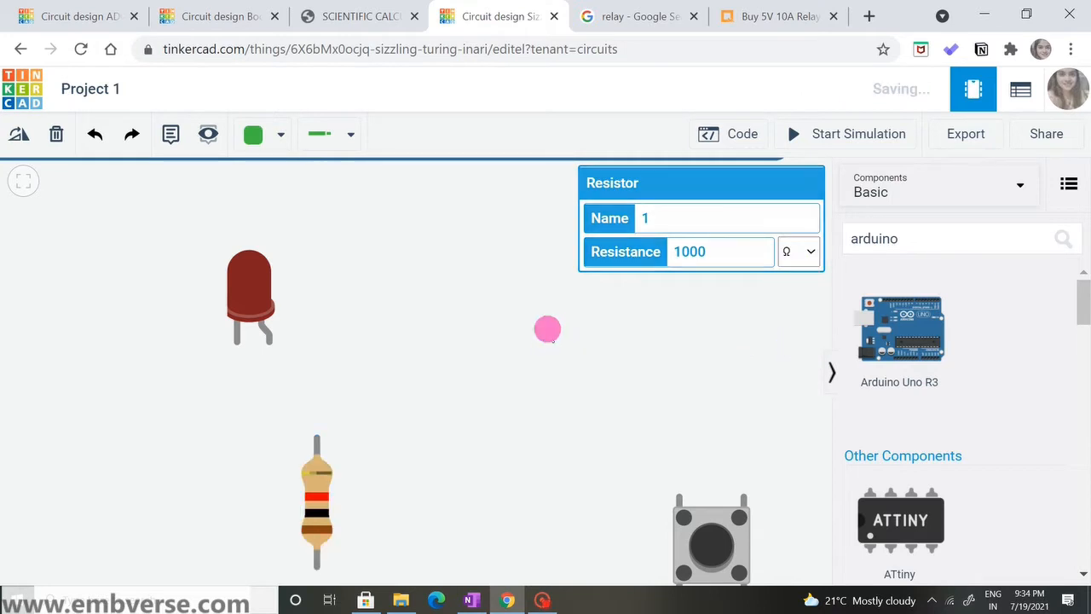
- Check the LED's properties and its color setting
{"action": "left_click", "coordinate": [255, 265]}
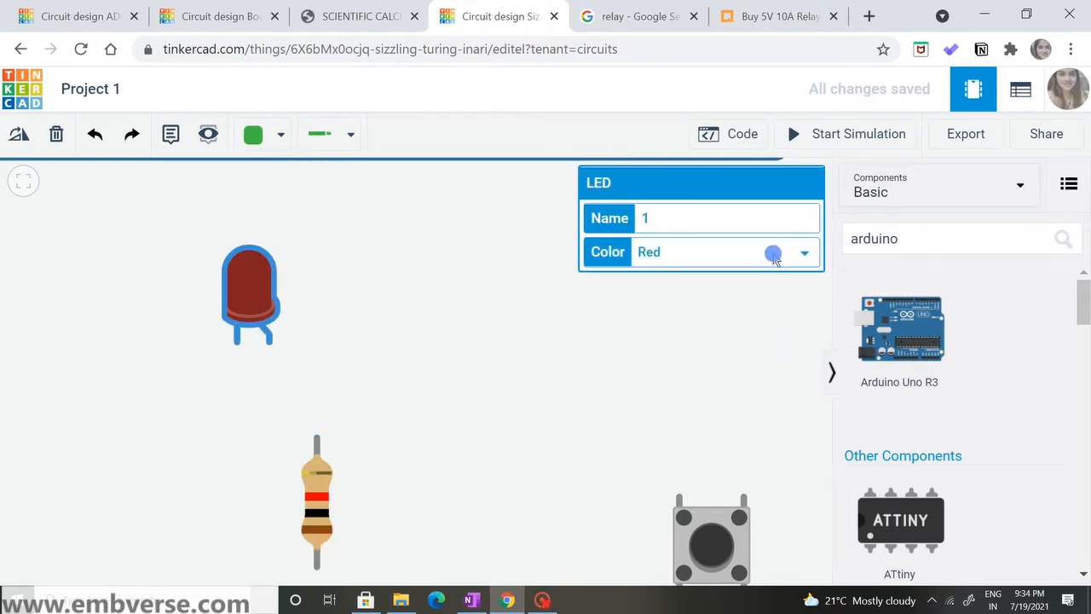
{"action": "left_click", "coordinate": [774, 255]}
{"action": "left_click", "coordinate": [565, 328]}
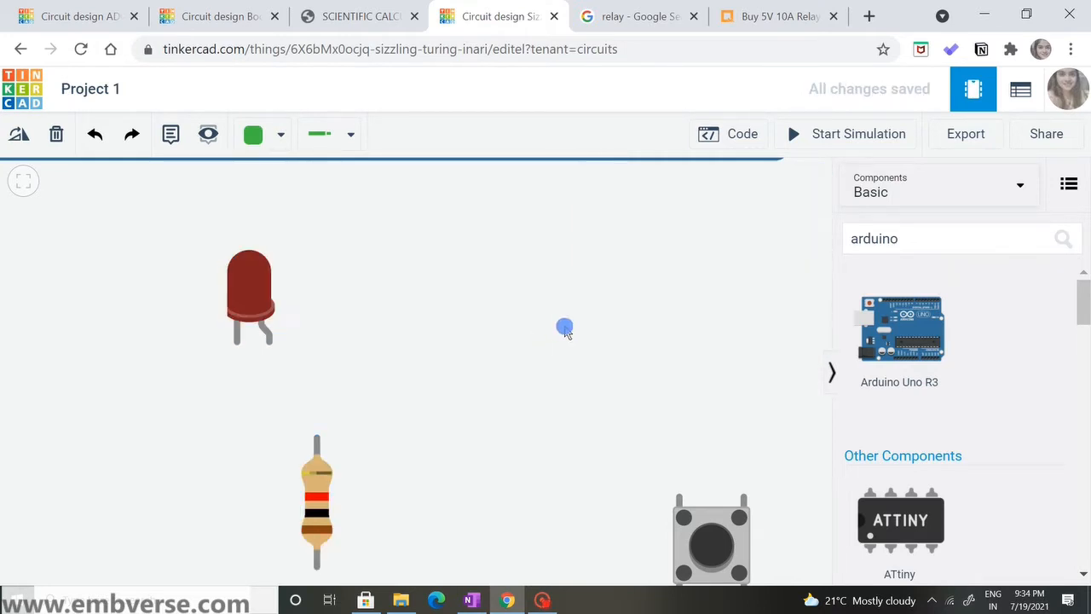
- Move the Arduino Uno slightly to the left and wire the LED's anode to analog pin A0 in green
{"action": "left_click", "coordinate": [574, 300]}
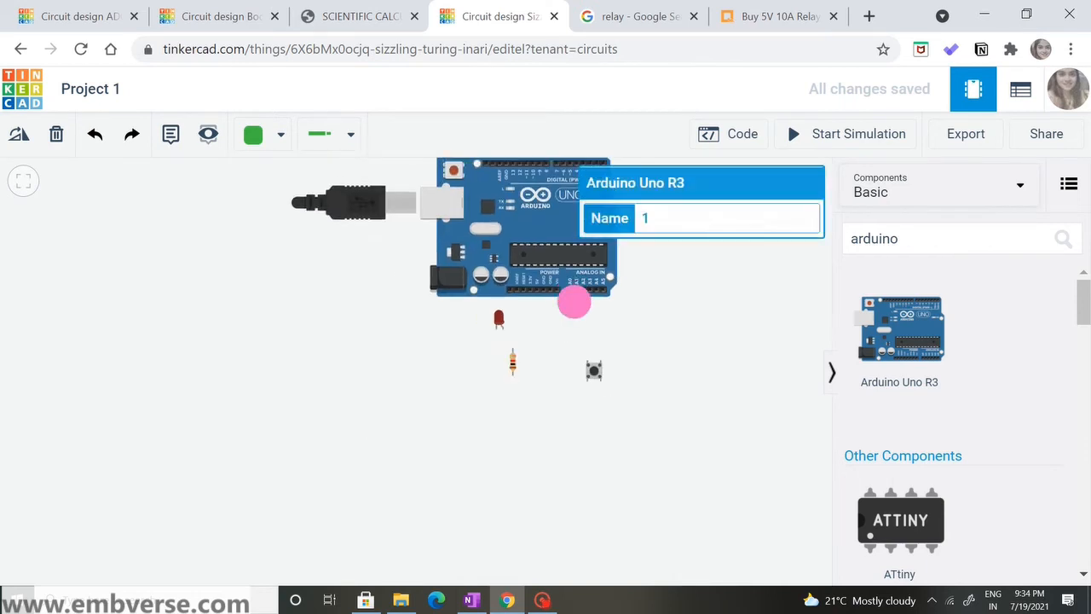
{"action": "left_click_drag", "start_coordinate": [573, 300], "coordinate": [538, 300]}
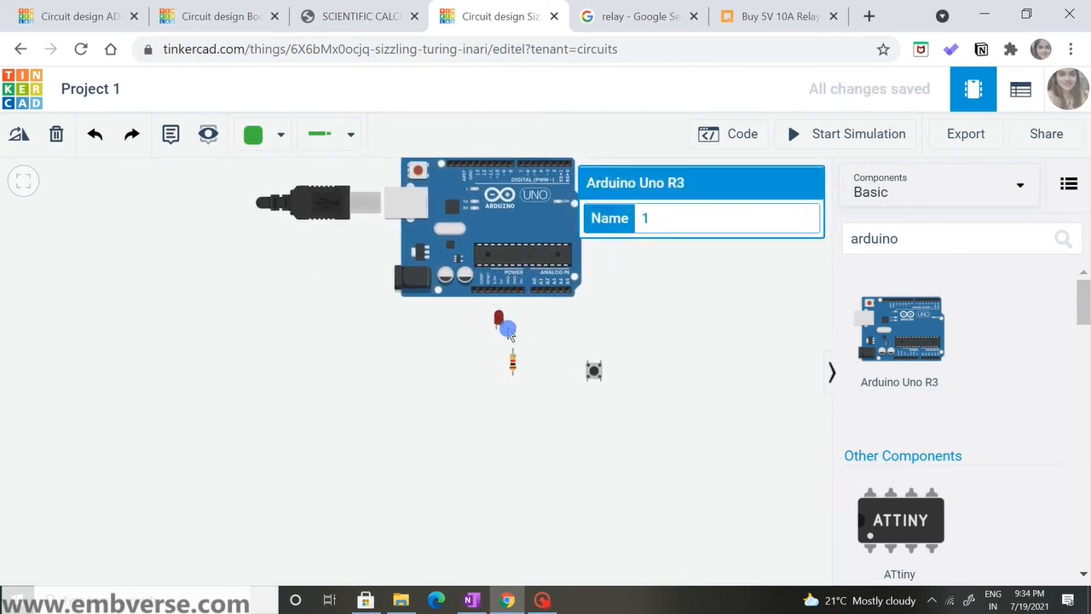
{"action": "left_click", "coordinate": [508, 331]}
{"action": "left_click", "coordinate": [531, 325]}
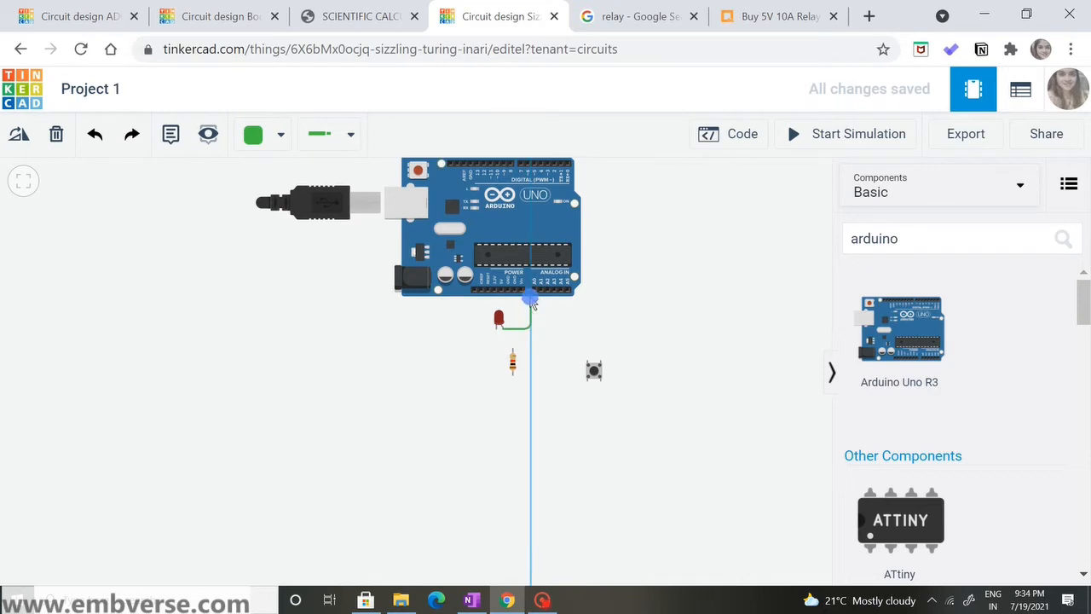
{"action": "left_click", "coordinate": [532, 294]}
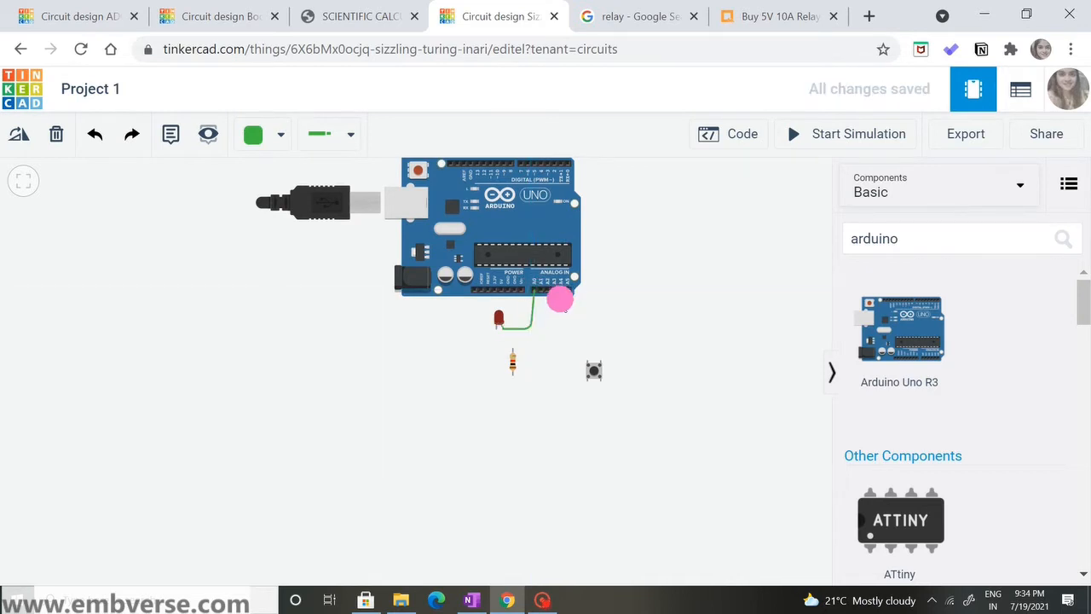
{"action": "left_click", "coordinate": [252, 137]}
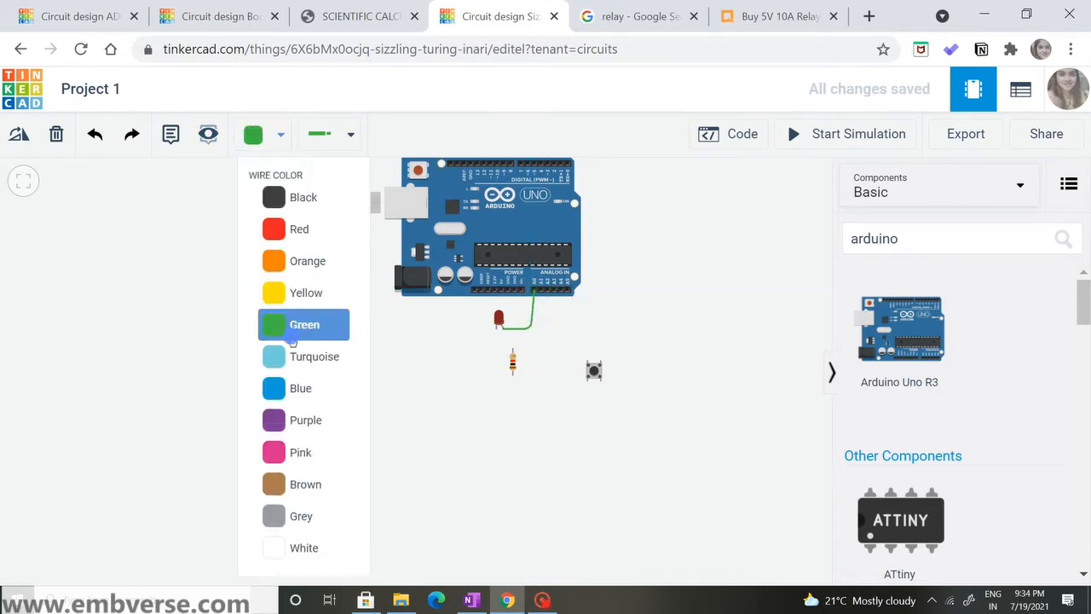
{"action": "left_click", "coordinate": [489, 440]}
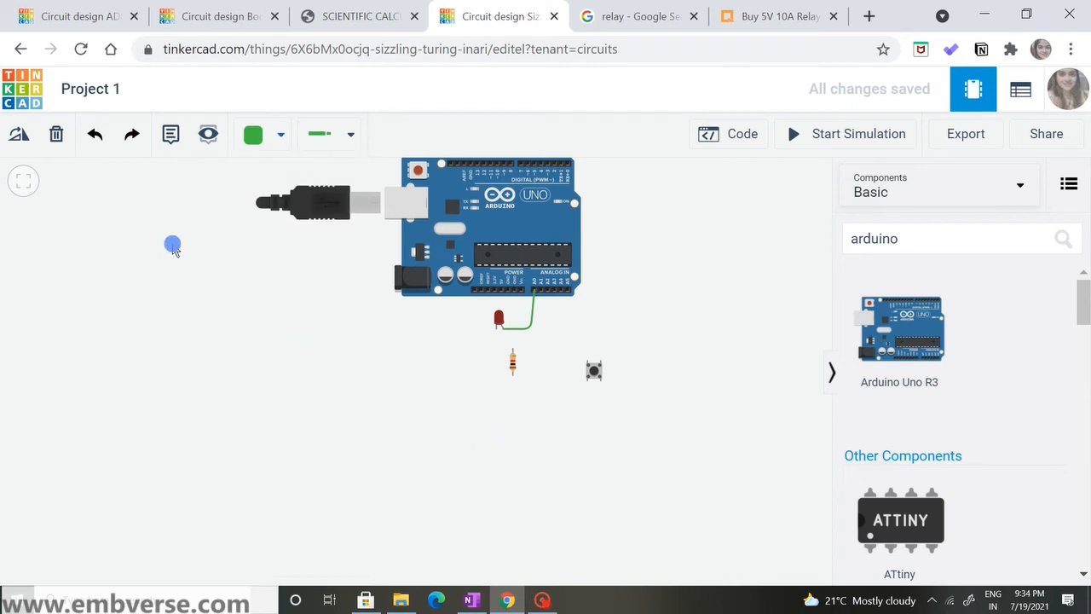
- Add a note reading "Analong pin" at the Arduino's analog input pins
{"action": "left_click", "coordinate": [168, 137]}
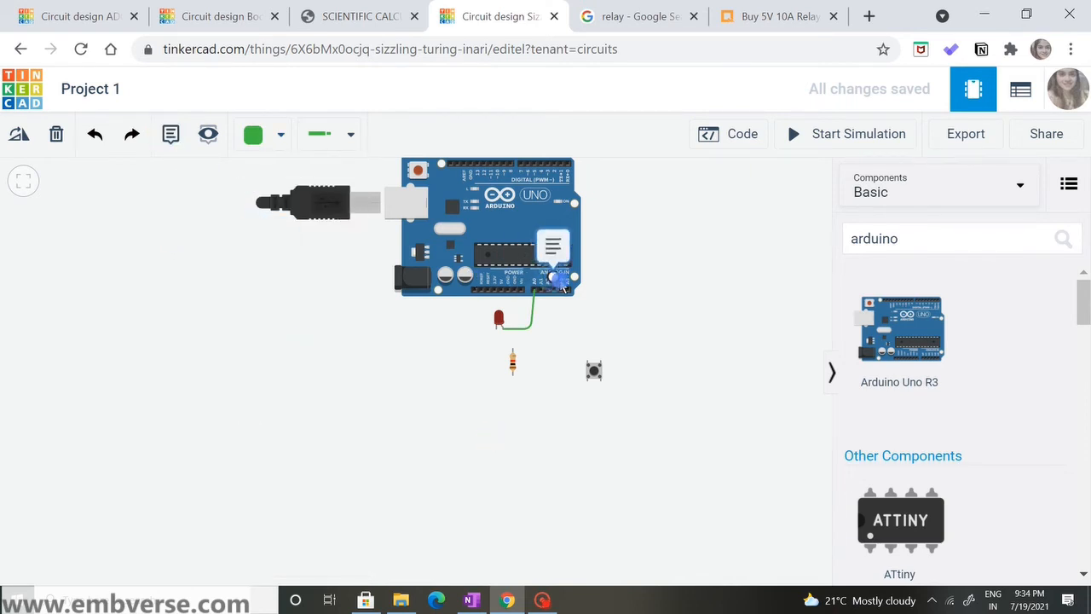
{"action": "left_click", "coordinate": [568, 284]}
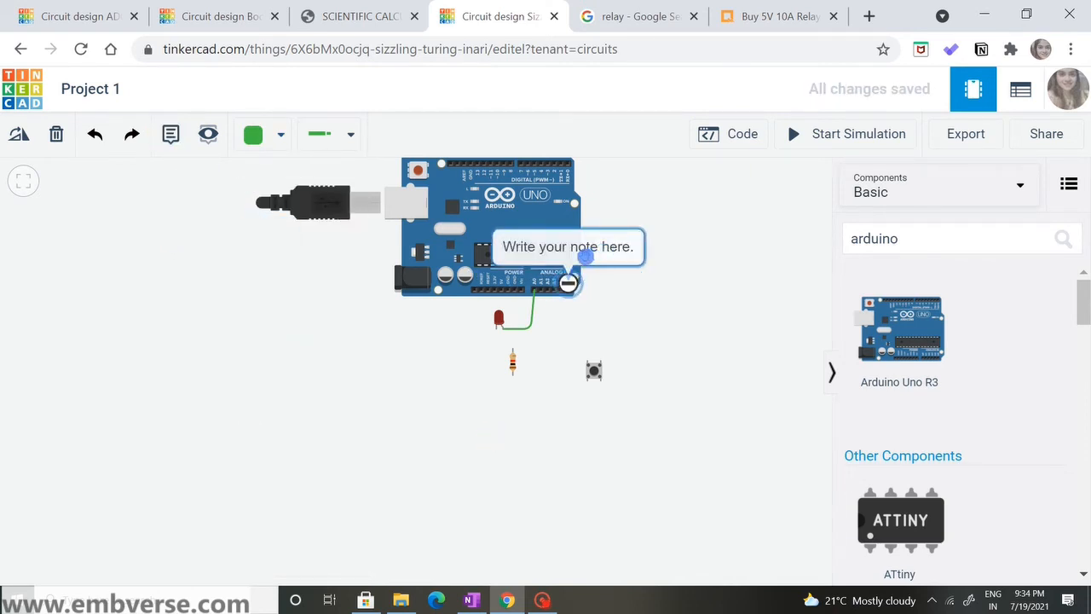
{"action": "left_click", "coordinate": [552, 247]}
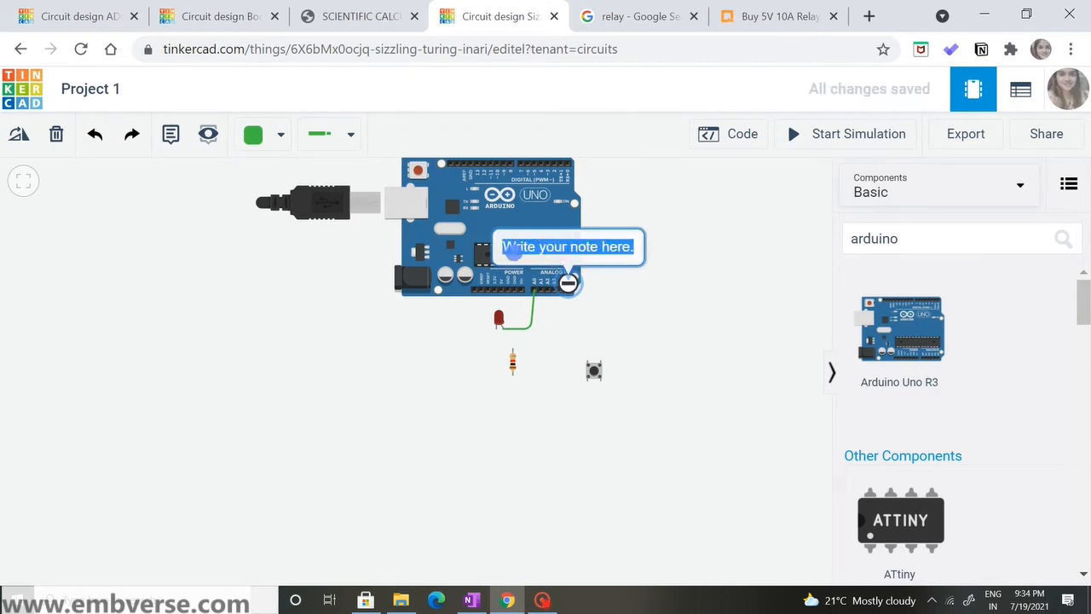
{"action": "type", "text": "Ana"}
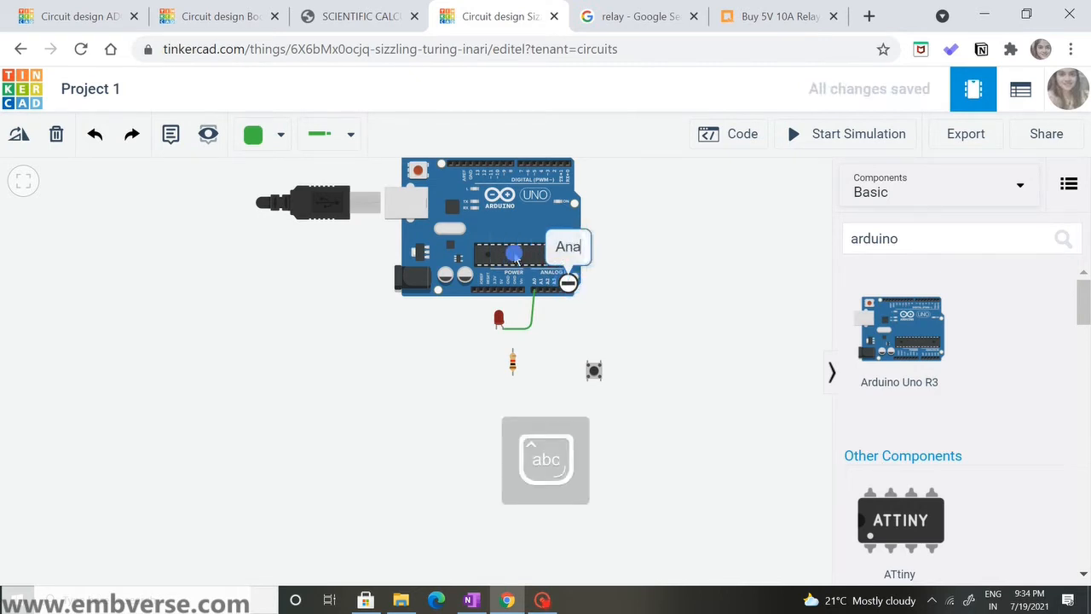
{"action": "type", "text": "long pi"}
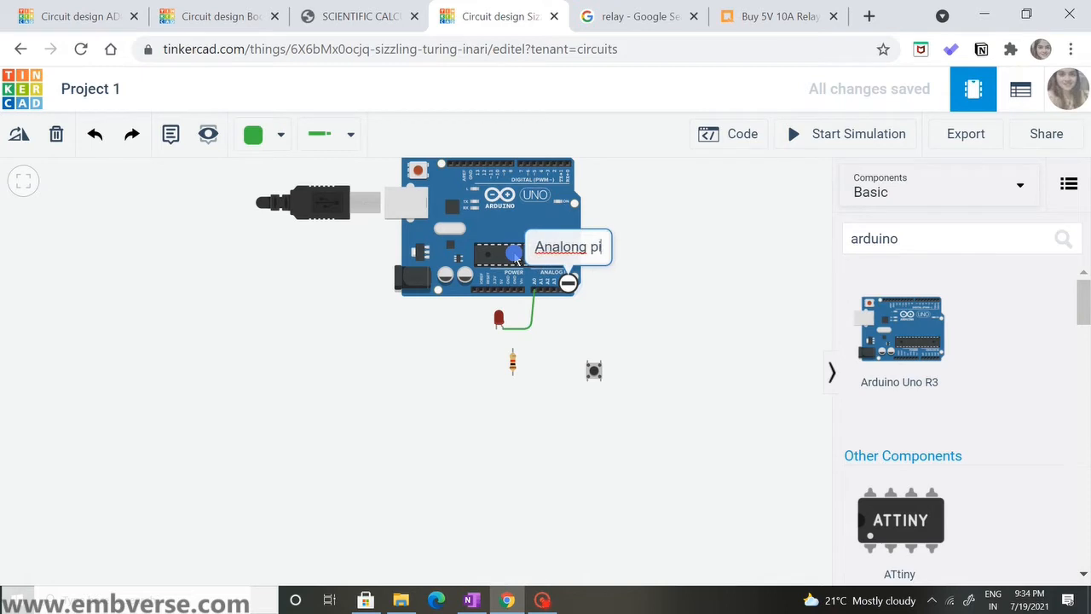
{"action": "type", "text": "n"}
{"action": "left_click", "coordinate": [639, 292]}
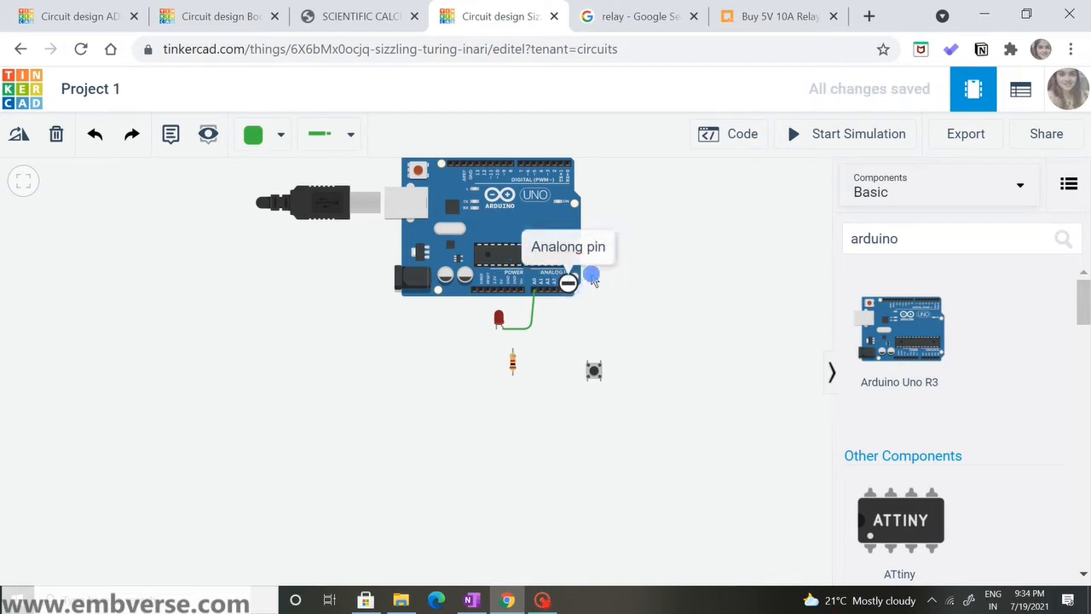
{"action": "left_click", "coordinate": [580, 253]}
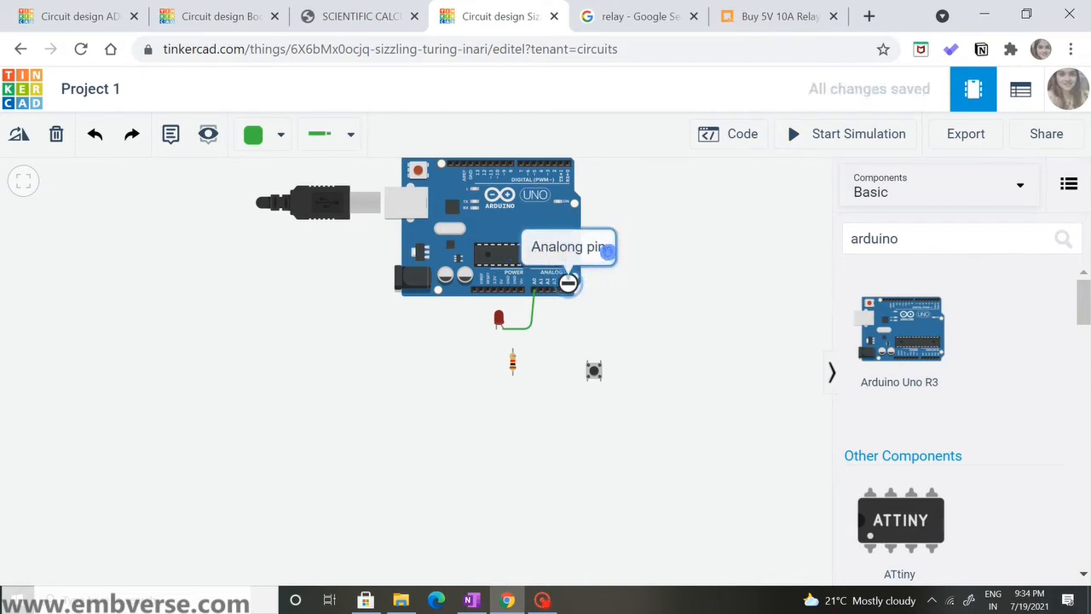
{"action": "double_click", "coordinate": [606, 249]}
{"action": "left_click", "coordinate": [568, 248]}
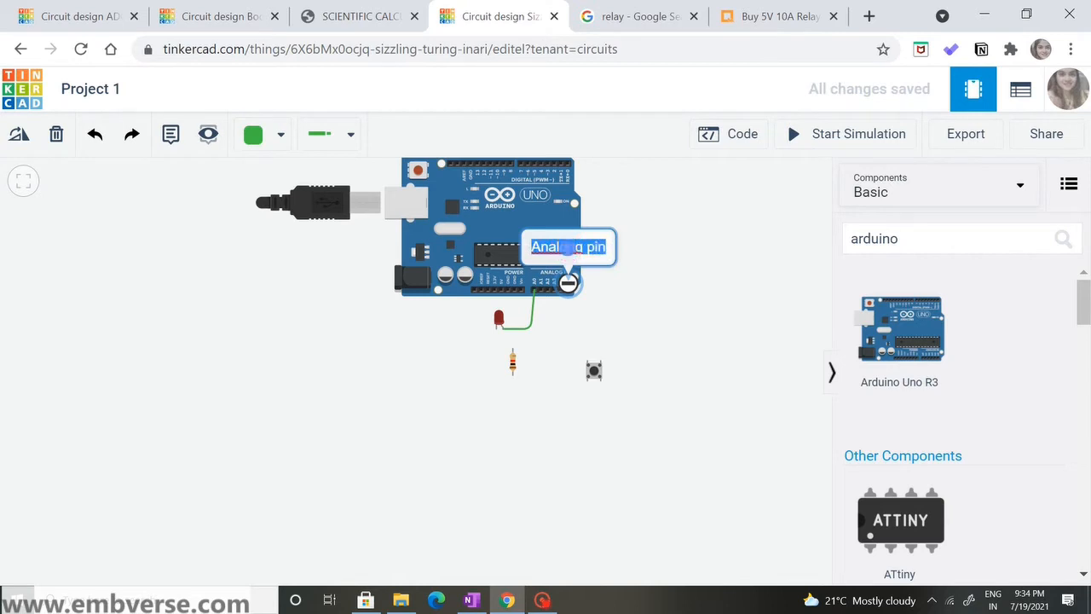
{"action": "left_click", "coordinate": [570, 248]}
{"action": "left_click", "coordinate": [596, 248]}
{"action": "left_click", "coordinate": [633, 255]}
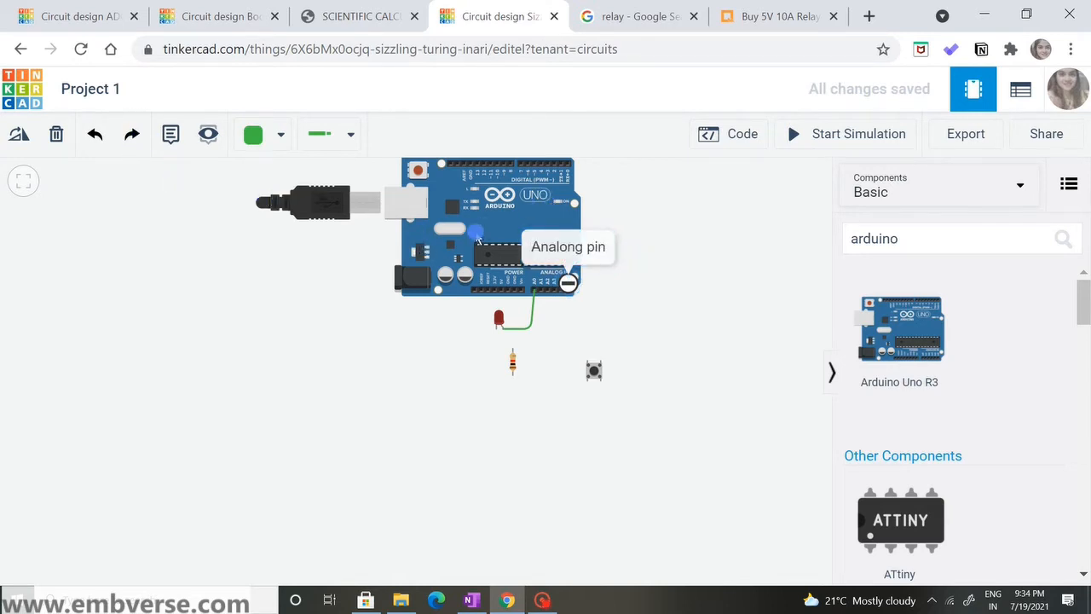
- Hide the notes in the Project 1 circuit
{"action": "left_click", "coordinate": [208, 135]}
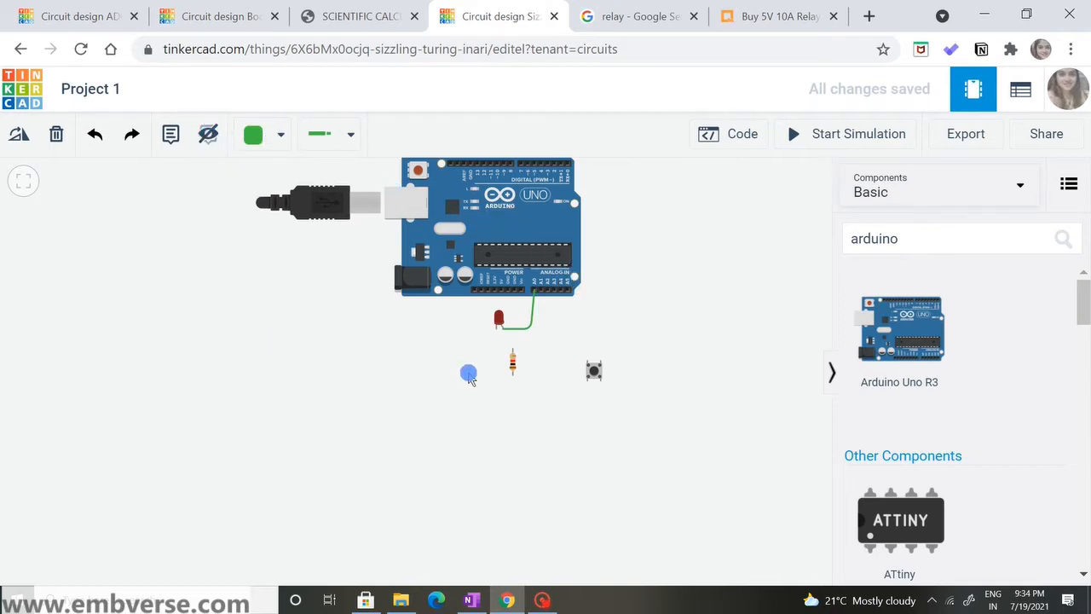
{"action": "left_click", "coordinate": [657, 295]}
{"action": "left_click_drag", "start_coordinate": [657, 296], "coordinate": [653, 342]}
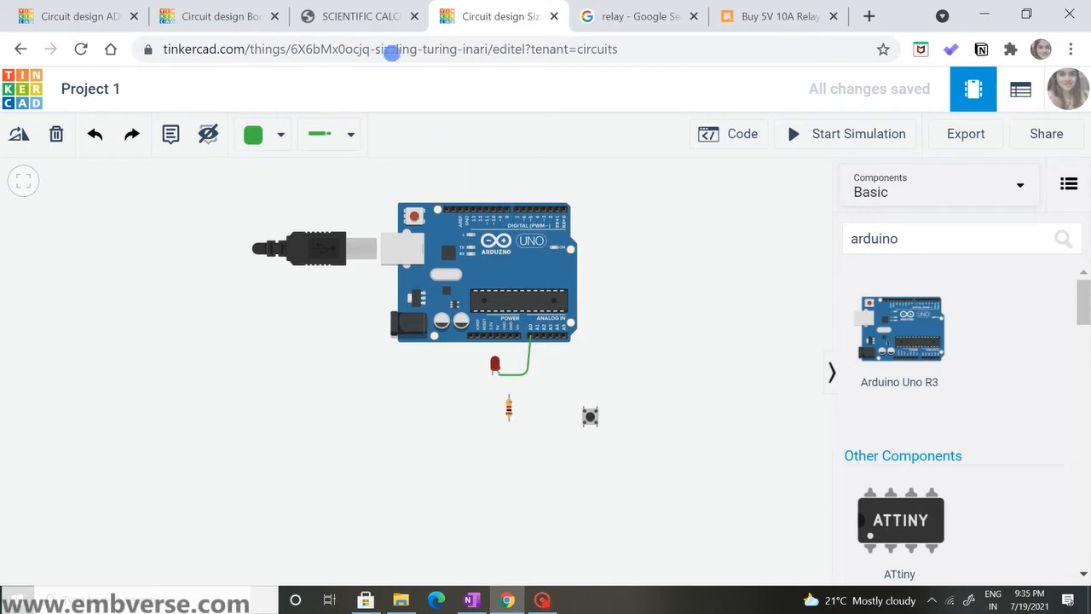
- Switch to the Body Control Unit design and examine its bulbs, relays, Arduino and pushbutton wiring
{"action": "left_click", "coordinate": [223, 16]}
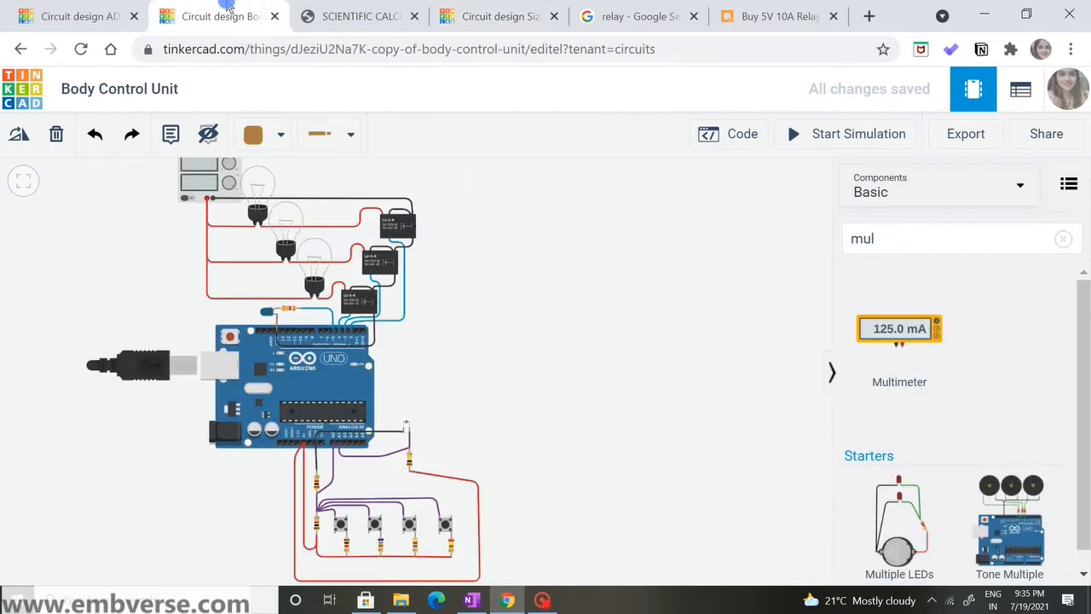
{"action": "scroll", "coordinate": [536, 240], "scroll_direction": "down", "scroll_amount": 4}
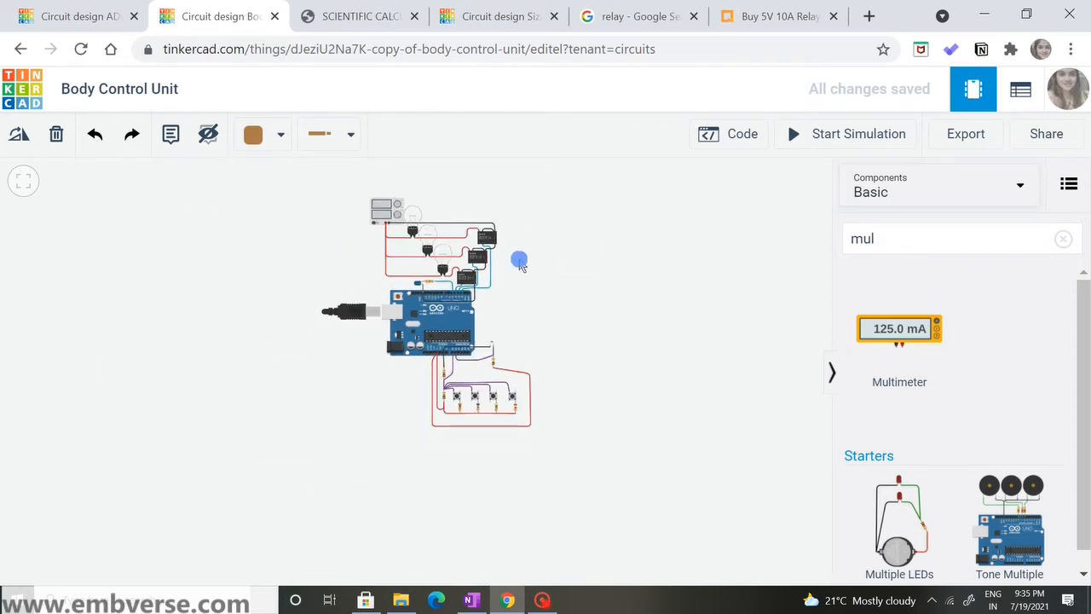
{"action": "scroll", "coordinate": [519, 262], "scroll_direction": "up", "scroll_amount": 3}
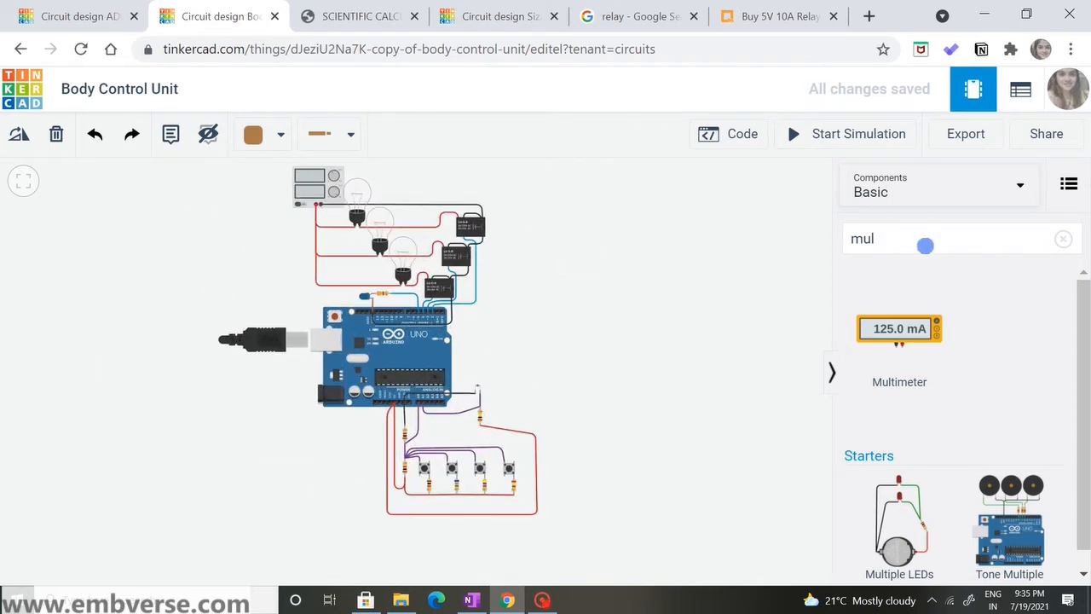
{"action": "scroll", "coordinate": [391, 188], "scroll_direction": "up", "scroll_amount": 2}
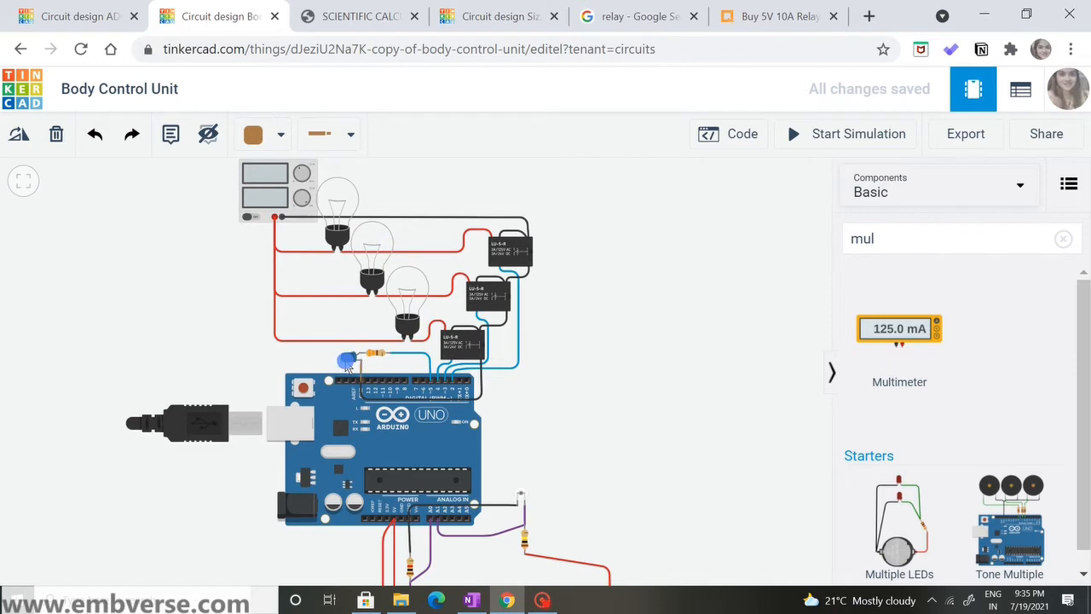
{"action": "scroll", "coordinate": [178, 352], "scroll_direction": "down", "scroll_amount": 2}
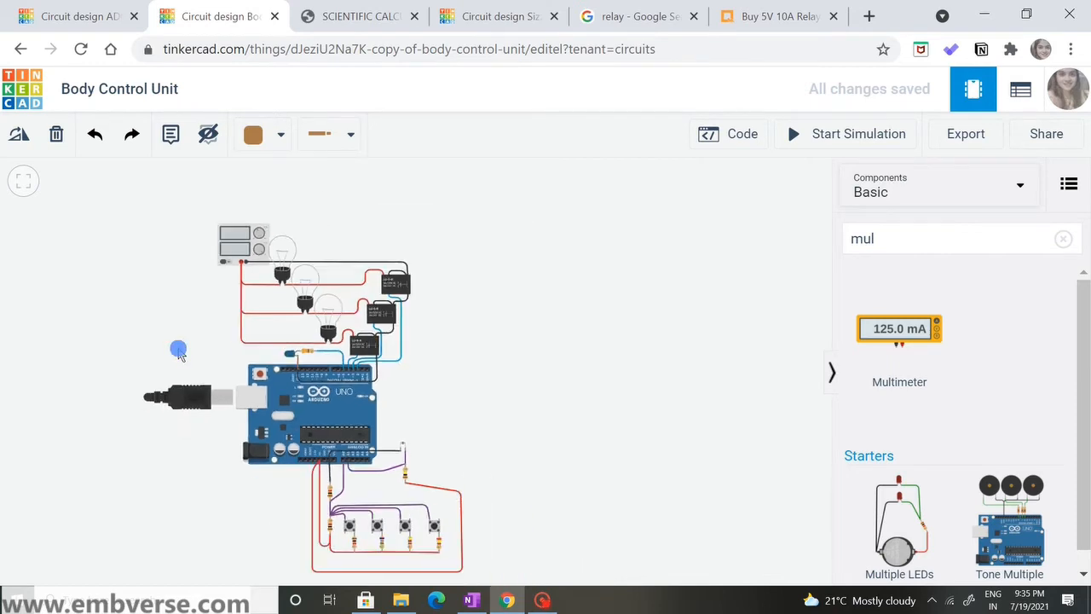
{"action": "scroll", "coordinate": [336, 555], "scroll_direction": "up", "scroll_amount": 4}
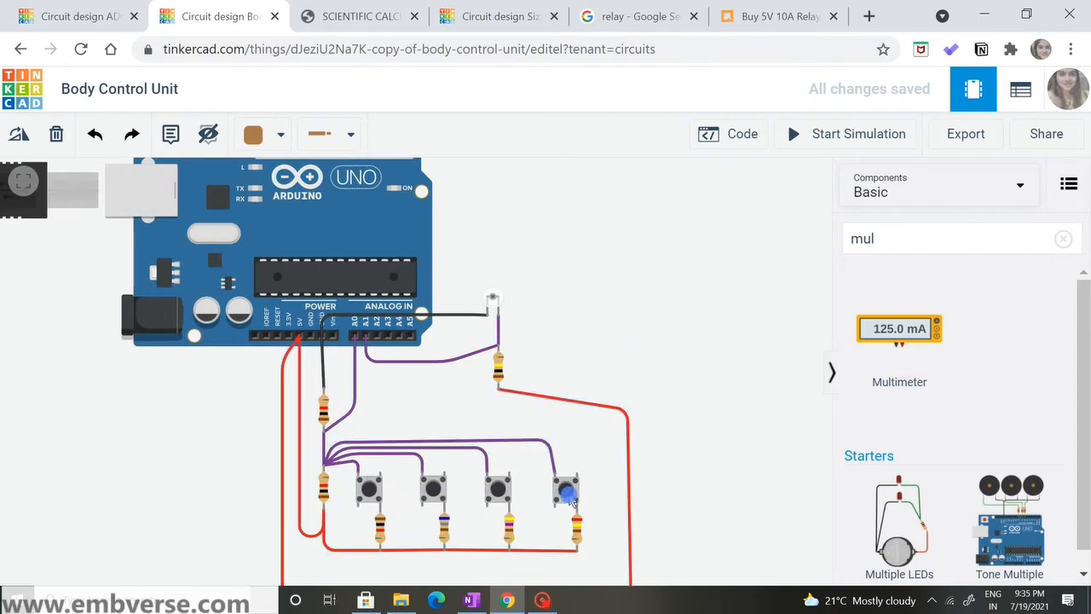
{"action": "scroll", "coordinate": [565, 394], "scroll_direction": "down", "scroll_amount": 3}
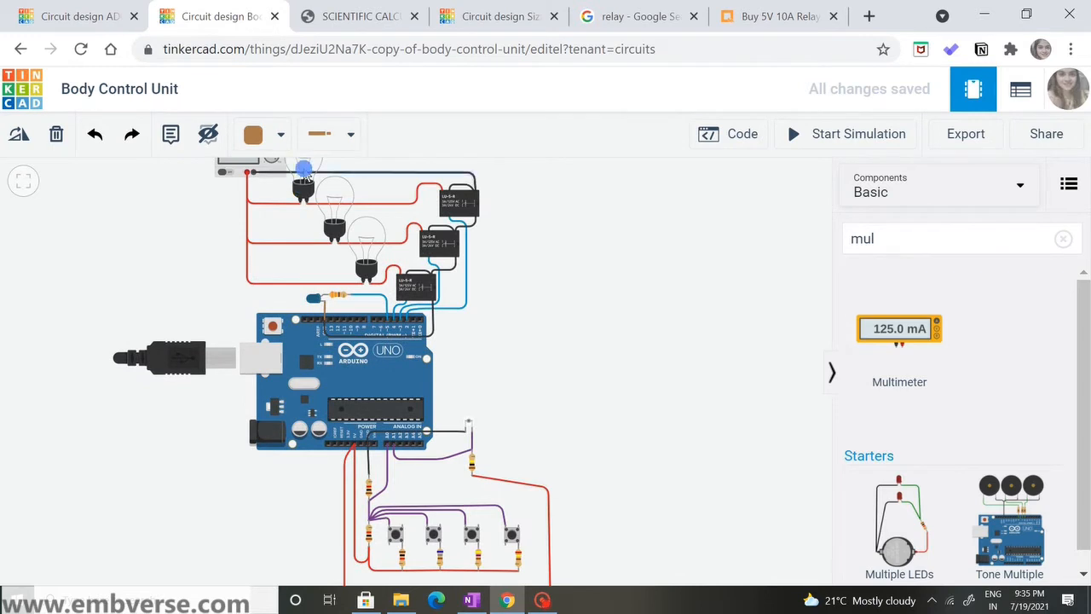
- Show the notes that label the parts of the Body Control Unit circuit
{"action": "left_click", "coordinate": [170, 132]}
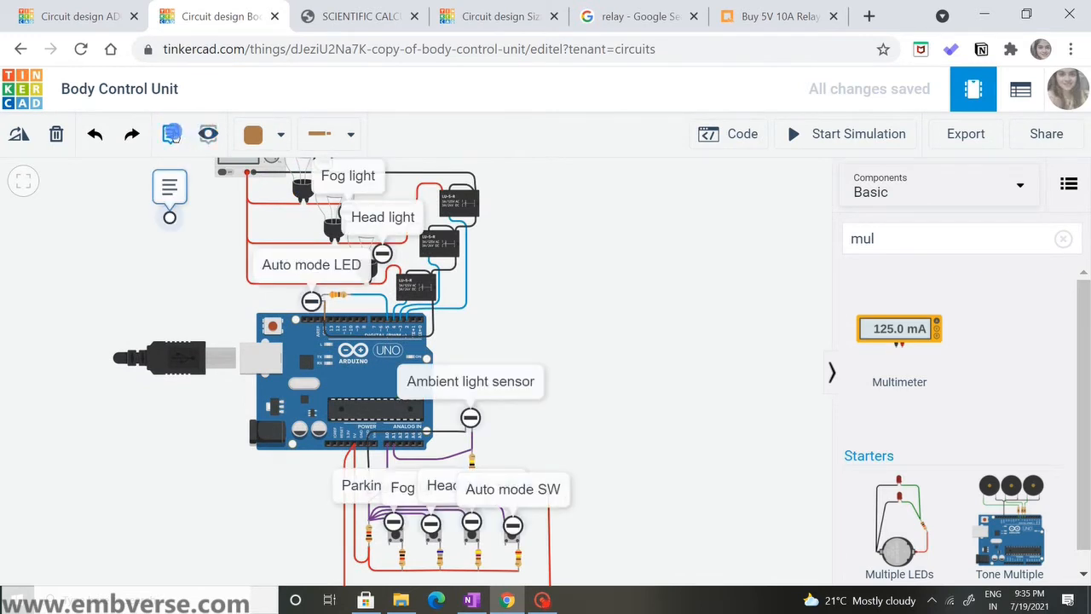
{"action": "left_click_drag", "start_coordinate": [170, 218], "coordinate": [175, 198]}
{"action": "left_click", "coordinate": [168, 113]}
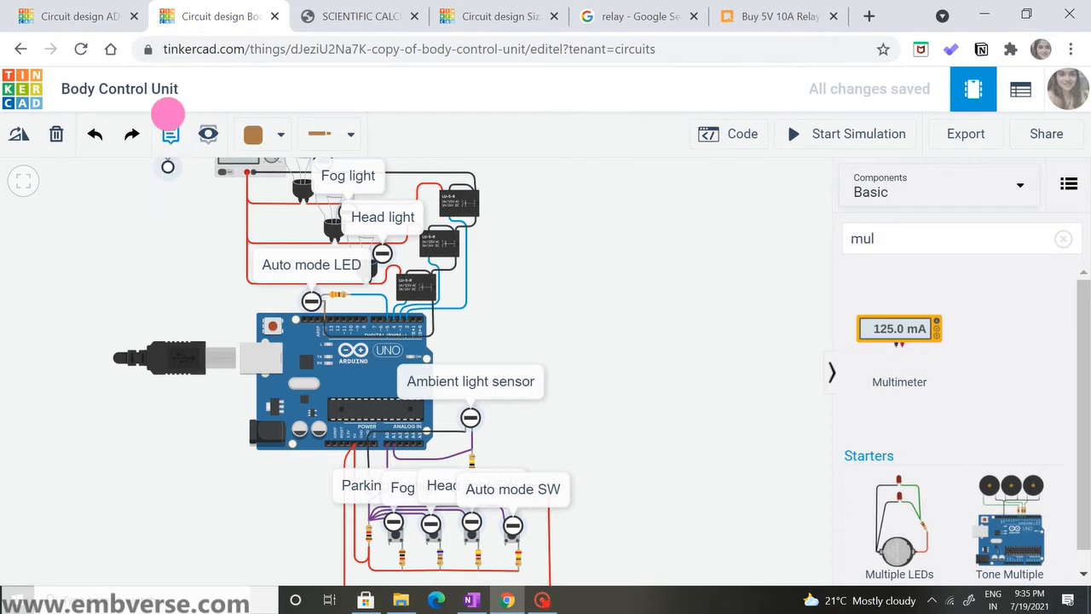
{"action": "left_click", "coordinate": [168, 113]}
{"action": "left_click", "coordinate": [168, 137]}
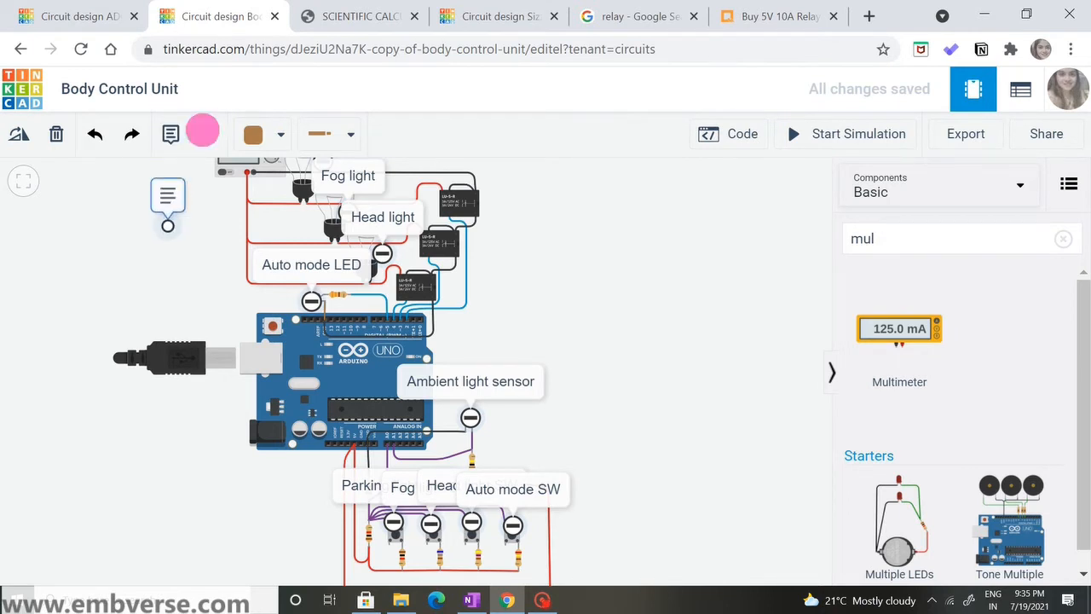
{"action": "left_click", "coordinate": [208, 134]}
{"action": "left_click", "coordinate": [208, 134]}
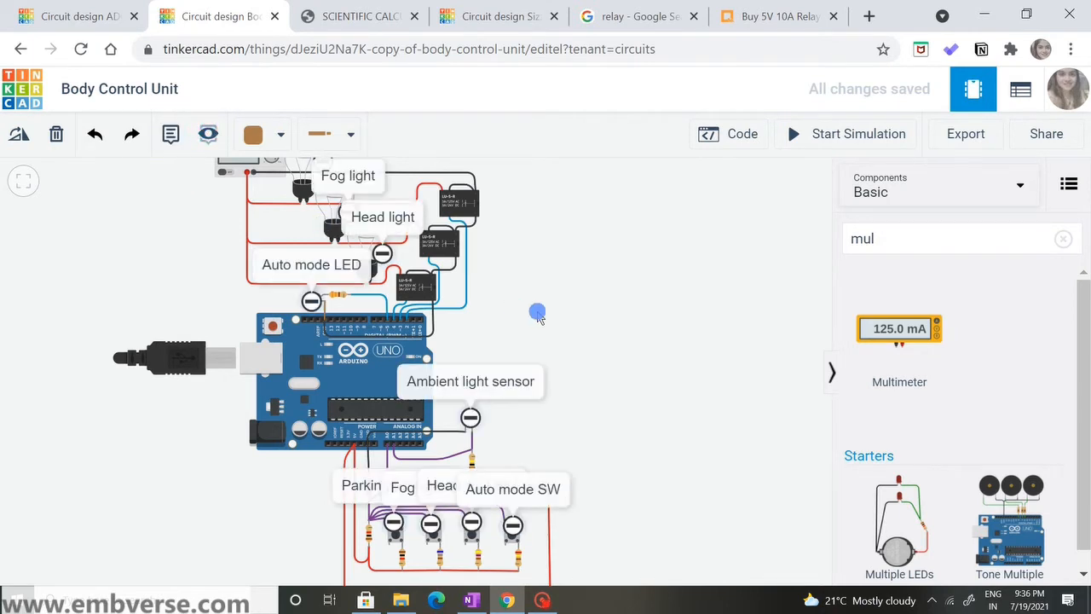
- Examine the labelled power supply, parking, fog and head lights and the auto mode LED
{"action": "scroll", "coordinate": [536, 312], "scroll_direction": "down", "scroll_amount": 1}
{"action": "scroll", "coordinate": [512, 250], "scroll_direction": "down", "scroll_amount": 2}
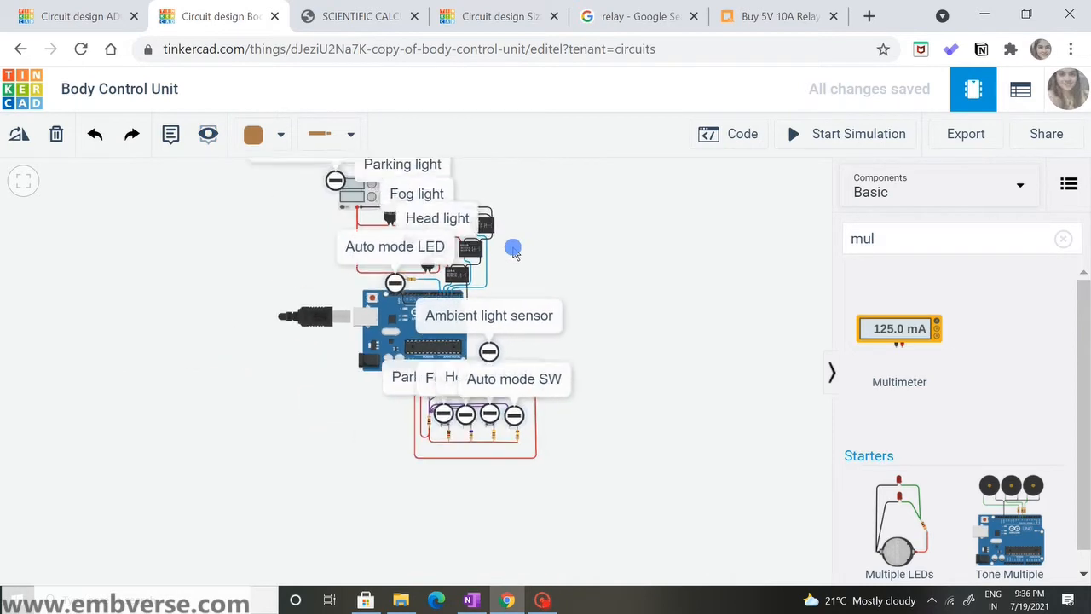
{"action": "left_click_drag", "start_coordinate": [506, 224], "coordinate": [505, 269]}
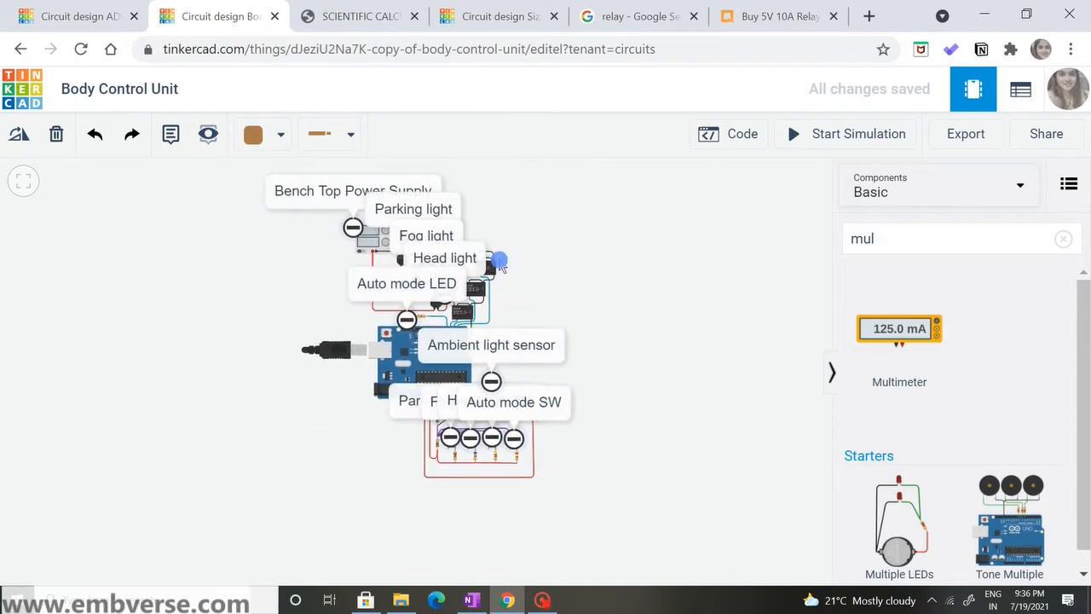
{"action": "scroll", "coordinate": [501, 264], "scroll_direction": "up", "scroll_amount": 3}
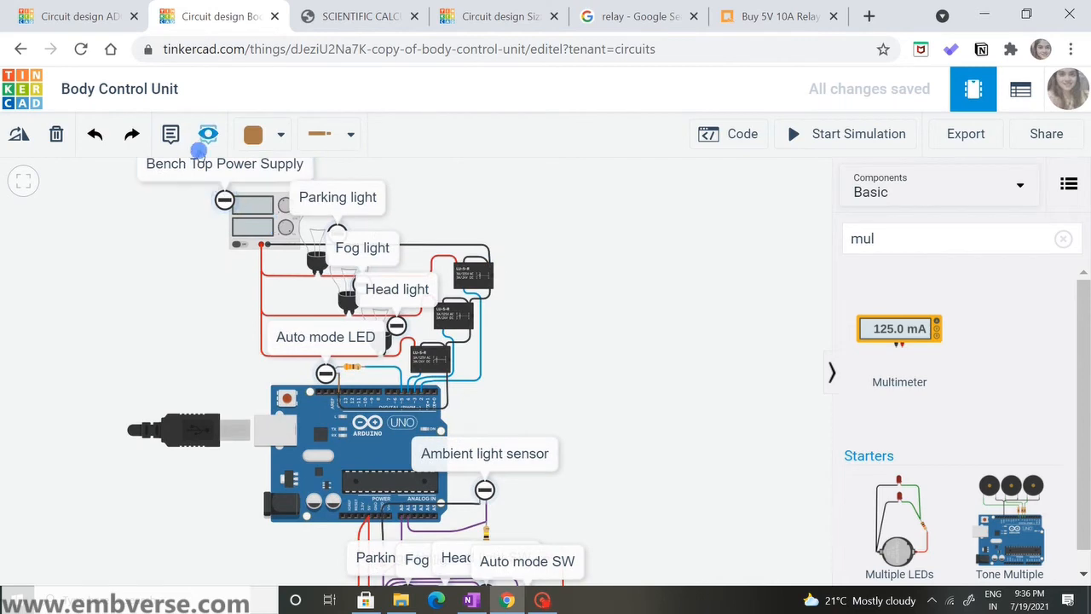
{"action": "scroll", "coordinate": [418, 249], "scroll_direction": "up", "scroll_amount": 2}
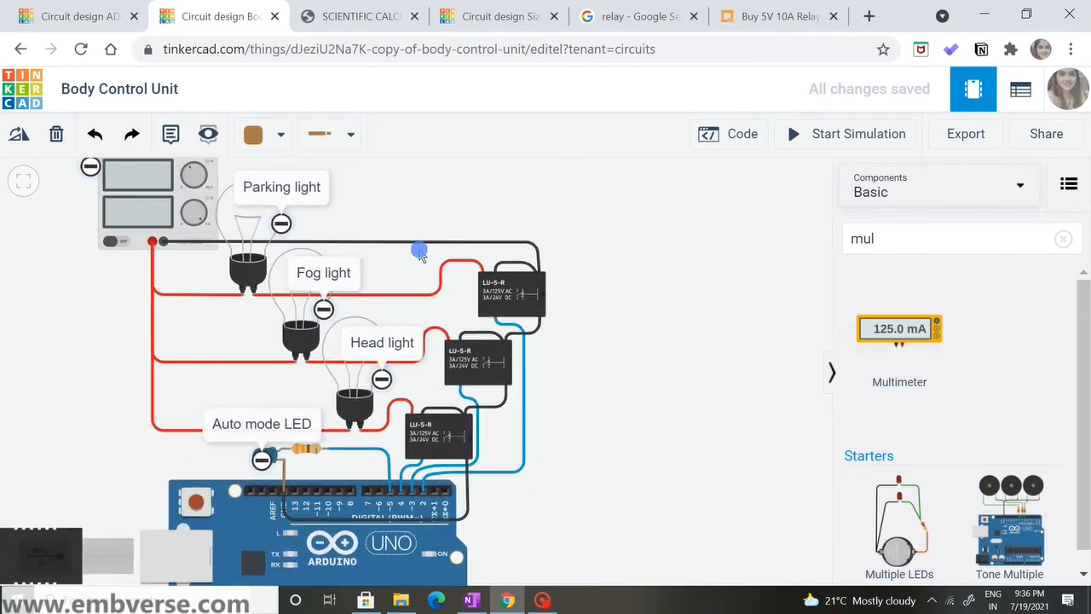
{"action": "left_click_drag", "start_coordinate": [393, 203], "coordinate": [419, 210]}
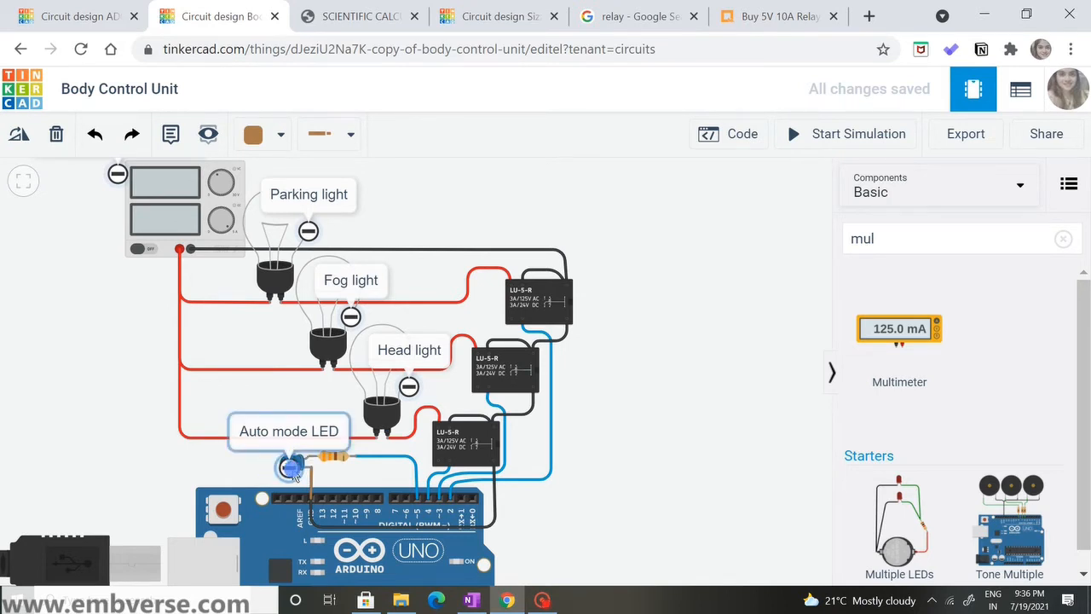
- Hide the notes and examine how the relays, LED and pushbuttons connect to the Arduino's digital and analog pins
{"action": "left_click", "coordinate": [208, 135]}
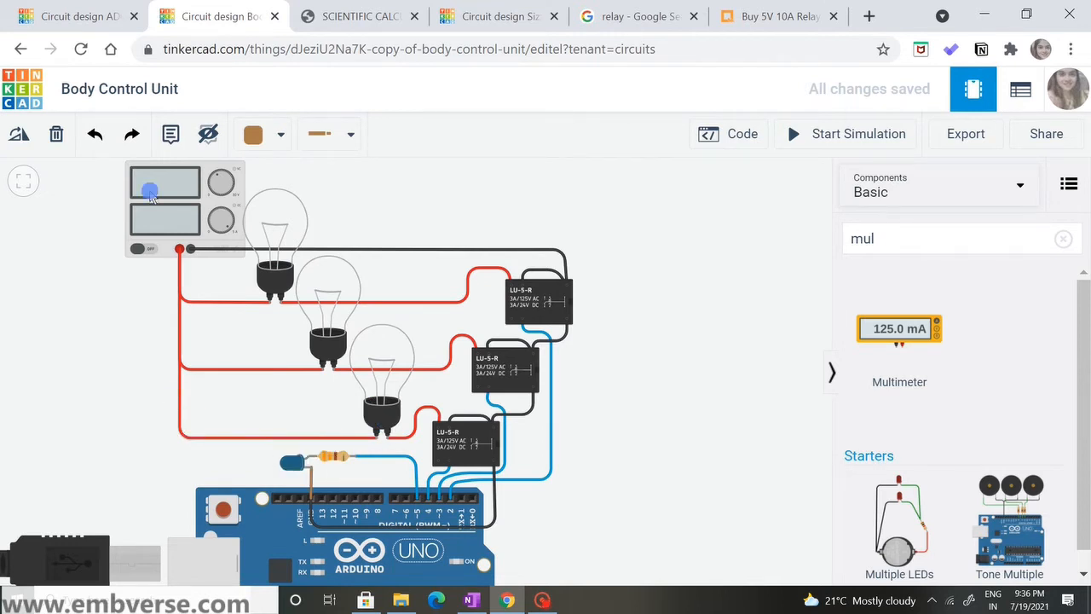
{"action": "left_click", "coordinate": [134, 398]}
{"action": "left_click_drag", "start_coordinate": [98, 290], "coordinate": [87, 156]}
{"action": "left_click_drag", "start_coordinate": [126, 375], "coordinate": [130, 294]}
{"action": "scroll", "coordinate": [130, 295], "scroll_direction": "down", "scroll_amount": 3}
{"action": "left_click_drag", "start_coordinate": [185, 500], "coordinate": [184, 527]}
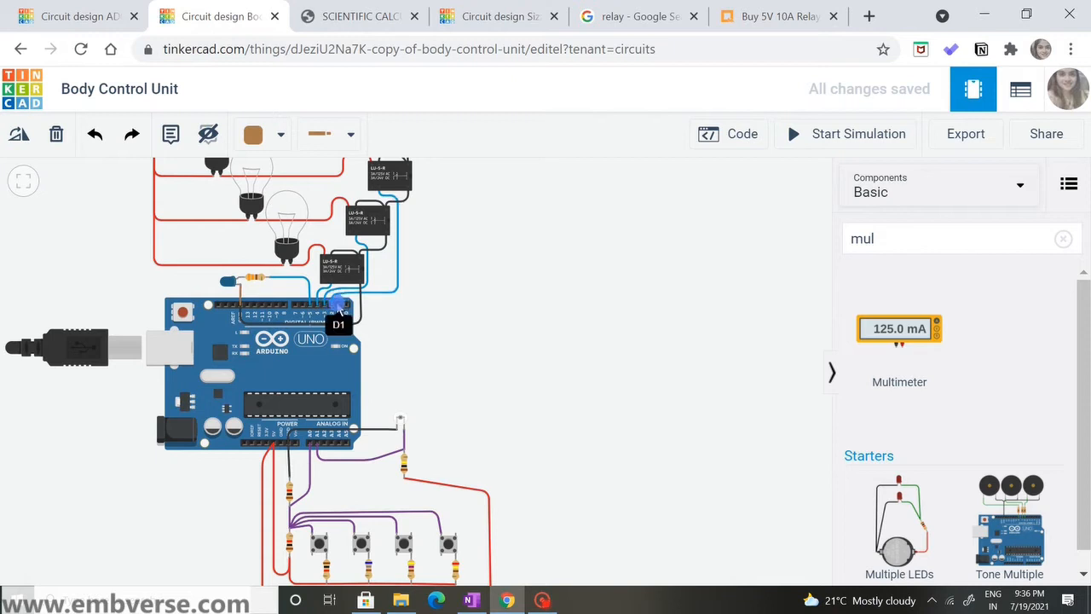
- Examine the relay wiring on the Arduino's digital pins and the ambient light sensor's connection to analog pin A1
{"action": "left_click_drag", "start_coordinate": [540, 299], "coordinate": [558, 319]}
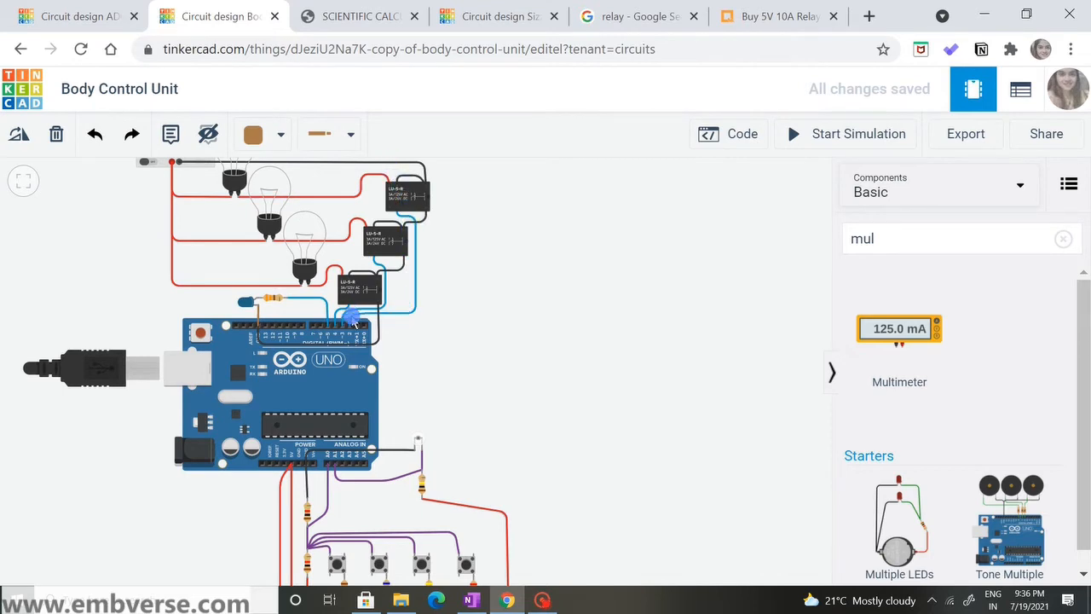
{"action": "scroll", "coordinate": [347, 326], "scroll_direction": "up", "scroll_amount": 3}
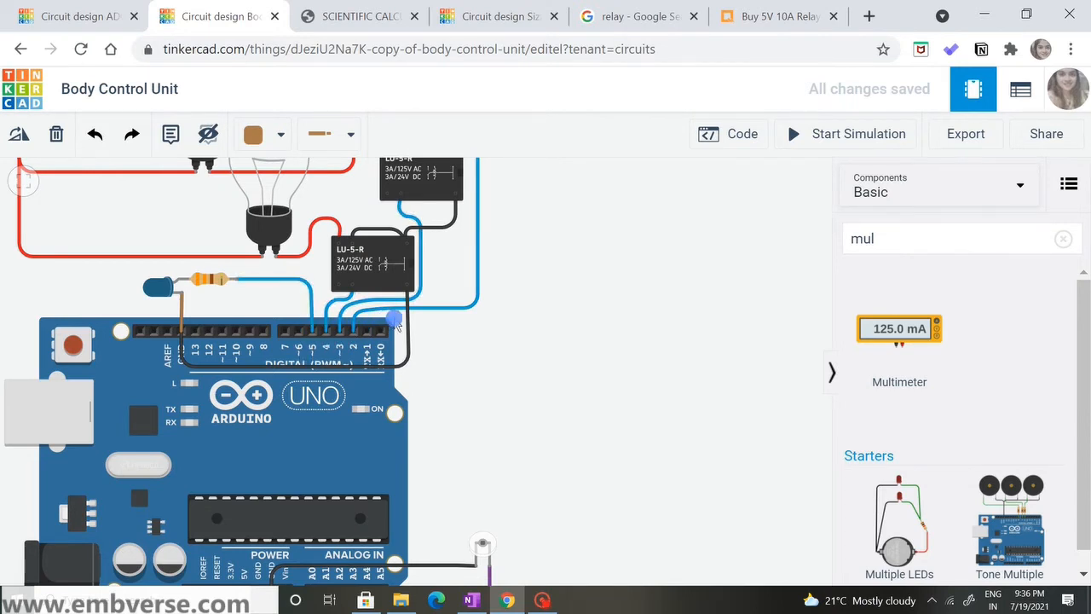
{"action": "scroll", "coordinate": [600, 375], "scroll_direction": "down", "scroll_amount": 3}
{"action": "mouse_move", "coordinate": [600, 375]}
{"action": "left_mouse_down"}
{"action": "mouse_move", "coordinate": [560, 337]}
{"action": "mouse_move", "coordinate": [584, 367]}
{"action": "left_mouse_up"}
{"action": "scroll", "coordinate": [559, 337], "scroll_direction": "down", "scroll_amount": 3}
{"action": "scroll", "coordinate": [520, 447], "scroll_direction": "up", "scroll_amount": 5}
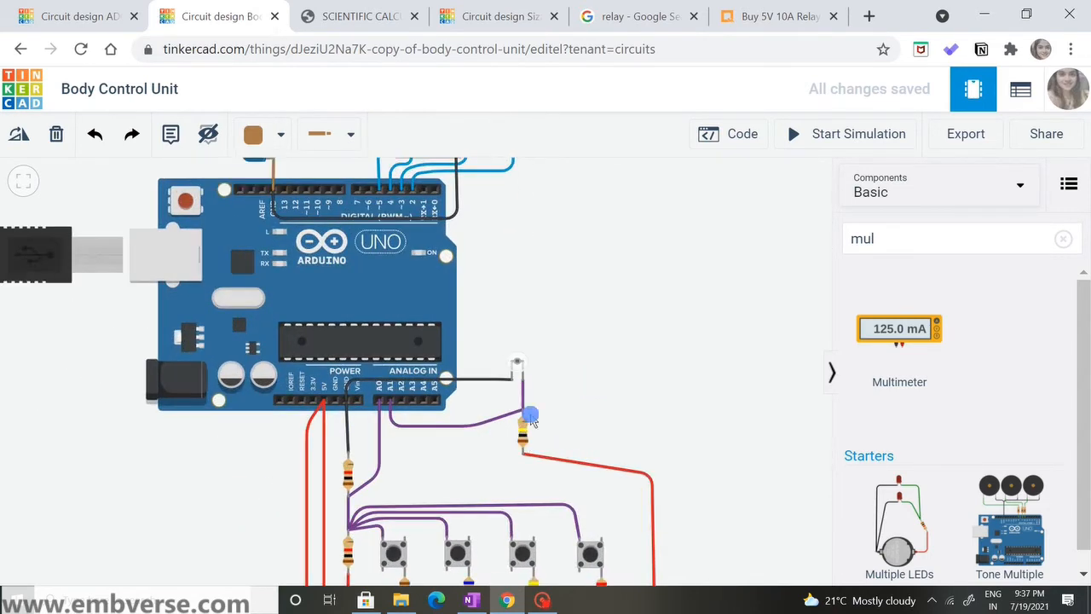
{"action": "scroll", "coordinate": [558, 372], "scroll_direction": "up", "scroll_amount": 2}
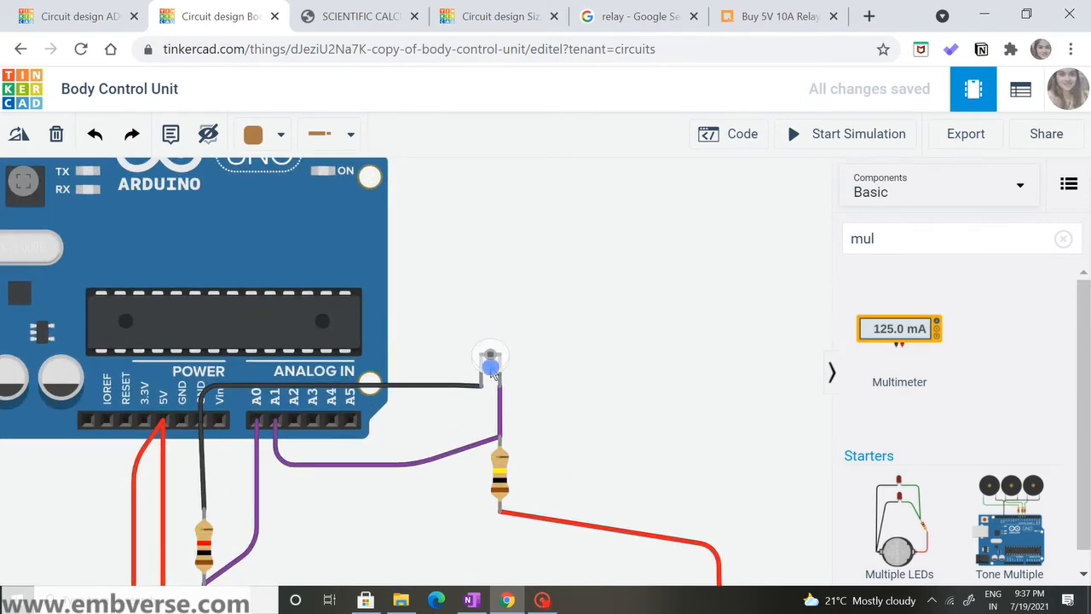
{"action": "scroll", "coordinate": [501, 362], "scroll_direction": "down", "scroll_amount": 3}
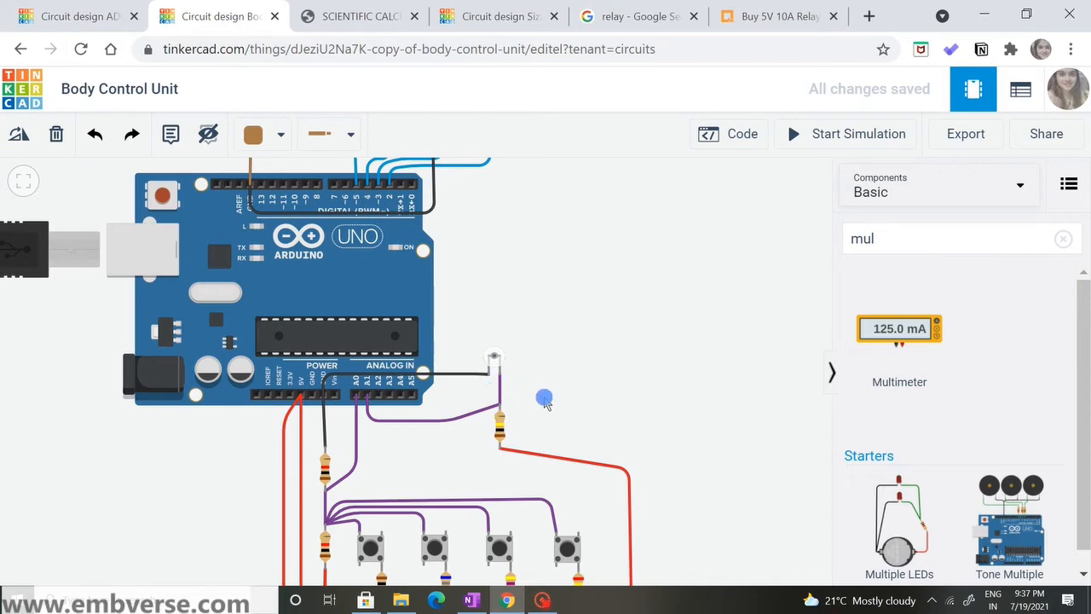
{"action": "scroll", "coordinate": [564, 378], "scroll_direction": "down", "scroll_amount": 3}
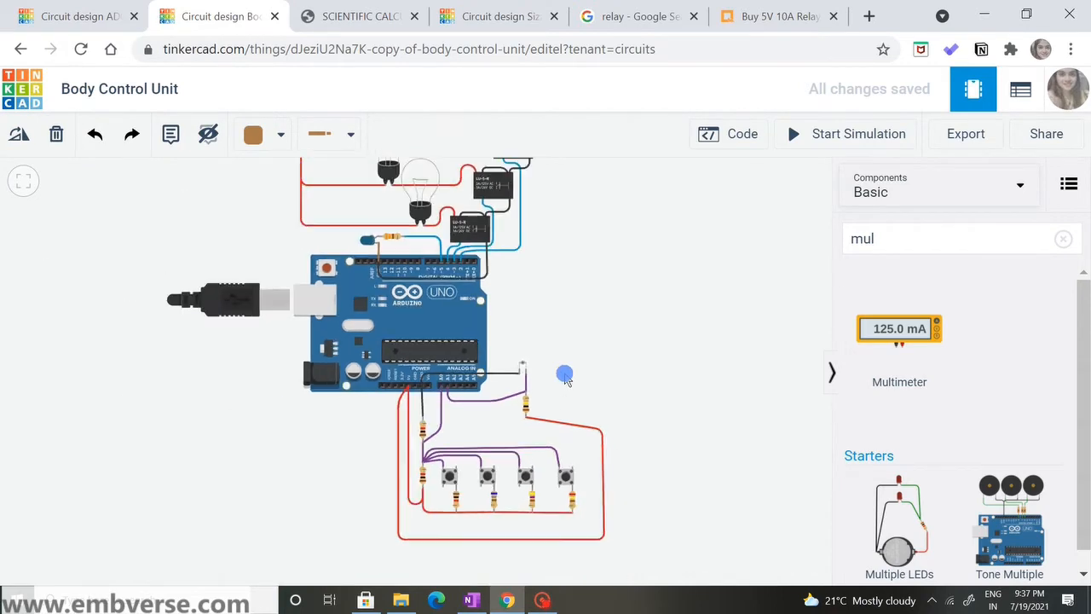
{"action": "scroll", "coordinate": [564, 377], "scroll_direction": "down", "scroll_amount": 3}
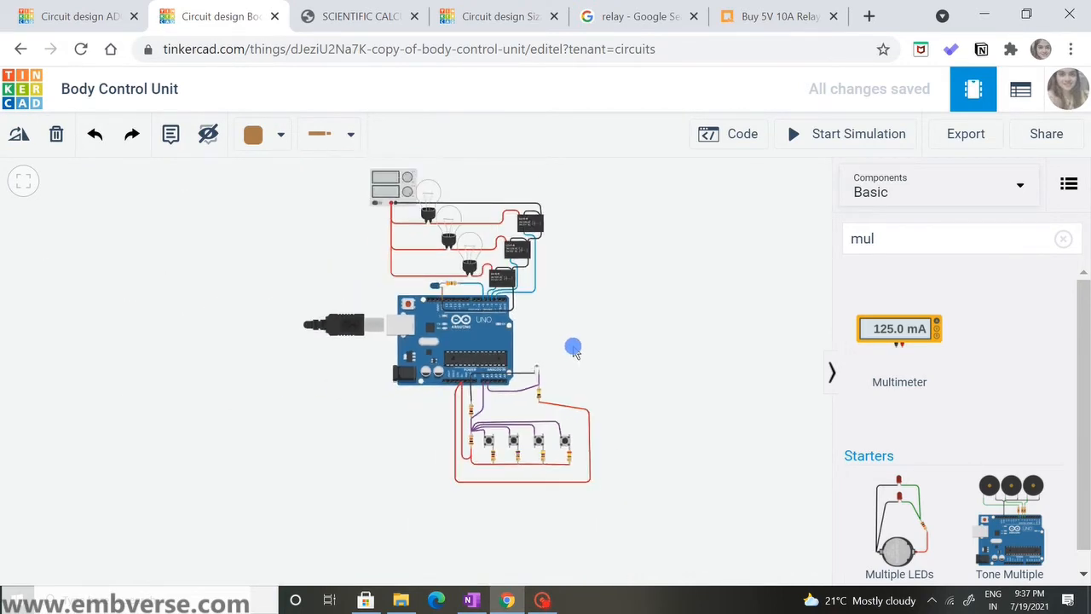
- Start the simulation of the Body Control Unit circuit
{"action": "left_click_drag", "start_coordinate": [572, 348], "coordinate": [560, 381]}
{"action": "scroll", "coordinate": [560, 381], "scroll_direction": "up", "scroll_amount": 3}
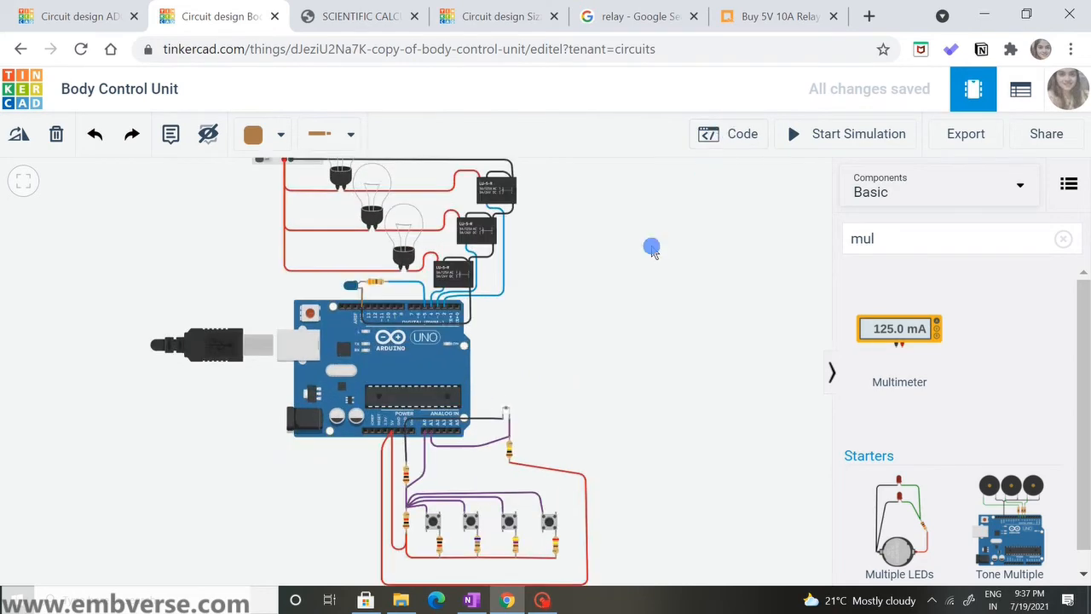
{"action": "left_click_drag", "start_coordinate": [640, 275], "coordinate": [641, 289]}
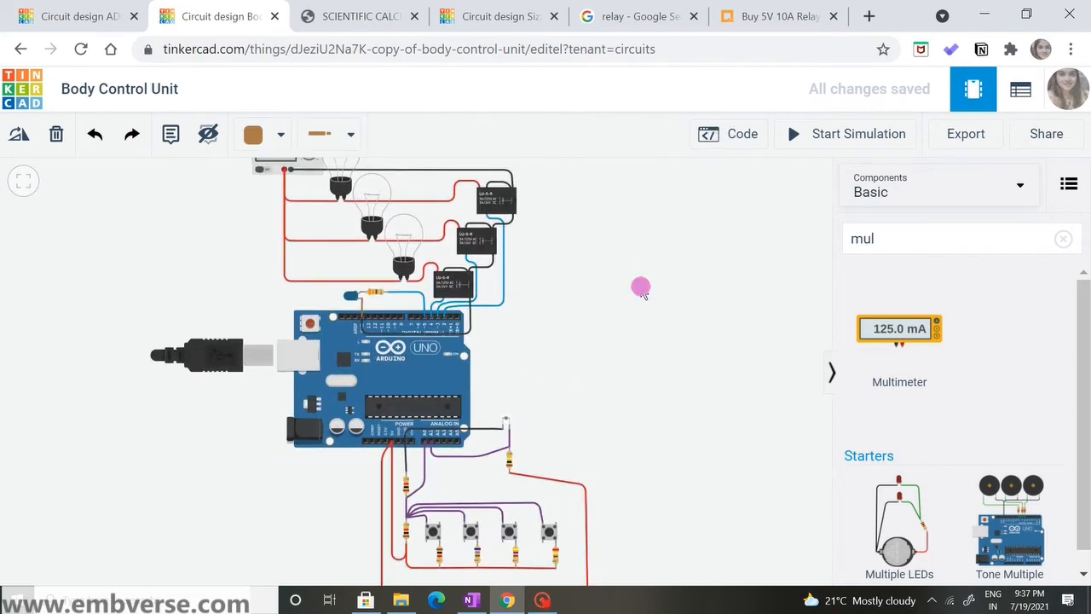
{"action": "left_click", "coordinate": [743, 137]}
{"action": "left_click", "coordinate": [742, 136]}
{"action": "left_click", "coordinate": [811, 133]}
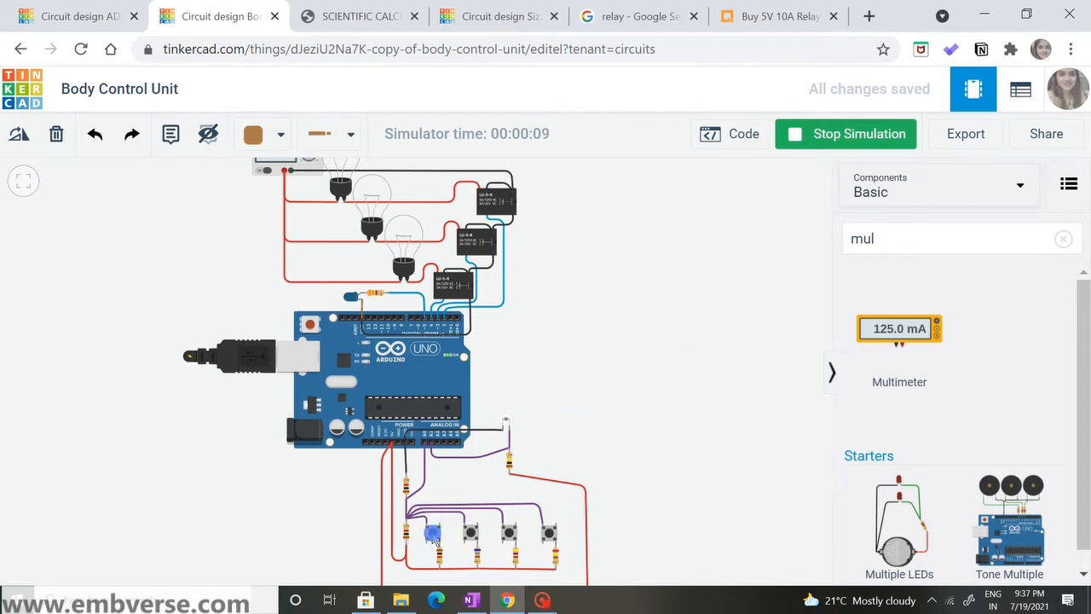
- Switch on the parking, fog and head lights one after another with their pushbuttons
{"action": "left_click", "coordinate": [433, 534]}
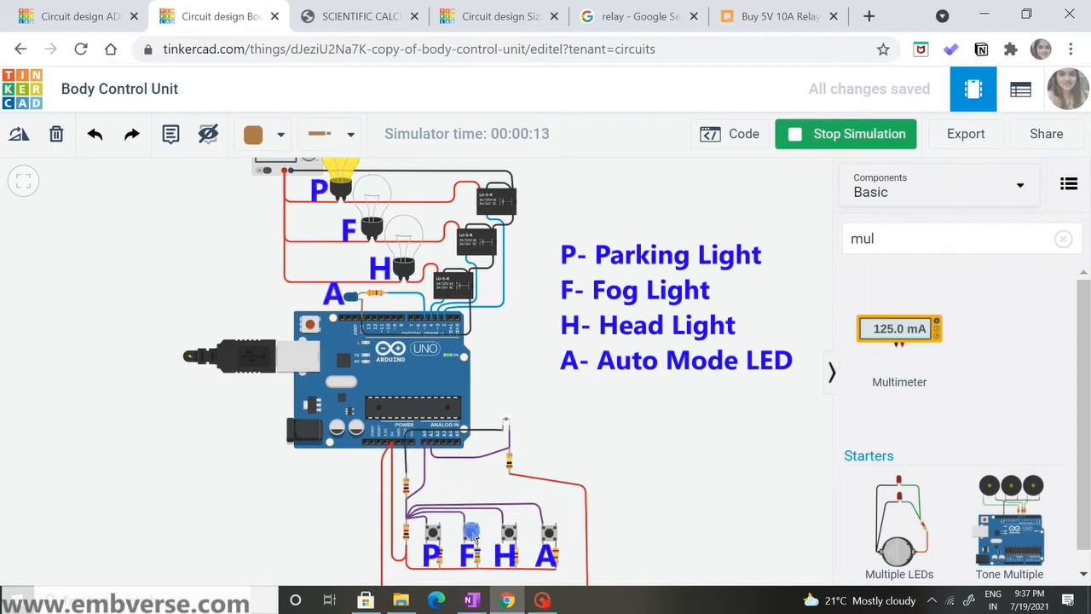
{"action": "left_click", "coordinate": [471, 537]}
{"action": "left_click", "coordinate": [471, 537]}
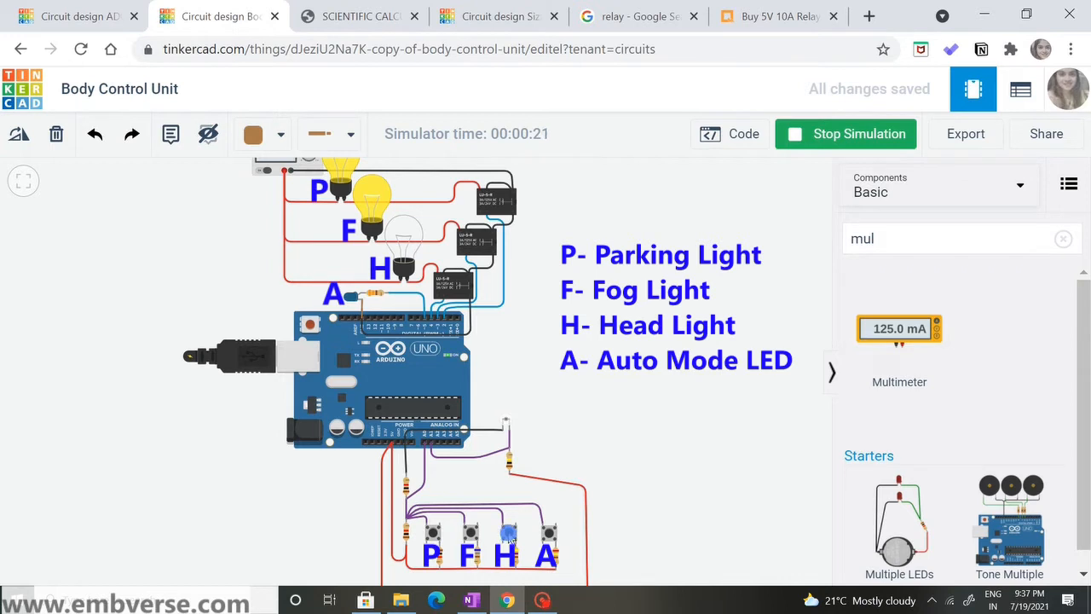
{"action": "left_click", "coordinate": [509, 535]}
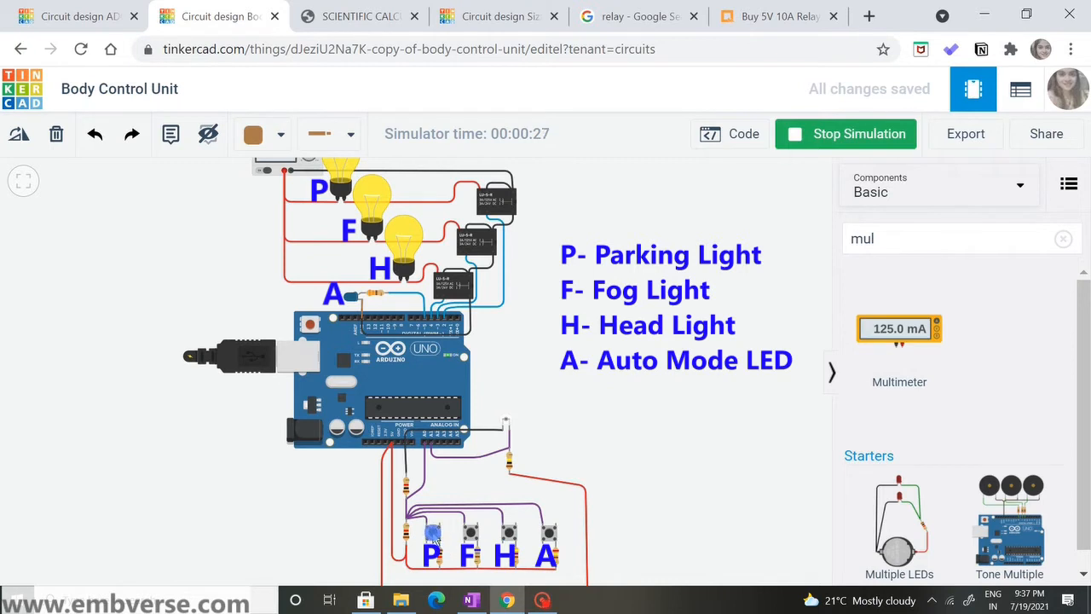
- Switch off the parking, fog and head lights with the same pushbuttons
{"action": "left_click", "coordinate": [433, 535]}
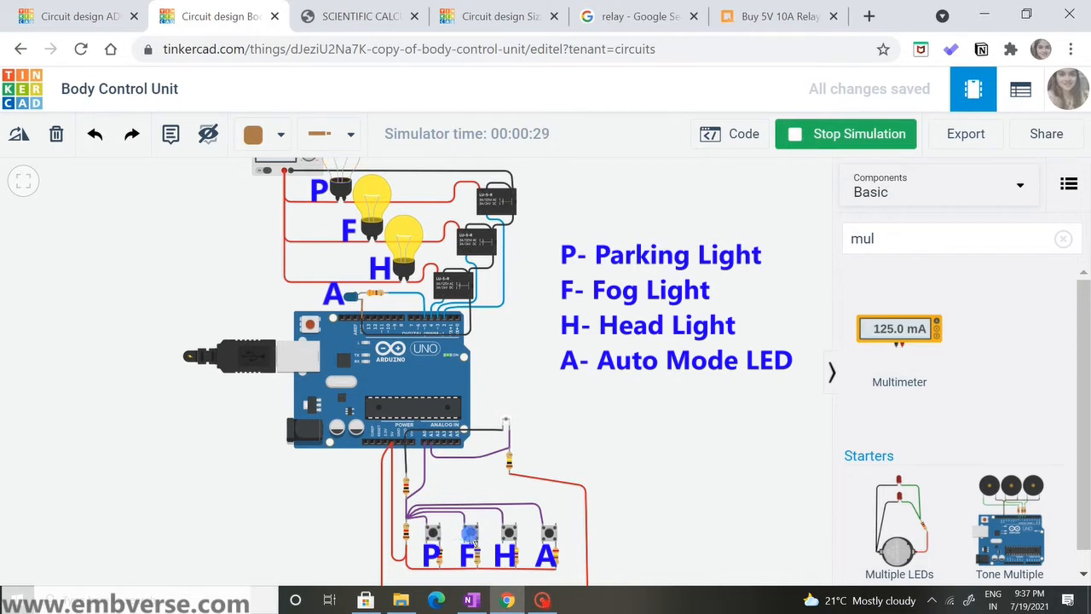
{"action": "left_click", "coordinate": [470, 535]}
{"action": "left_click", "coordinate": [509, 530]}
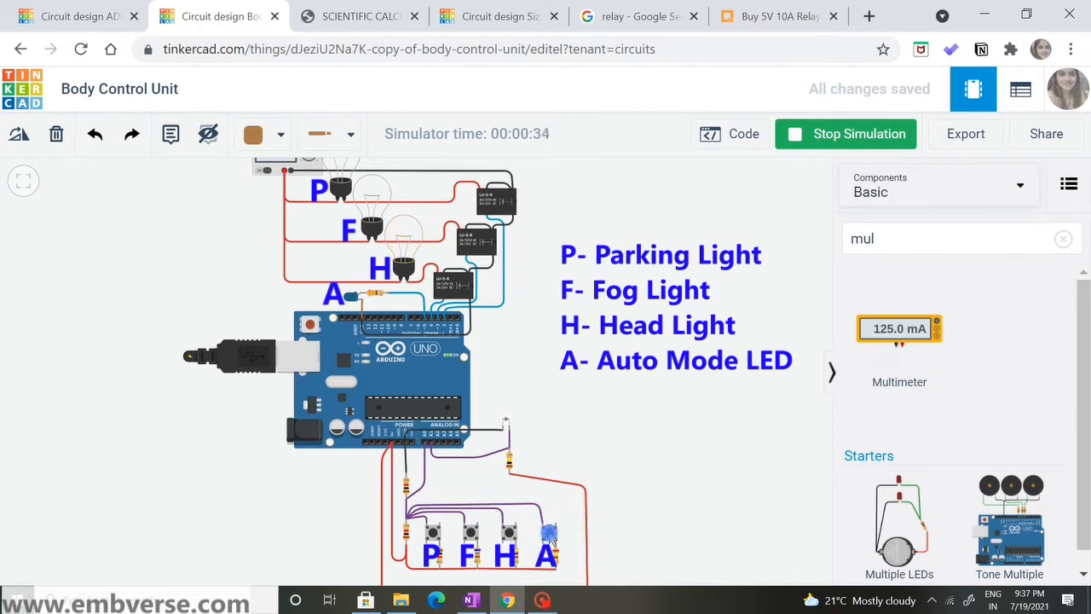
- Switch on auto mode with its pushbutton and bring up the ambient light sensor's brightness control
{"action": "left_click", "coordinate": [550, 535]}
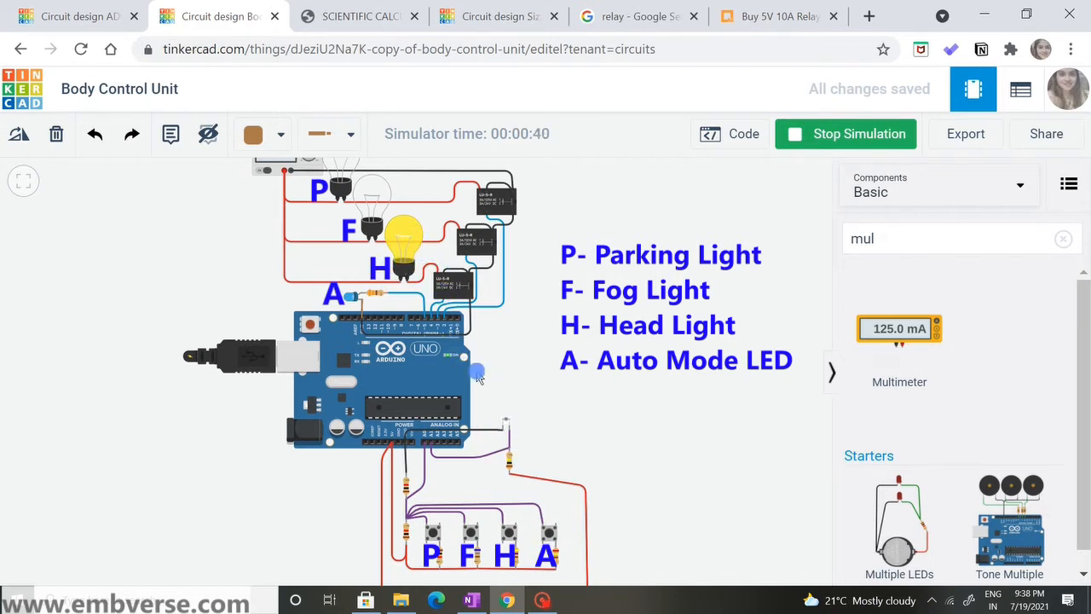
{"action": "left_click", "coordinate": [503, 420]}
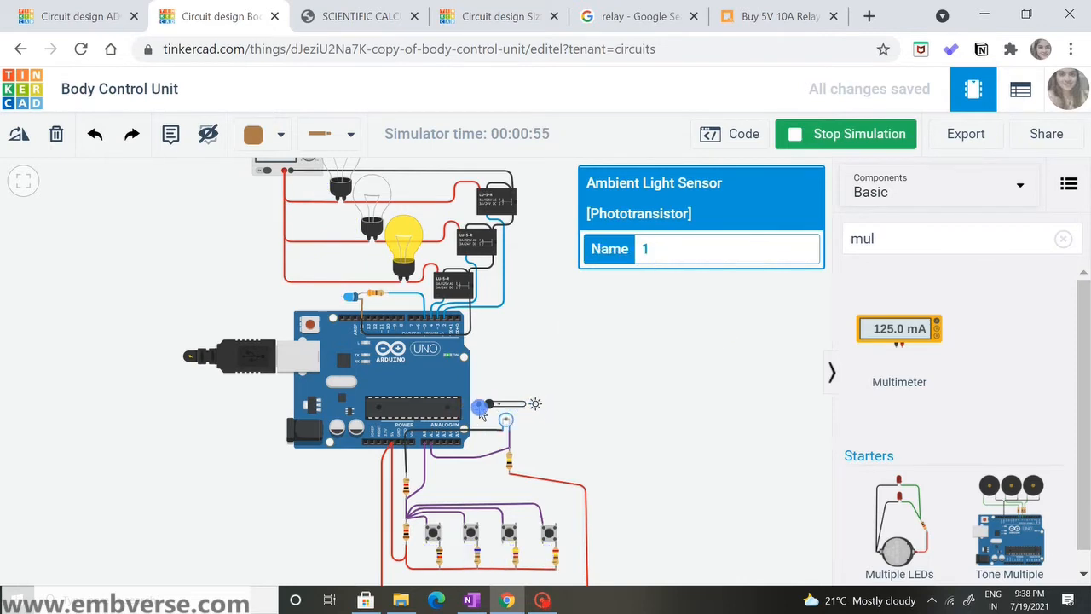
{"action": "scroll", "coordinate": [483, 414], "scroll_direction": "up", "scroll_amount": 2}
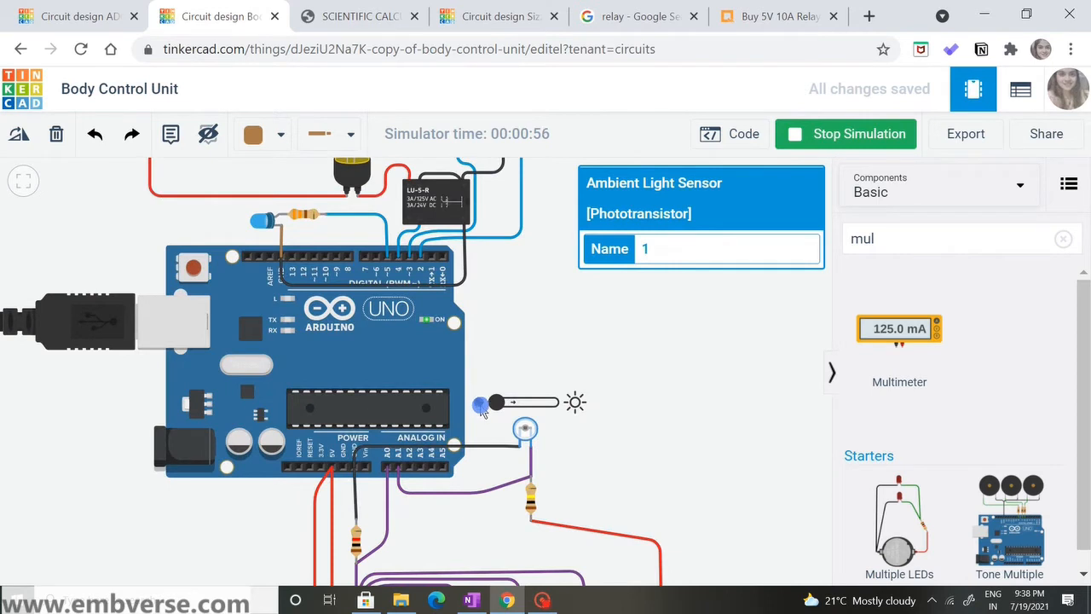
{"action": "scroll", "coordinate": [578, 405], "scroll_direction": "down", "scroll_amount": 1}
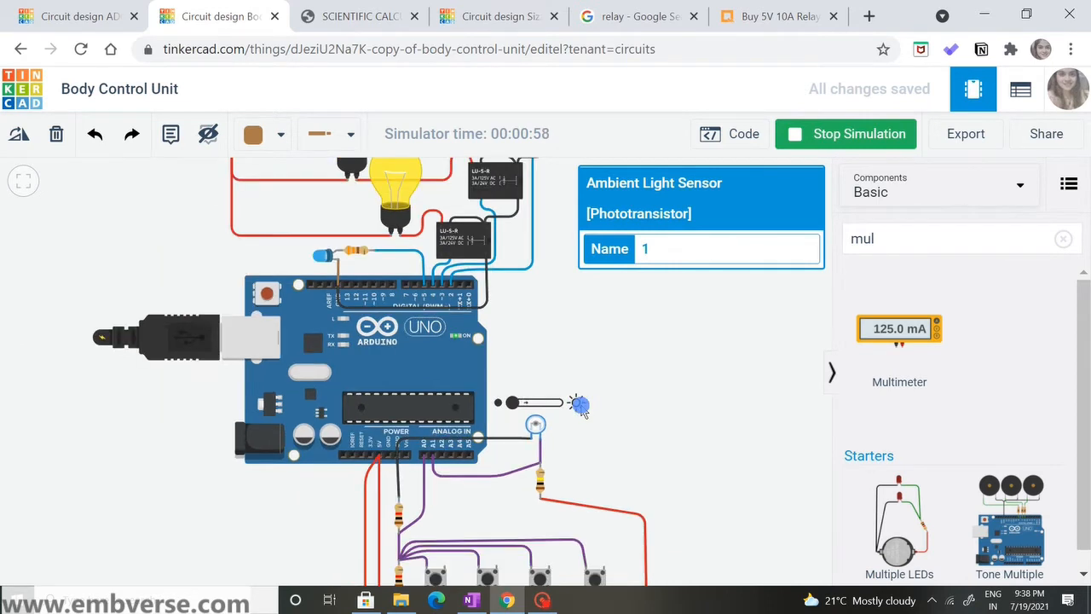
- Vary the ambient light sensor's level between dark and bright in auto mode, ending at full brightness
{"action": "left_click", "coordinate": [514, 402]}
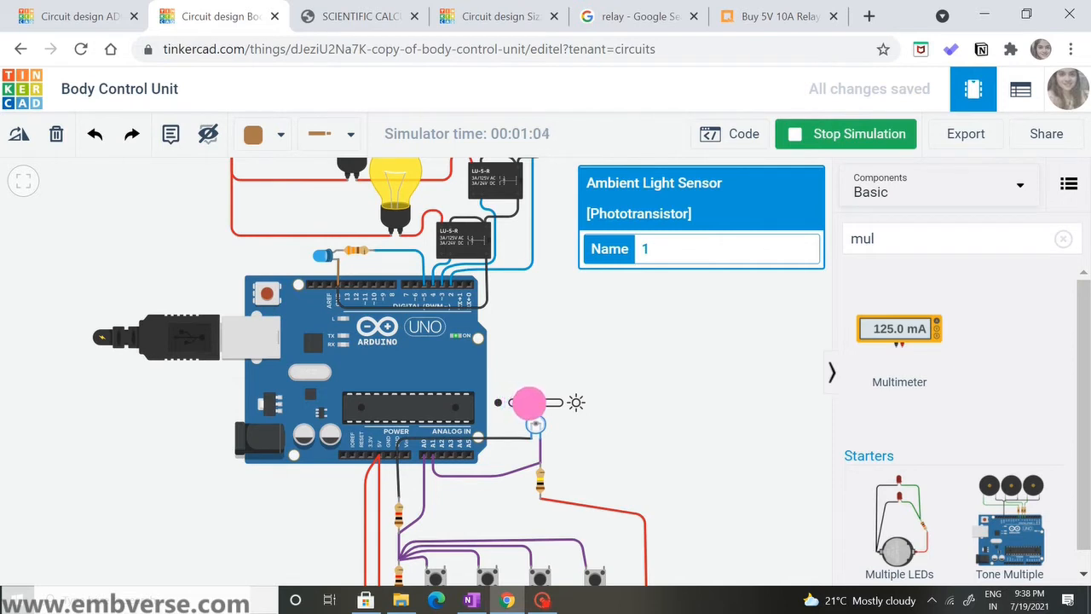
{"action": "left_click_drag", "start_coordinate": [540, 403], "coordinate": [546, 404]}
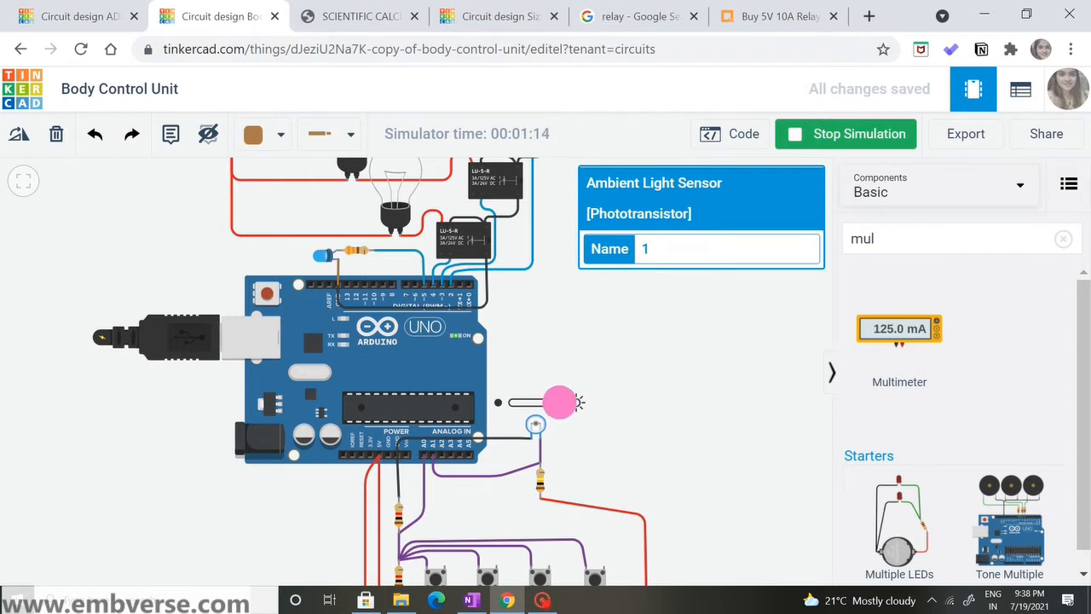
{"action": "left_click_drag", "start_coordinate": [543, 401], "coordinate": [534, 402]}
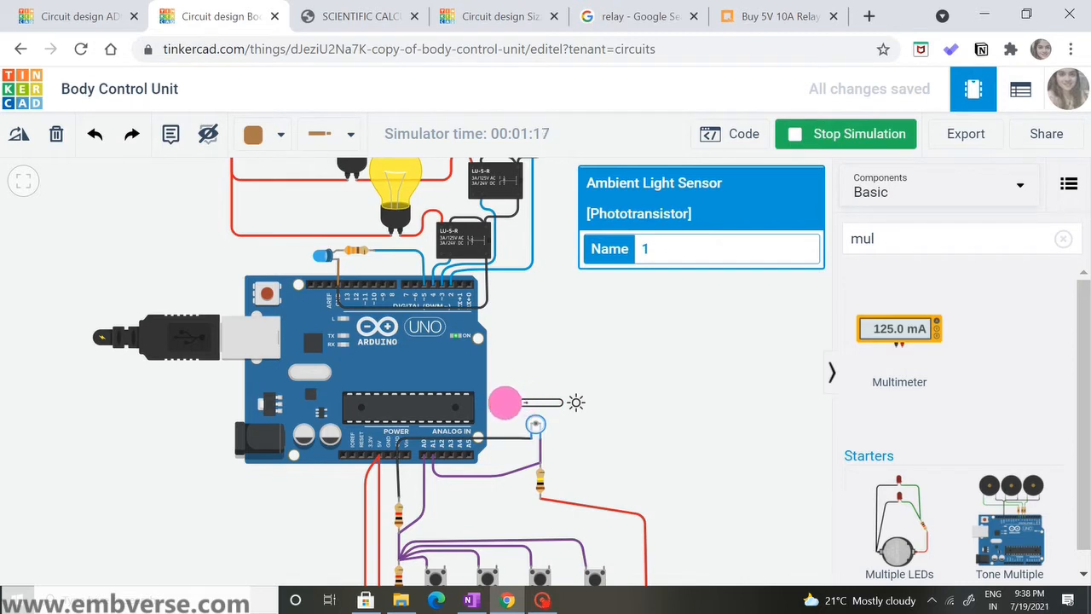
{"action": "left_click_drag", "start_coordinate": [504, 402], "coordinate": [579, 395]}
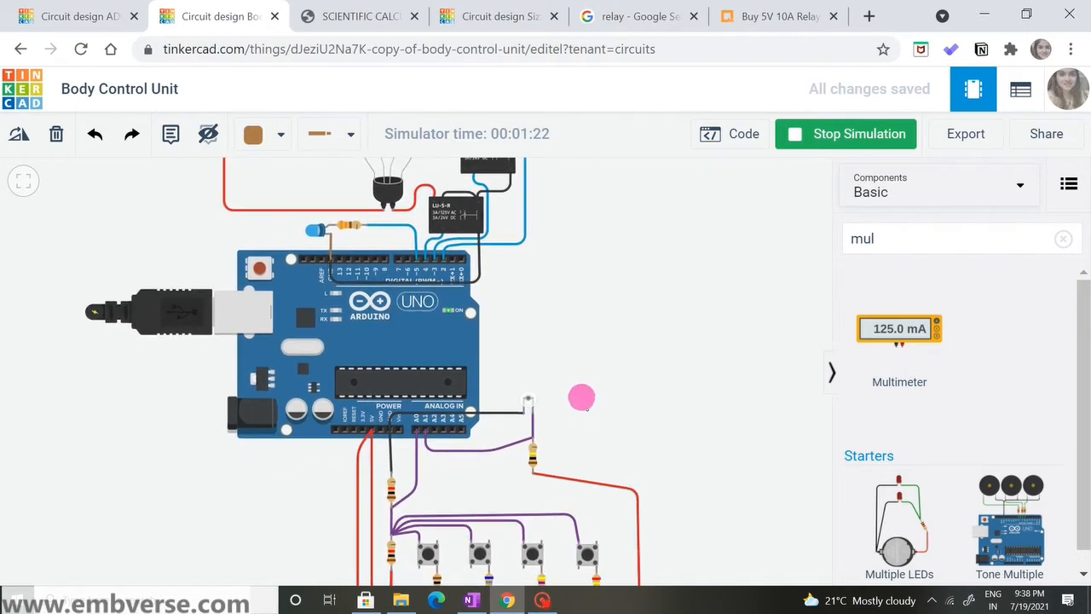
- Try to switch on the head light manually with its pushbutton in auto mode at full ambient brightness
{"action": "left_click", "coordinate": [528, 398]}
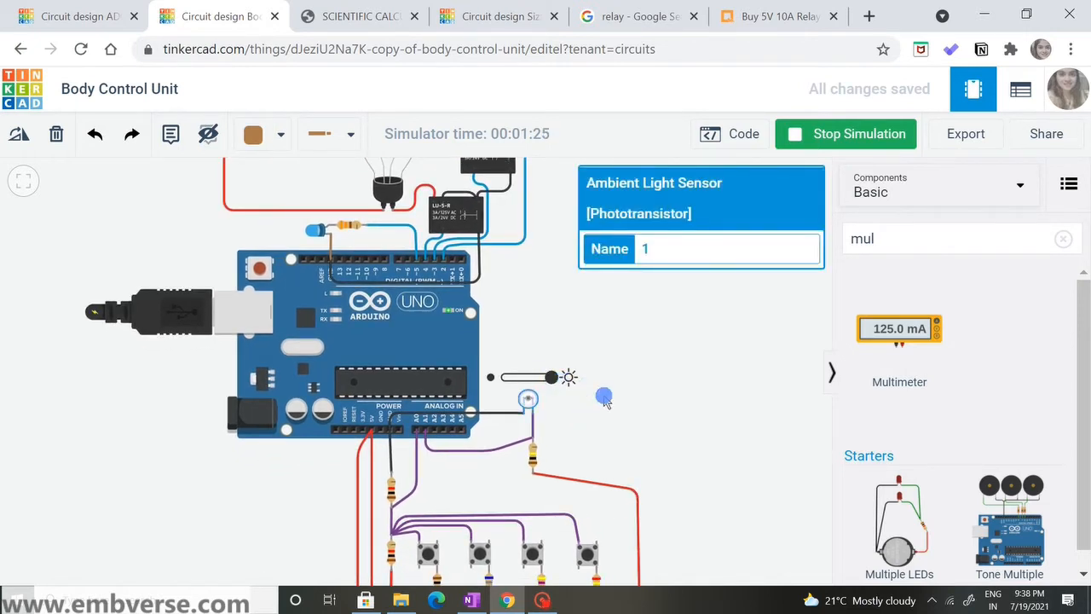
{"action": "left_click_drag", "start_coordinate": [602, 395], "coordinate": [605, 404]}
{"action": "scroll", "coordinate": [580, 546], "scroll_direction": "down", "scroll_amount": 3}
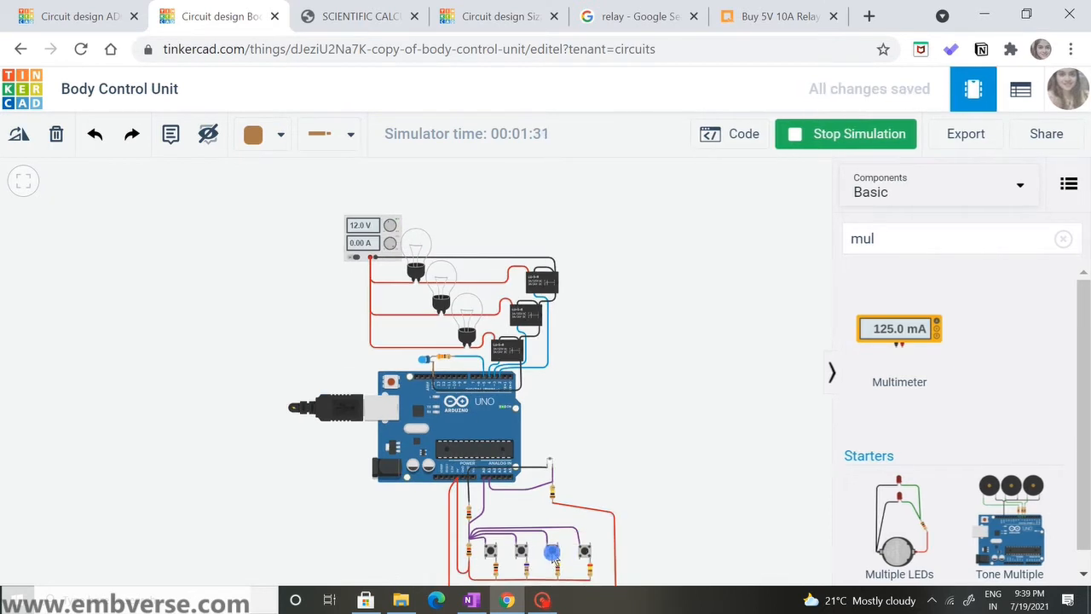
{"action": "left_click", "coordinate": [551, 552]}
{"action": "left_click", "coordinate": [552, 552]}
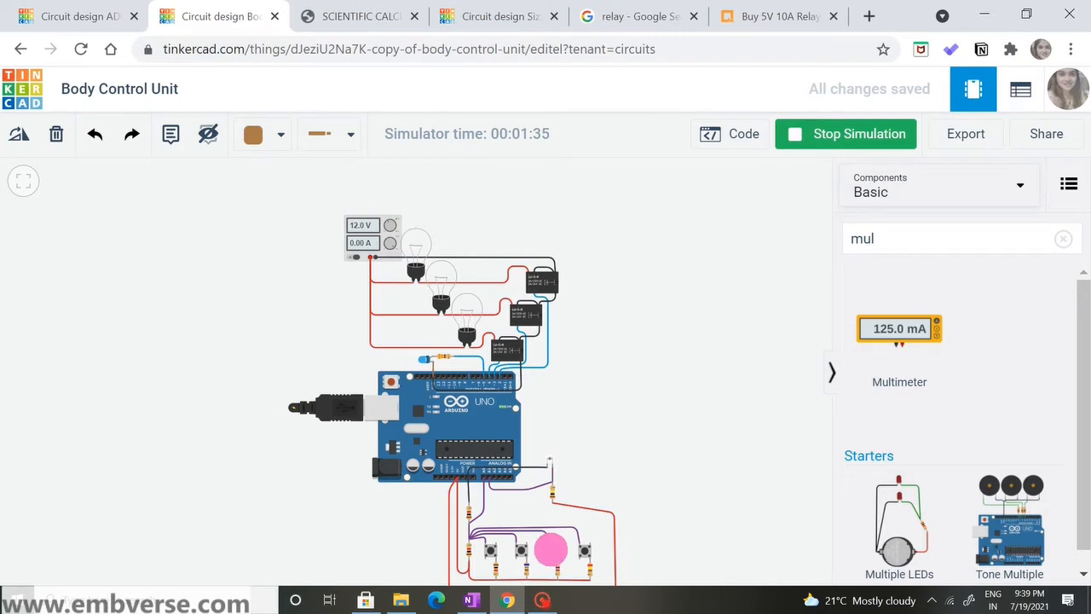
{"action": "left_click", "coordinate": [552, 551]}
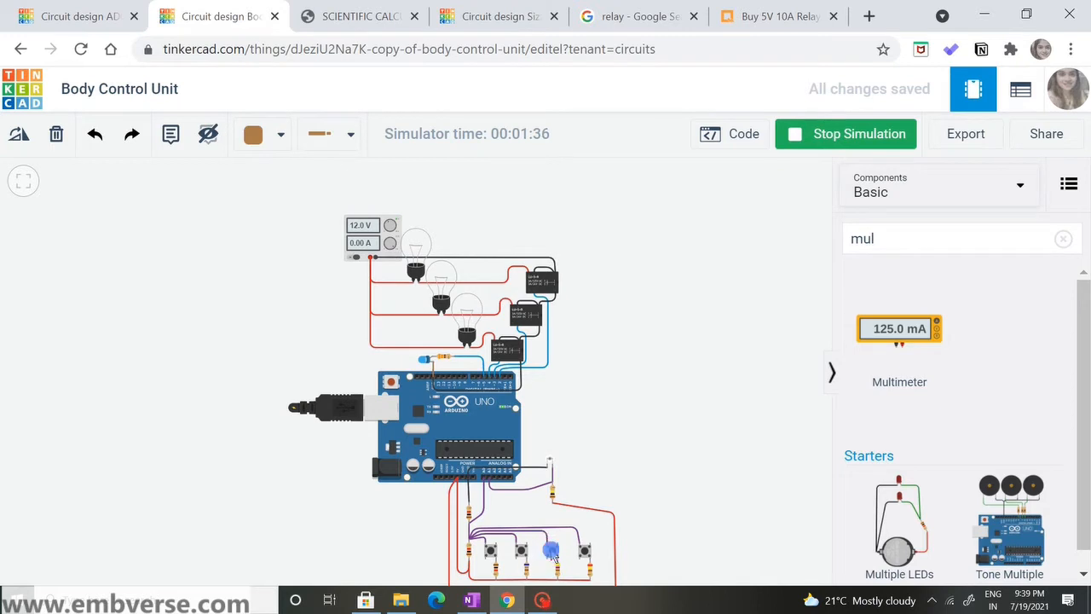
- Dim the ambient light sensor to near dark and try to switch off the head light with its pushbutton in auto mode
{"action": "left_click", "coordinate": [547, 460]}
{"action": "left_click_drag", "start_coordinate": [560, 445], "coordinate": [535, 445]}
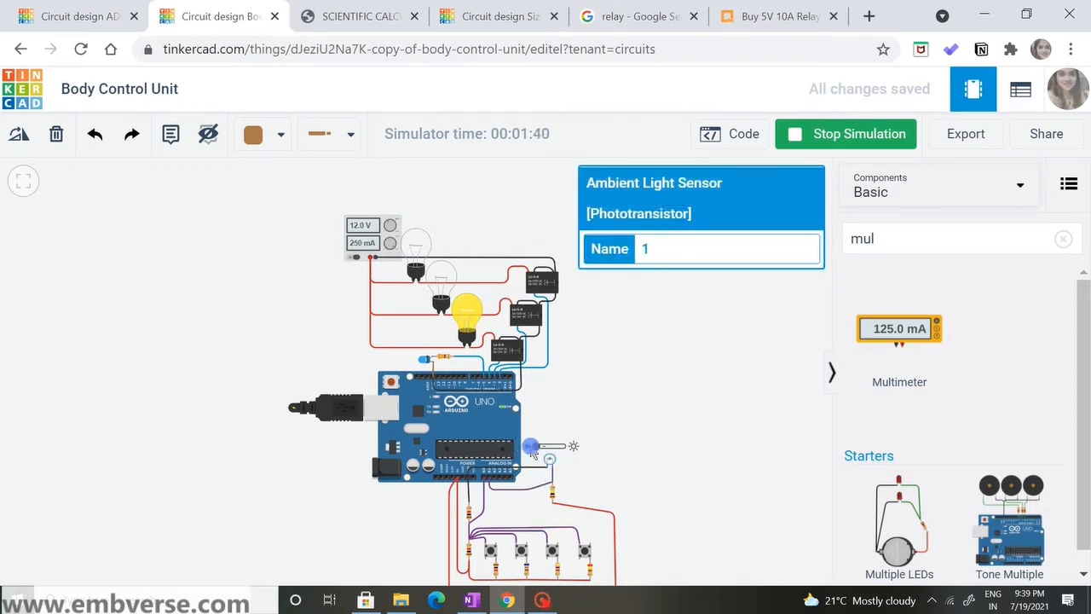
{"action": "left_click", "coordinate": [552, 550]}
{"action": "left_click", "coordinate": [551, 550]}
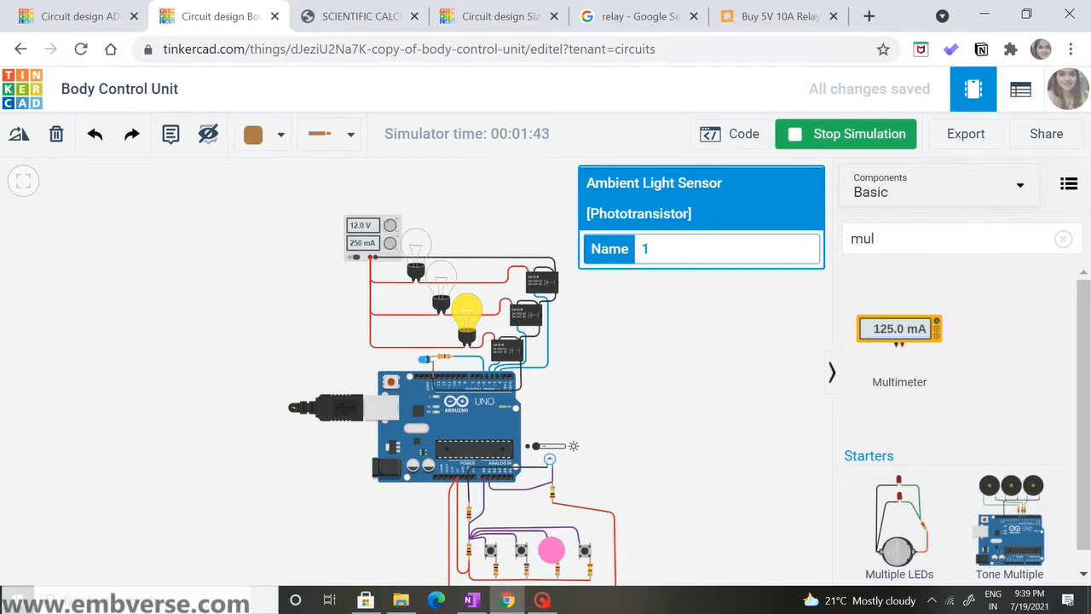
{"action": "left_click", "coordinate": [535, 447]}
{"action": "mouse_move", "coordinate": [535, 447]}
{"action": "left_mouse_down"}
{"action": "mouse_move", "coordinate": [575, 445]}
{"action": "mouse_move", "coordinate": [531, 446]}
{"action": "mouse_move", "coordinate": [571, 447]}
{"action": "mouse_move", "coordinate": [540, 448]}
{"action": "left_mouse_up"}
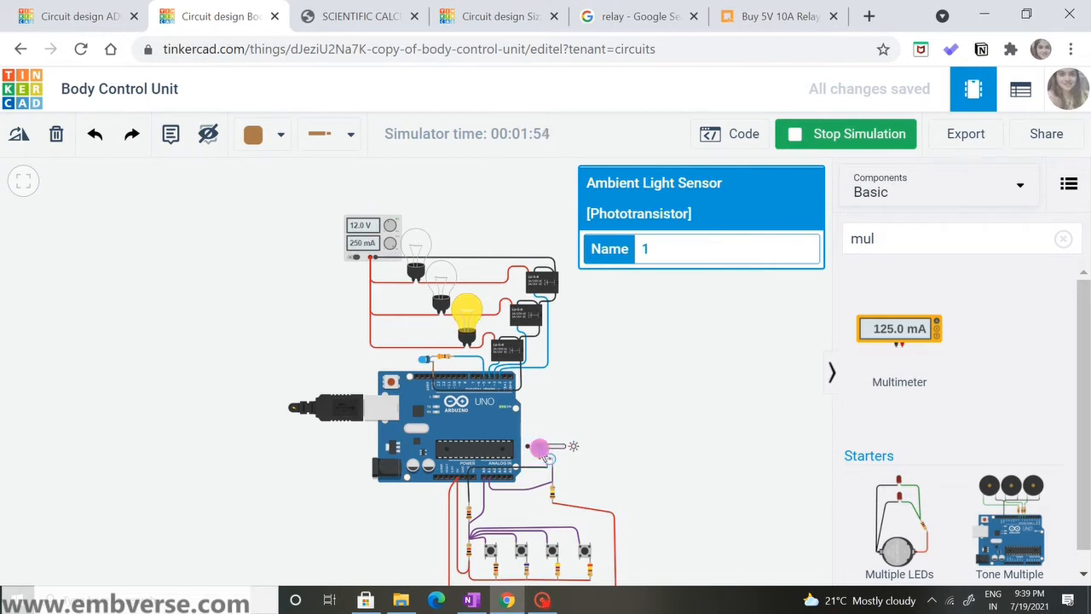
- Turn off auto mode and toggle the head light off and on repeatedly with its pushbutton
{"action": "left_click", "coordinate": [587, 555]}
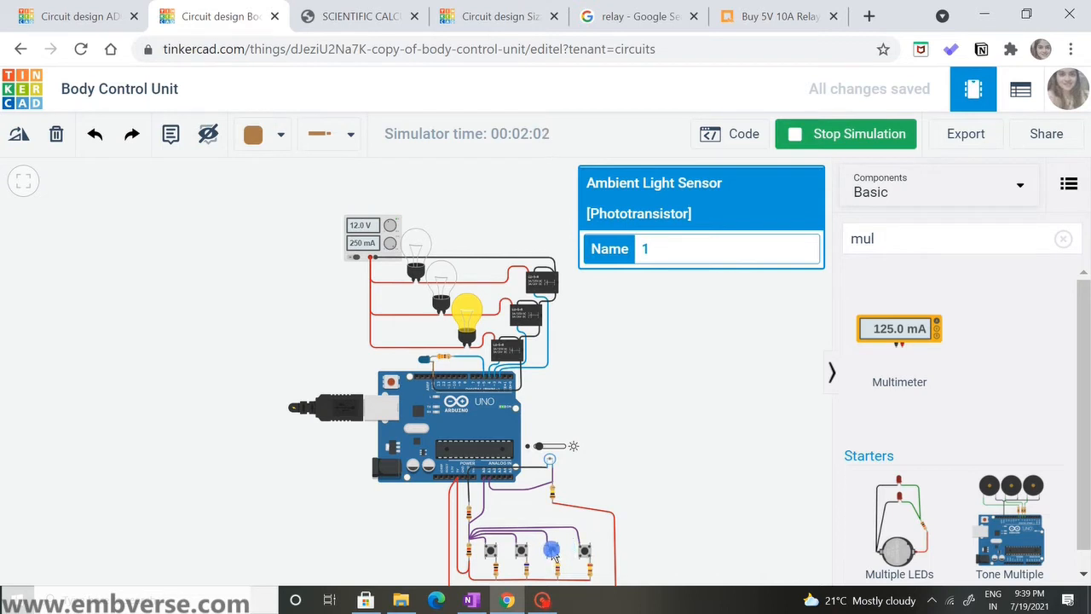
{"action": "left_click", "coordinate": [553, 552]}
{"action": "left_click", "coordinate": [553, 552]}
{"action": "left_click", "coordinate": [552, 552]}
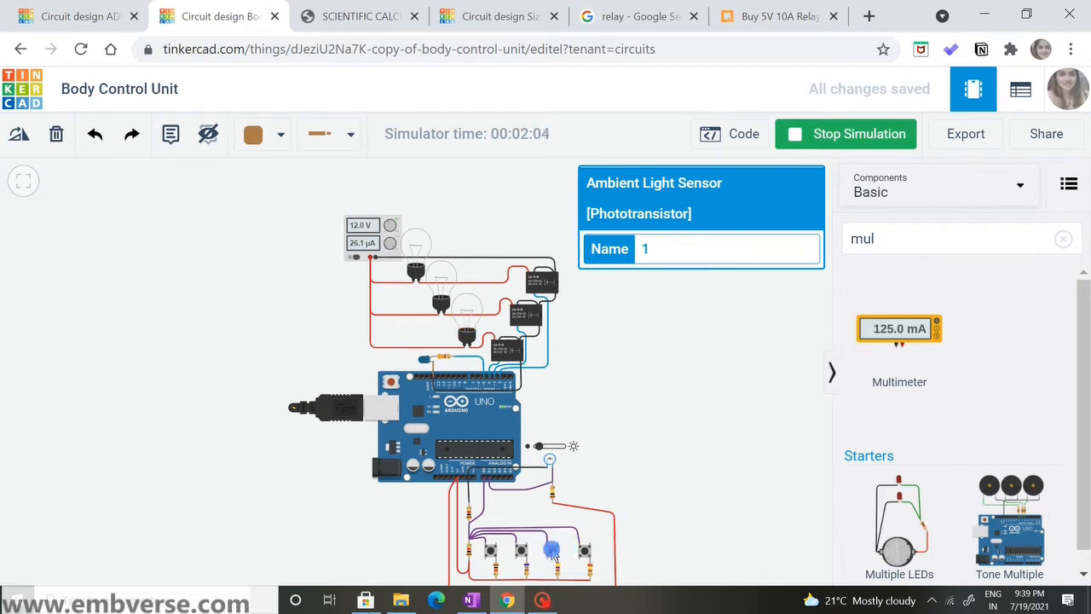
{"action": "left_click", "coordinate": [552, 552]}
{"action": "left_click", "coordinate": [552, 552]}
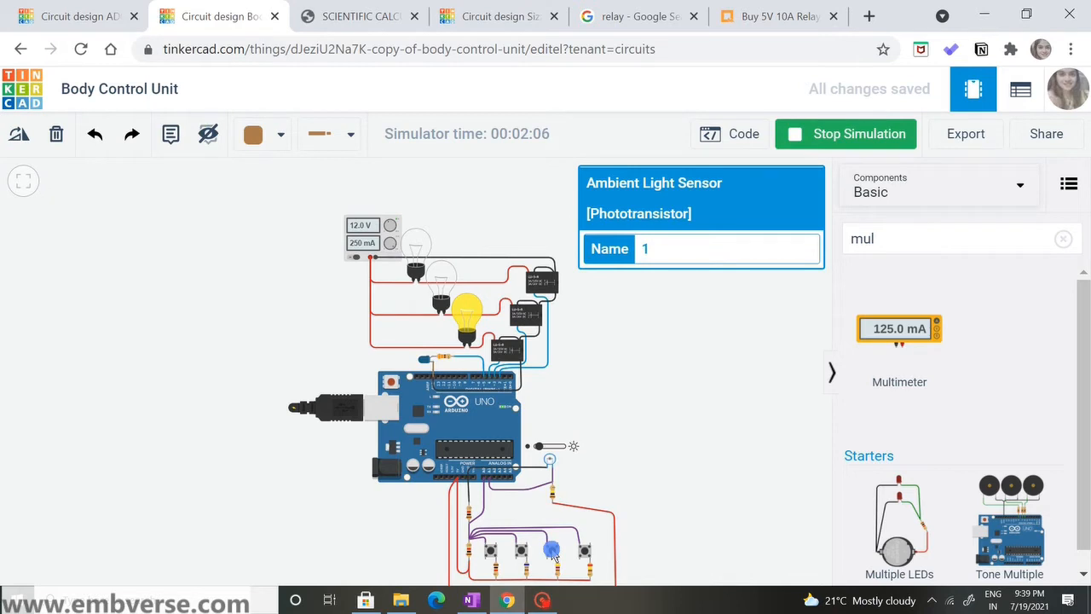
{"action": "left_click", "coordinate": [553, 552]}
{"action": "left_click", "coordinate": [553, 553]}
{"action": "left_click", "coordinate": [583, 427]}
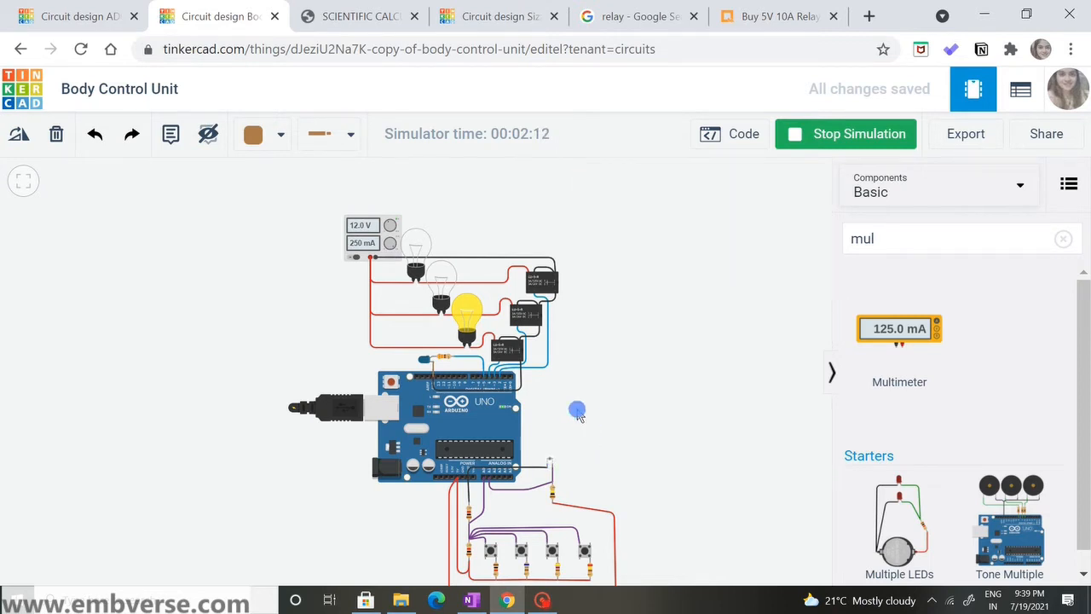
{"action": "left_click", "coordinate": [553, 547]}
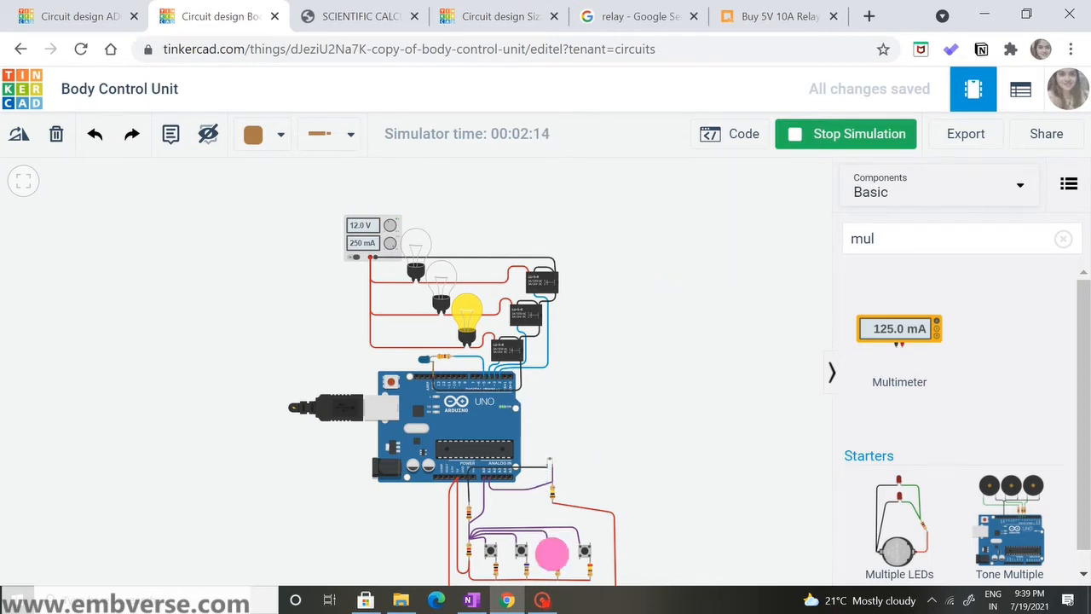
- Show the Arduino code and Serial Monitor beside the running circuit and examine the pushbutton and sensor readings
{"action": "left_click", "coordinate": [714, 139]}
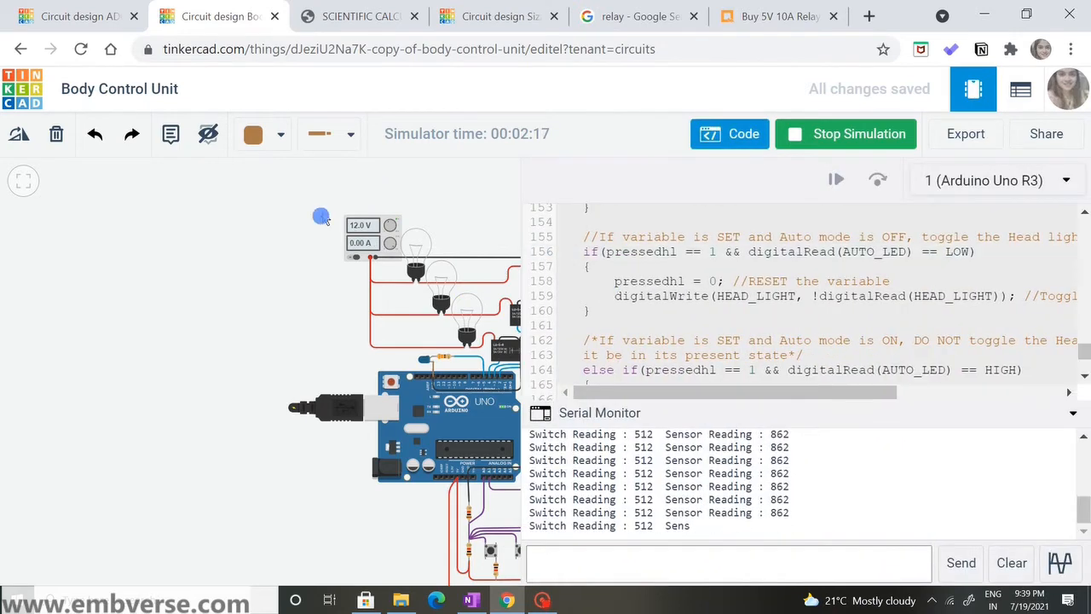
{"action": "left_click_drag", "start_coordinate": [299, 265], "coordinate": [194, 224]}
{"action": "left_click_drag", "start_coordinate": [245, 504], "coordinate": [224, 462]}
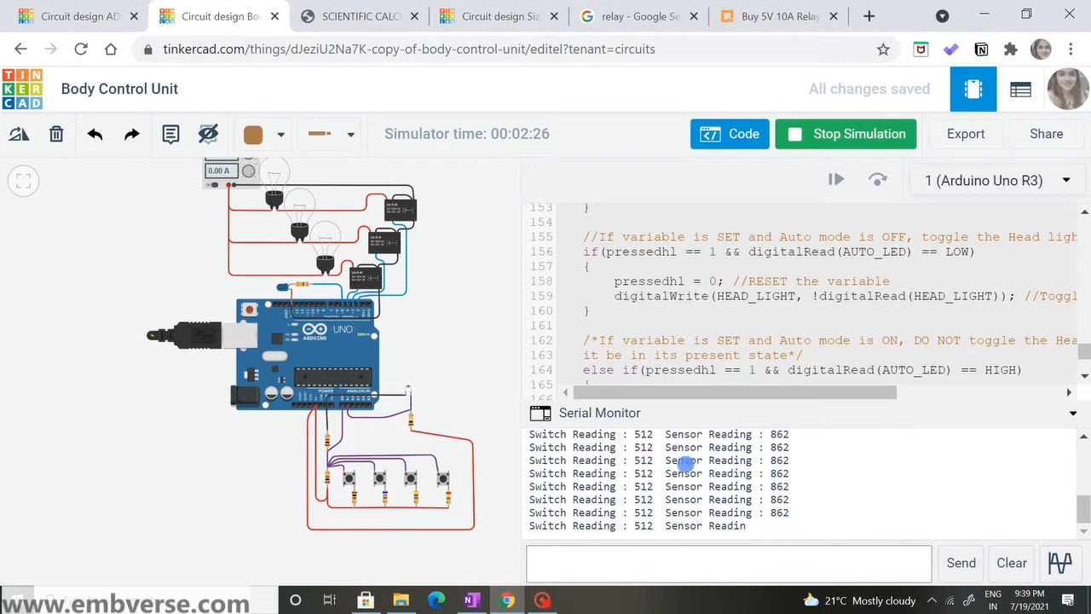
{"action": "scroll", "coordinate": [381, 490], "scroll_direction": "up", "scroll_amount": 2}
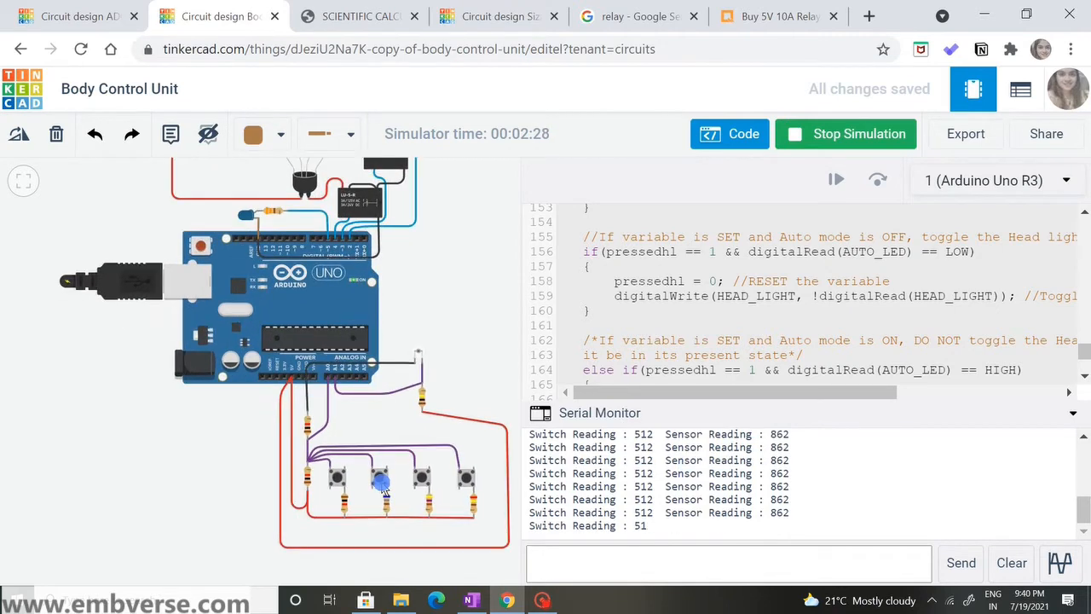
{"action": "scroll", "coordinate": [418, 481], "scroll_direction": "up", "scroll_amount": 3}
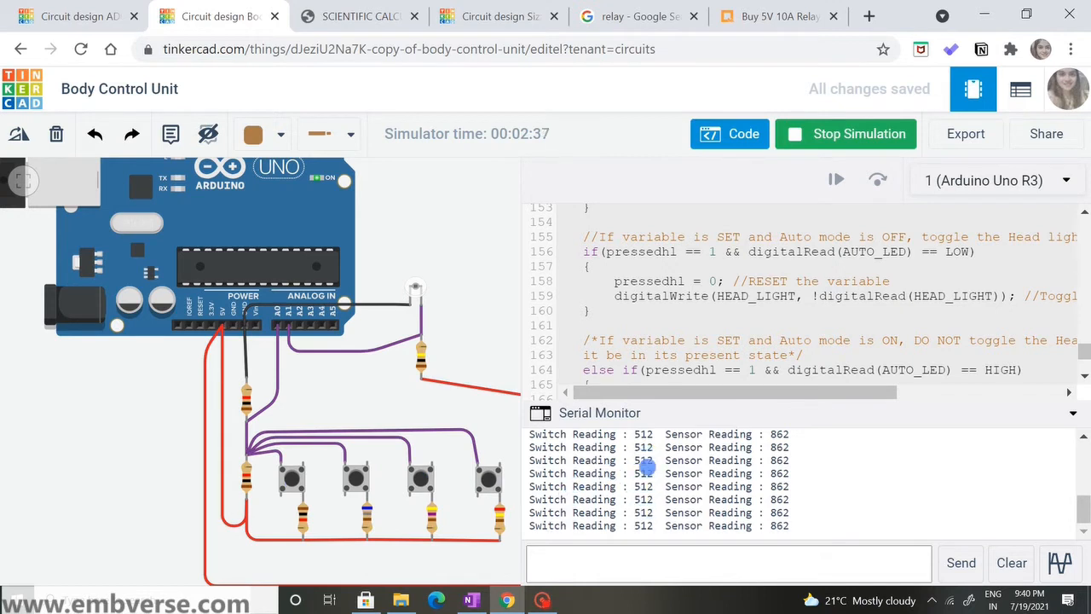
- Dim the ambient light sensor to its darkest level while monitoring the sensor reading
{"action": "left_click", "coordinate": [415, 290]}
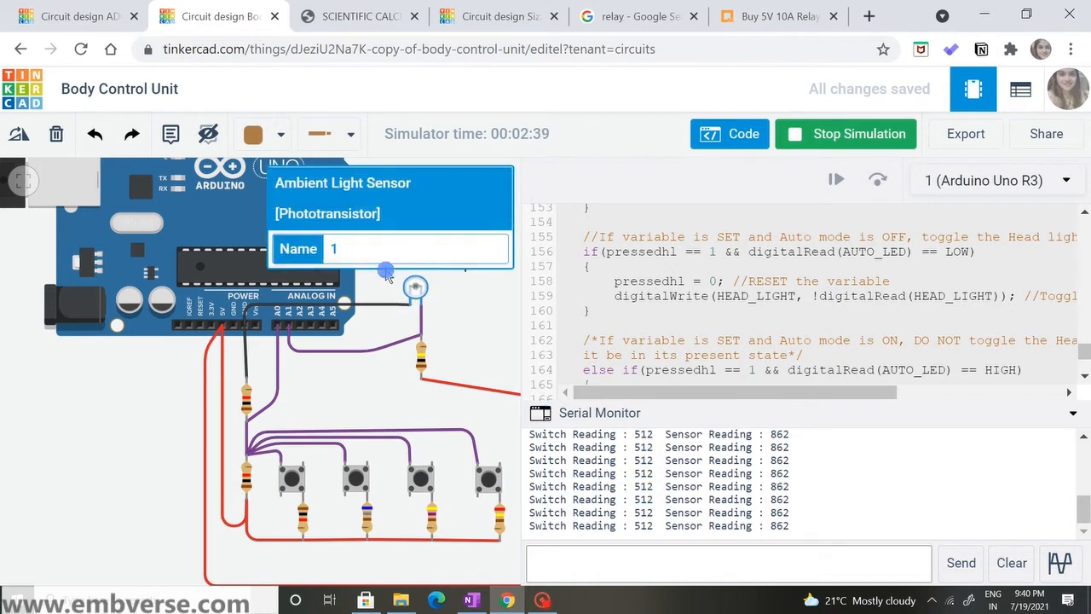
{"action": "mouse_move", "coordinate": [448, 330]}
{"action": "left_mouse_down"}
{"action": "mouse_move", "coordinate": [437, 354]}
{"action": "mouse_move", "coordinate": [421, 349]}
{"action": "left_mouse_up"}
{"action": "left_click", "coordinate": [381, 332]}
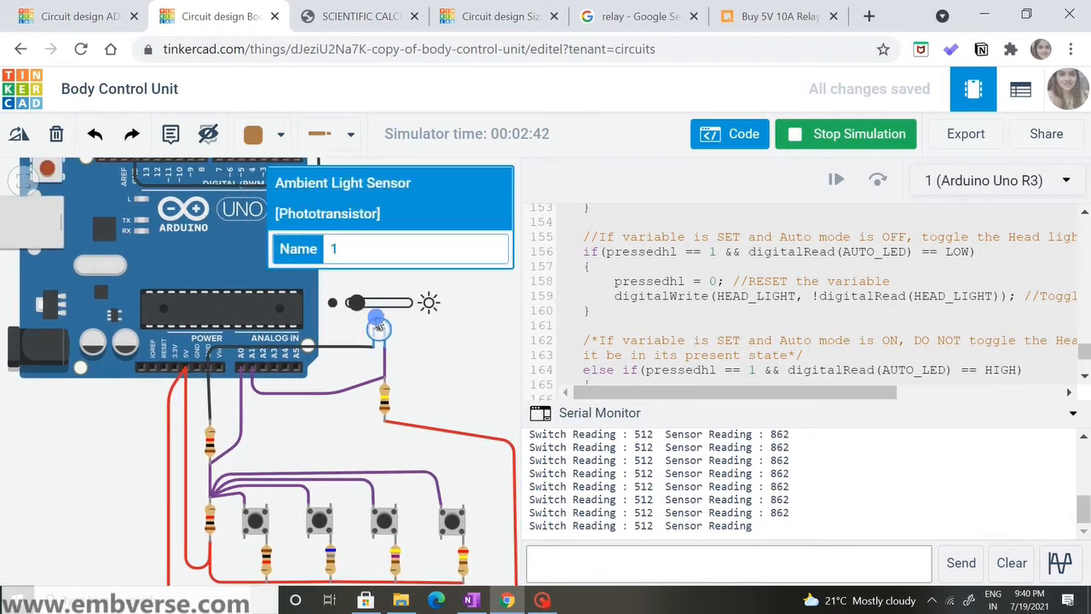
{"action": "mouse_move", "coordinate": [353, 306]}
{"action": "left_mouse_down"}
{"action": "mouse_move", "coordinate": [442, 314]}
{"action": "mouse_move", "coordinate": [332, 309]}
{"action": "left_mouse_up"}
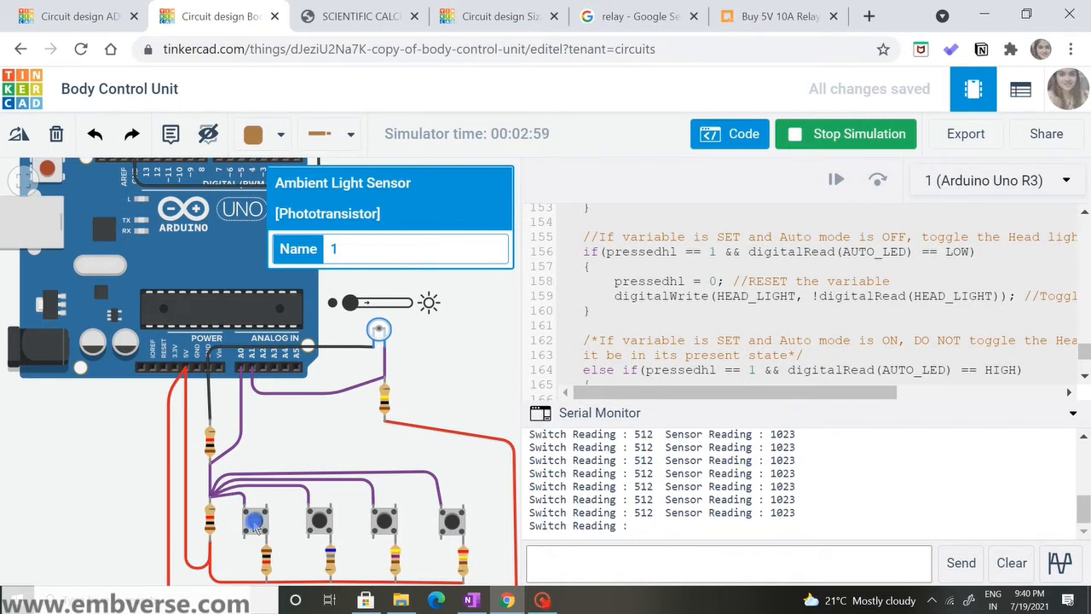
- Operate each of the four pushbuttons in turn to compare their switch readings in the Serial Monitor
{"action": "left_click", "coordinate": [254, 522]}
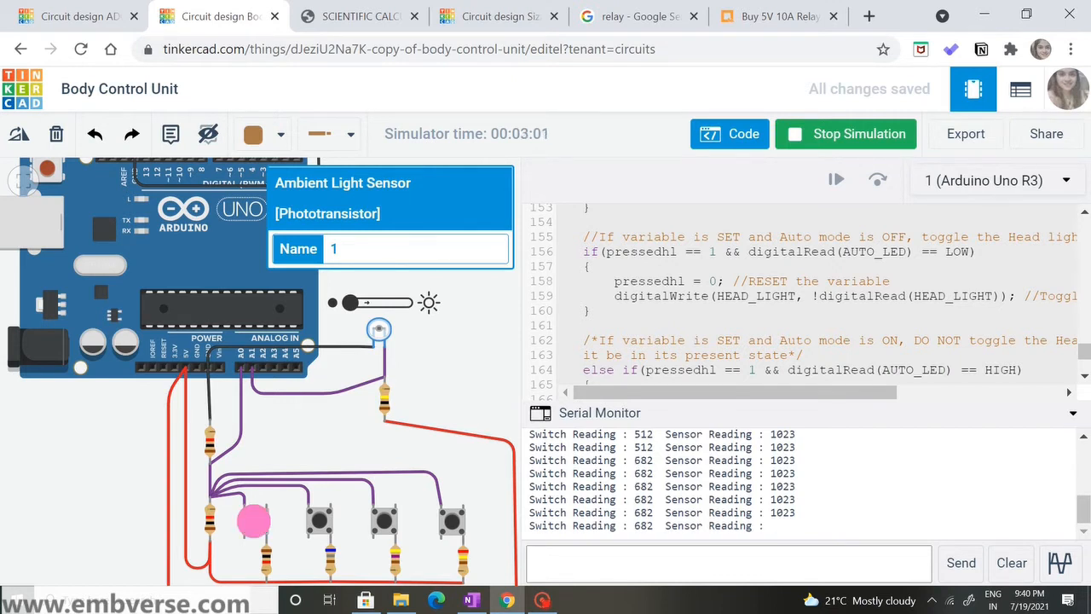
{"action": "left_click", "coordinate": [256, 523]}
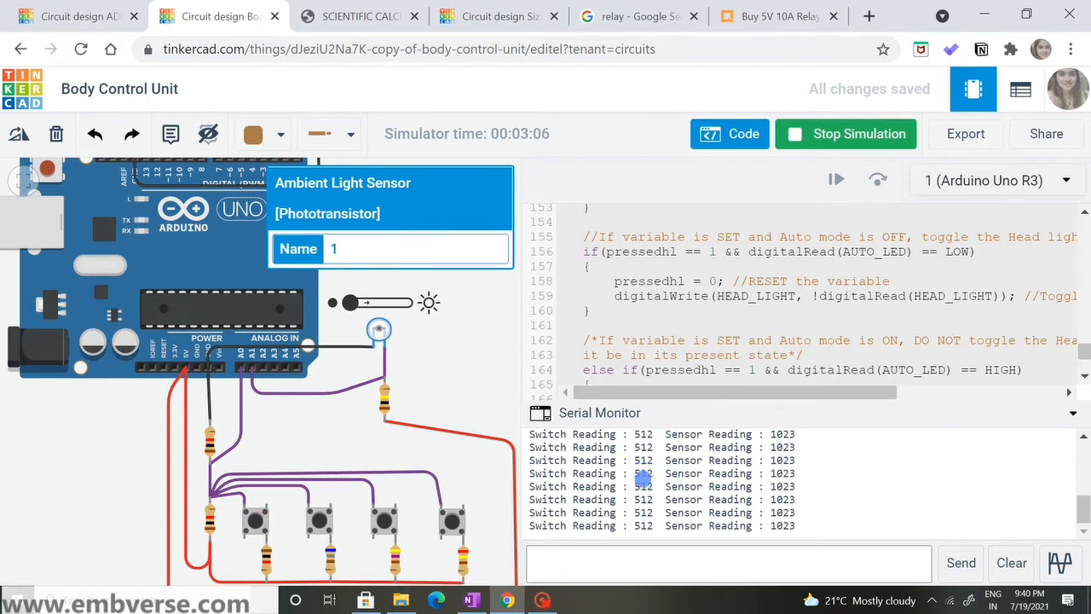
{"action": "left_click", "coordinate": [319, 522]}
{"action": "left_click", "coordinate": [319, 521]}
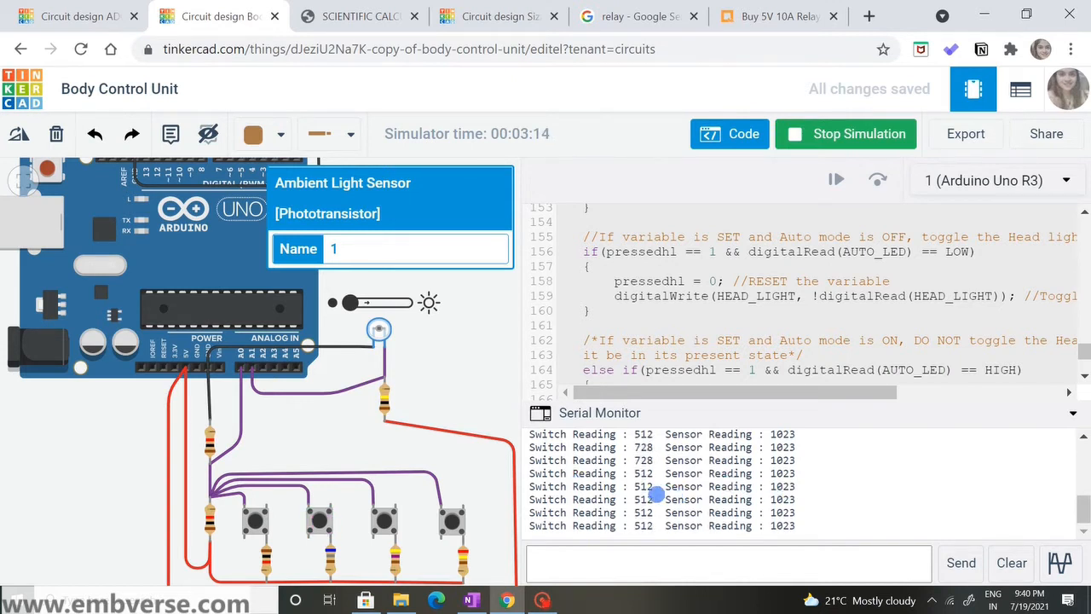
{"action": "left_click", "coordinate": [322, 521]}
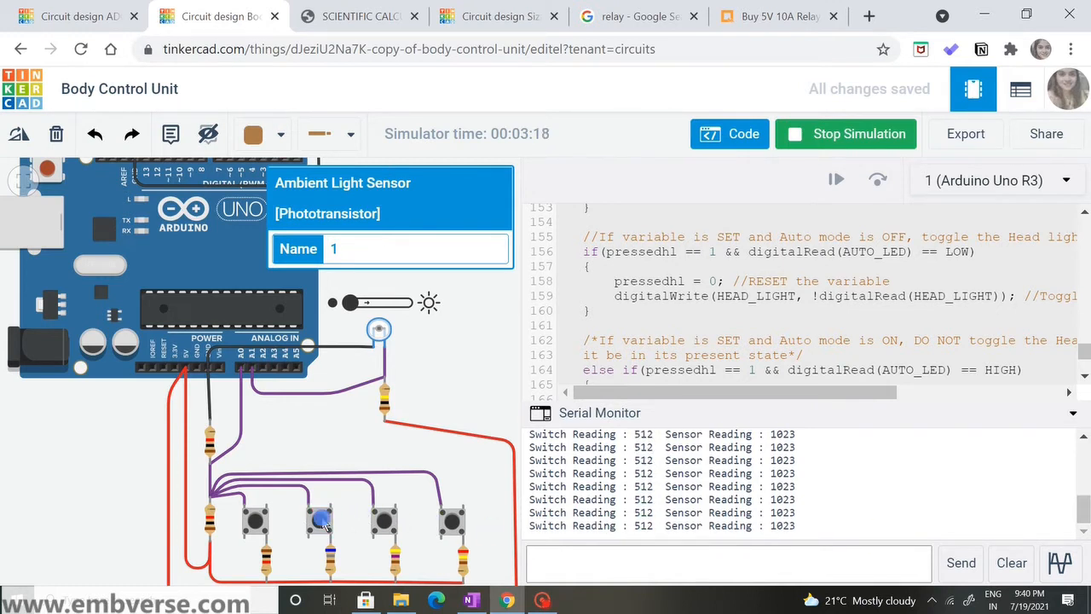
{"action": "left_click", "coordinate": [321, 520]}
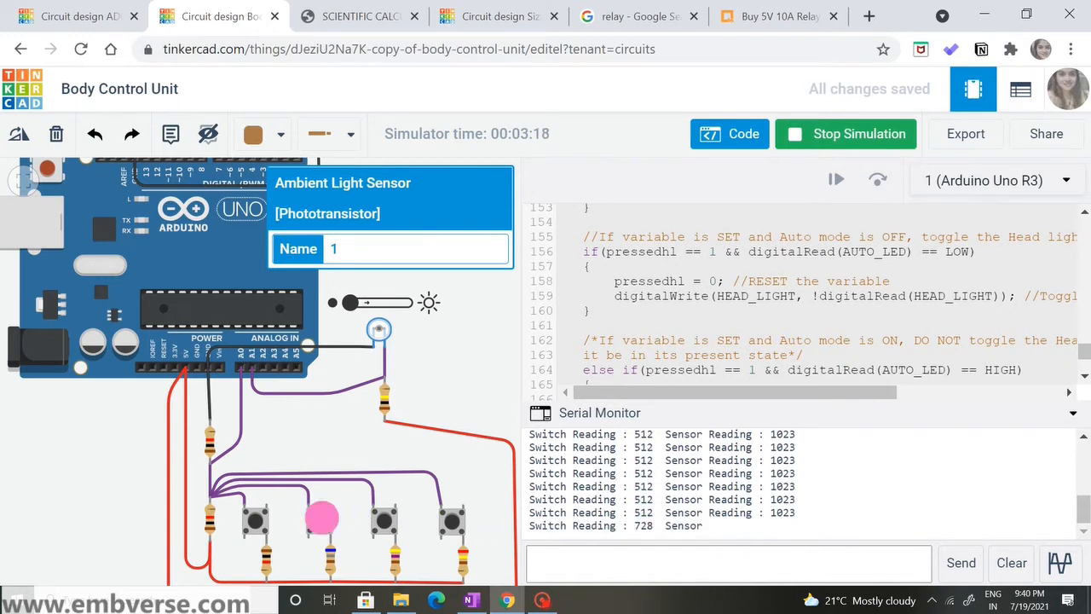
{"action": "left_click", "coordinate": [383, 522]}
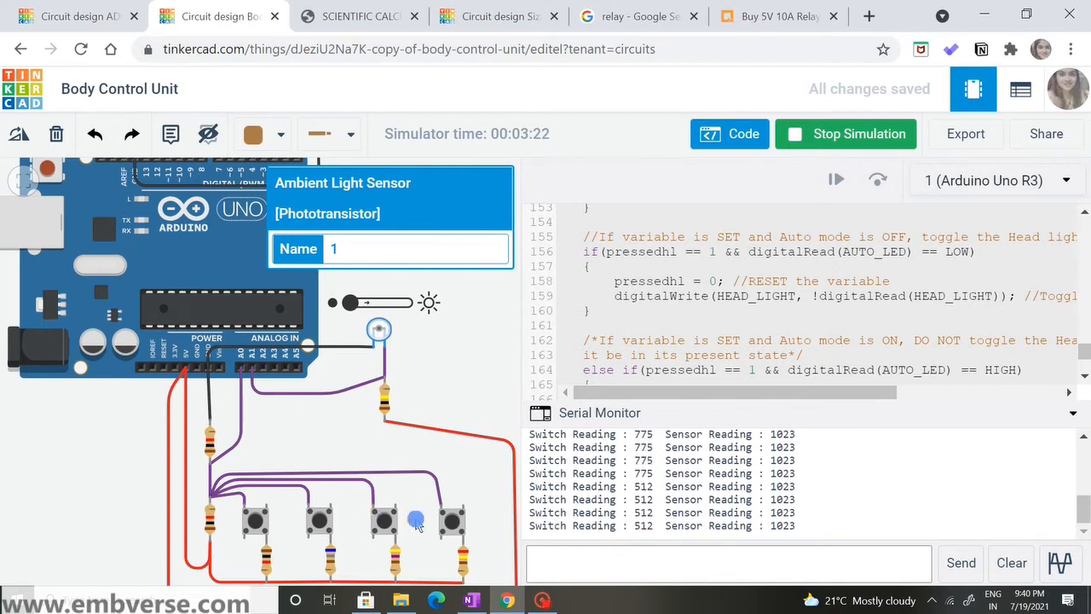
{"action": "left_click", "coordinate": [453, 525]}
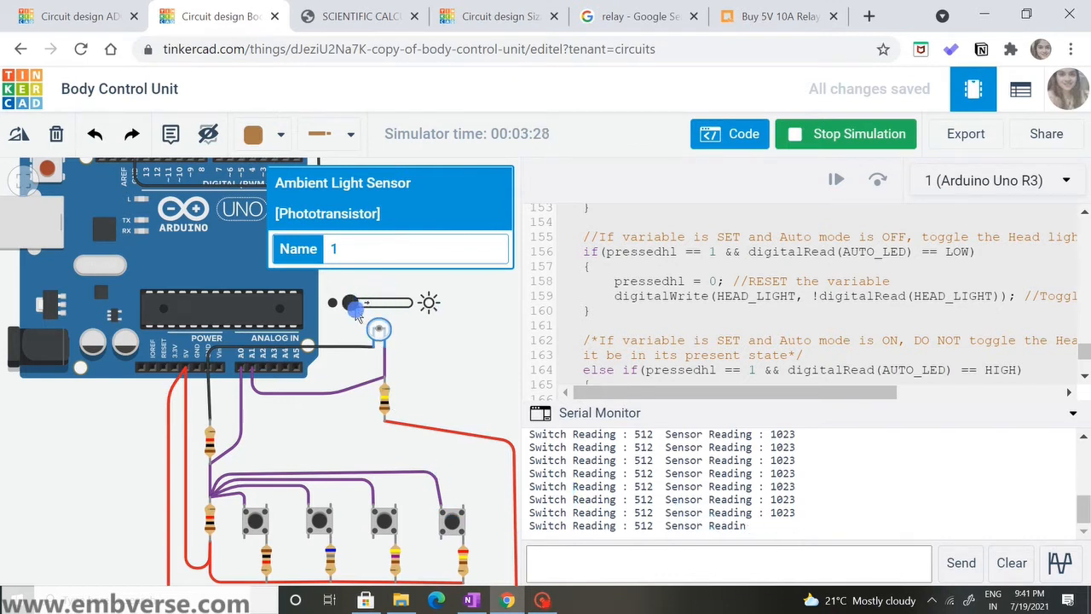
- Sweep the ambient light sensor from near dark to full brightness and back to just above mid-level
{"action": "left_click_drag", "start_coordinate": [352, 305], "coordinate": [348, 304]}
{"action": "left_click_drag", "start_coordinate": [353, 306], "coordinate": [352, 304]}
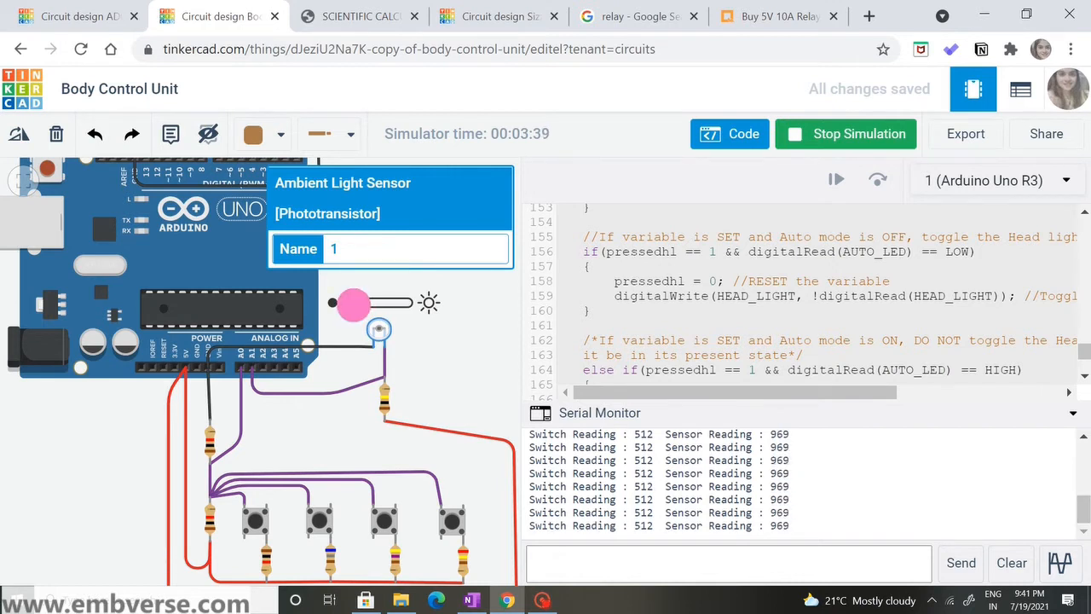
{"action": "left_click_drag", "start_coordinate": [353, 304], "coordinate": [430, 309]}
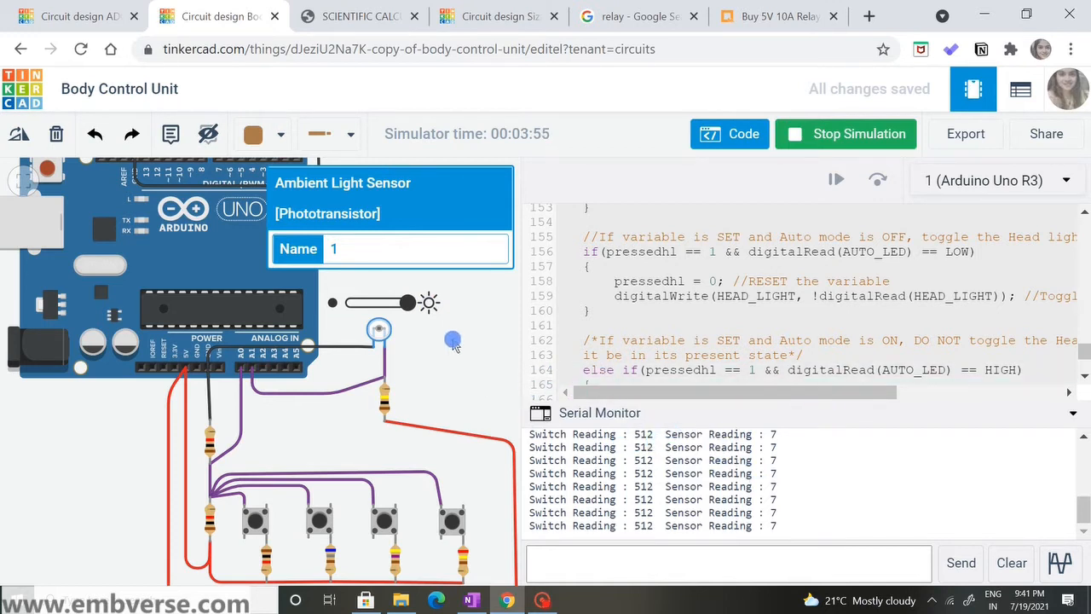
{"action": "left_click_drag", "start_coordinate": [410, 306], "coordinate": [386, 305]}
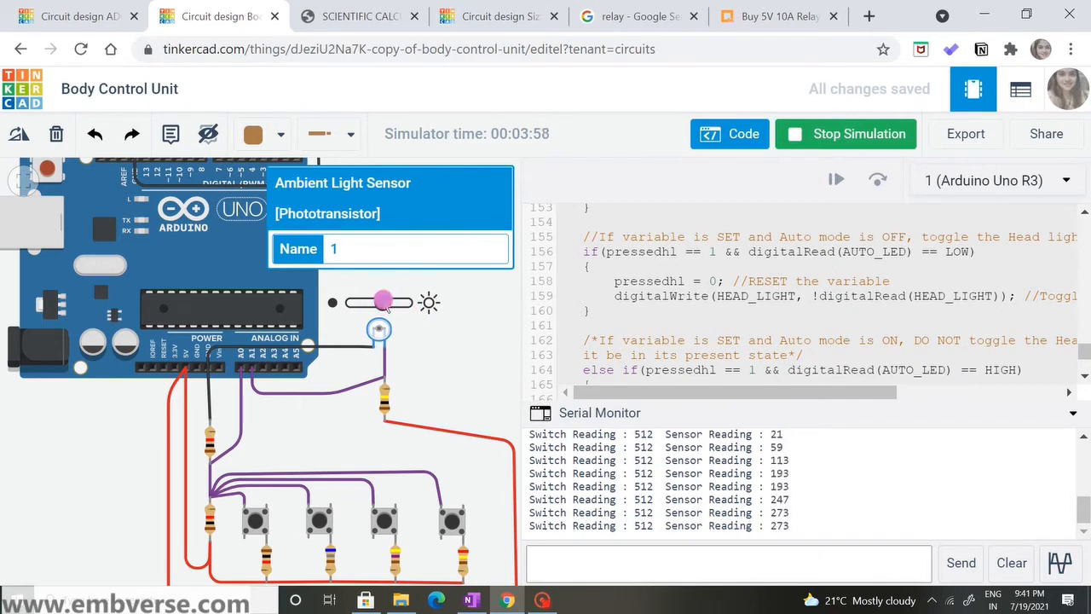
- Bring the lamps into view and dim the ambient light sensor slightly to about mid-level
{"action": "scroll", "coordinate": [436, 394], "scroll_direction": "down", "scroll_amount": 3}
{"action": "left_click", "coordinate": [438, 406]}
{"action": "left_click_drag", "start_coordinate": [437, 406], "coordinate": [397, 430]}
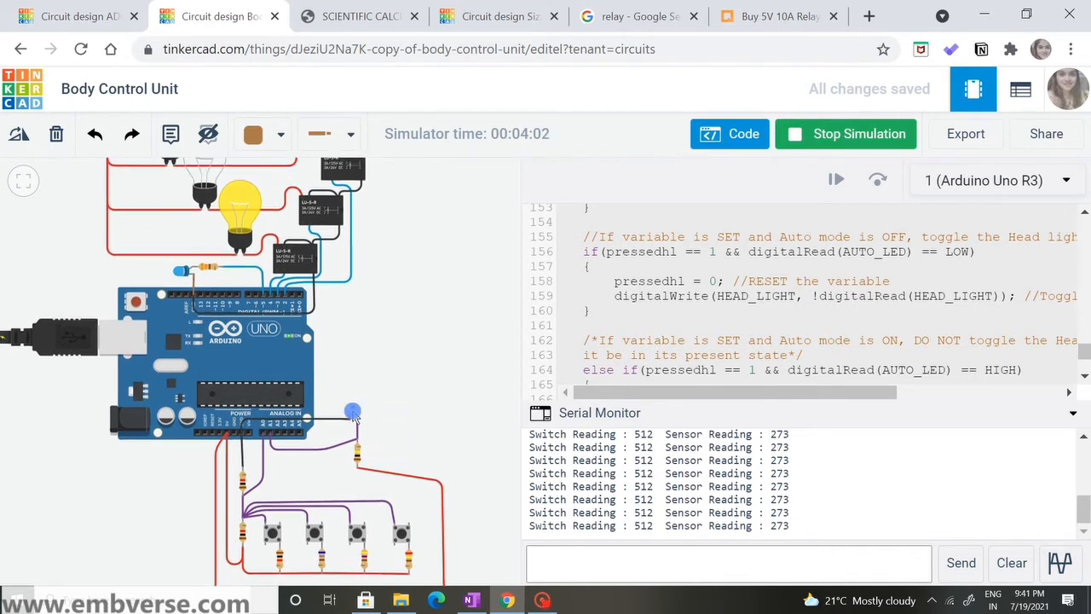
{"action": "left_click", "coordinate": [353, 413]}
{"action": "left_click_drag", "start_coordinate": [356, 389], "coordinate": [354, 389]}
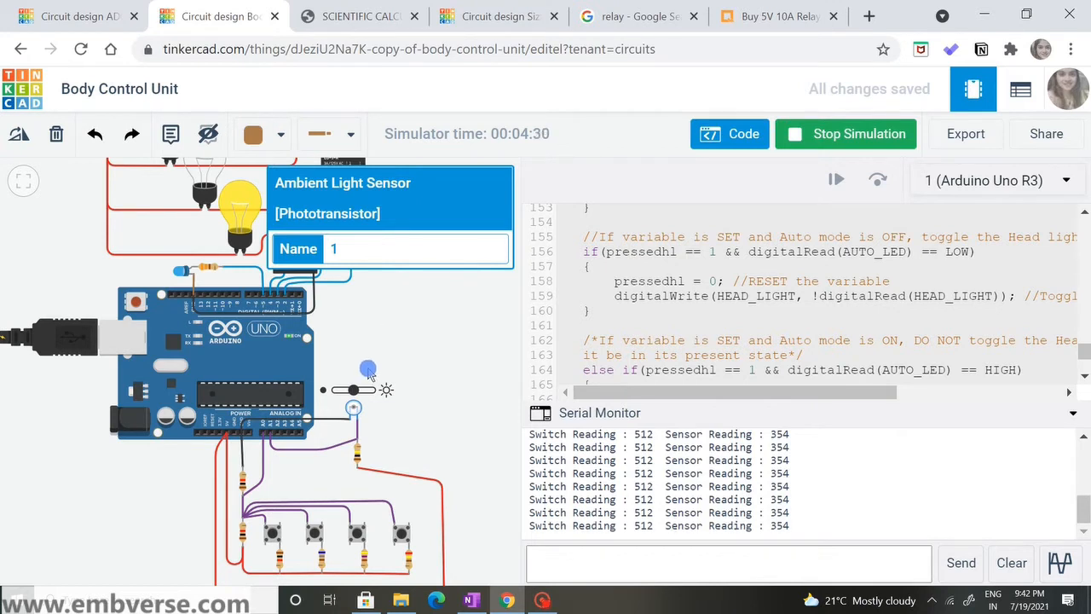
- Stop the simulation and close the code editor to show the whole Body Control Unit circuit
{"action": "left_click", "coordinate": [815, 139]}
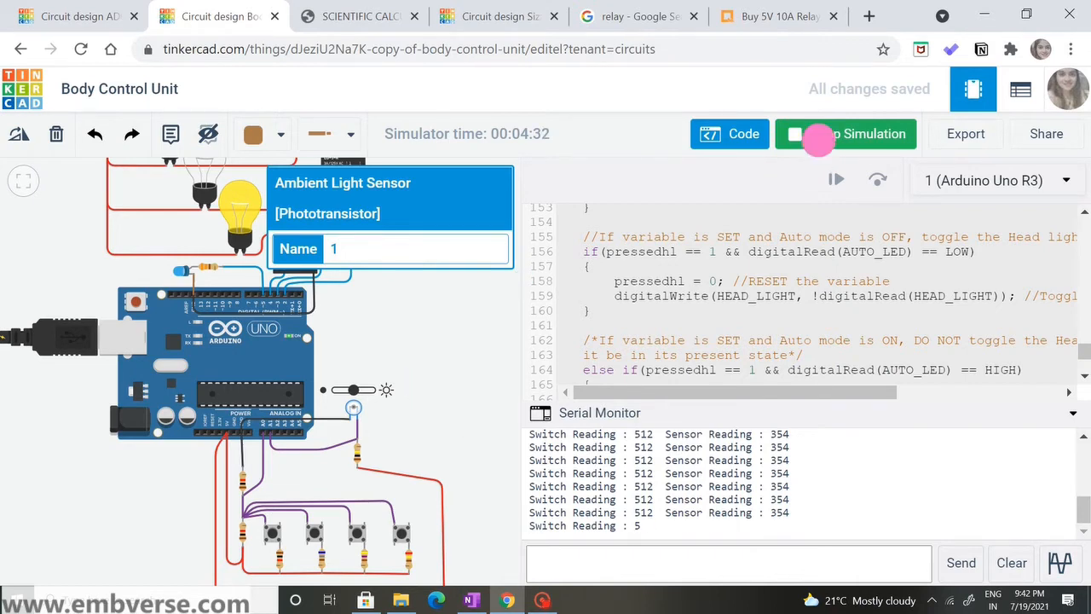
{"action": "left_click", "coordinate": [719, 137]}
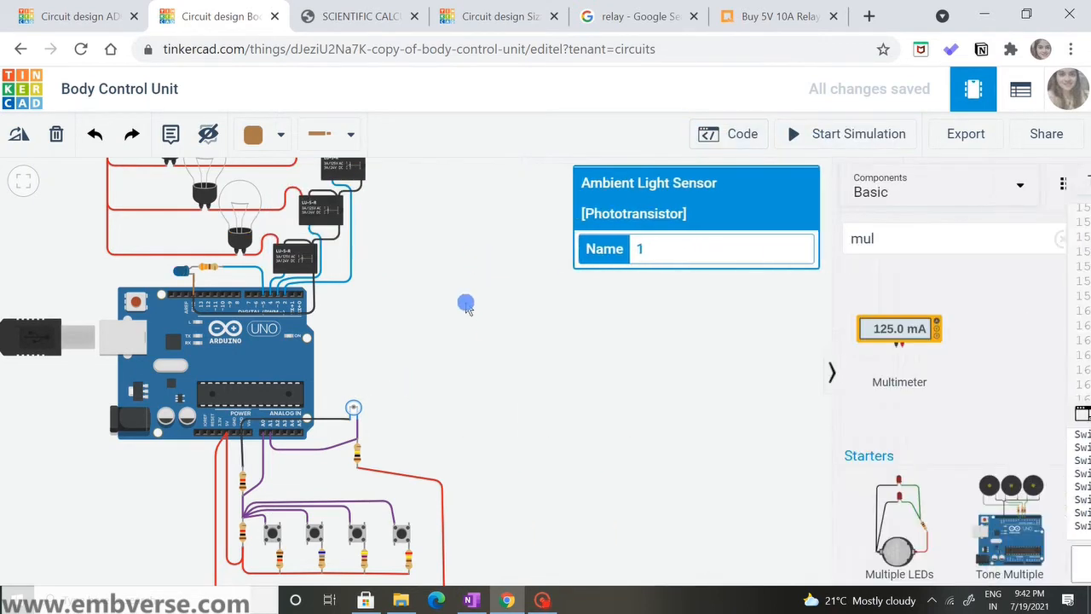
{"action": "left_click", "coordinate": [489, 324]}
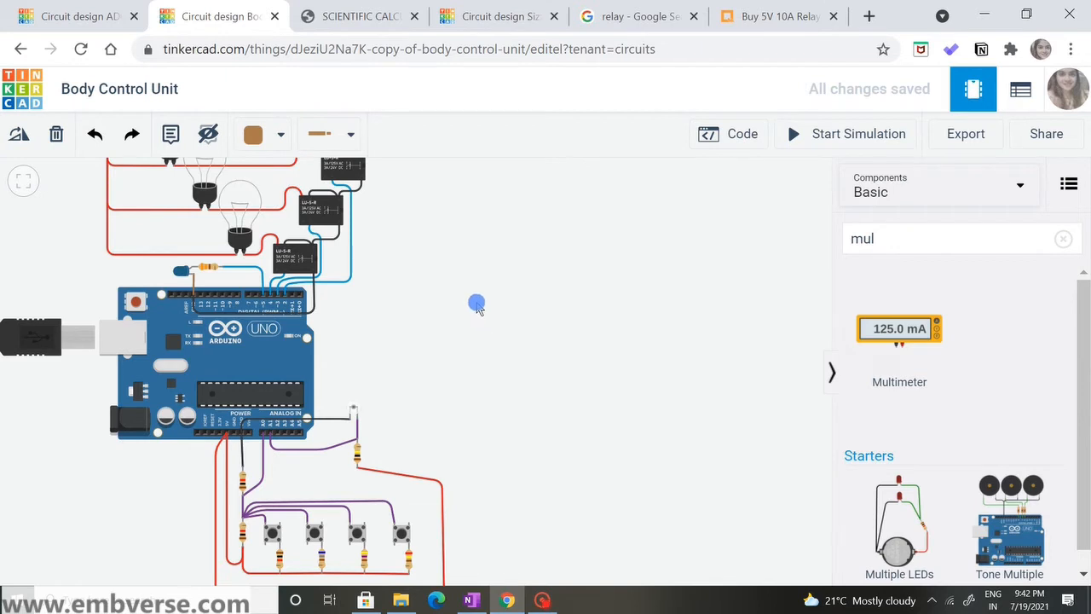
{"action": "scroll", "coordinate": [477, 305], "scroll_direction": "down", "scroll_amount": 5}
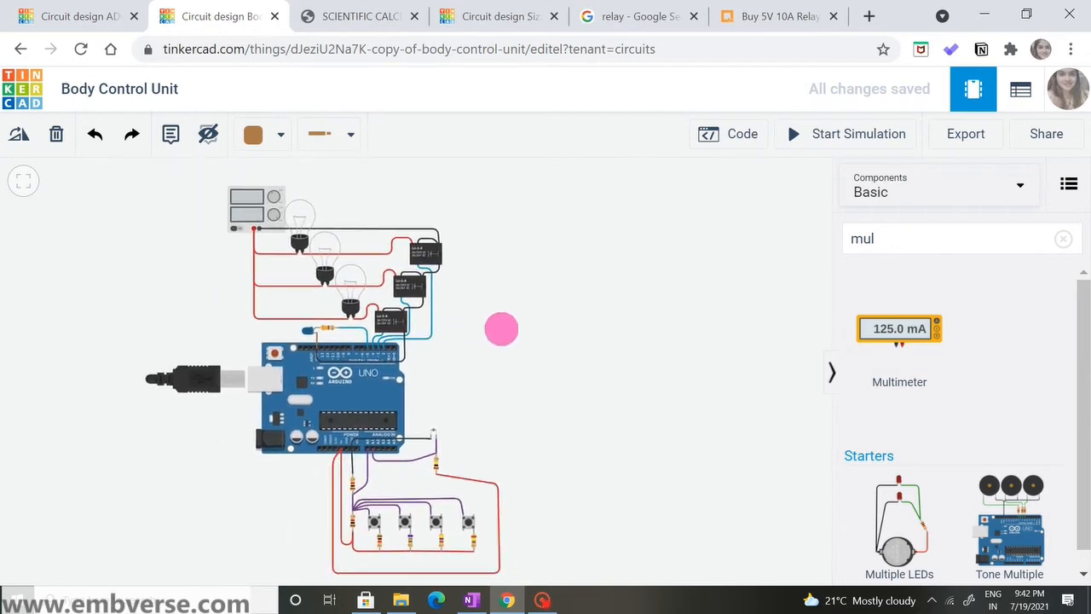
{"action": "left_click_drag", "start_coordinate": [501, 329], "coordinate": [503, 329]}
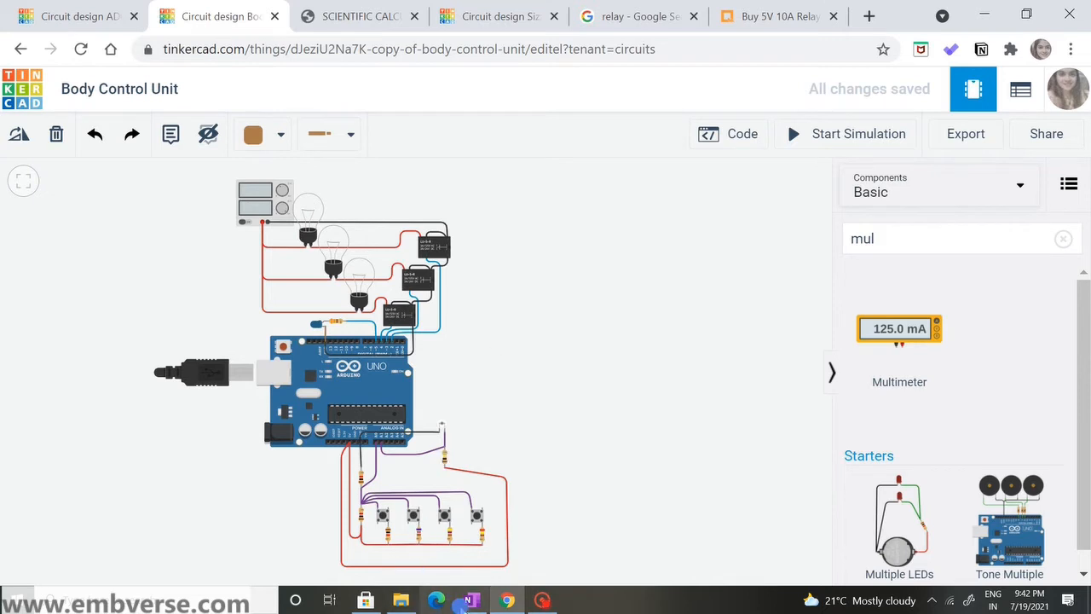
- Examine the wiring of the power supply, lamps, relays, light sensor and pushbuttons, briefly switching to OneNote and back
{"action": "left_click", "coordinate": [474, 602]}
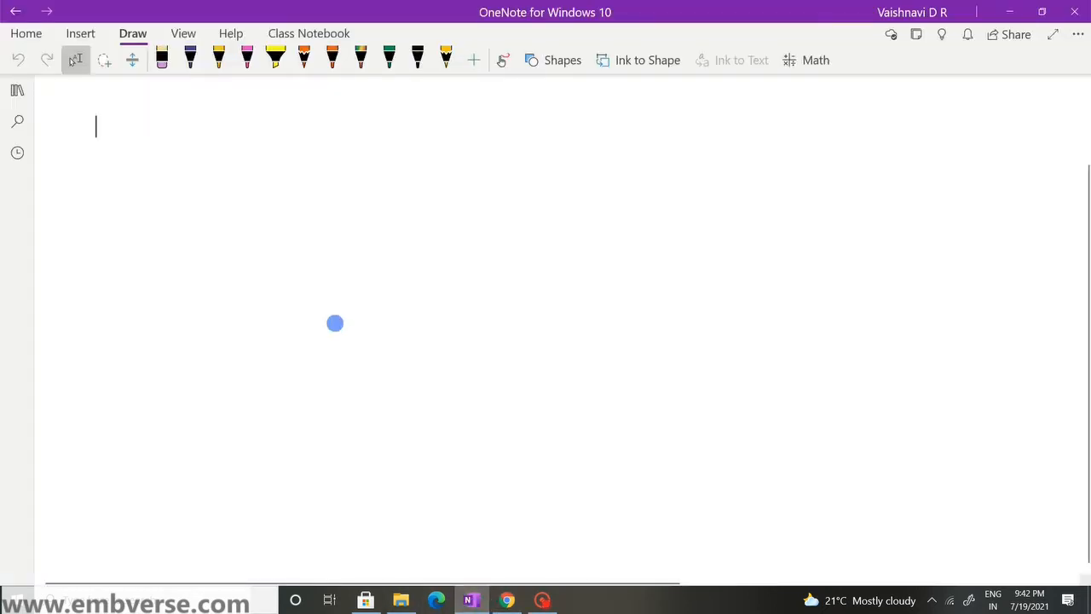
{"action": "left_click", "coordinate": [506, 600]}
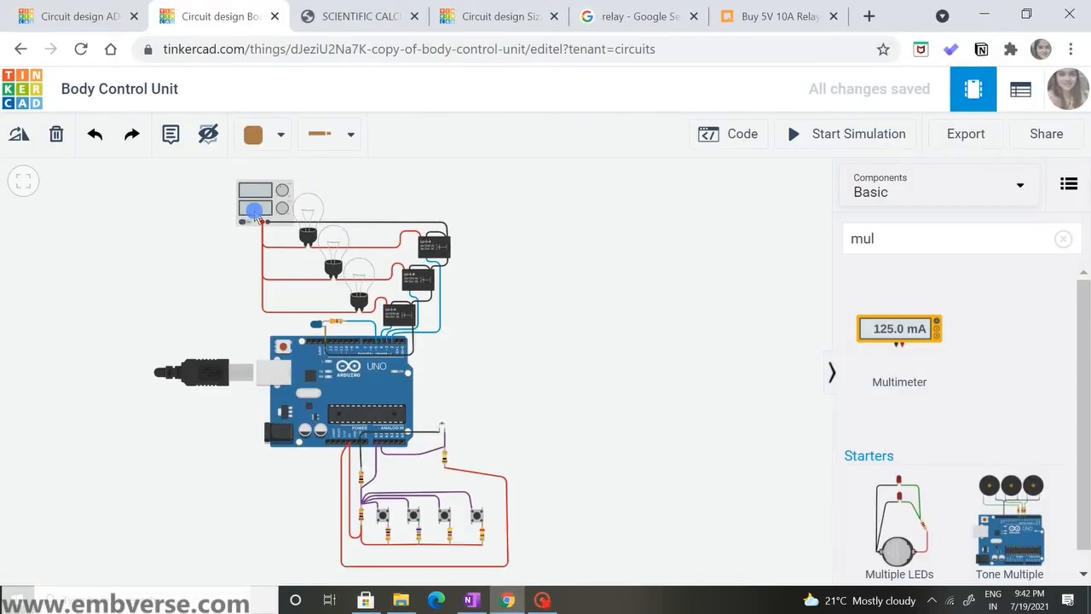
{"action": "scroll", "coordinate": [256, 213], "scroll_direction": "up", "scroll_amount": 3}
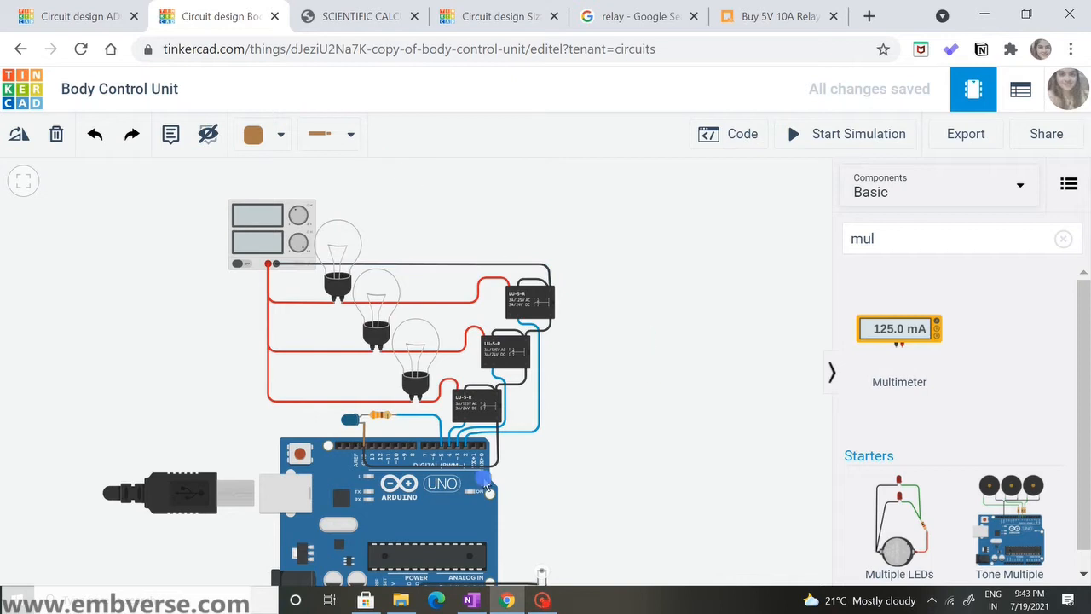
{"action": "left_click", "coordinate": [471, 600]}
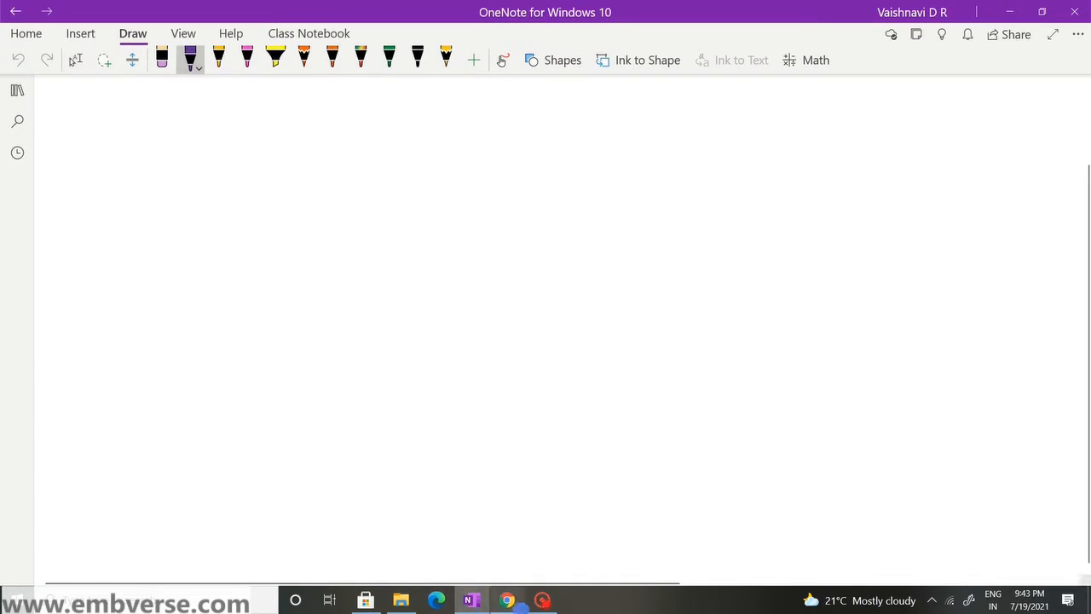
{"action": "left_click", "coordinate": [507, 601]}
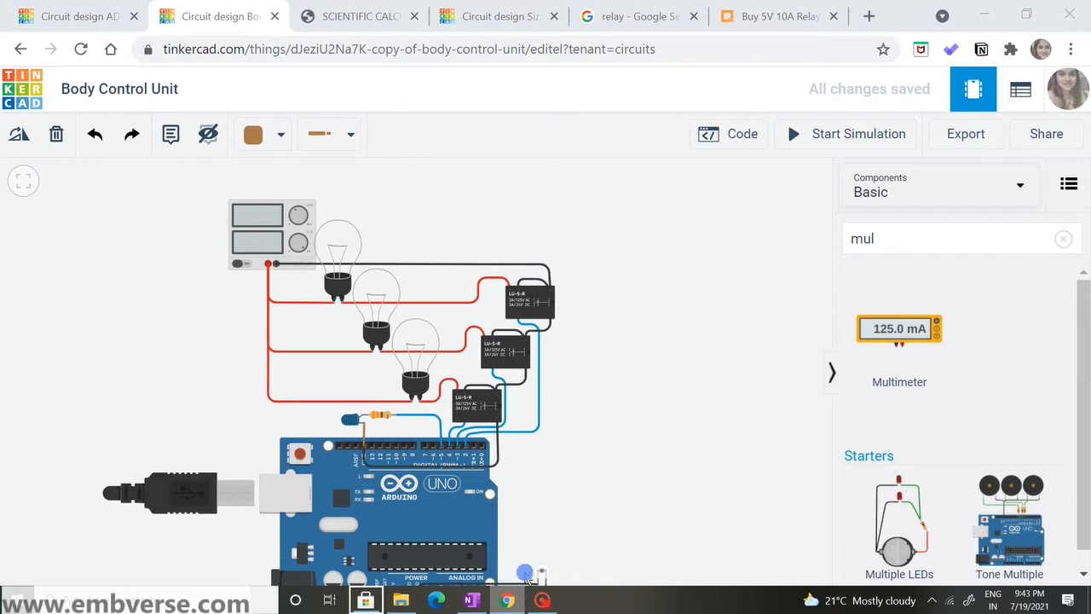
{"action": "scroll", "coordinate": [584, 531], "scroll_direction": "down", "scroll_amount": 3}
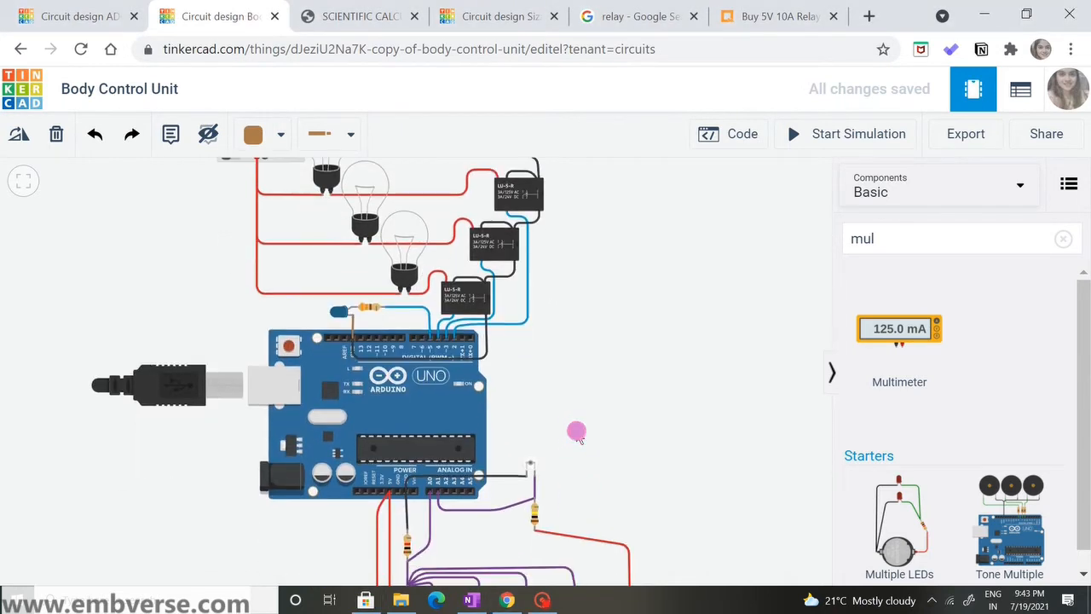
{"action": "left_click_drag", "start_coordinate": [599, 450], "coordinate": [565, 341]}
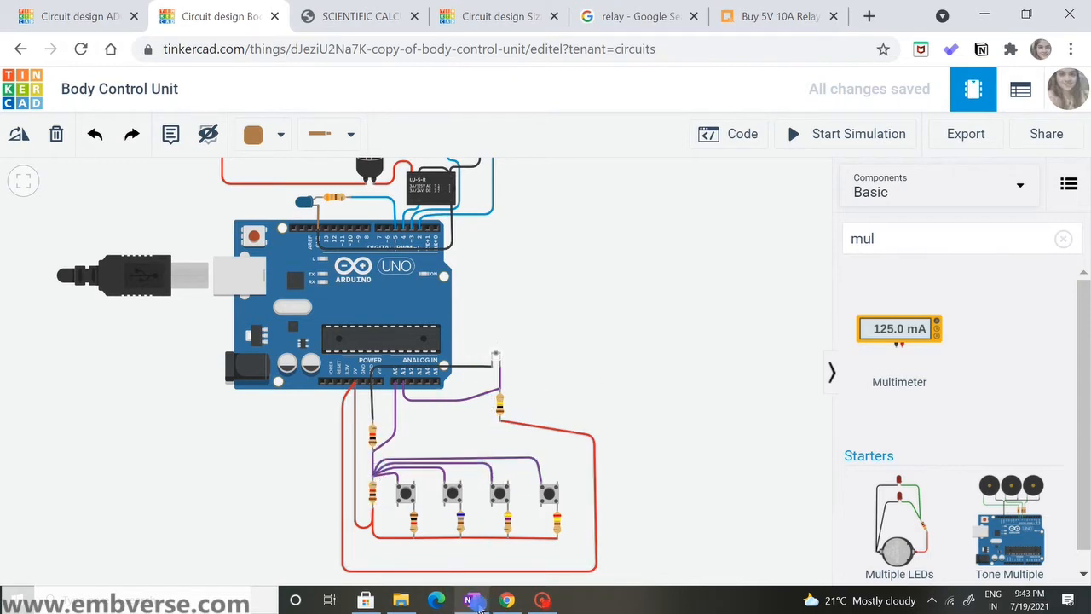
- Switch to OneNote and draw an oval with two downward arrows above it in purple ink
{"action": "left_click", "coordinate": [478, 603]}
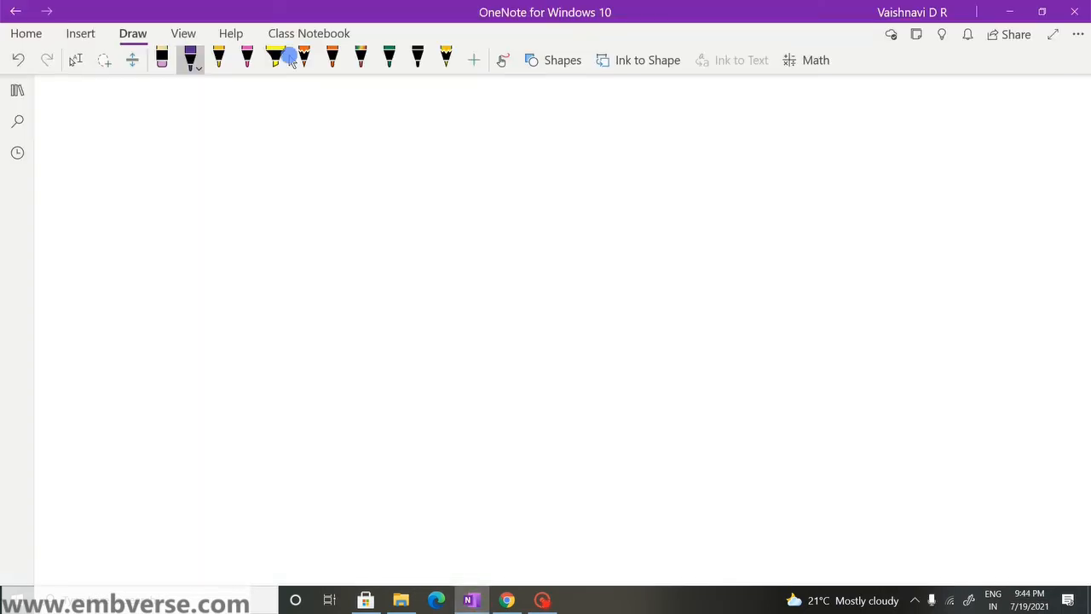
{"action": "mouse_move", "coordinate": [223, 203]}
{"action": "left_mouse_down"}
{"action": "mouse_move", "coordinate": [253, 215]}
{"action": "mouse_move", "coordinate": [211, 205]}
{"action": "left_mouse_up"}
{"action": "left_click_drag", "start_coordinate": [212, 149], "coordinate": [214, 195]}
{"action": "left_click_drag", "start_coordinate": [205, 175], "coordinate": [235, 188]}
{"action": "left_click_drag", "start_coordinate": [225, 177], "coordinate": [244, 172]}
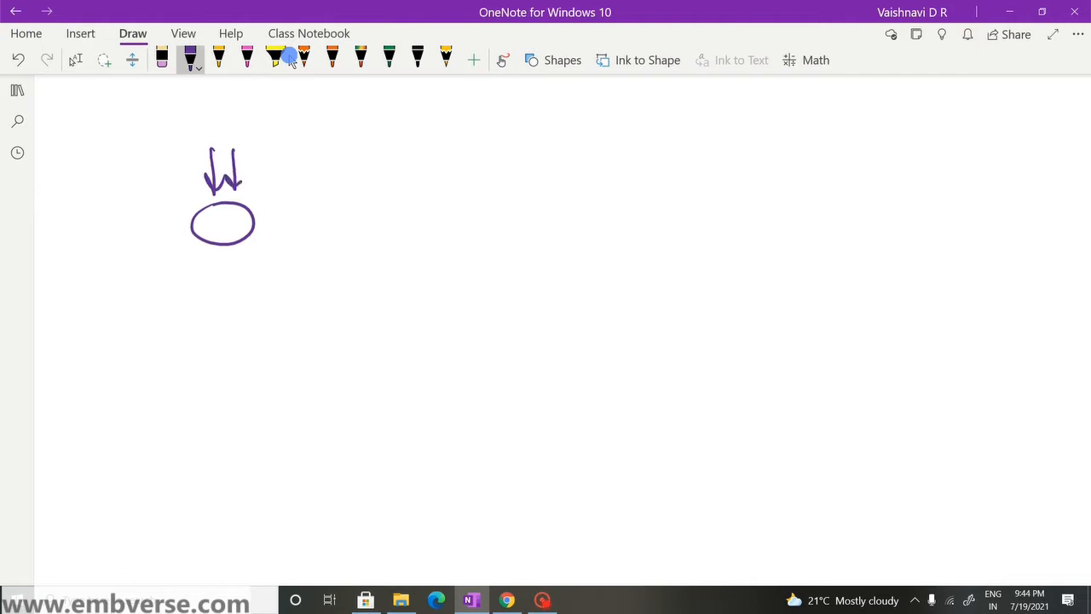
- Draw an arrow from the oval to a rectangle and handwrite "relay" inside it
{"action": "left_click_drag", "start_coordinate": [274, 222], "coordinate": [333, 219]}
{"action": "left_click_drag", "start_coordinate": [316, 212], "coordinate": [322, 230]}
{"action": "mouse_move", "coordinate": [354, 200]}
{"action": "left_mouse_down"}
{"action": "mouse_move", "coordinate": [354, 245]}
{"action": "mouse_move", "coordinate": [417, 194]}
{"action": "left_mouse_up"}
{"action": "left_click_drag", "start_coordinate": [350, 246], "coordinate": [421, 241]}
{"action": "left_click_drag", "start_coordinate": [419, 195], "coordinate": [421, 241]}
{"action": "left_click_drag", "start_coordinate": [359, 213], "coordinate": [388, 230]}
{"action": "left_click_drag", "start_coordinate": [394, 213], "coordinate": [397, 220]}
- Draw an arrow from the relay box to a glowing light bulb and circle the oval with its two arrows
{"action": "mouse_move", "coordinate": [401, 210]}
{"action": "left_mouse_down"}
{"action": "mouse_move", "coordinate": [404, 237]}
{"action": "mouse_move", "coordinate": [553, 193]}
{"action": "mouse_move", "coordinate": [586, 199]}
{"action": "mouse_move", "coordinate": [570, 238]}
{"action": "left_mouse_up"}
{"action": "left_click_drag", "start_coordinate": [588, 175], "coordinate": [607, 179]}
{"action": "left_click_drag", "start_coordinate": [522, 140], "coordinate": [532, 159]}
{"action": "mouse_move", "coordinate": [556, 135]}
{"action": "left_mouse_down"}
{"action": "mouse_move", "coordinate": [558, 146]}
{"action": "mouse_move", "coordinate": [575, 138]}
{"action": "left_mouse_up"}
{"action": "left_click_drag", "start_coordinate": [596, 135], "coordinate": [579, 161]}
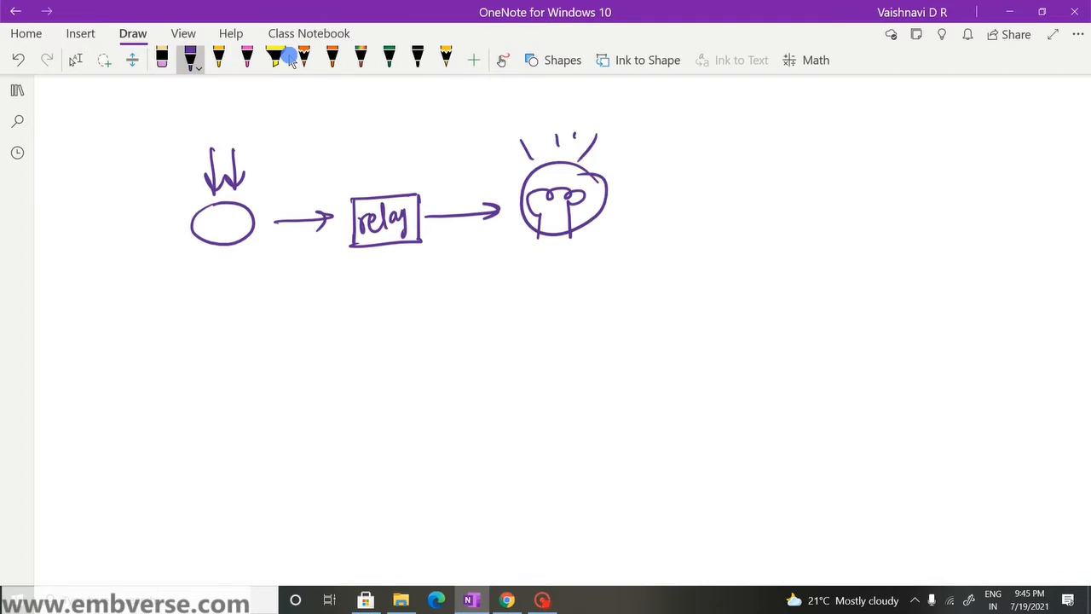
{"action": "mouse_move", "coordinate": [292, 167]}
{"action": "left_mouse_down"}
{"action": "mouse_move", "coordinate": [234, 102]}
{"action": "mouse_move", "coordinate": [296, 175]}
{"action": "mouse_move", "coordinate": [273, 138]}
{"action": "left_mouse_up"}
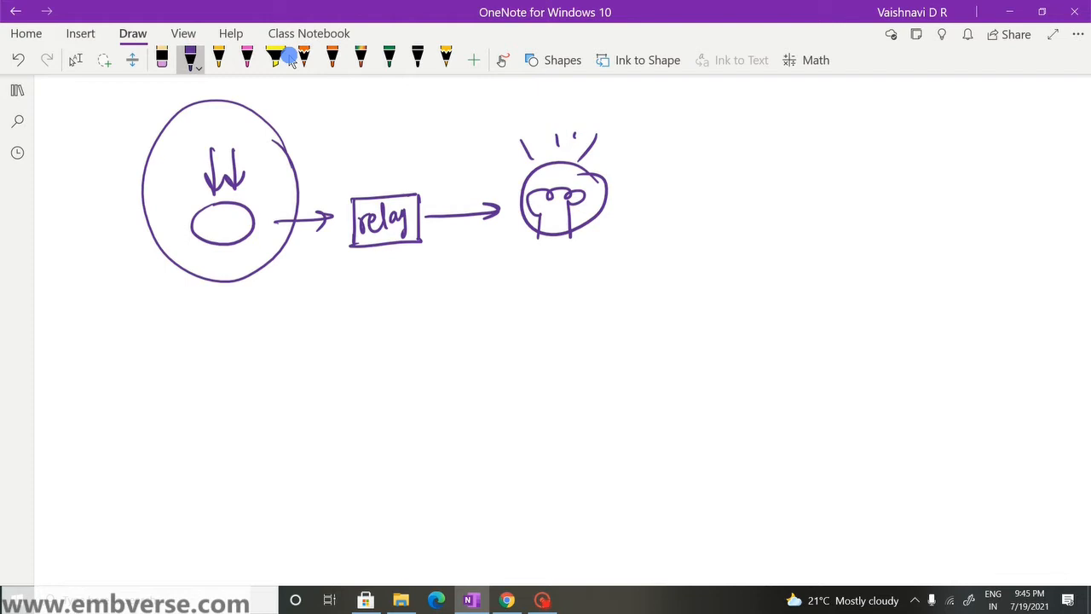
- Draw a curved arrow from the large circle to the relay box, write 01011 beneath it, and write "ADC" below the sketch
{"action": "mouse_move", "coordinate": [287, 254]}
{"action": "left_mouse_down"}
{"action": "mouse_move", "coordinate": [312, 277]}
{"action": "mouse_move", "coordinate": [357, 262]}
{"action": "mouse_move", "coordinate": [353, 271]}
{"action": "left_mouse_up"}
{"action": "mouse_move", "coordinate": [310, 300]}
{"action": "left_mouse_down"}
{"action": "mouse_move", "coordinate": [323, 314]}
{"action": "mouse_move", "coordinate": [334, 300]}
{"action": "mouse_move", "coordinate": [365, 312]}
{"action": "left_mouse_up"}
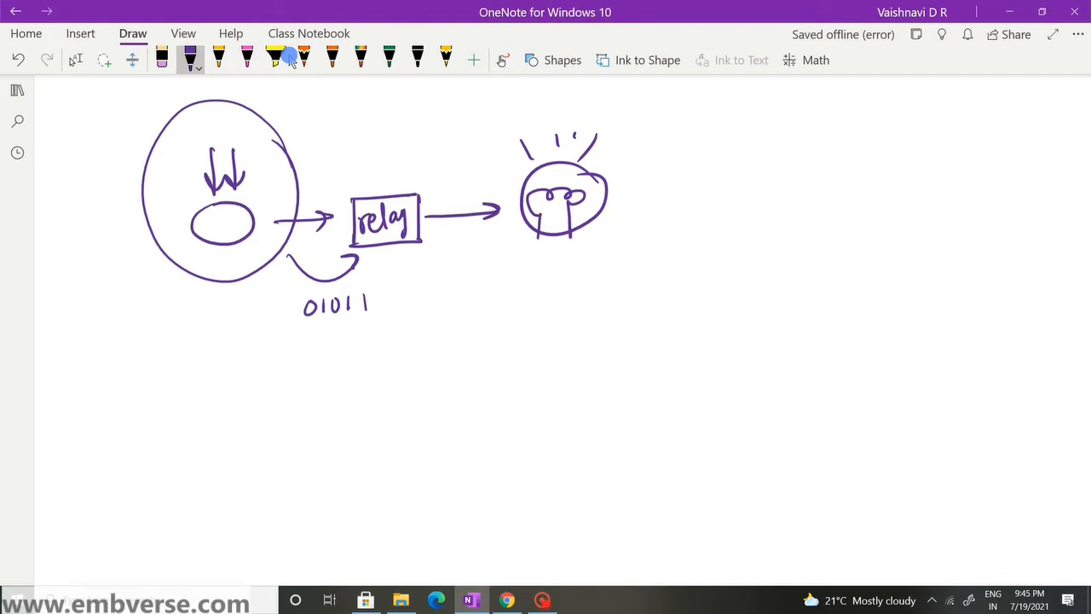
{"action": "mouse_move", "coordinate": [138, 368]}
{"action": "left_mouse_down"}
{"action": "mouse_move", "coordinate": [165, 363]}
{"action": "mouse_move", "coordinate": [162, 348]}
{"action": "left_mouse_up"}
{"action": "left_click_drag", "start_coordinate": [180, 330], "coordinate": [183, 363]}
{"action": "left_click_drag", "start_coordinate": [230, 335], "coordinate": [232, 359]}
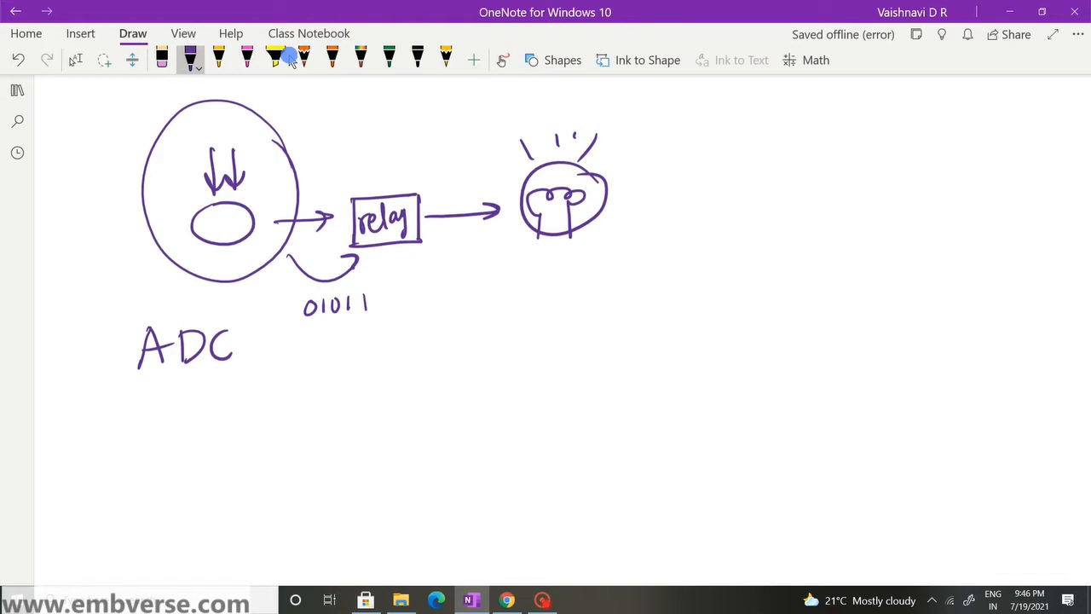
- Set the pen colour to green and draw a voltage divider from +Vcc to ground with two resistors labelled R1 and R2
{"action": "left_click", "coordinate": [542, 590]}
{"action": "left_click", "coordinate": [191, 61]}
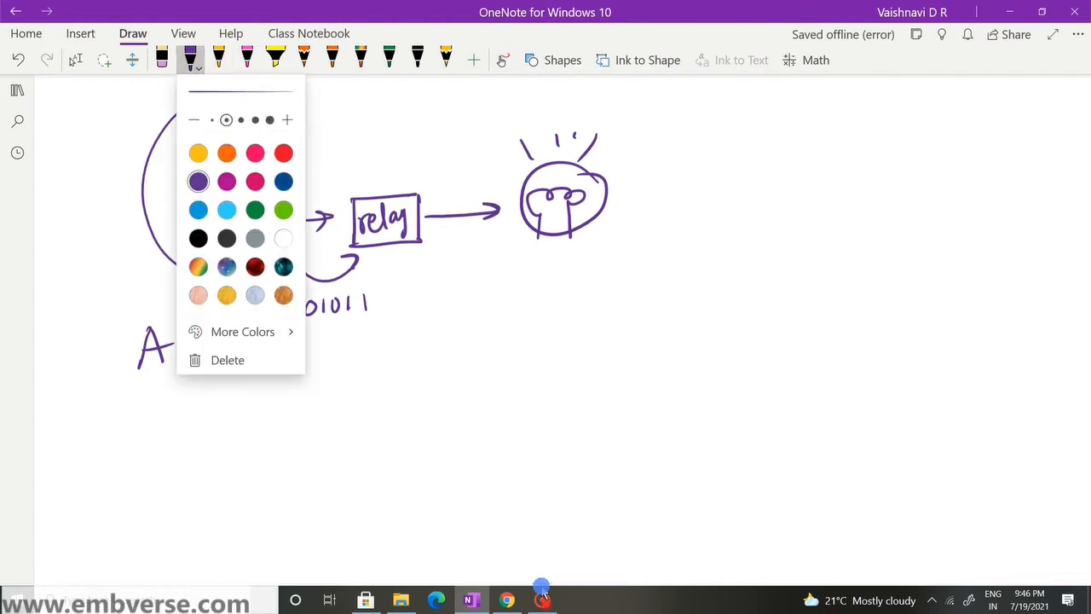
{"action": "left_click", "coordinate": [254, 210]}
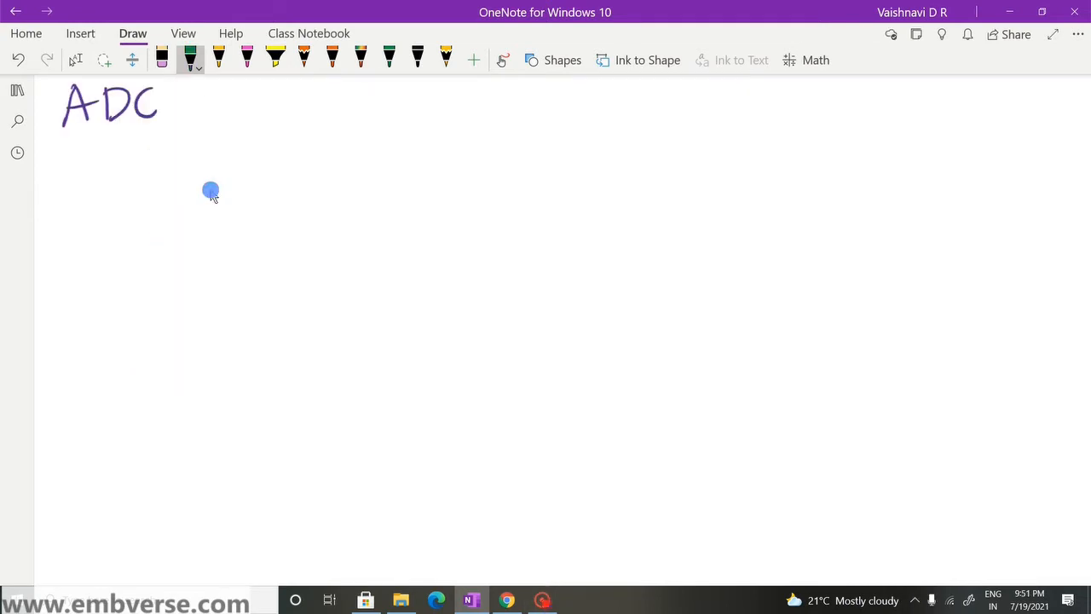
{"action": "left_click_drag", "start_coordinate": [254, 149], "coordinate": [258, 213]}
{"action": "mouse_move", "coordinate": [270, 291]}
{"action": "left_mouse_down"}
{"action": "mouse_move", "coordinate": [275, 353]}
{"action": "mouse_move", "coordinate": [287, 349]}
{"action": "left_mouse_up"}
{"action": "left_click_drag", "start_coordinate": [272, 357], "coordinate": [279, 376]}
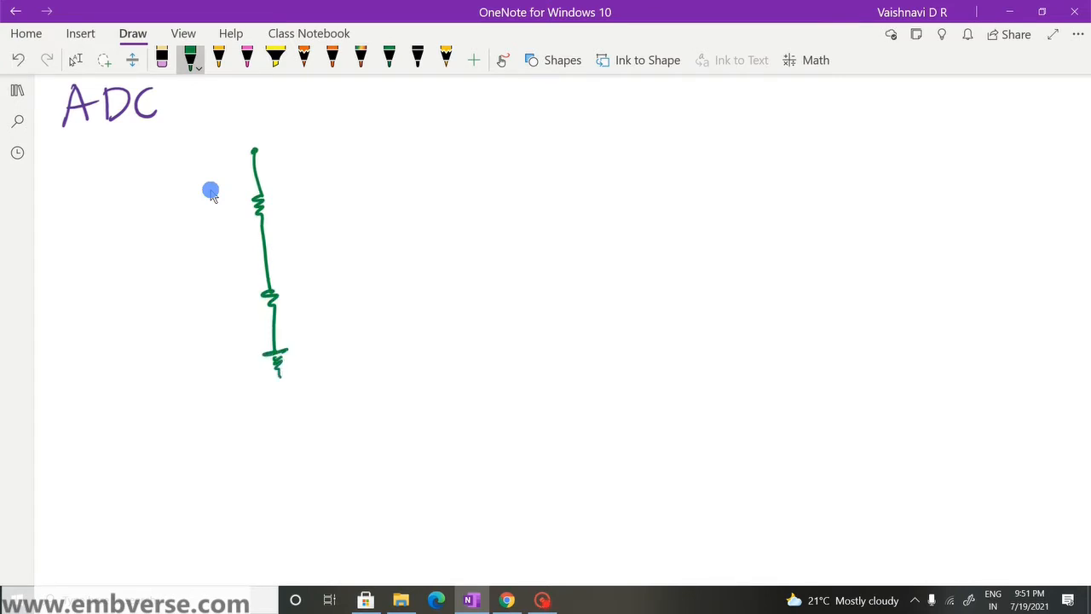
{"action": "left_click_drag", "start_coordinate": [240, 126], "coordinate": [255, 124]}
{"action": "mouse_move", "coordinate": [248, 115]}
{"action": "left_mouse_down"}
{"action": "mouse_move", "coordinate": [248, 134]}
{"action": "mouse_move", "coordinate": [271, 111]}
{"action": "mouse_move", "coordinate": [287, 131]}
{"action": "left_mouse_up"}
{"action": "left_click_drag", "start_coordinate": [297, 119], "coordinate": [299, 130]}
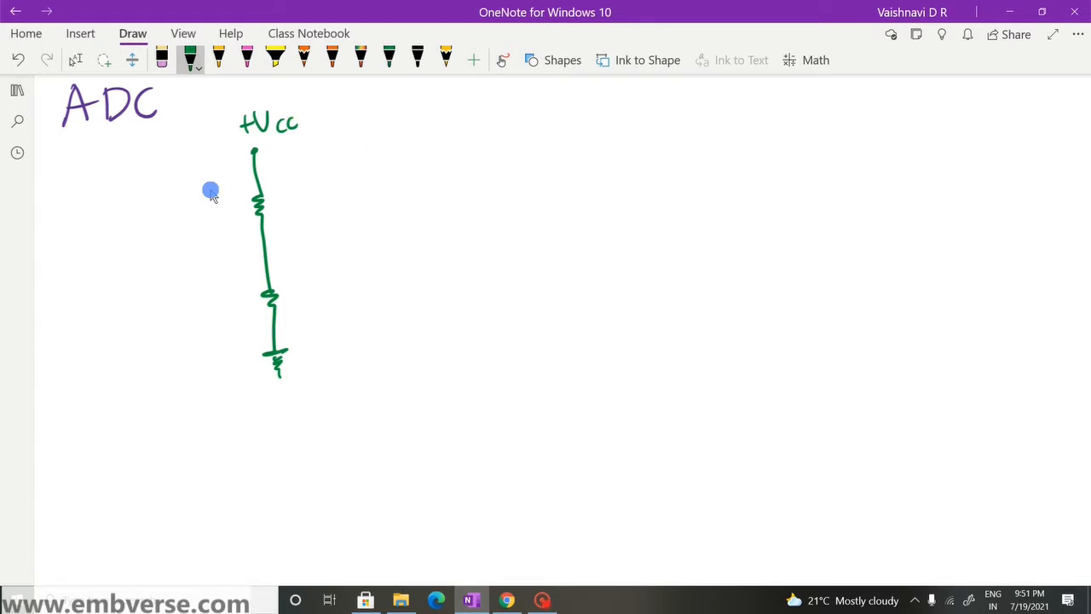
{"action": "mouse_move", "coordinate": [218, 203]}
{"action": "left_mouse_down"}
{"action": "mouse_move", "coordinate": [220, 185]}
{"action": "mouse_move", "coordinate": [235, 206]}
{"action": "left_mouse_up"}
{"action": "mouse_move", "coordinate": [229, 321]}
{"action": "left_mouse_down"}
{"action": "mouse_move", "coordinate": [237, 303]}
{"action": "mouse_move", "coordinate": [239, 320]}
{"action": "left_mouse_up"}
{"action": "left_click_drag", "start_coordinate": [242, 312], "coordinate": [258, 325]}
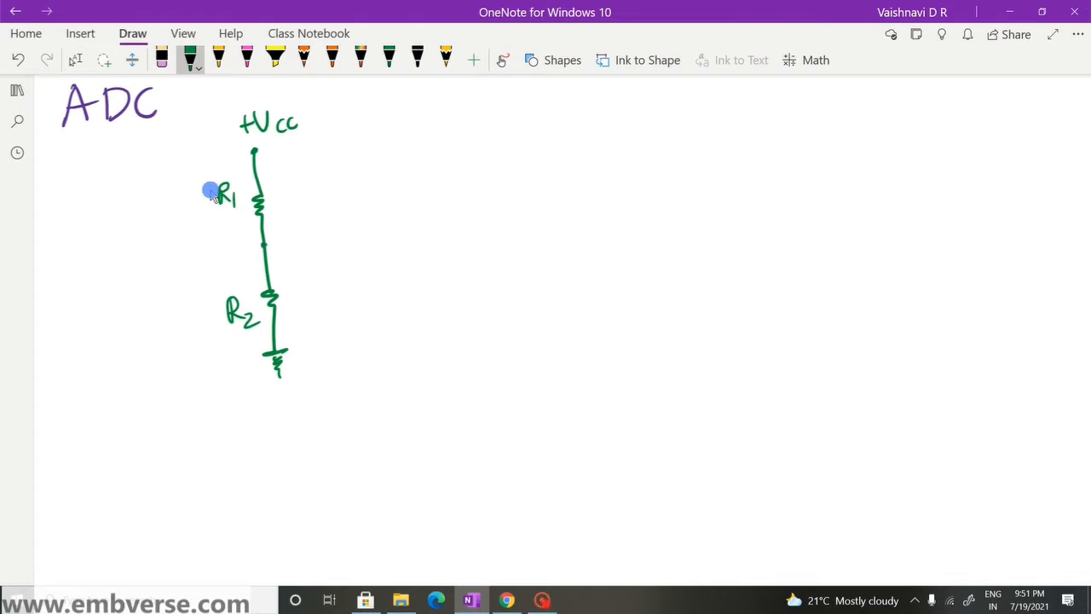
- Draw an arrow from the divider's midpoint labelled "ADC i/p" and mark the voltage across R2 as VR2 with vertical arrows
{"action": "mouse_move", "coordinate": [264, 244]}
{"action": "left_mouse_down"}
{"action": "mouse_move", "coordinate": [375, 232]}
{"action": "mouse_move", "coordinate": [369, 240]}
{"action": "left_mouse_up"}
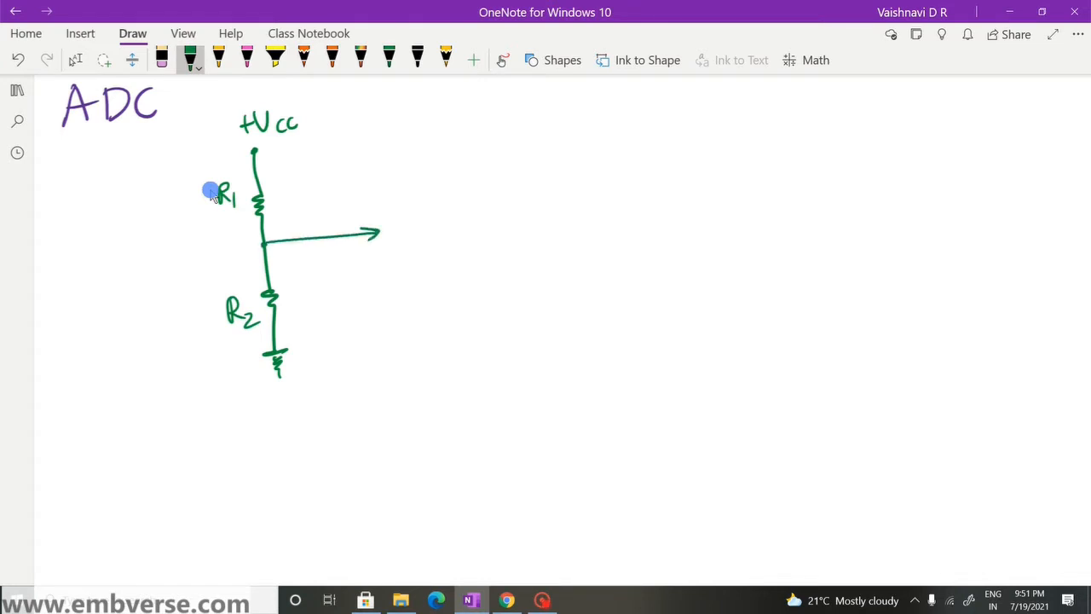
{"action": "mouse_move", "coordinate": [307, 273]}
{"action": "left_mouse_down"}
{"action": "mouse_move", "coordinate": [305, 246]}
{"action": "mouse_move", "coordinate": [317, 259]}
{"action": "mouse_move", "coordinate": [314, 304]}
{"action": "mouse_move", "coordinate": [341, 301]}
{"action": "mouse_move", "coordinate": [317, 341]}
{"action": "left_mouse_up"}
{"action": "left_click_drag", "start_coordinate": [310, 328], "coordinate": [324, 328]}
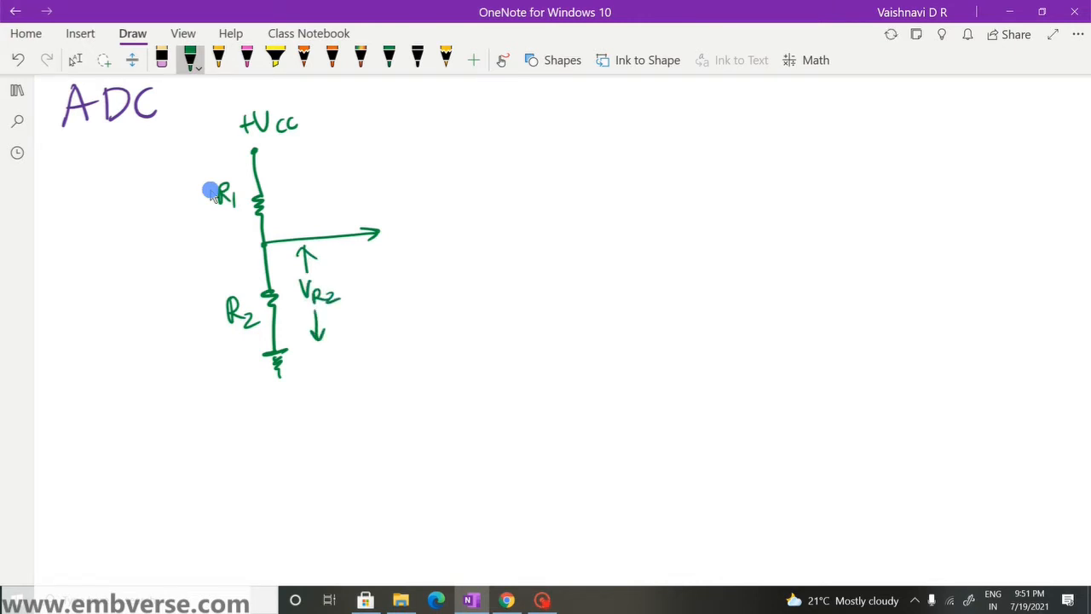
{"action": "mouse_move", "coordinate": [389, 232]}
{"action": "left_mouse_down"}
{"action": "mouse_move", "coordinate": [397, 208]}
{"action": "mouse_move", "coordinate": [406, 231]}
{"action": "left_mouse_up"}
{"action": "left_click_drag", "start_coordinate": [392, 223], "coordinate": [408, 230]}
{"action": "mouse_move", "coordinate": [408, 209]}
{"action": "left_mouse_down"}
{"action": "mouse_move", "coordinate": [409, 230]}
{"action": "mouse_move", "coordinate": [436, 229]}
{"action": "left_mouse_up"}
{"action": "left_click_drag", "start_coordinate": [448, 213], "coordinate": [462, 237]}
{"action": "left_click_drag", "start_coordinate": [460, 215], "coordinate": [461, 225]}
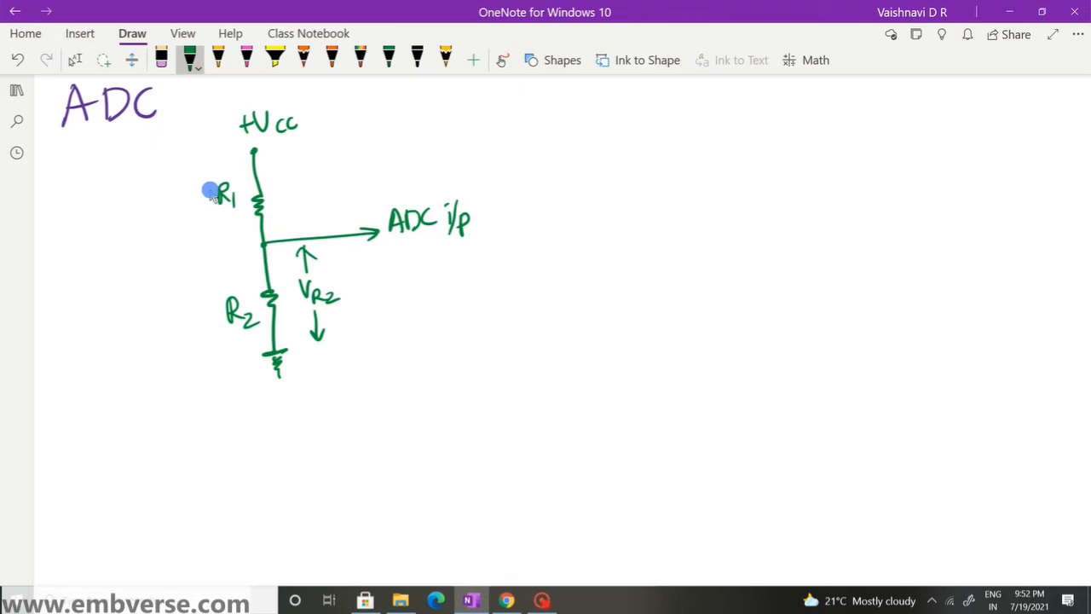
- Draw a circled resistor symbol in black, write "L↑ R↓" beneath it, and circle R2 in the divider
{"action": "left_click", "coordinate": [416, 59]}
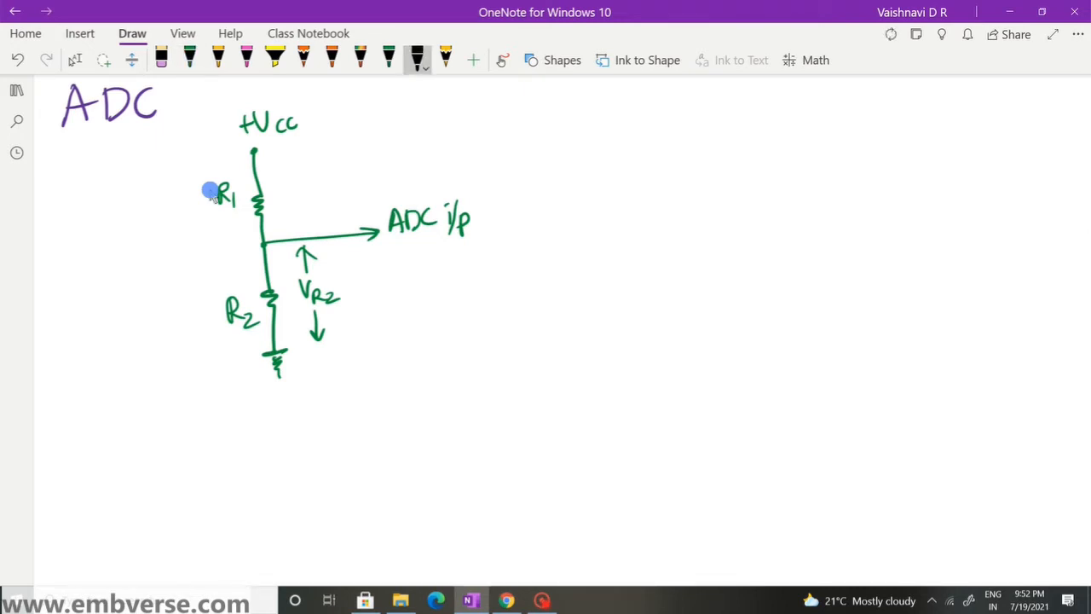
{"action": "left_click_drag", "start_coordinate": [469, 149], "coordinate": [633, 151]}
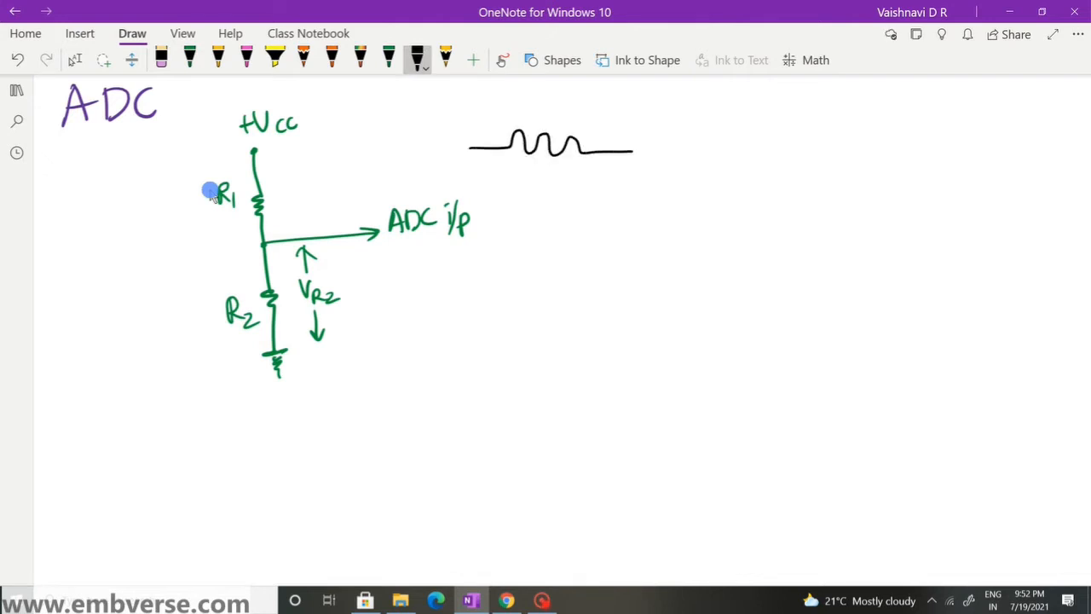
{"action": "mouse_move", "coordinate": [591, 119]}
{"action": "left_mouse_down"}
{"action": "mouse_move", "coordinate": [530, 109]}
{"action": "mouse_move", "coordinate": [579, 175]}
{"action": "mouse_move", "coordinate": [585, 108]}
{"action": "left_mouse_up"}
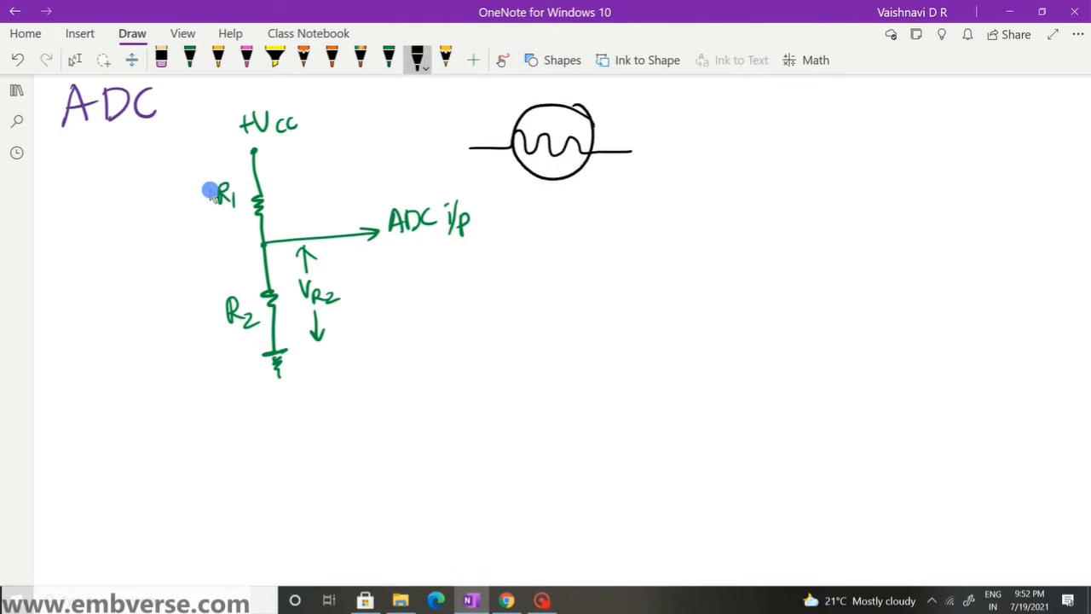
{"action": "mouse_move", "coordinate": [529, 198]}
{"action": "left_mouse_down"}
{"action": "mouse_move", "coordinate": [554, 229]}
{"action": "mouse_move", "coordinate": [560, 198]}
{"action": "mouse_move", "coordinate": [600, 227]}
{"action": "mouse_move", "coordinate": [633, 228]}
{"action": "left_mouse_up"}
{"action": "left_click_drag", "start_coordinate": [622, 211], "coordinate": [645, 209]}
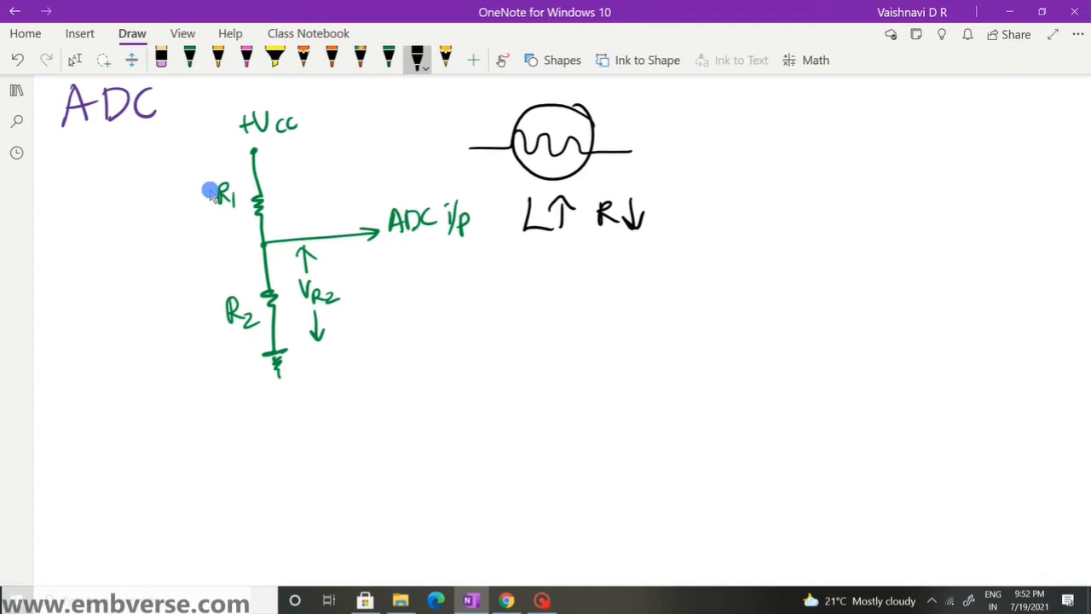
{"action": "mouse_move", "coordinate": [276, 272]}
{"action": "left_mouse_down"}
{"action": "mouse_move", "coordinate": [269, 313]}
{"action": "mouse_move", "coordinate": [281, 273]}
{"action": "mouse_move", "coordinate": [261, 276]}
{"action": "left_mouse_up"}
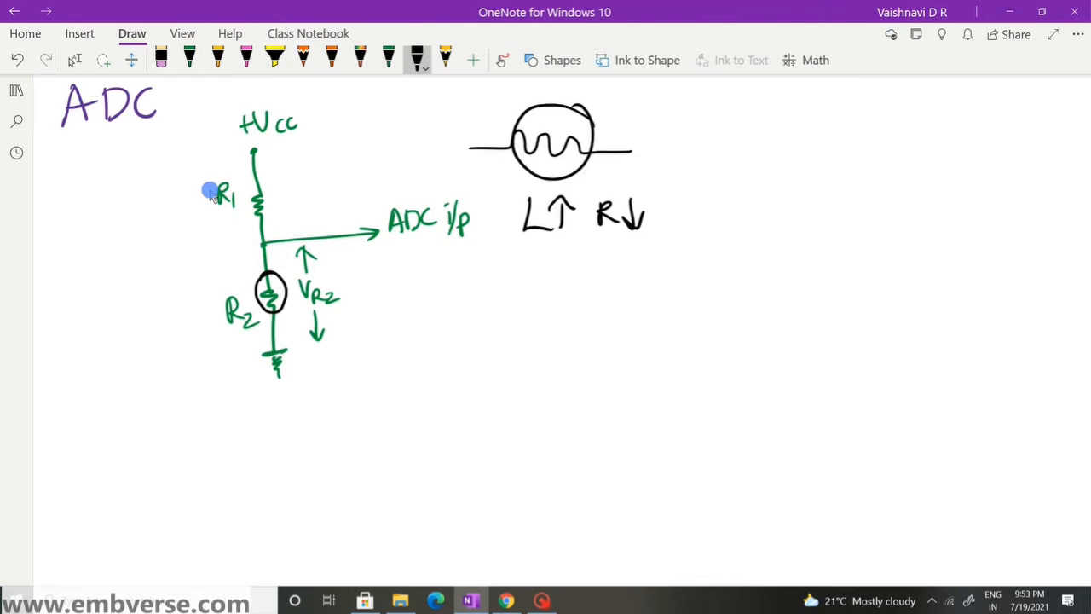
- Handwrite the rising-light relation "L↑ R2↓ VR2↓ ADC↓" in black beside the divider
{"action": "mouse_move", "coordinate": [417, 290]}
{"action": "left_mouse_down"}
{"action": "mouse_move", "coordinate": [434, 308]}
{"action": "mouse_move", "coordinate": [440, 282]}
{"action": "left_mouse_up"}
{"action": "mouse_move", "coordinate": [432, 295]}
{"action": "left_mouse_down"}
{"action": "mouse_move", "coordinate": [450, 294]}
{"action": "mouse_move", "coordinate": [463, 312]}
{"action": "left_mouse_up"}
{"action": "mouse_move", "coordinate": [462, 291]}
{"action": "left_mouse_down"}
{"action": "mouse_move", "coordinate": [491, 316]}
{"action": "mouse_move", "coordinate": [552, 279]}
{"action": "left_mouse_up"}
{"action": "mouse_move", "coordinate": [559, 298]}
{"action": "left_mouse_down"}
{"action": "mouse_move", "coordinate": [559, 312]}
{"action": "mouse_move", "coordinate": [584, 312]}
{"action": "left_mouse_up"}
{"action": "left_click_drag", "start_coordinate": [594, 276], "coordinate": [595, 305]}
{"action": "mouse_move", "coordinate": [585, 290]}
{"action": "left_mouse_down"}
{"action": "mouse_move", "coordinate": [594, 304]}
{"action": "mouse_move", "coordinate": [604, 284]}
{"action": "mouse_move", "coordinate": [660, 305]}
{"action": "mouse_move", "coordinate": [656, 292]}
{"action": "left_mouse_up"}
{"action": "left_click_drag", "start_coordinate": [666, 279], "coordinate": [665, 301]}
{"action": "left_click_drag", "start_coordinate": [666, 279], "coordinate": [667, 301]}
{"action": "mouse_move", "coordinate": [705, 281]}
{"action": "left_mouse_down"}
{"action": "mouse_move", "coordinate": [704, 299]}
{"action": "mouse_move", "coordinate": [721, 299]}
{"action": "left_mouse_up"}
{"action": "left_click_drag", "start_coordinate": [710, 282], "coordinate": [734, 281]}
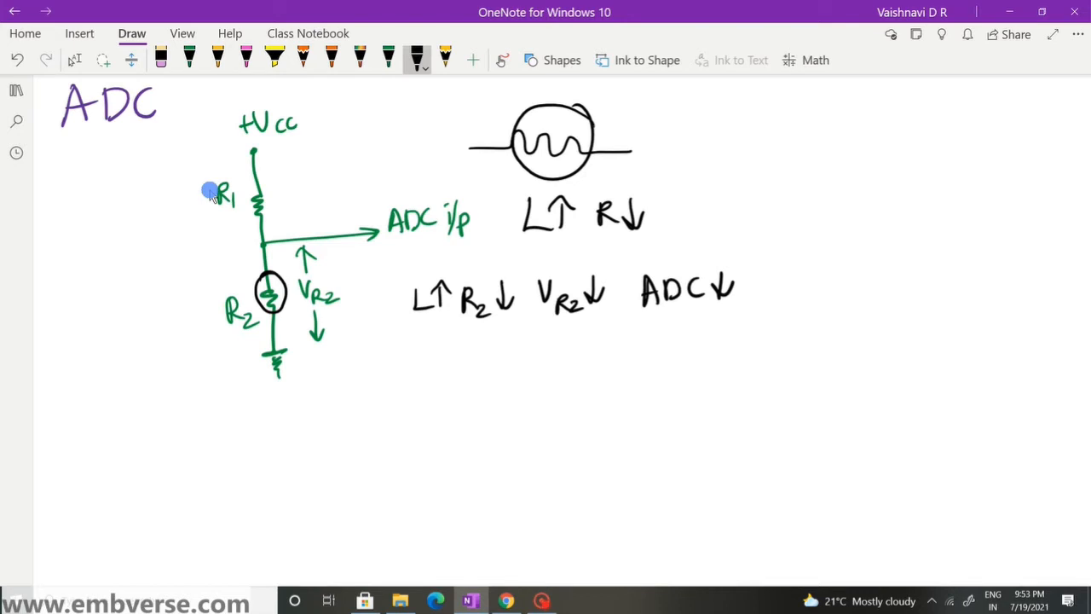
- Write the ADC resolution as 2^10 → 1024 with the range 0 — 1023 beneath it
{"action": "mouse_move", "coordinate": [755, 153]}
{"action": "left_mouse_down"}
{"action": "mouse_move", "coordinate": [754, 170]}
{"action": "mouse_move", "coordinate": [778, 170]}
{"action": "left_mouse_up"}
{"action": "left_click_drag", "start_coordinate": [773, 133], "coordinate": [772, 151]}
{"action": "mouse_move", "coordinate": [786, 132]}
{"action": "left_mouse_down"}
{"action": "mouse_move", "coordinate": [826, 157]}
{"action": "mouse_move", "coordinate": [816, 162]}
{"action": "mouse_move", "coordinate": [848, 166]}
{"action": "mouse_move", "coordinate": [867, 139]}
{"action": "mouse_move", "coordinate": [900, 161]}
{"action": "left_mouse_up"}
{"action": "left_click_drag", "start_coordinate": [912, 135], "coordinate": [916, 162]}
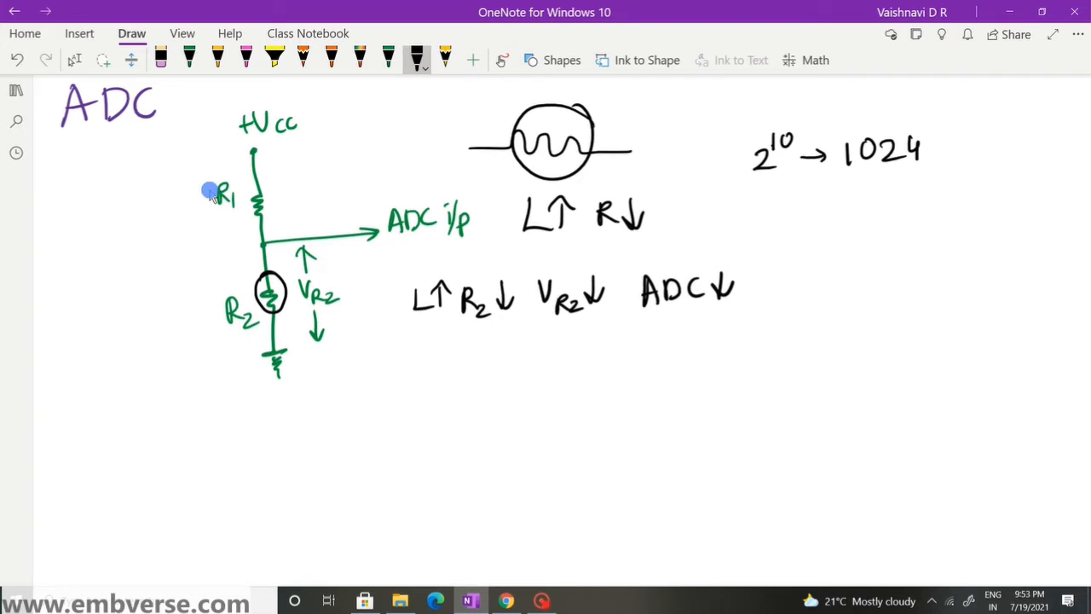
{"action": "left_click_drag", "start_coordinate": [807, 199], "coordinate": [881, 217]}
{"action": "mouse_move", "coordinate": [893, 199]}
{"action": "left_mouse_down"}
{"action": "mouse_move", "coordinate": [896, 211]}
{"action": "mouse_move", "coordinate": [893, 199]}
{"action": "mouse_move", "coordinate": [938, 213]}
{"action": "left_mouse_up"}
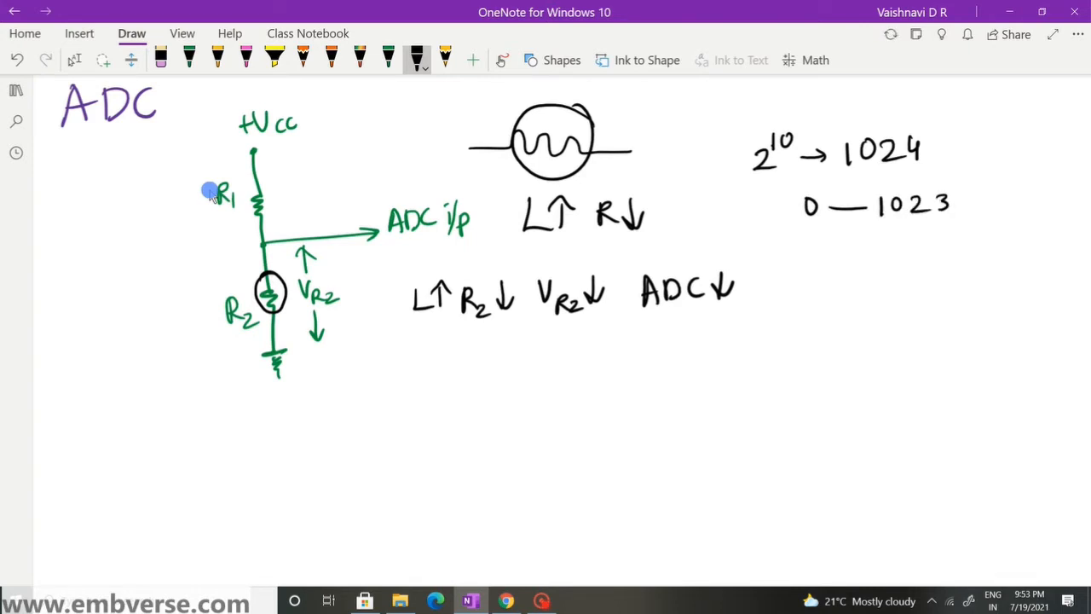
- Write the voltage mappings 1023 ← 5V, 511.5 ← 2.5V and 0 ← 0V below the ADC range
{"action": "mouse_move", "coordinate": [809, 258]}
{"action": "left_mouse_down"}
{"action": "mouse_move", "coordinate": [808, 278]}
{"action": "mouse_move", "coordinate": [820, 260]}
{"action": "mouse_move", "coordinate": [850, 276]}
{"action": "mouse_move", "coordinate": [925, 264]}
{"action": "mouse_move", "coordinate": [900, 271]}
{"action": "mouse_move", "coordinate": [938, 273]}
{"action": "mouse_move", "coordinate": [972, 260]}
{"action": "left_mouse_up"}
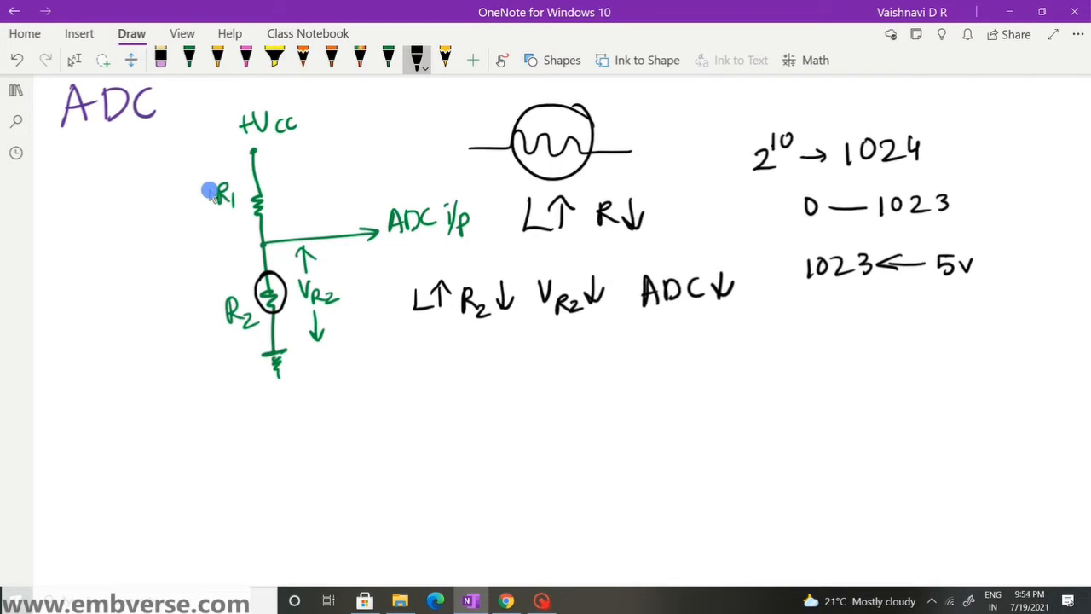
{"action": "mouse_move", "coordinate": [928, 300]}
{"action": "left_mouse_down"}
{"action": "mouse_move", "coordinate": [886, 301]}
{"action": "mouse_move", "coordinate": [904, 306]}
{"action": "left_mouse_up"}
{"action": "left_click_drag", "start_coordinate": [928, 341], "coordinate": [890, 341]}
{"action": "mouse_move", "coordinate": [904, 332]}
{"action": "left_mouse_down"}
{"action": "mouse_move", "coordinate": [885, 340]}
{"action": "mouse_move", "coordinate": [906, 349]}
{"action": "mouse_move", "coordinate": [948, 331]}
{"action": "mouse_move", "coordinate": [981, 333]}
{"action": "left_mouse_up"}
{"action": "mouse_move", "coordinate": [825, 341]}
{"action": "left_mouse_down"}
{"action": "mouse_move", "coordinate": [840, 342]}
{"action": "mouse_move", "coordinate": [826, 340]}
{"action": "left_mouse_up"}
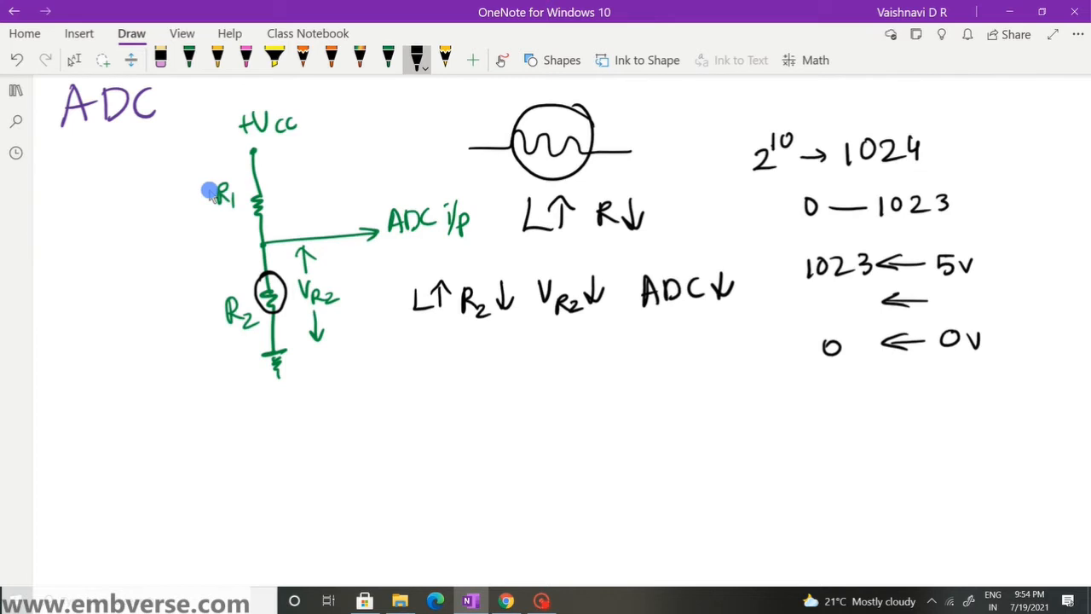
{"action": "mouse_move", "coordinate": [941, 293]}
{"action": "left_mouse_down"}
{"action": "mouse_move", "coordinate": [943, 312]}
{"action": "mouse_move", "coordinate": [955, 312]}
{"action": "mouse_move", "coordinate": [993, 293]}
{"action": "left_mouse_up"}
{"action": "left_click", "coordinate": [958, 304]}
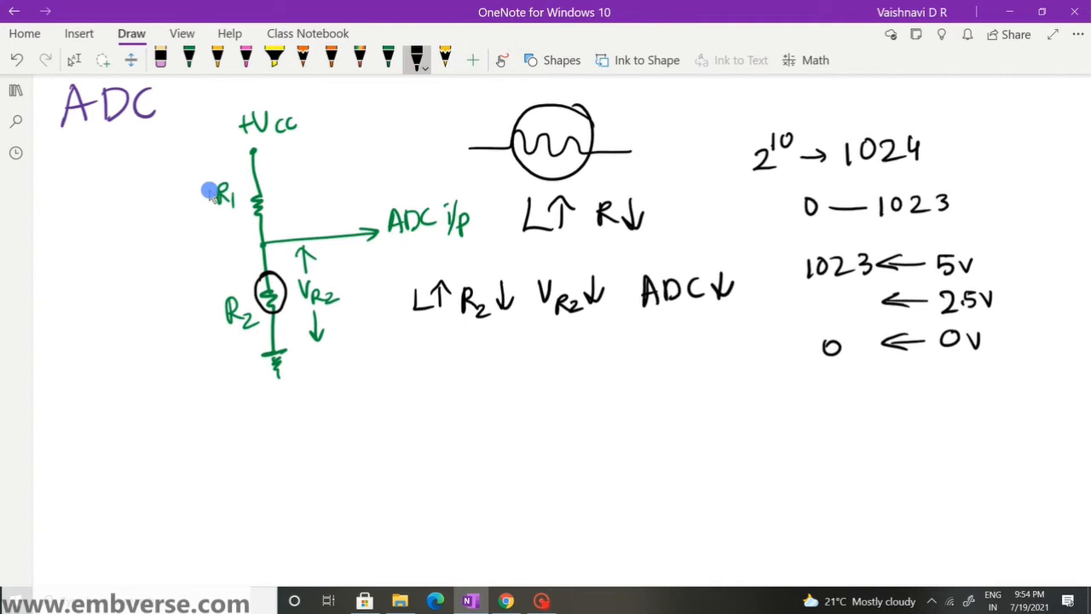
{"action": "mouse_move", "coordinate": [829, 293]}
{"action": "left_mouse_down"}
{"action": "mouse_move", "coordinate": [815, 314]}
{"action": "mouse_move", "coordinate": [861, 310]}
{"action": "left_mouse_up"}
{"action": "left_click", "coordinate": [853, 308]}
{"action": "left_click_drag", "start_coordinate": [859, 291], "coordinate": [870, 289]}
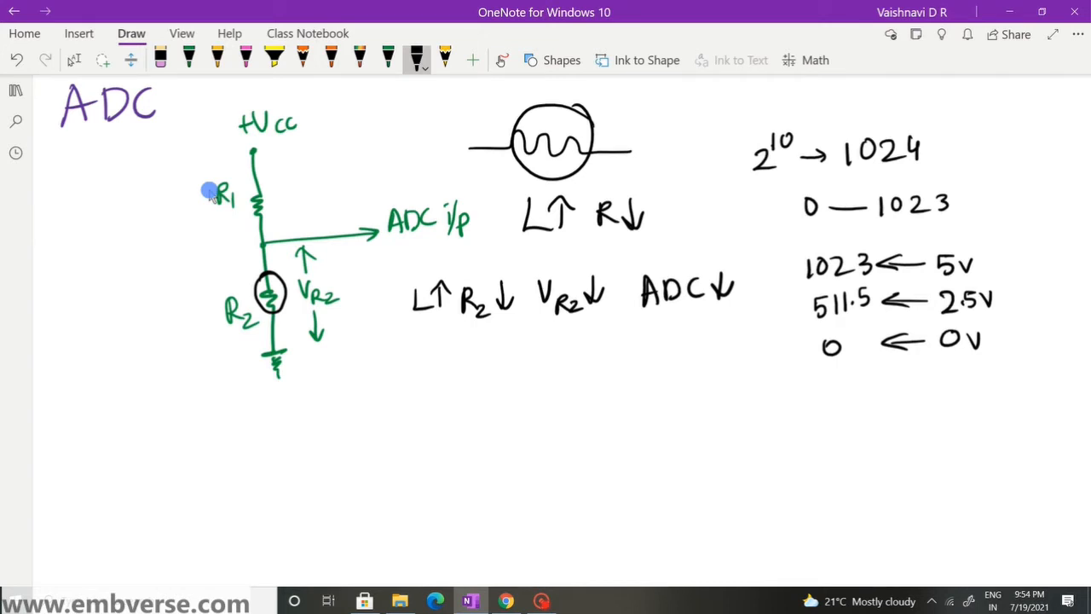
- Write the relation "VR2 ∝ ADC" under the voltage mappings and draw a box around it
{"action": "left_click_drag", "start_coordinate": [832, 392], "coordinate": [841, 392]}
{"action": "mouse_move", "coordinate": [849, 414]}
{"action": "left_mouse_down"}
{"action": "mouse_move", "coordinate": [847, 433]}
{"action": "mouse_move", "coordinate": [863, 430]}
{"action": "left_mouse_up"}
{"action": "left_click_drag", "start_coordinate": [868, 415], "coordinate": [889, 426]}
{"action": "left_click_drag", "start_coordinate": [889, 401], "coordinate": [910, 392]}
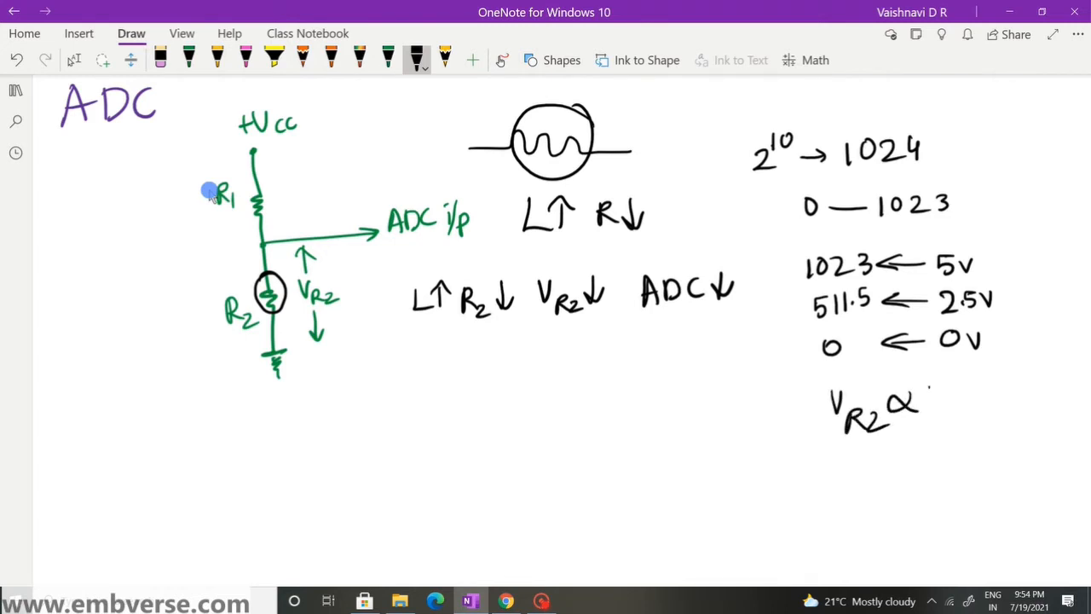
{"action": "mouse_move", "coordinate": [929, 415]}
{"action": "left_mouse_down"}
{"action": "mouse_move", "coordinate": [940, 385]}
{"action": "mouse_move", "coordinate": [955, 412]}
{"action": "mouse_move", "coordinate": [1002, 411]}
{"action": "left_mouse_up"}
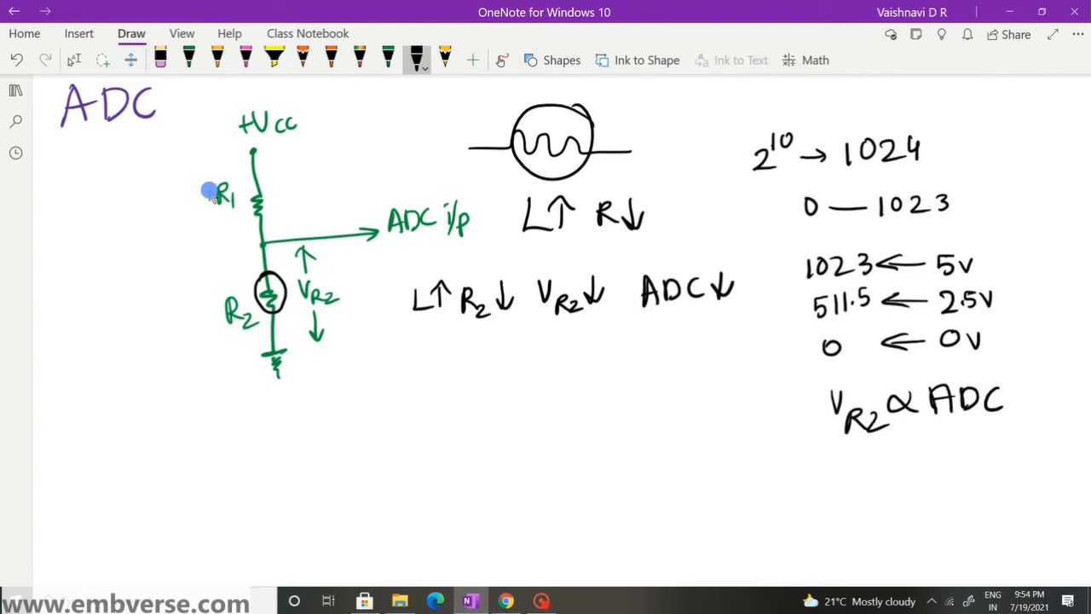
{"action": "mouse_move", "coordinate": [818, 375]}
{"action": "left_mouse_down"}
{"action": "mouse_move", "coordinate": [820, 434]}
{"action": "mouse_move", "coordinate": [1016, 430]}
{"action": "mouse_move", "coordinate": [820, 433]}
{"action": "left_mouse_up"}
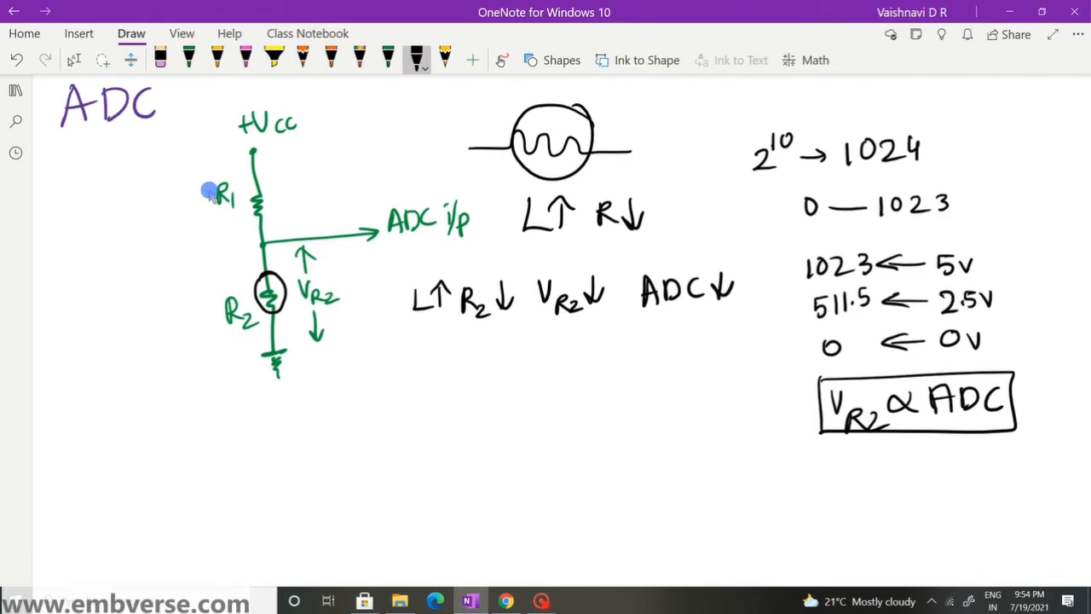
- Handwrite the falling-light relation "L↓ R2↑ VR2↑ ADC↑" under the rising-light line
{"action": "mouse_move", "coordinate": [419, 341]}
{"action": "left_mouse_down"}
{"action": "mouse_move", "coordinate": [453, 368]}
{"action": "mouse_move", "coordinate": [465, 350]}
{"action": "mouse_move", "coordinate": [479, 370]}
{"action": "left_mouse_up"}
{"action": "mouse_move", "coordinate": [478, 341]}
{"action": "left_mouse_down"}
{"action": "mouse_move", "coordinate": [515, 376]}
{"action": "mouse_move", "coordinate": [514, 334]}
{"action": "mouse_move", "coordinate": [527, 348]}
{"action": "mouse_move", "coordinate": [564, 342]}
{"action": "mouse_move", "coordinate": [568, 372]}
{"action": "left_mouse_up"}
{"action": "mouse_move", "coordinate": [567, 351]}
{"action": "left_mouse_down"}
{"action": "mouse_move", "coordinate": [597, 374]}
{"action": "mouse_move", "coordinate": [601, 330]}
{"action": "left_mouse_up"}
{"action": "mouse_move", "coordinate": [590, 345]}
{"action": "left_mouse_down"}
{"action": "mouse_move", "coordinate": [662, 360]}
{"action": "mouse_move", "coordinate": [660, 350]}
{"action": "left_mouse_up"}
{"action": "mouse_move", "coordinate": [668, 358]}
{"action": "left_mouse_down"}
{"action": "mouse_move", "coordinate": [678, 336]}
{"action": "mouse_move", "coordinate": [670, 358]}
{"action": "left_mouse_up"}
{"action": "mouse_move", "coordinate": [706, 337]}
{"action": "left_mouse_down"}
{"action": "mouse_move", "coordinate": [708, 355]}
{"action": "mouse_move", "coordinate": [729, 323]}
{"action": "mouse_move", "coordinate": [745, 340]}
{"action": "left_mouse_up"}
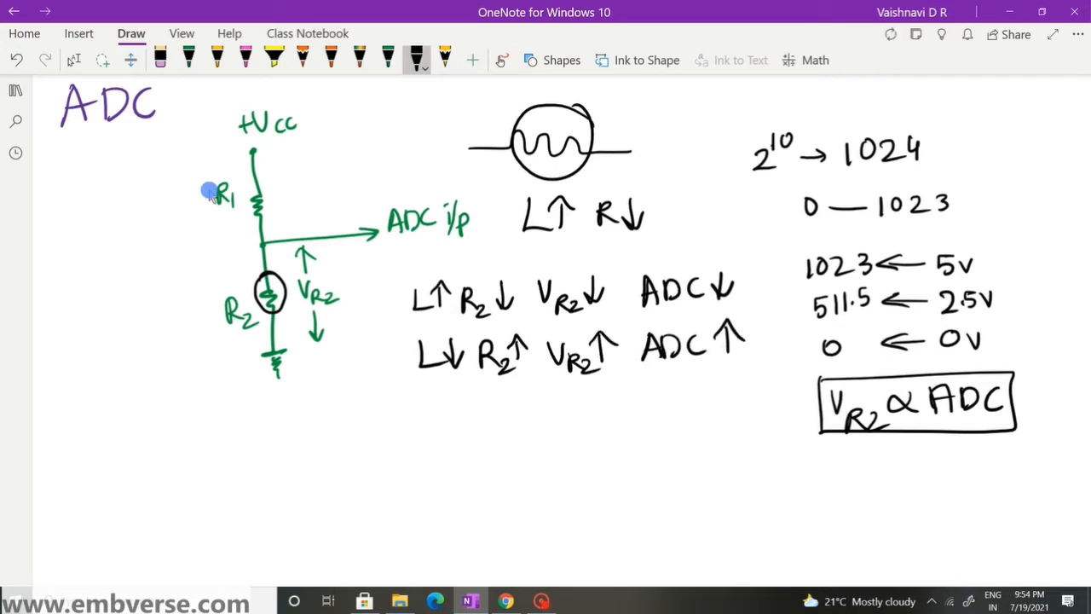
- Switch to Tinkercad, simulate the Body Control Unit and select the phototransistor, briefly checking the ADC notes in OneNote
{"action": "left_click", "coordinate": [507, 597]}
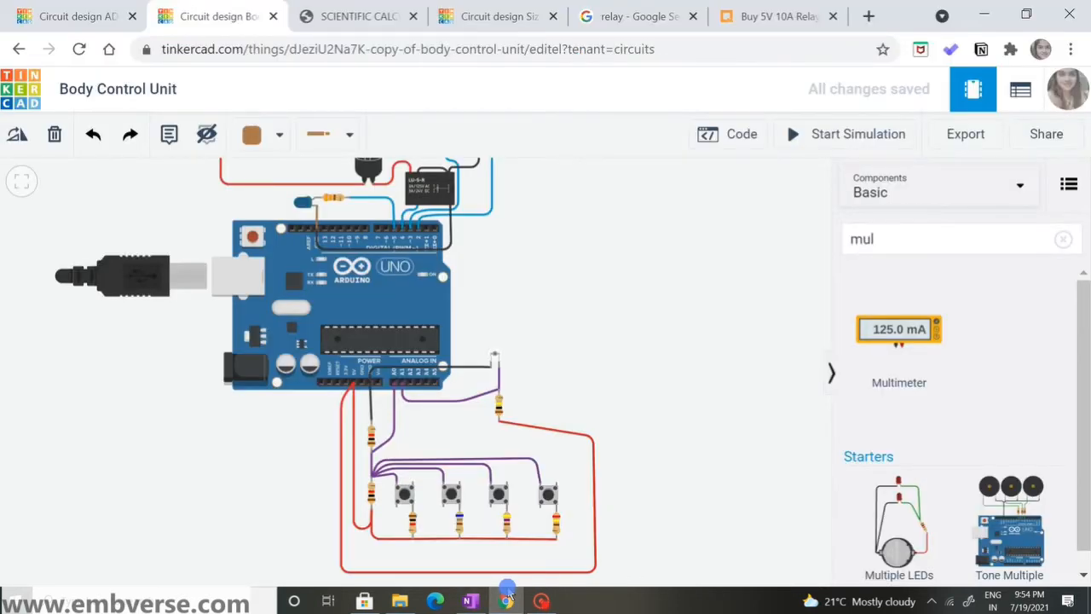
{"action": "key", "text": "s"}
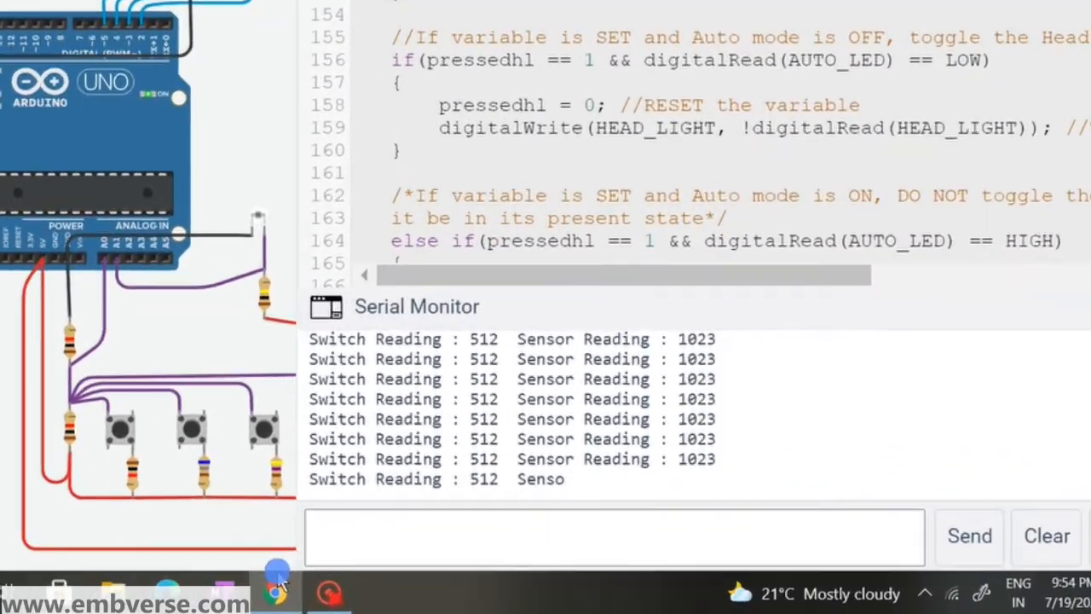
{"action": "left_click", "coordinate": [494, 355]}
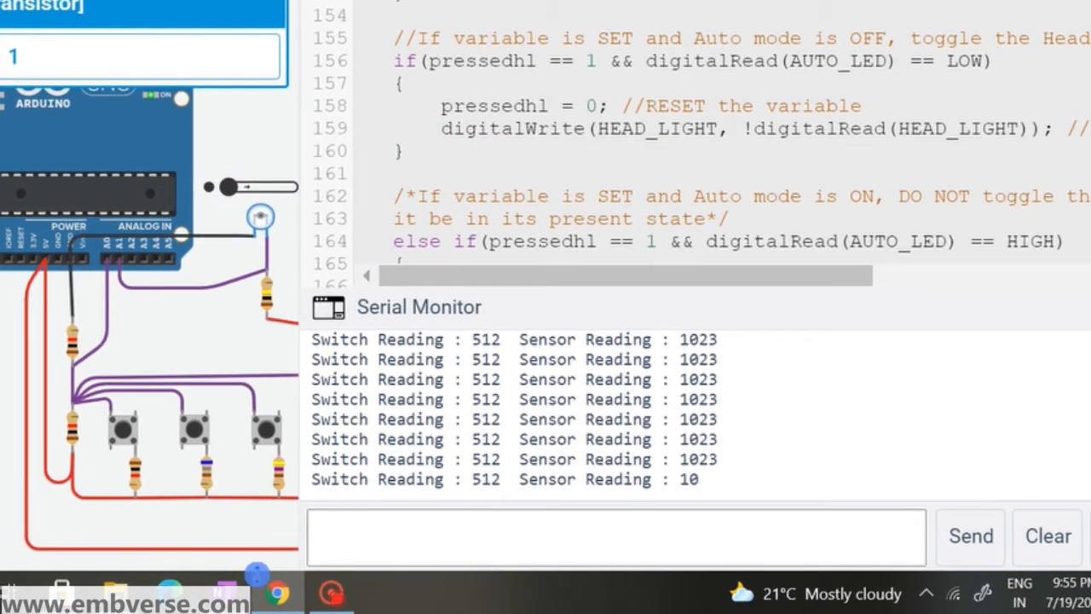
{"action": "mouse_move", "coordinate": [249, 601]}
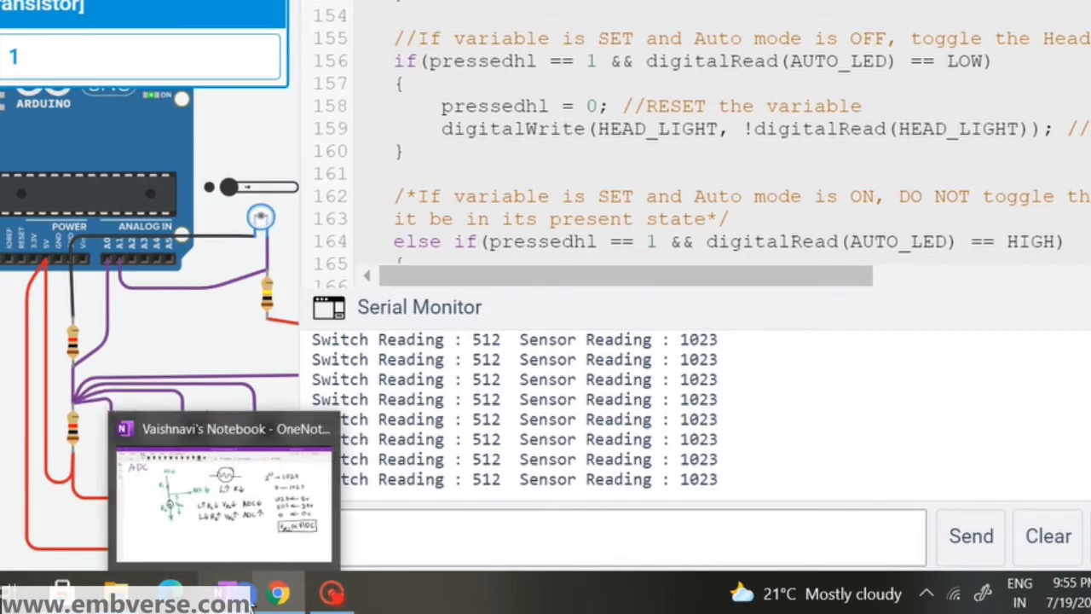
{"action": "left_click", "coordinate": [221, 503]}
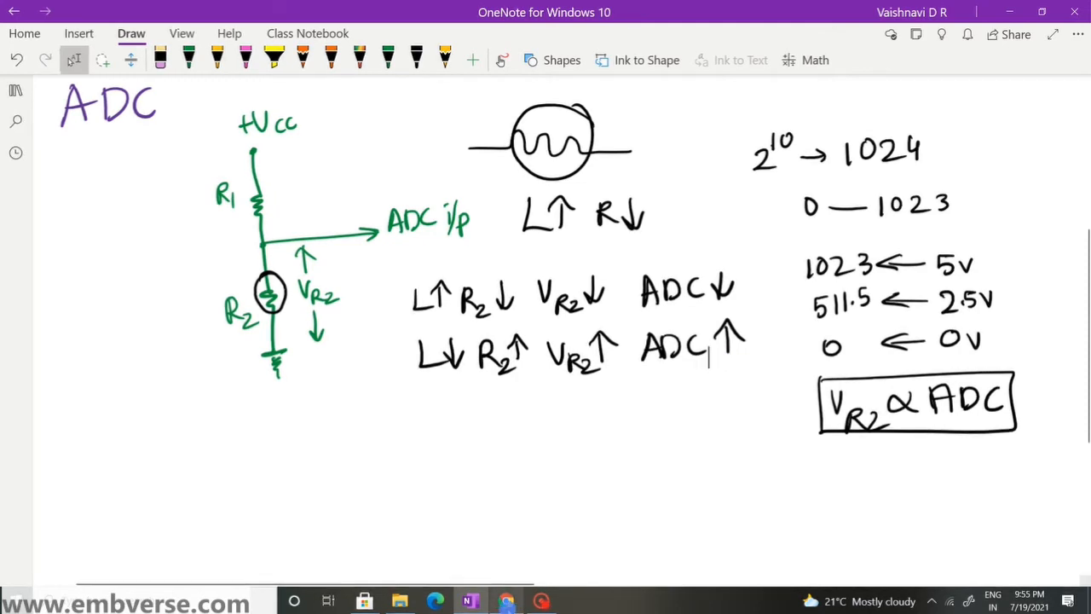
{"action": "left_click", "coordinate": [509, 602]}
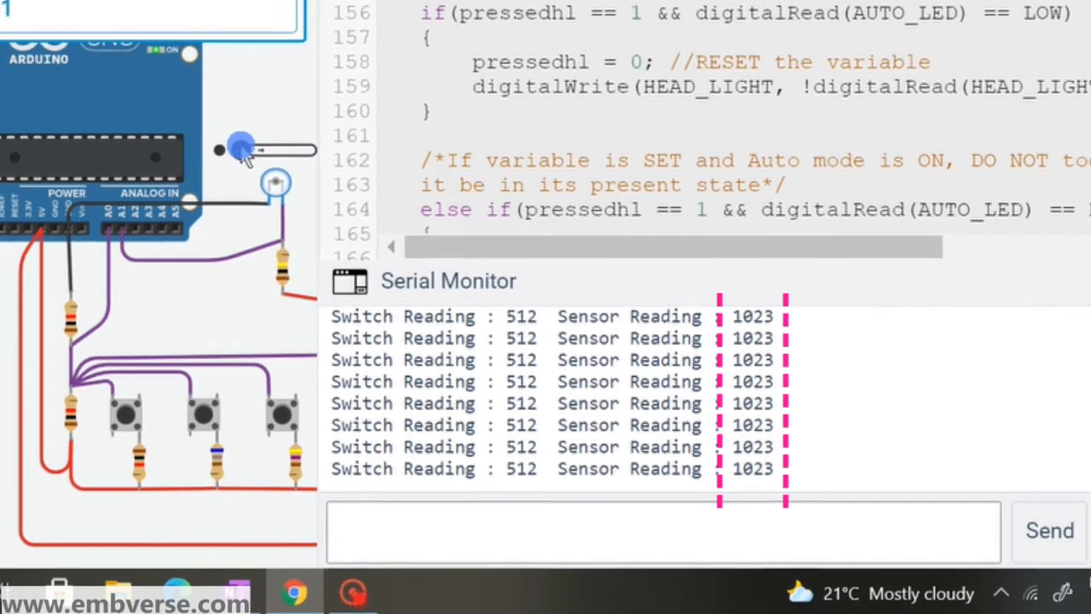
- Raise and lower the phototransistor's light level to compare the serial sensor readings, and stop the simulation
{"action": "left_click_drag", "start_coordinate": [238, 143], "coordinate": [264, 149]}
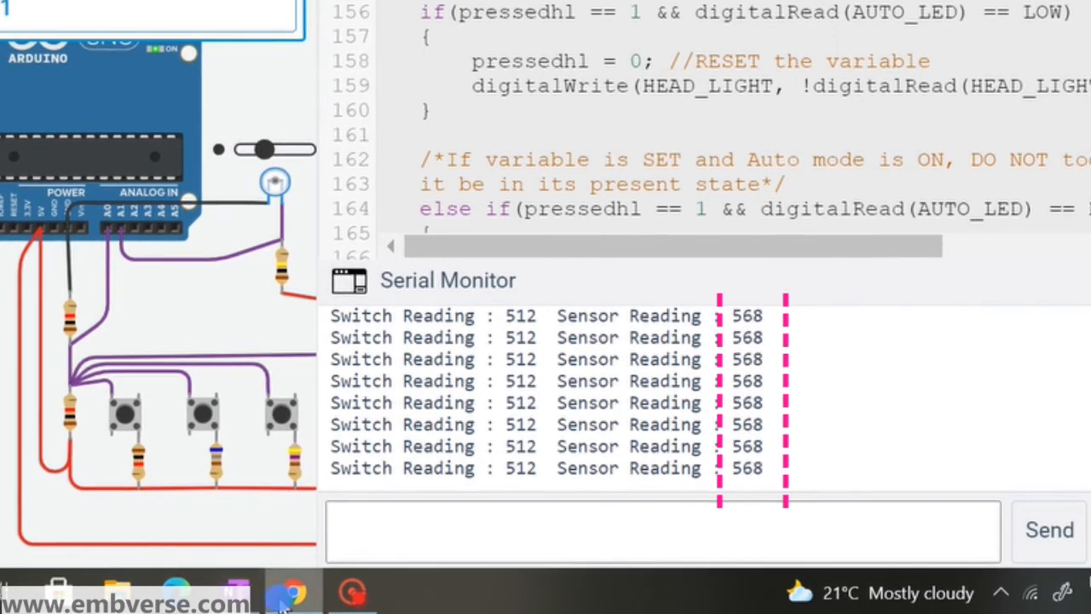
{"action": "mouse_move", "coordinate": [269, 152]}
{"action": "left_mouse_down"}
{"action": "mouse_move", "coordinate": [341, 147]}
{"action": "mouse_move", "coordinate": [207, 162]}
{"action": "left_mouse_up"}
{"action": "left_click", "coordinate": [835, 140]}
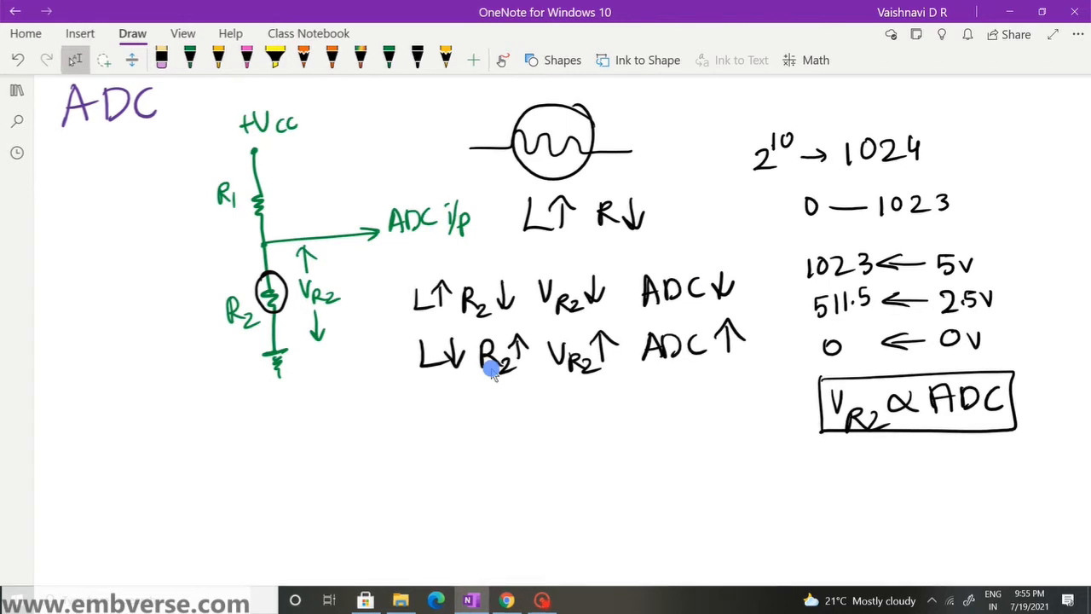
- Circle resistor R1 in red with a diagonal arrow across it, and erase the black circle around R2
{"action": "left_click", "coordinate": [418, 59]}
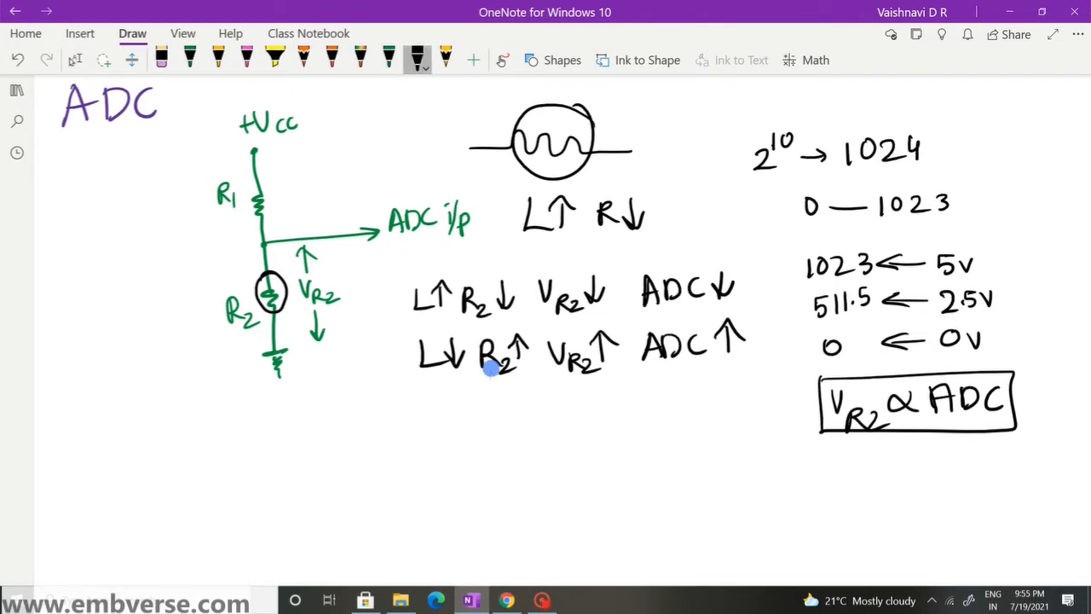
{"action": "left_click", "coordinate": [417, 59]}
{"action": "left_click", "coordinate": [510, 154]}
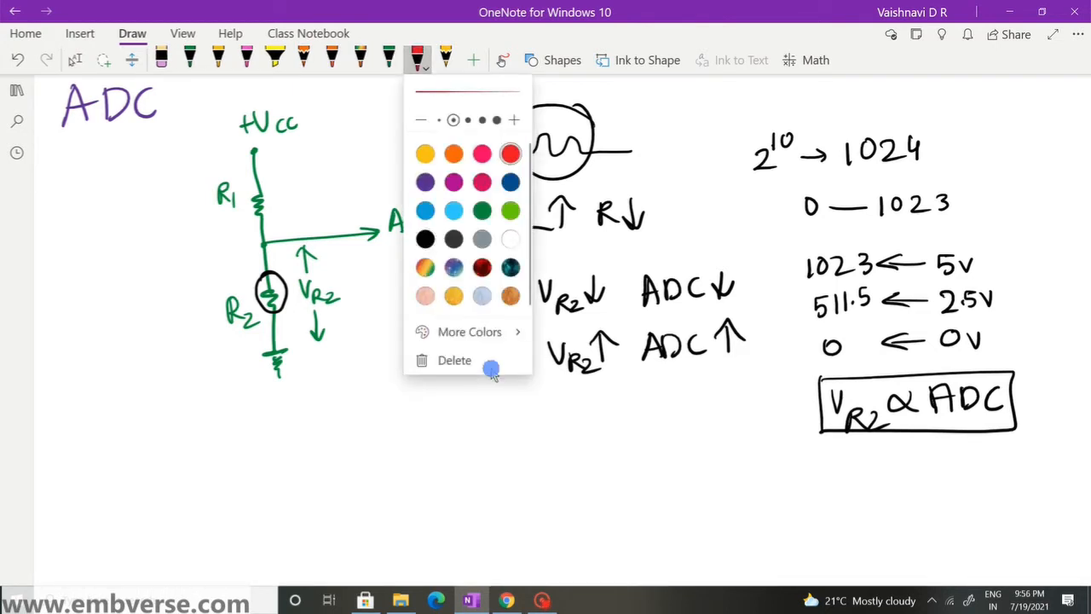
{"action": "left_click", "coordinate": [247, 200]}
{"action": "mouse_move", "coordinate": [242, 202]}
{"action": "left_mouse_down"}
{"action": "mouse_move", "coordinate": [268, 190]}
{"action": "mouse_move", "coordinate": [250, 195]}
{"action": "left_mouse_up"}
{"action": "left_click_drag", "start_coordinate": [246, 228], "coordinate": [283, 173]}
{"action": "mouse_move", "coordinate": [267, 180]}
{"action": "left_mouse_down"}
{"action": "mouse_move", "coordinate": [285, 171]}
{"action": "mouse_move", "coordinate": [288, 186]}
{"action": "left_mouse_up"}
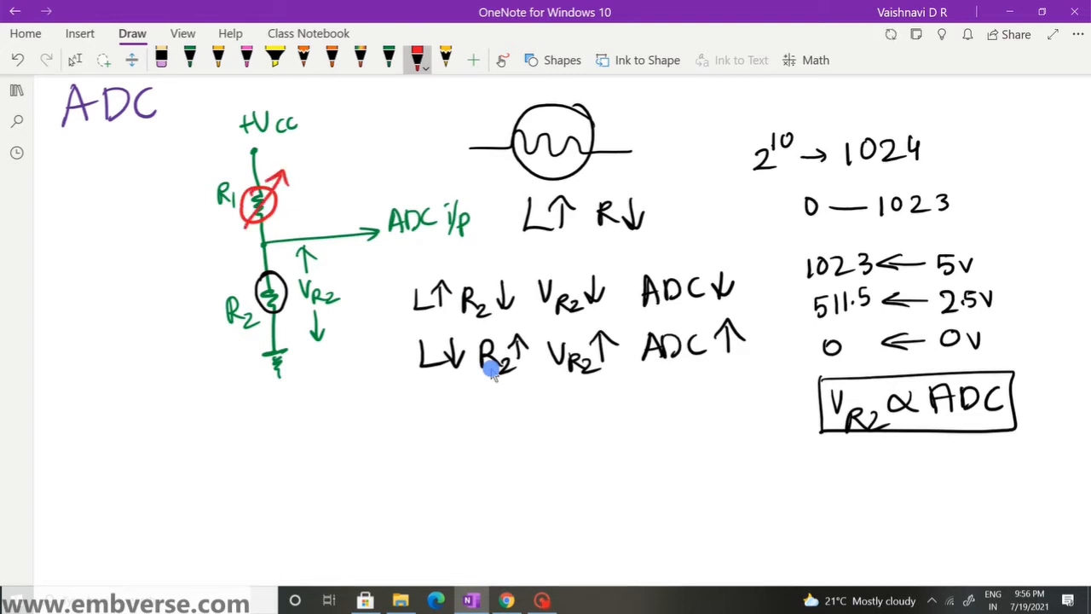
{"action": "left_click", "coordinate": [161, 60]}
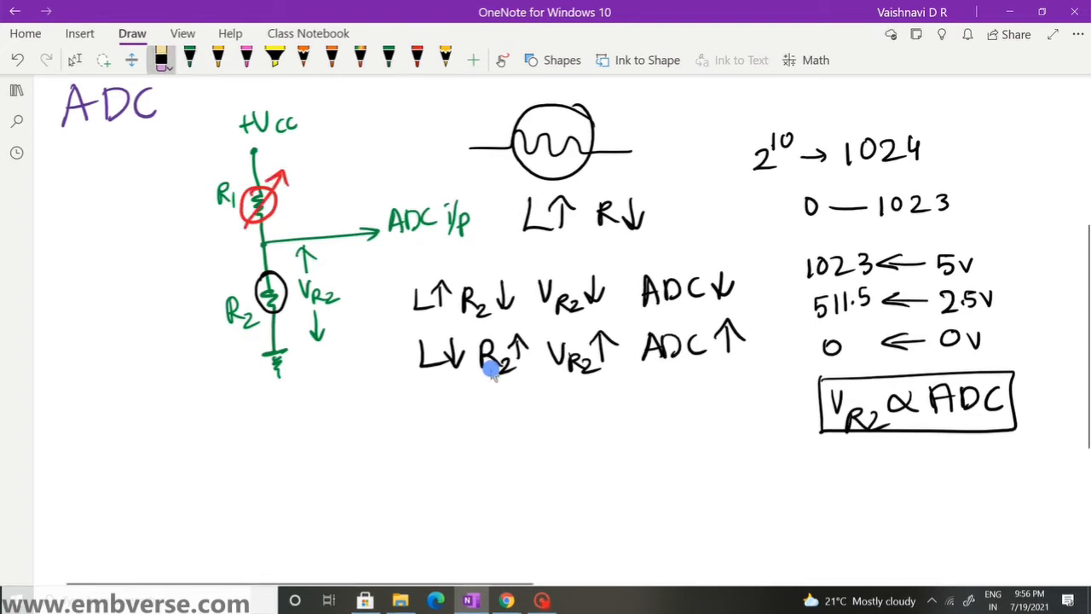
{"action": "left_click_drag", "start_coordinate": [264, 277], "coordinate": [277, 307]}
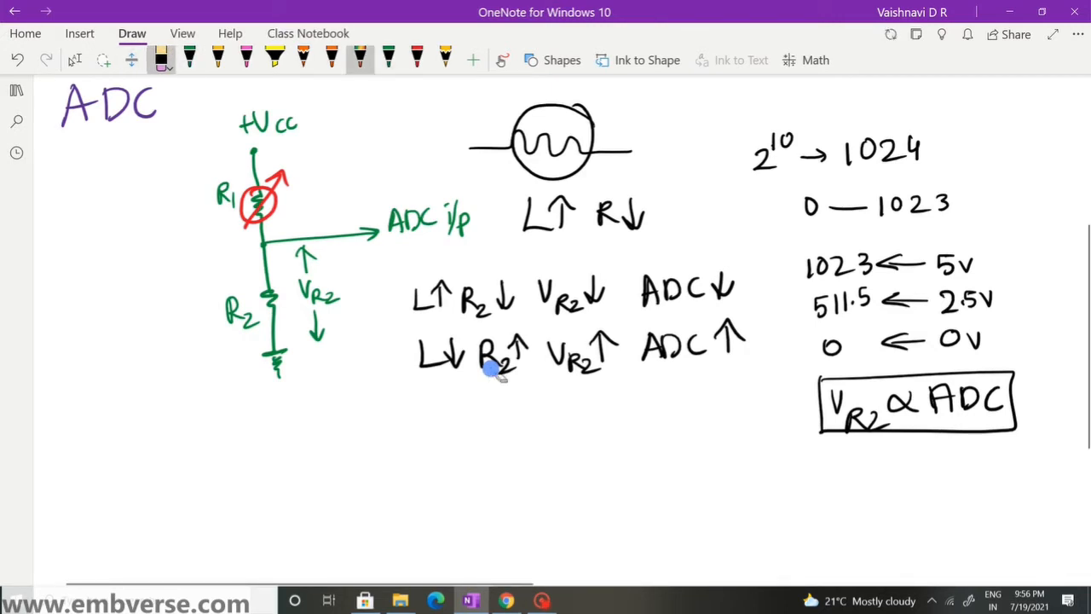
- Handwrite the red relation "L↑ R1↓ VR2↑" below the falling-light line
{"action": "left_click", "coordinate": [388, 59]}
{"action": "left_click", "coordinate": [417, 60]}
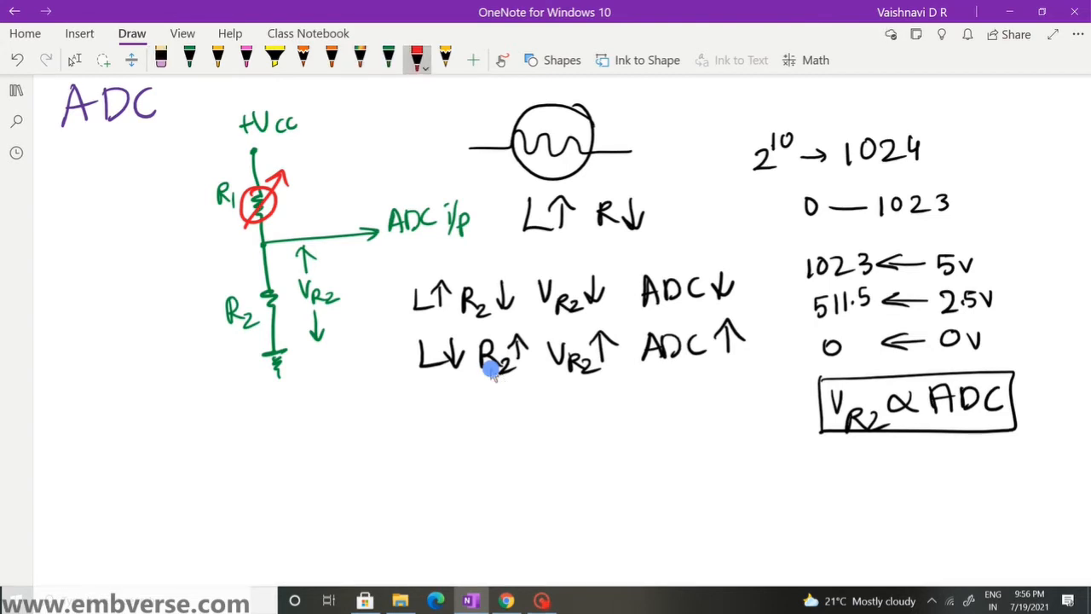
{"action": "mouse_move", "coordinate": [419, 419]}
{"action": "left_mouse_down"}
{"action": "mouse_move", "coordinate": [418, 453]}
{"action": "mouse_move", "coordinate": [441, 450]}
{"action": "left_mouse_up"}
{"action": "left_click_drag", "start_coordinate": [445, 418], "coordinate": [442, 445]}
{"action": "mouse_move", "coordinate": [436, 424]}
{"action": "left_mouse_down"}
{"action": "mouse_move", "coordinate": [448, 416]}
{"action": "mouse_move", "coordinate": [457, 426]}
{"action": "left_mouse_up"}
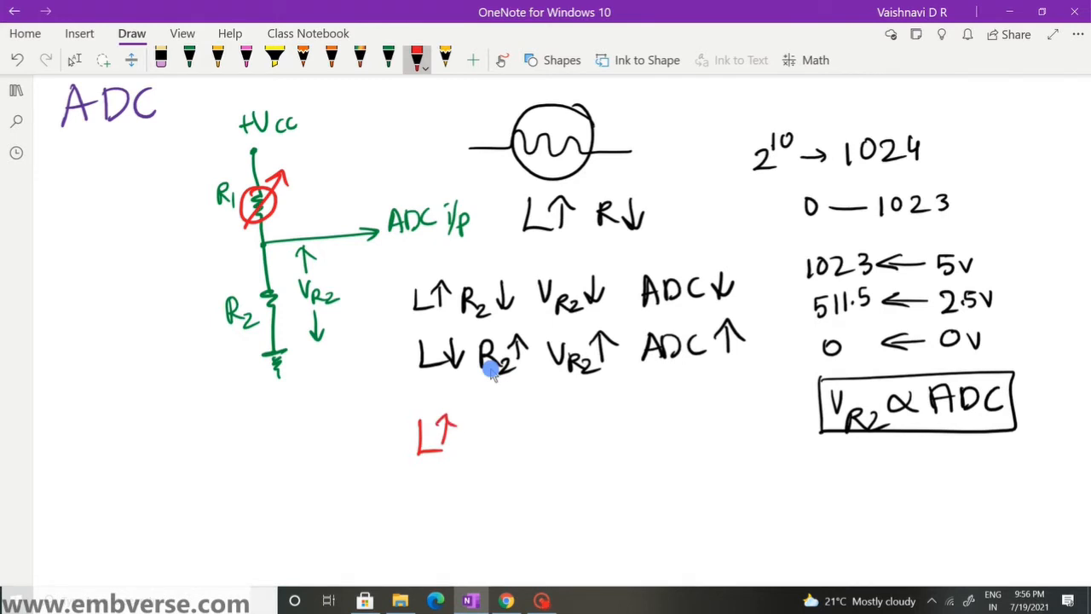
{"action": "left_click_drag", "start_coordinate": [475, 418], "coordinate": [475, 446]}
{"action": "mouse_move", "coordinate": [476, 418]}
{"action": "left_mouse_down"}
{"action": "mouse_move", "coordinate": [490, 422]}
{"action": "mouse_move", "coordinate": [479, 431]}
{"action": "left_mouse_up"}
{"action": "left_click_drag", "start_coordinate": [481, 431], "coordinate": [508, 455]}
{"action": "left_click_drag", "start_coordinate": [520, 419], "coordinate": [522, 448]}
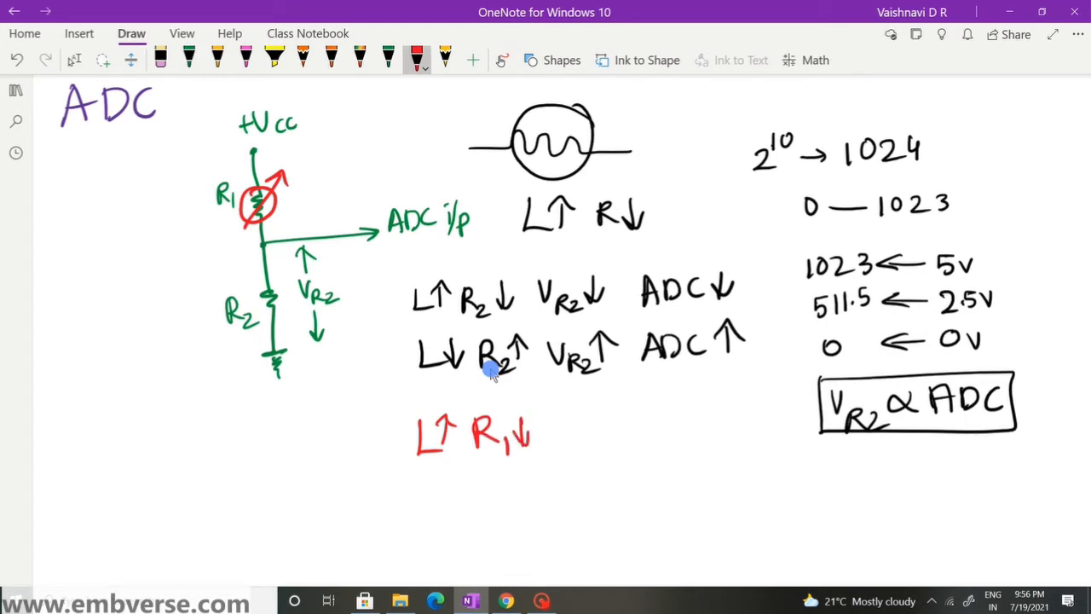
{"action": "mouse_move", "coordinate": [558, 415]}
{"action": "left_mouse_down"}
{"action": "mouse_move", "coordinate": [573, 415]}
{"action": "mouse_move", "coordinate": [580, 452]}
{"action": "mouse_move", "coordinate": [612, 454]}
{"action": "left_mouse_up"}
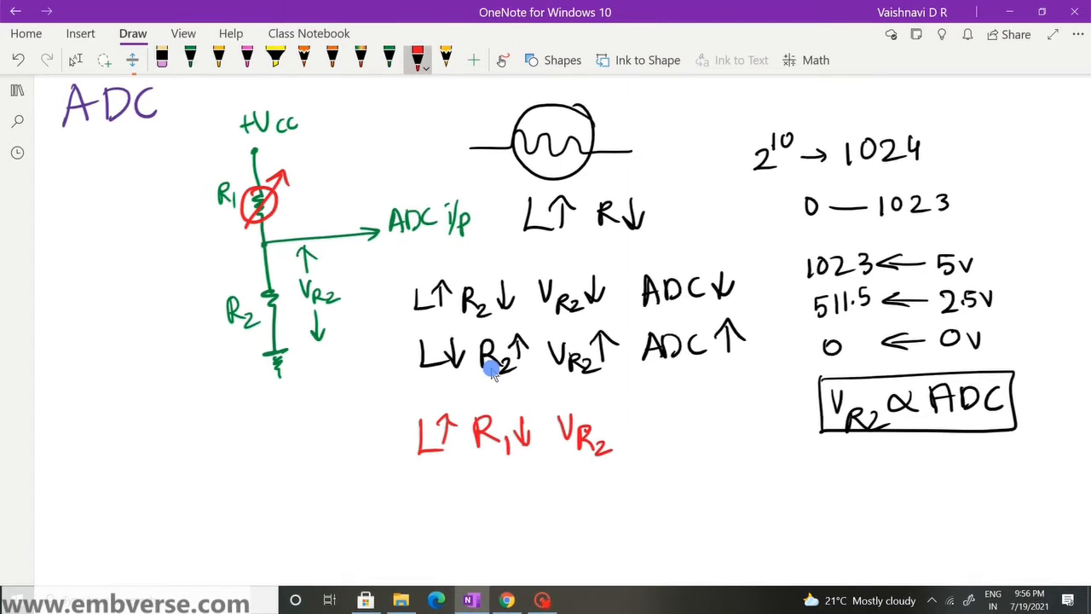
{"action": "mouse_move", "coordinate": [610, 450]}
{"action": "left_mouse_down"}
{"action": "mouse_move", "coordinate": [611, 406]}
{"action": "mouse_move", "coordinate": [626, 418]}
{"action": "left_mouse_up"}
- Write the divider formula "VR2 = R2 × Vcc / (R1 + R2)" below the circuit and complete the red relation with "ADC↑"
{"action": "left_click_drag", "start_coordinate": [91, 442], "coordinate": [107, 441]}
{"action": "mouse_move", "coordinate": [94, 448]}
{"action": "left_mouse_down"}
{"action": "mouse_move", "coordinate": [107, 447]}
{"action": "mouse_move", "coordinate": [56, 455]}
{"action": "mouse_move", "coordinate": [62, 431]}
{"action": "left_mouse_up"}
{"action": "mouse_move", "coordinate": [69, 443]}
{"action": "left_mouse_down"}
{"action": "mouse_move", "coordinate": [70, 467]}
{"action": "mouse_move", "coordinate": [88, 463]}
{"action": "left_mouse_up"}
{"action": "mouse_move", "coordinate": [119, 417]}
{"action": "left_mouse_down"}
{"action": "mouse_move", "coordinate": [121, 441]}
{"action": "mouse_move", "coordinate": [155, 444]}
{"action": "left_mouse_up"}
{"action": "mouse_move", "coordinate": [152, 417]}
{"action": "left_mouse_down"}
{"action": "mouse_move", "coordinate": [167, 428]}
{"action": "mouse_move", "coordinate": [153, 437]}
{"action": "mouse_move", "coordinate": [184, 409]}
{"action": "mouse_move", "coordinate": [192, 426]}
{"action": "left_mouse_up"}
{"action": "left_click_drag", "start_coordinate": [213, 417], "coordinate": [205, 427]}
{"action": "left_click_drag", "start_coordinate": [114, 452], "coordinate": [215, 439]}
{"action": "mouse_move", "coordinate": [141, 465]}
{"action": "left_mouse_down"}
{"action": "mouse_move", "coordinate": [143, 485]}
{"action": "mouse_move", "coordinate": [153, 483]}
{"action": "left_mouse_up"}
{"action": "mouse_move", "coordinate": [156, 468]}
{"action": "left_mouse_down"}
{"action": "mouse_move", "coordinate": [159, 487]}
{"action": "mouse_move", "coordinate": [182, 469]}
{"action": "left_mouse_up"}
{"action": "mouse_move", "coordinate": [174, 461]}
{"action": "left_mouse_down"}
{"action": "mouse_move", "coordinate": [174, 480]}
{"action": "mouse_move", "coordinate": [189, 479]}
{"action": "left_mouse_up"}
{"action": "left_click_drag", "start_coordinate": [191, 457], "coordinate": [236, 483]}
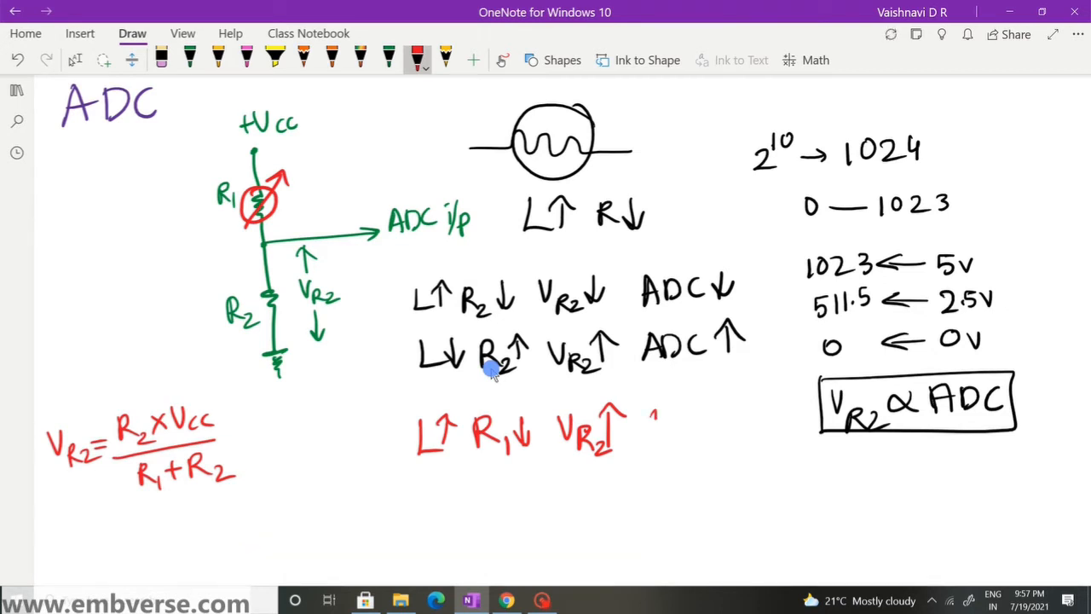
{"action": "mouse_move", "coordinate": [658, 409]}
{"action": "left_mouse_down"}
{"action": "mouse_move", "coordinate": [670, 437]}
{"action": "mouse_move", "coordinate": [728, 433]}
{"action": "mouse_move", "coordinate": [740, 403]}
{"action": "mouse_move", "coordinate": [753, 412]}
{"action": "left_mouse_up"}
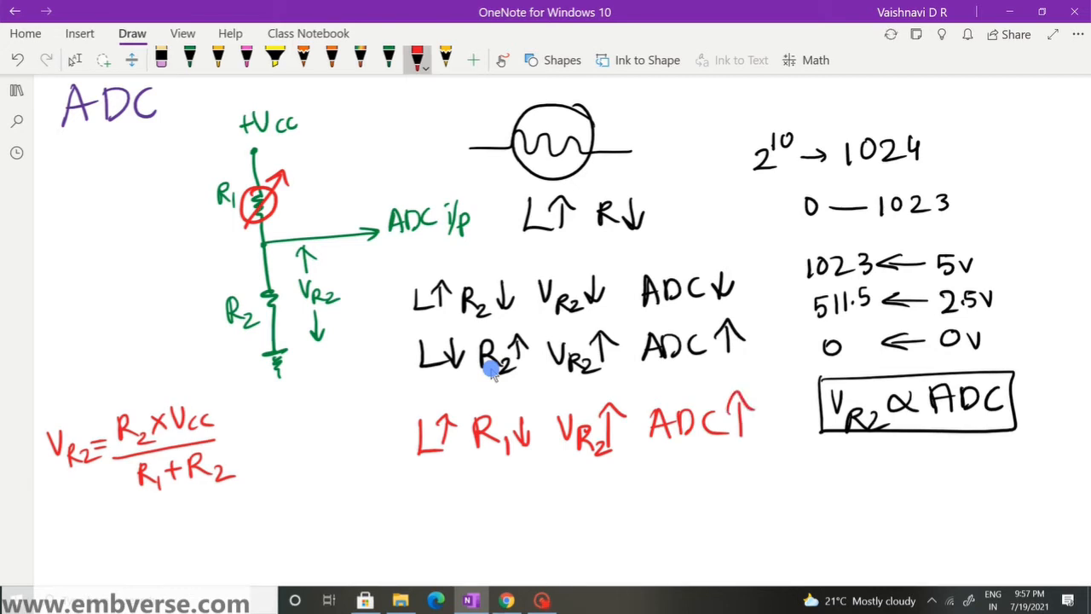
- Draw red boxes around both rising-light relations and circle their "R2↓" and "R1↓" terms
{"action": "mouse_move", "coordinate": [404, 278]}
{"action": "left_mouse_down"}
{"action": "mouse_move", "coordinate": [728, 254]}
{"action": "mouse_move", "coordinate": [731, 296]}
{"action": "left_mouse_up"}
{"action": "mouse_move", "coordinate": [404, 278]}
{"action": "left_mouse_down"}
{"action": "mouse_move", "coordinate": [501, 322]}
{"action": "mouse_move", "coordinate": [721, 308]}
{"action": "left_mouse_up"}
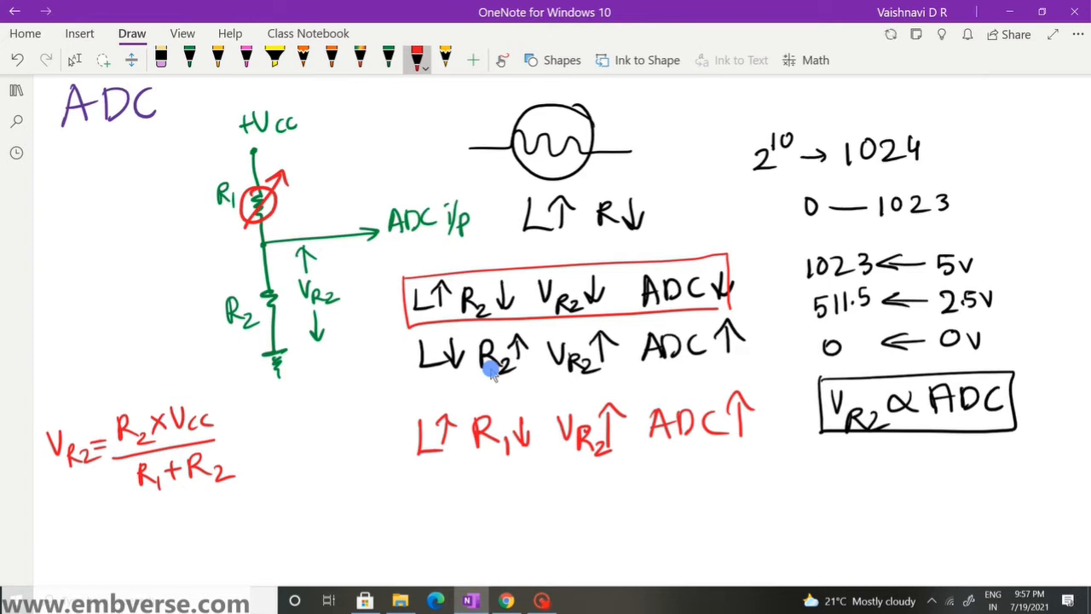
{"action": "mouse_move", "coordinate": [406, 458]}
{"action": "left_mouse_down"}
{"action": "mouse_move", "coordinate": [442, 397]}
{"action": "mouse_move", "coordinate": [730, 384]}
{"action": "mouse_move", "coordinate": [764, 438]}
{"action": "left_mouse_up"}
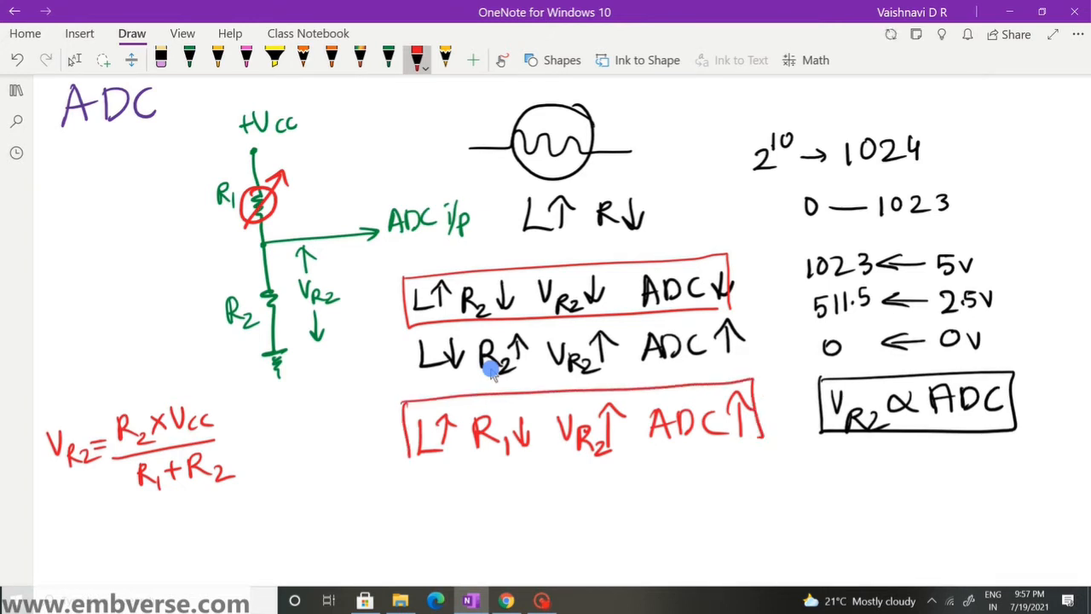
{"action": "left_click_drag", "start_coordinate": [406, 461], "coordinate": [750, 445]}
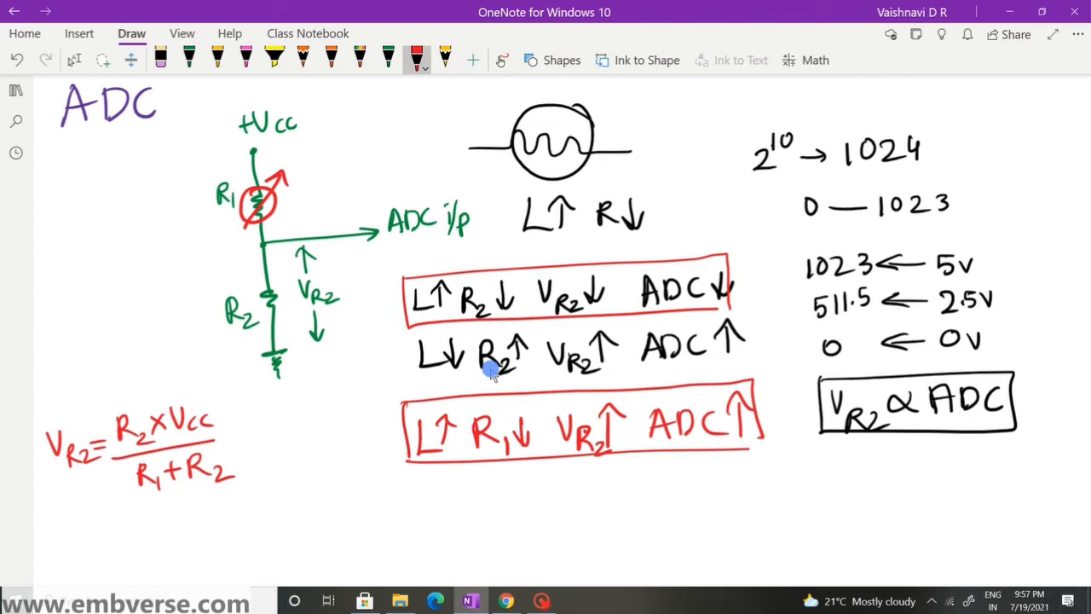
{"action": "mouse_move", "coordinate": [509, 277]}
{"action": "left_mouse_down"}
{"action": "mouse_move", "coordinate": [454, 306]}
{"action": "mouse_move", "coordinate": [460, 288]}
{"action": "mouse_move", "coordinate": [515, 319]}
{"action": "left_mouse_up"}
{"action": "mouse_move", "coordinate": [521, 401]}
{"action": "left_mouse_down"}
{"action": "mouse_move", "coordinate": [536, 426]}
{"action": "mouse_move", "coordinate": [510, 402]}
{"action": "left_mouse_up"}
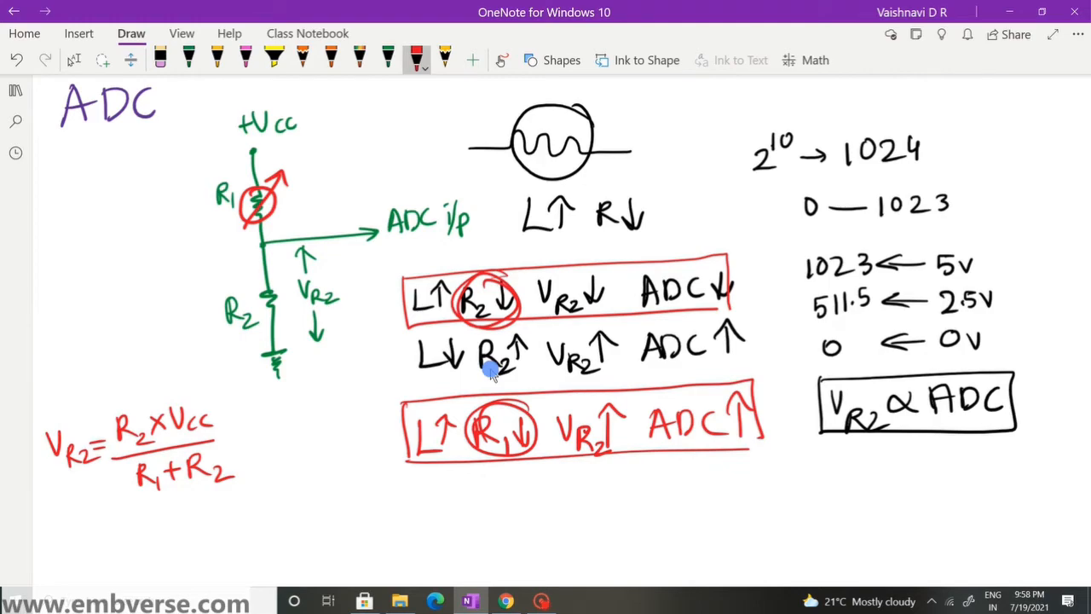
- Switch to Tinkercad and examine the LU-5-R relays wired to the light bulbs up close
{"action": "left_click", "coordinate": [507, 599]}
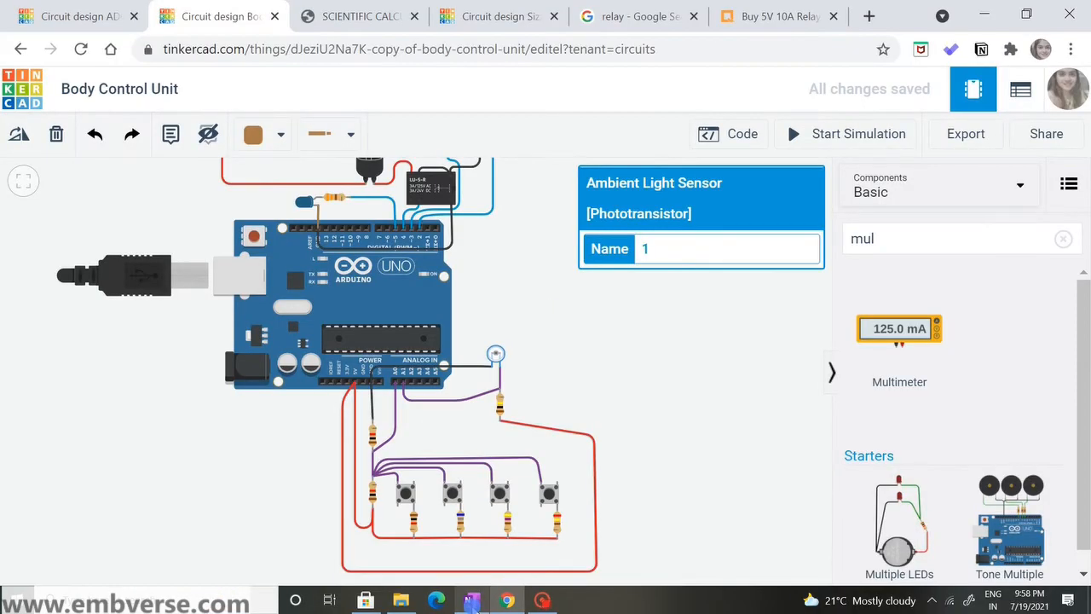
{"action": "left_click", "coordinate": [395, 590]}
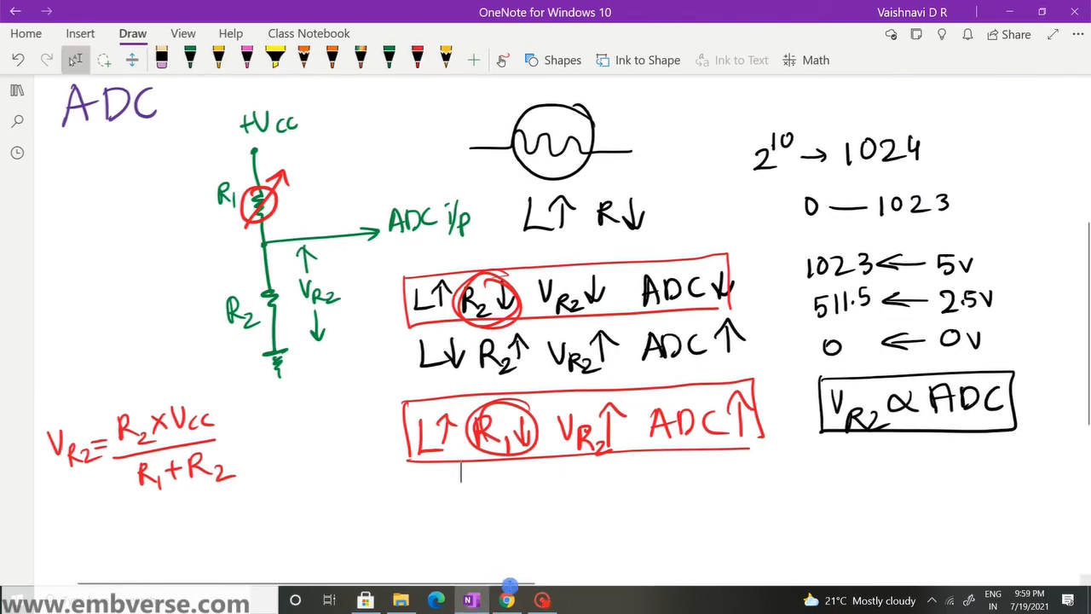
{"action": "scroll", "coordinate": [531, 461], "scroll_direction": "down", "scroll_amount": 2}
{"action": "scroll", "coordinate": [530, 461], "scroll_direction": "down", "scroll_amount": 5}
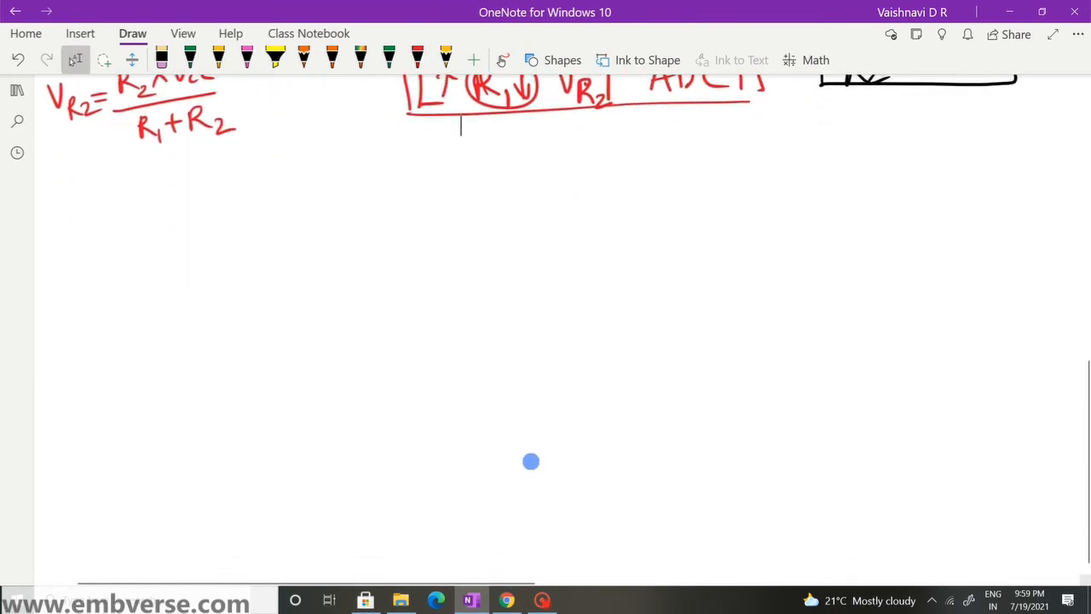
{"action": "left_click", "coordinate": [505, 600]}
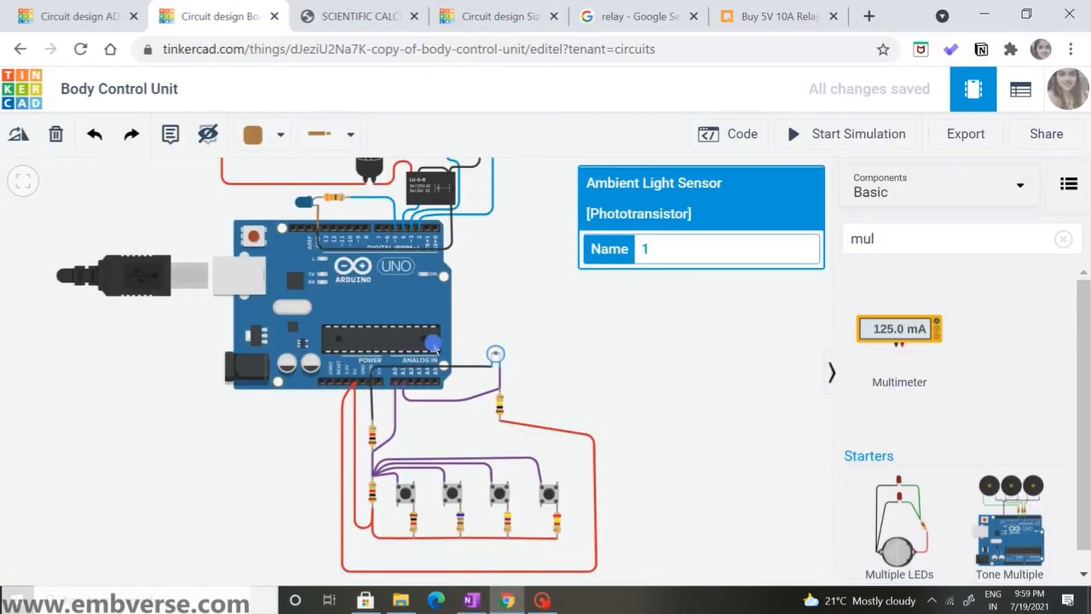
{"action": "left_click", "coordinate": [480, 317]}
{"action": "scroll", "coordinate": [465, 359], "scroll_direction": "up", "scroll_amount": 1}
{"action": "left_click_drag", "start_coordinate": [466, 360], "coordinate": [468, 412]}
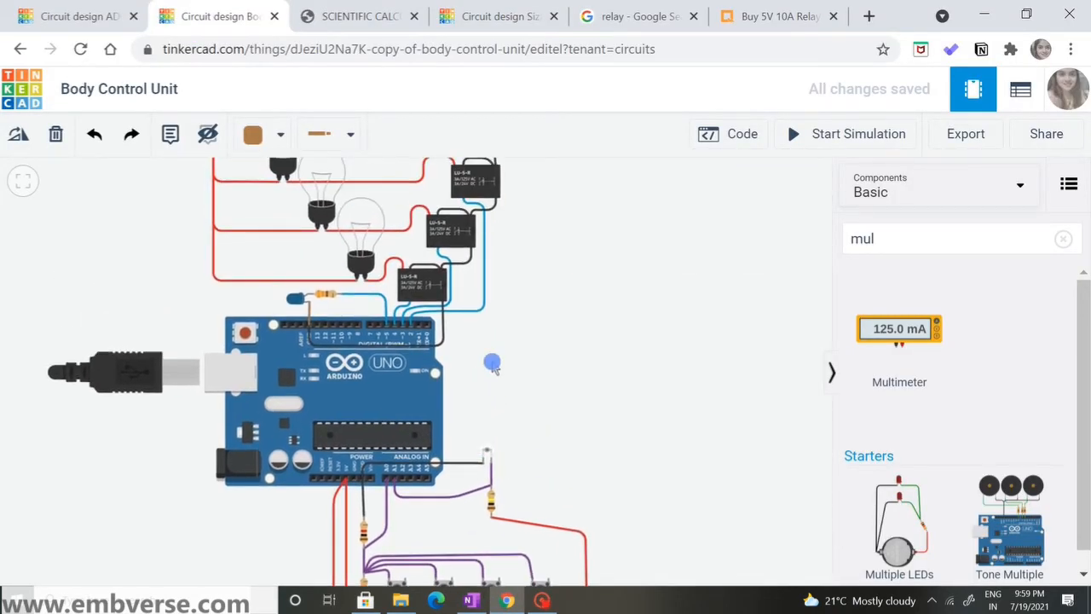
{"action": "left_click_drag", "start_coordinate": [492, 363], "coordinate": [486, 440]}
{"action": "left_click_drag", "start_coordinate": [518, 298], "coordinate": [529, 324]}
{"action": "scroll", "coordinate": [520, 319], "scroll_direction": "up", "scroll_amount": 1}
{"action": "scroll", "coordinate": [518, 318], "scroll_direction": "up", "scroll_amount": 1}
{"action": "scroll", "coordinate": [528, 329], "scroll_direction": "up", "scroll_amount": 1}
{"action": "scroll", "coordinate": [528, 329], "scroll_direction": "up", "scroll_amount": 1}
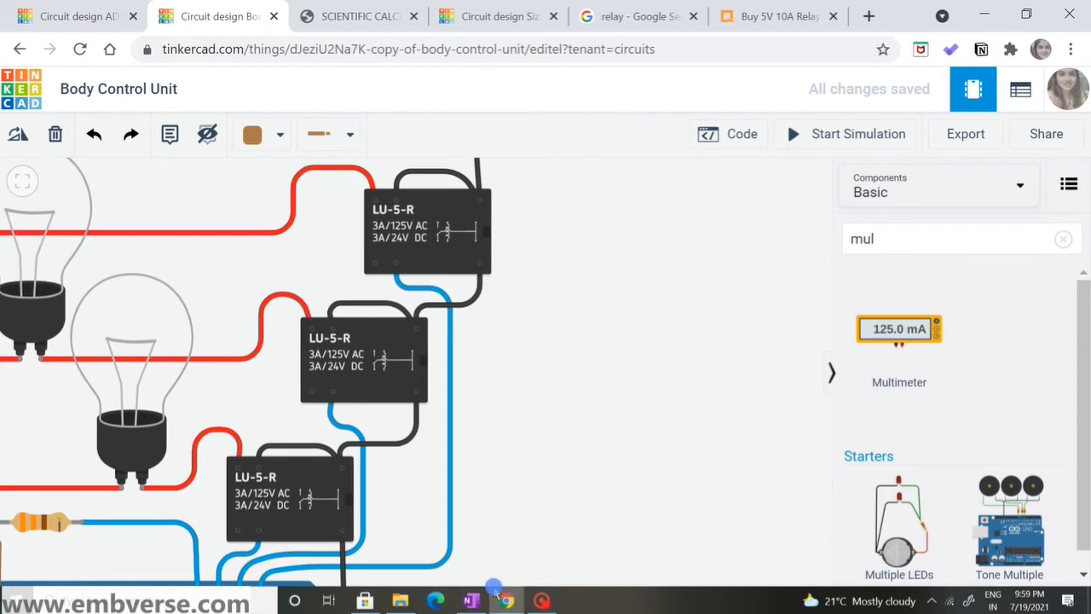
- Switch to OneNote and sketch six relay terminals in purple, with a coil joining the middle pair and a connected line joining the right pair
{"action": "left_click", "coordinate": [500, 592]}
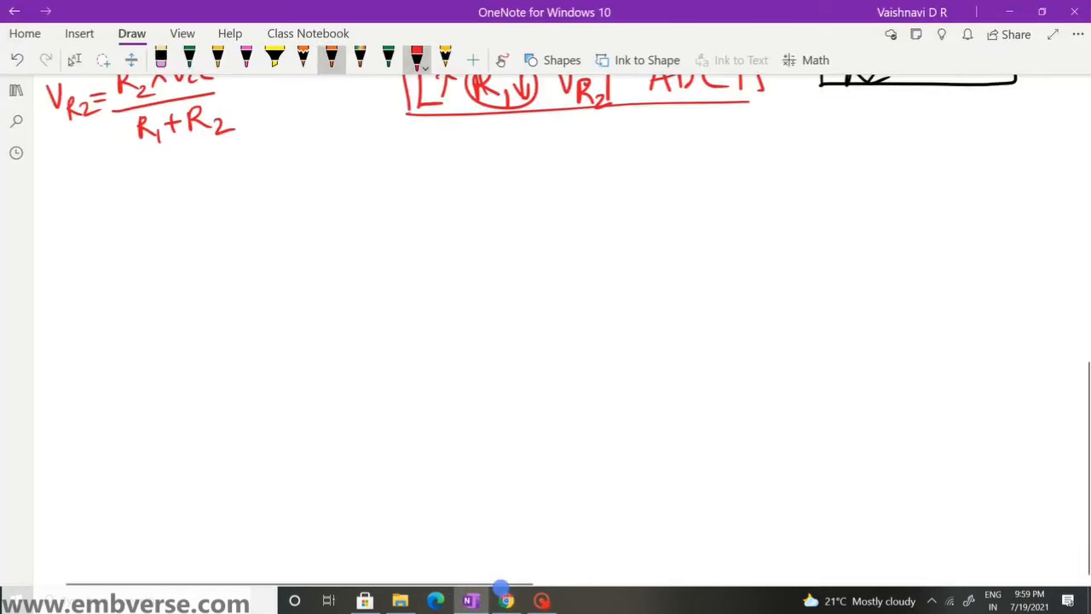
{"action": "left_click", "coordinate": [189, 59]}
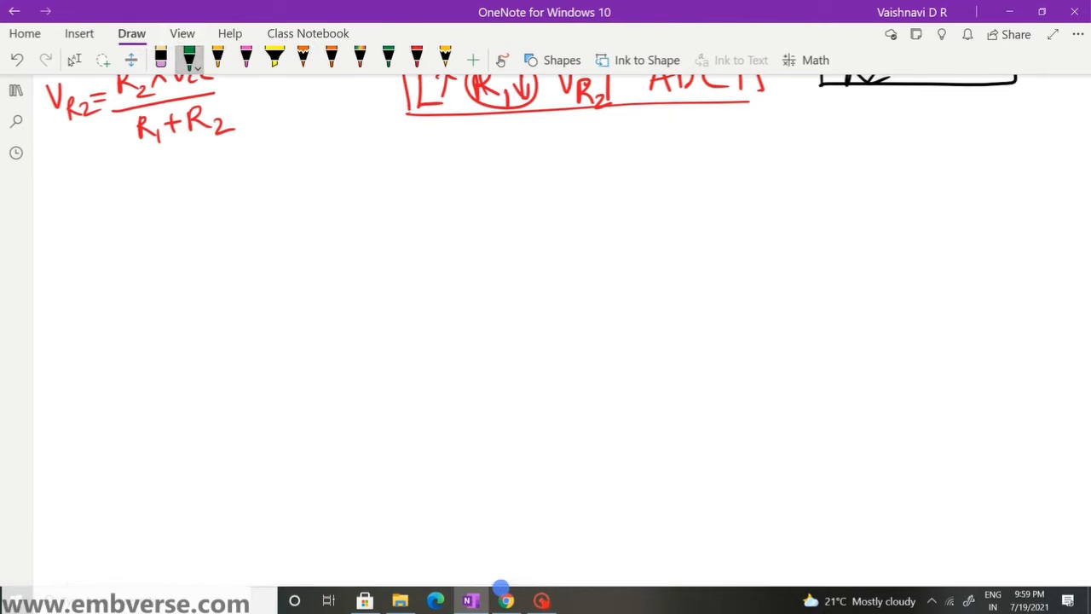
{"action": "left_click", "coordinate": [189, 59]}
{"action": "left_click", "coordinate": [197, 181]}
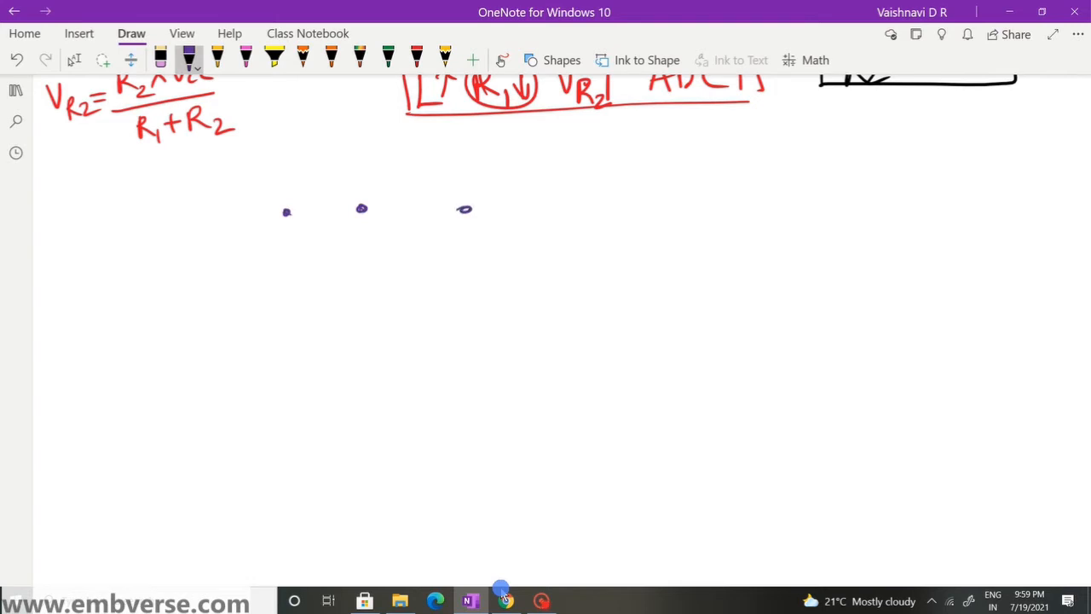
{"action": "left_click", "coordinate": [374, 324]}
{"action": "left_click", "coordinate": [471, 315]}
{"action": "left_click_drag", "start_coordinate": [464, 209], "coordinate": [468, 315]}
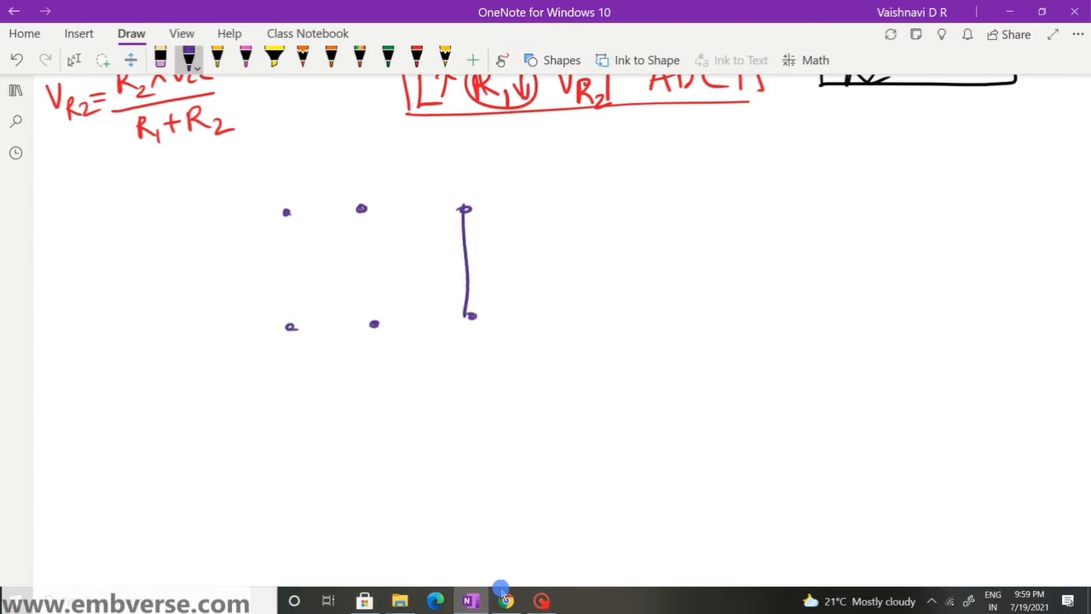
{"action": "left_click_drag", "start_coordinate": [361, 209], "coordinate": [374, 324]}
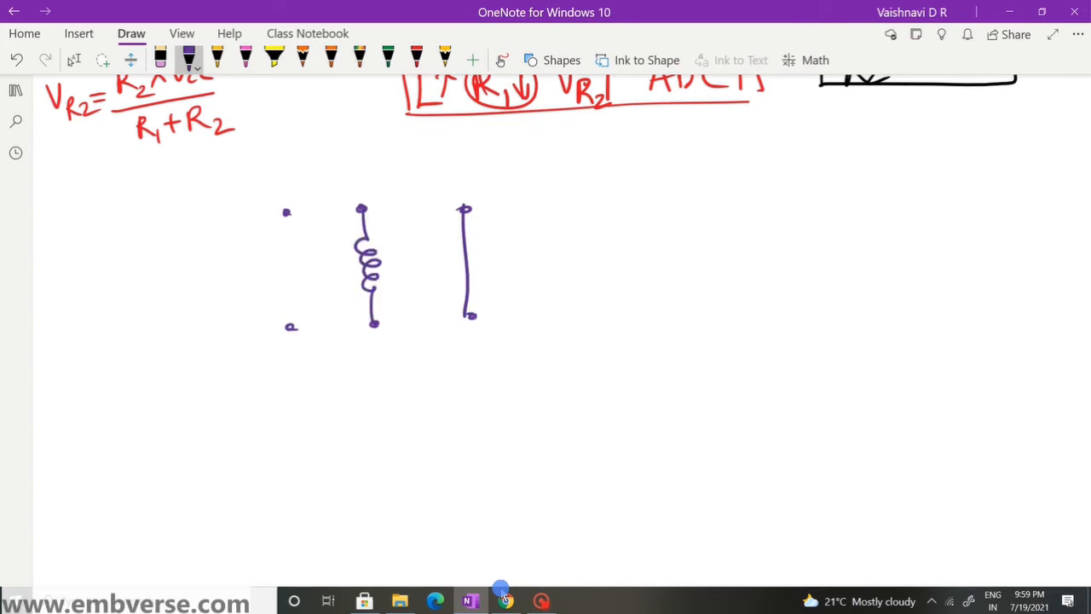
{"action": "left_click_drag", "start_coordinate": [381, 260], "coordinate": [466, 260]}
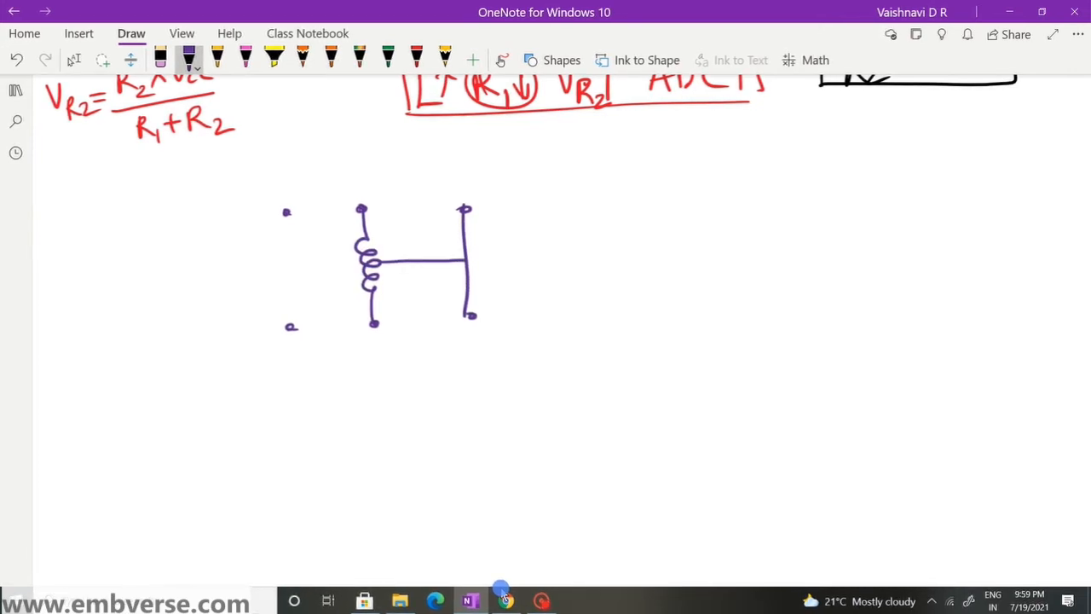
- Add the relay's two contact stubs with a switch arm pointing to the lower one, and label them "NO" and "NC"
{"action": "left_click_drag", "start_coordinate": [287, 215], "coordinate": [289, 244]}
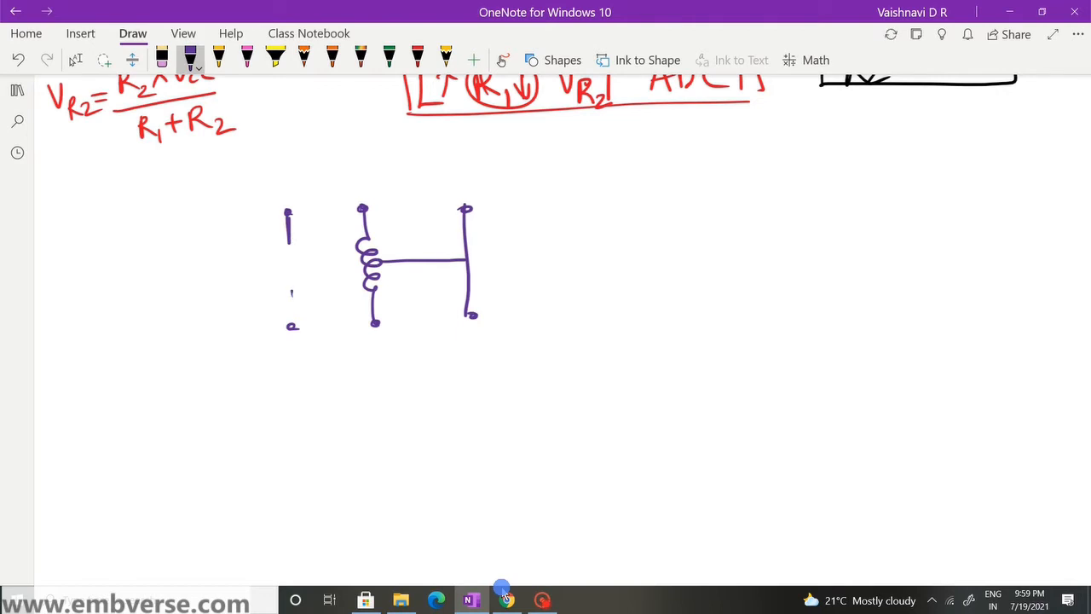
{"action": "left_click_drag", "start_coordinate": [292, 291], "coordinate": [292, 327]}
{"action": "left_click_drag", "start_coordinate": [317, 263], "coordinate": [365, 263]}
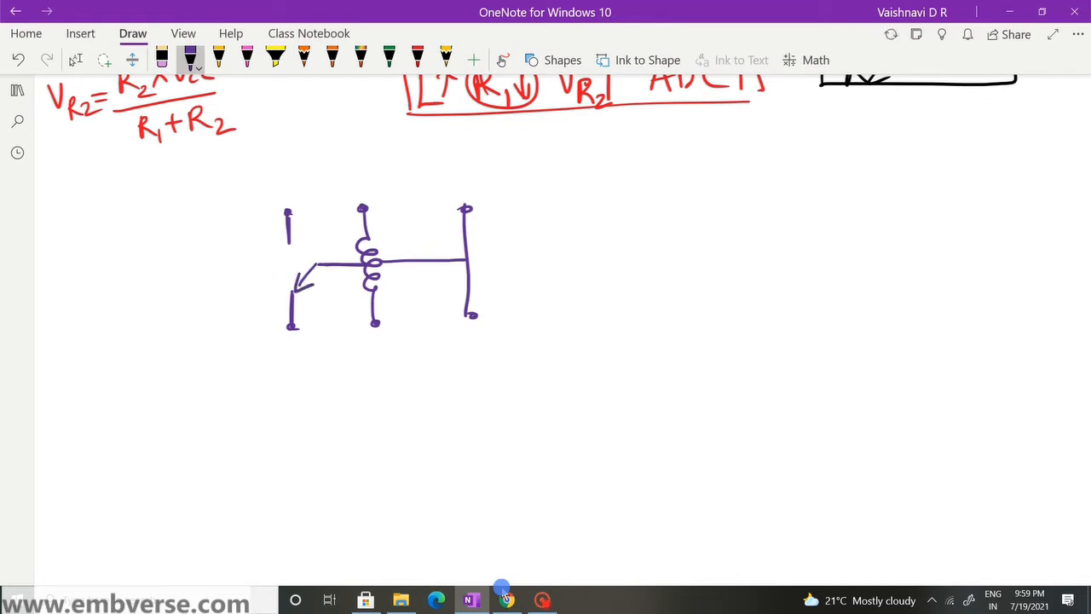
{"action": "left_click_drag", "start_coordinate": [249, 181], "coordinate": [247, 201]}
{"action": "left_click_drag", "start_coordinate": [248, 178], "coordinate": [271, 174]}
{"action": "mouse_move", "coordinate": [238, 343]}
{"action": "left_mouse_down"}
{"action": "mouse_move", "coordinate": [239, 364]}
{"action": "mouse_move", "coordinate": [252, 343]}
{"action": "mouse_move", "coordinate": [285, 360]}
{"action": "left_mouse_up"}
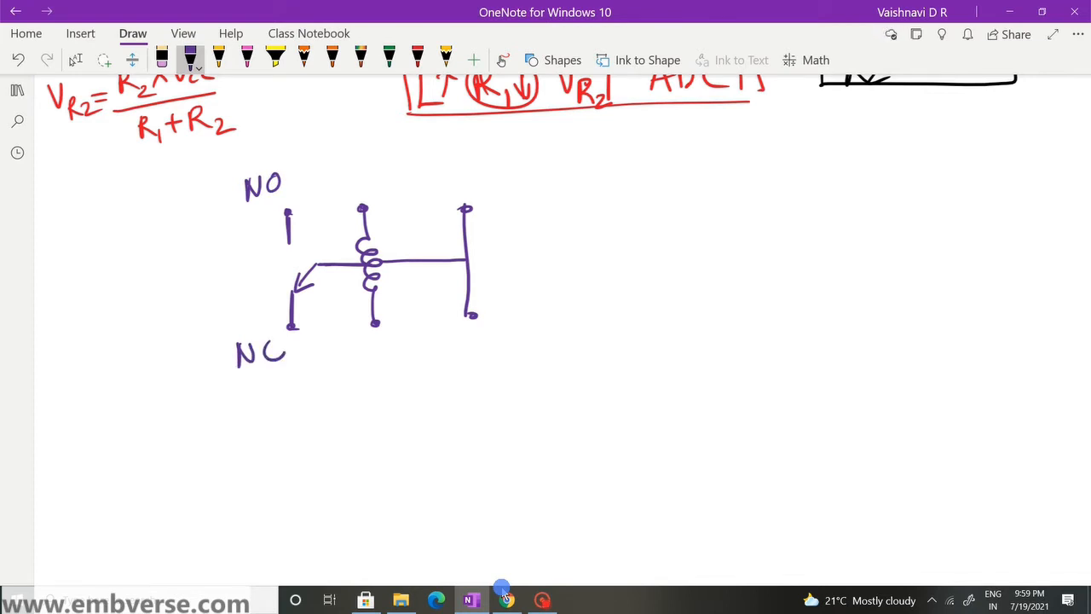
- Compare the relay sketch with the Tinkercad relays, and browse the Google relay images for a relay module with labelled contacts
{"action": "left_click", "coordinate": [507, 601]}
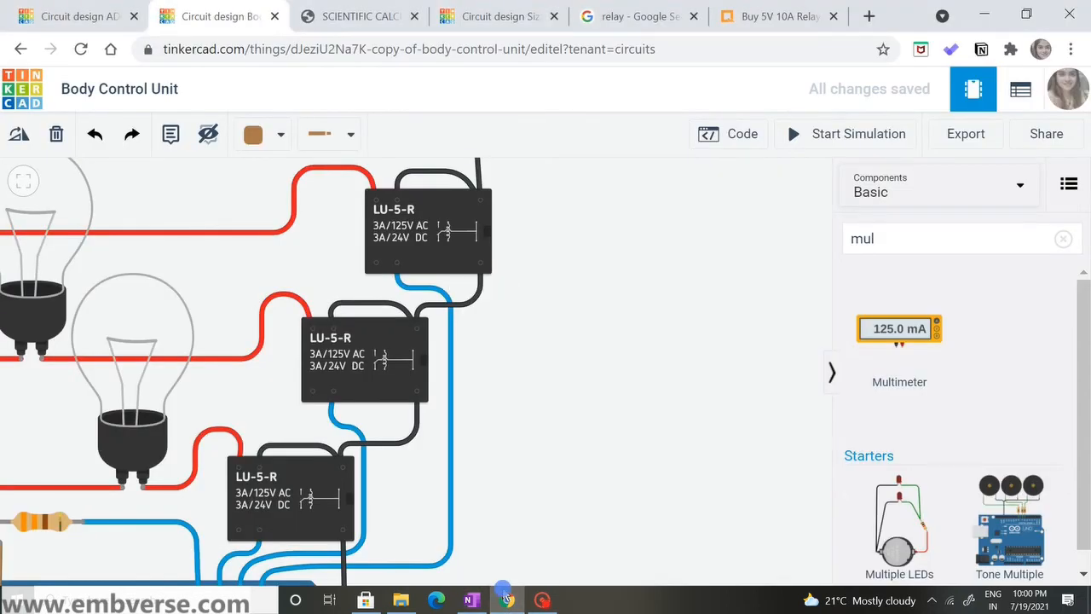
{"action": "left_click", "coordinate": [469, 597]}
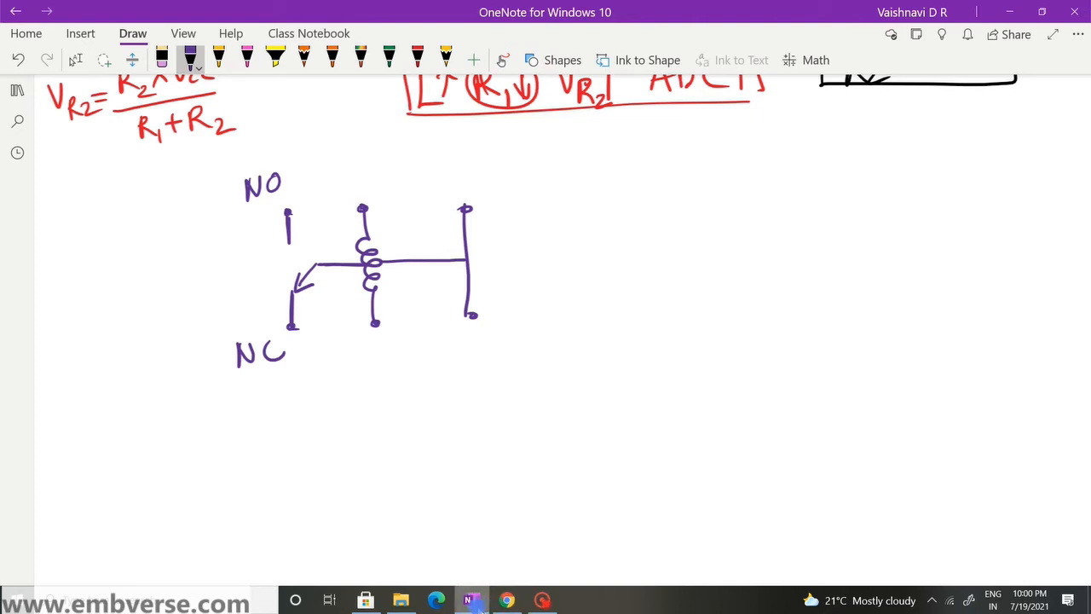
{"action": "left_click", "coordinate": [472, 600]}
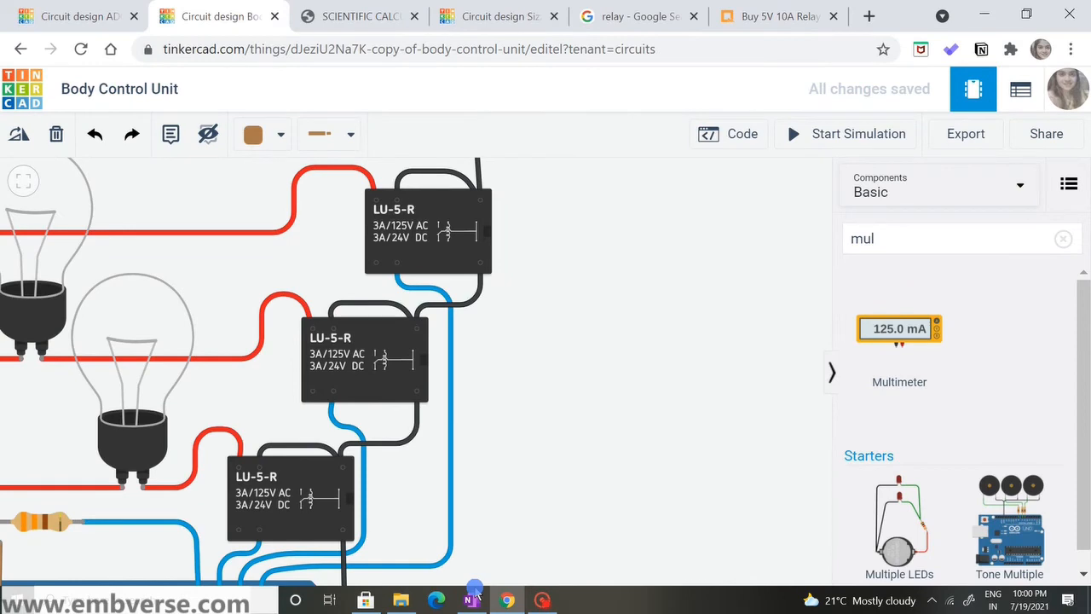
{"action": "left_click", "coordinate": [638, 16]}
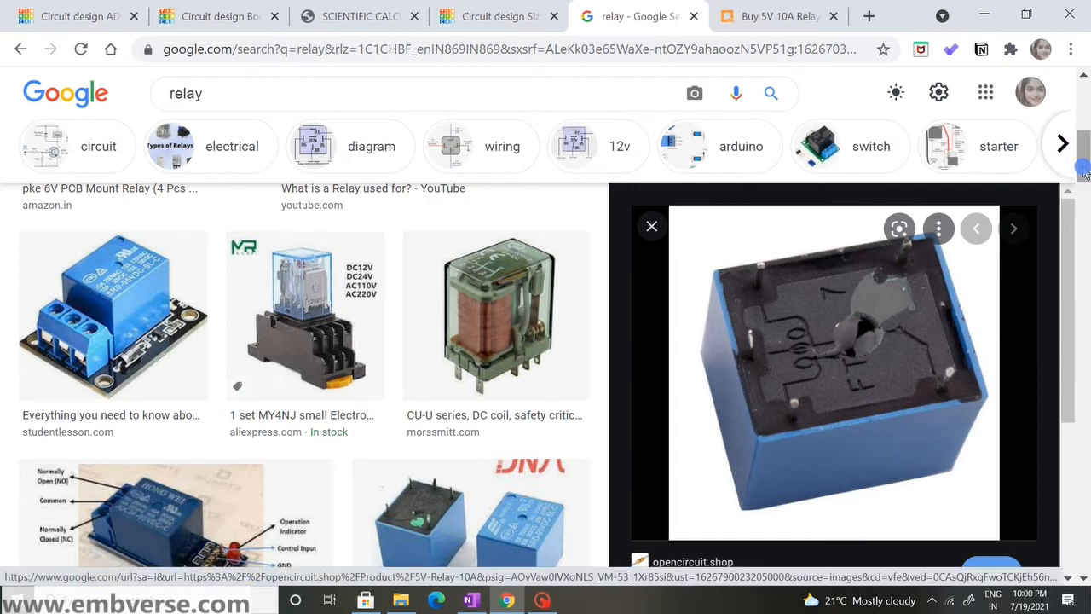
{"action": "scroll", "coordinate": [1083, 175], "scroll_direction": "down", "scroll_amount": 1}
{"action": "scroll", "coordinate": [1083, 177], "scroll_direction": "down", "scroll_amount": 1}
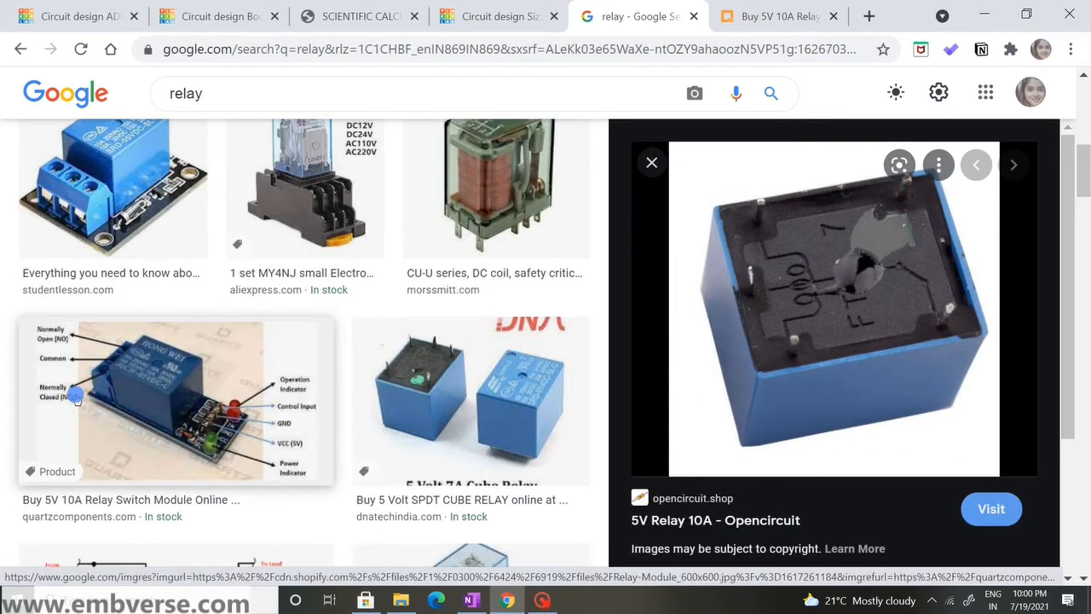
- Examine the 5V 10A relay module's product page, return to the Body Control Unit's relays in Tinkercad, and switch to OneNote
{"action": "key", "text": "ctrl+Tab"}
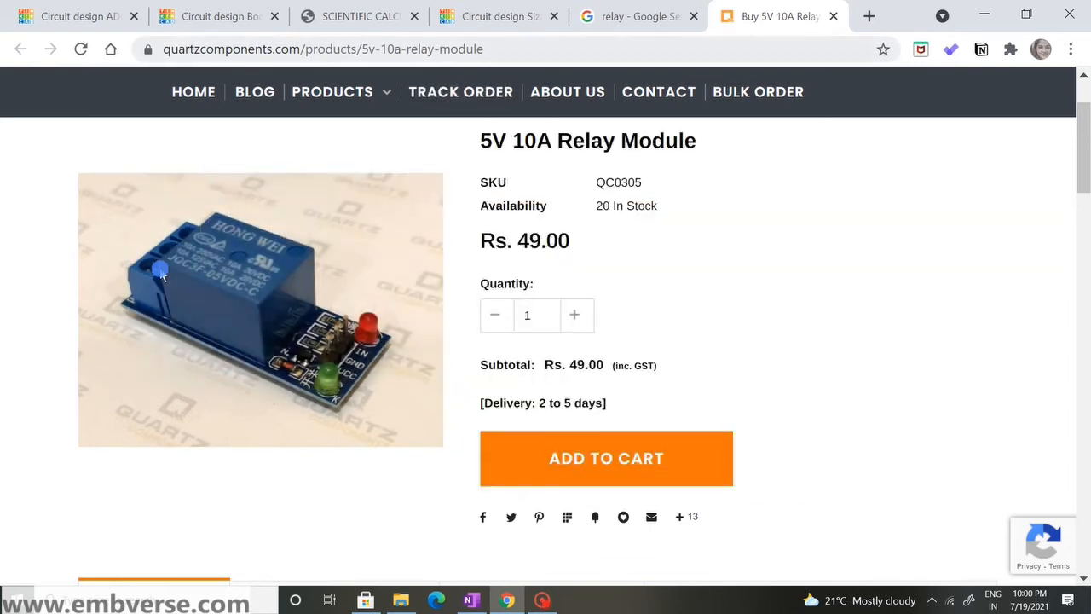
{"action": "key", "text": "ctrl+shift+Tab"}
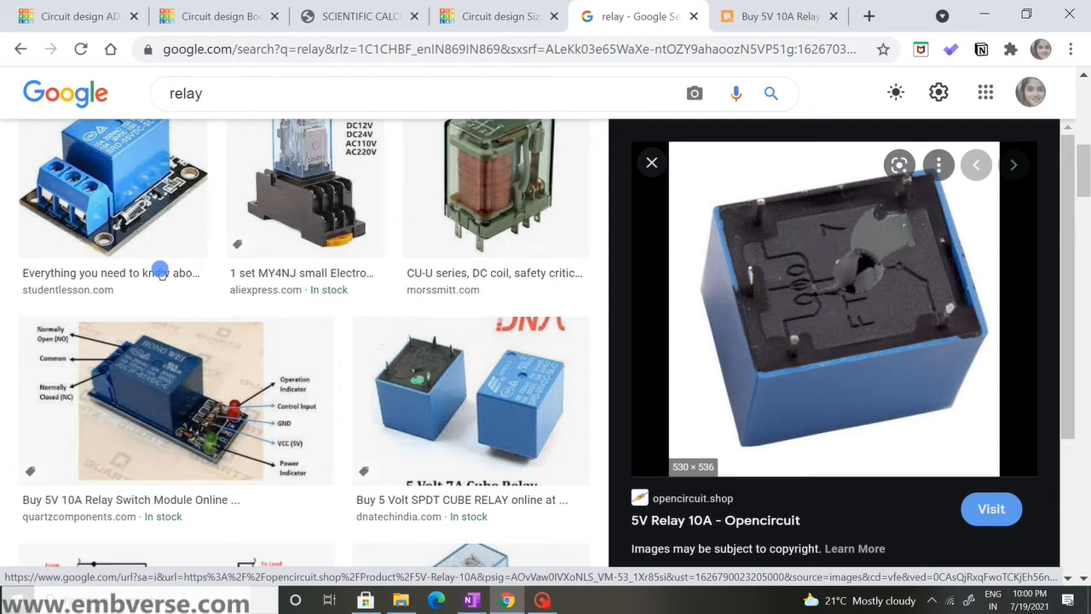
{"action": "key", "text": "ctrl+shift+Tab"}
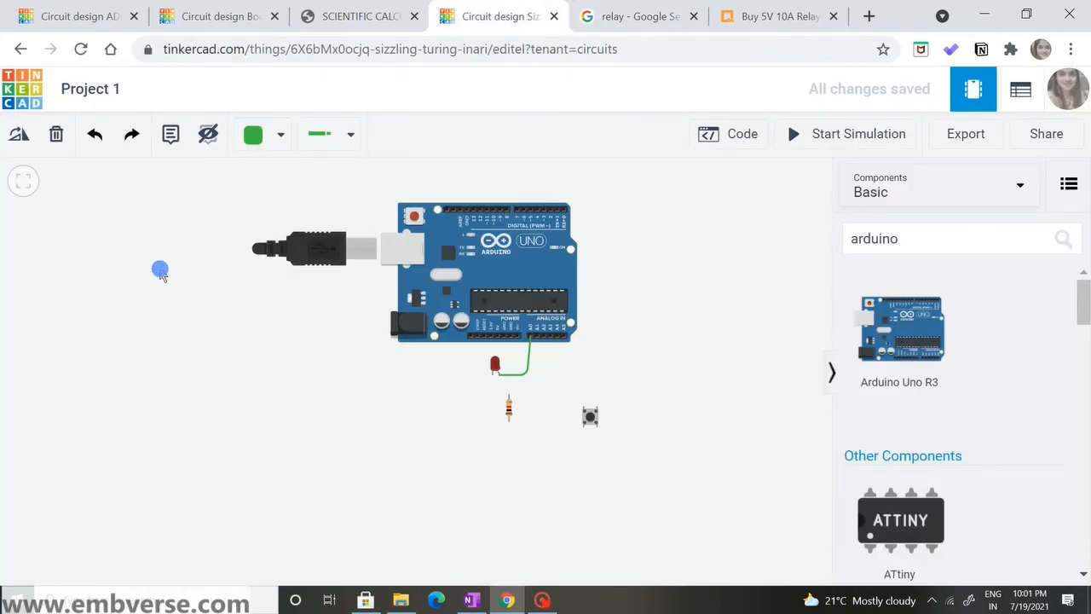
{"action": "key", "text": "ctrl+shift+Tab"}
{"action": "key", "text": "ctrl+shift+Tab"}
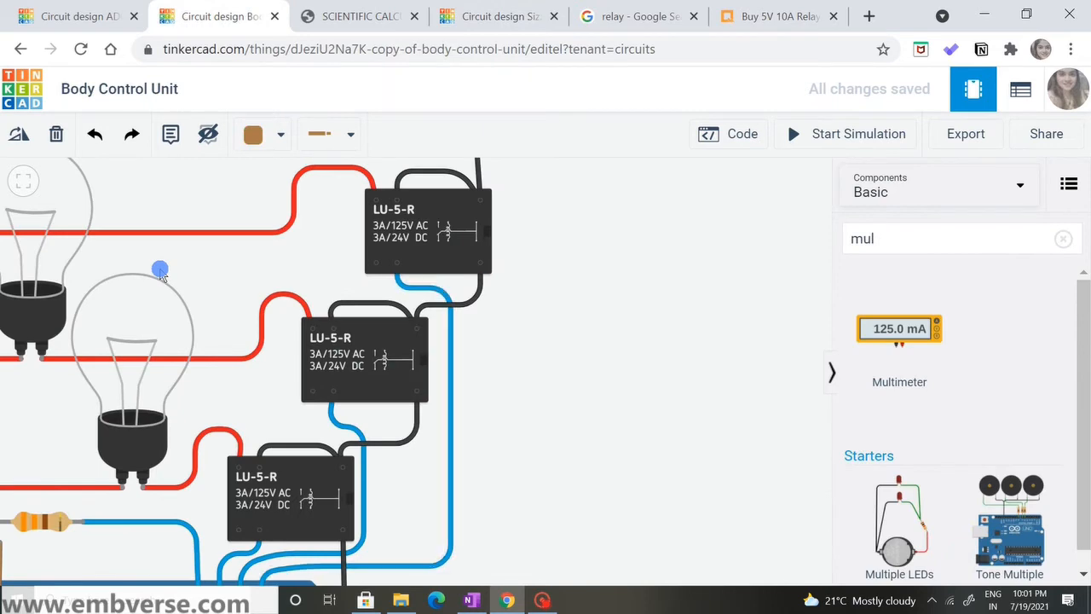
{"action": "left_click", "coordinate": [507, 600]}
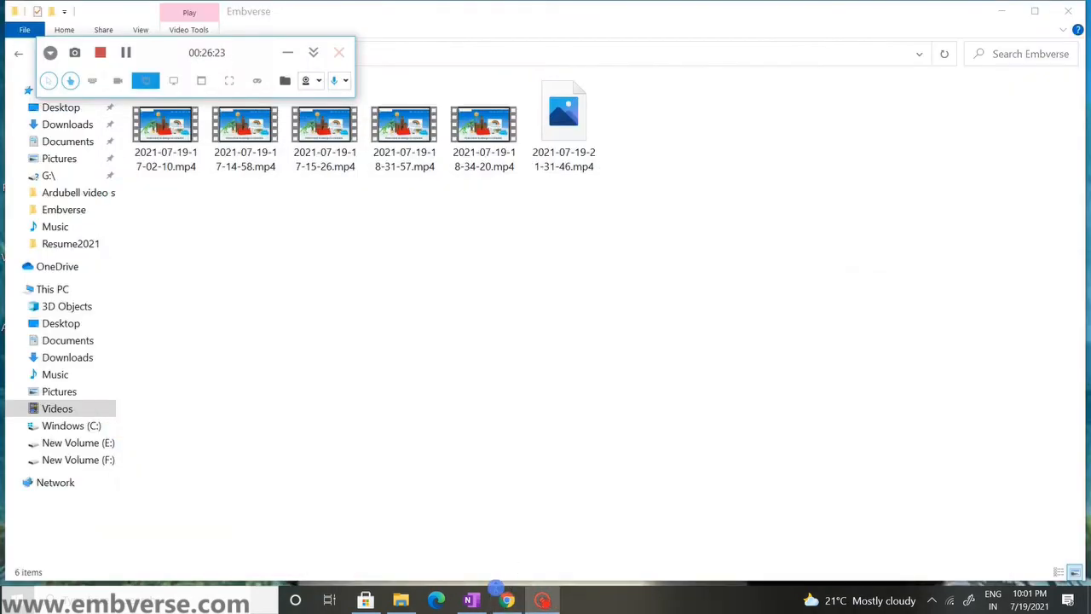
{"action": "left_click", "coordinate": [507, 600]}
{"action": "left_click", "coordinate": [481, 590]}
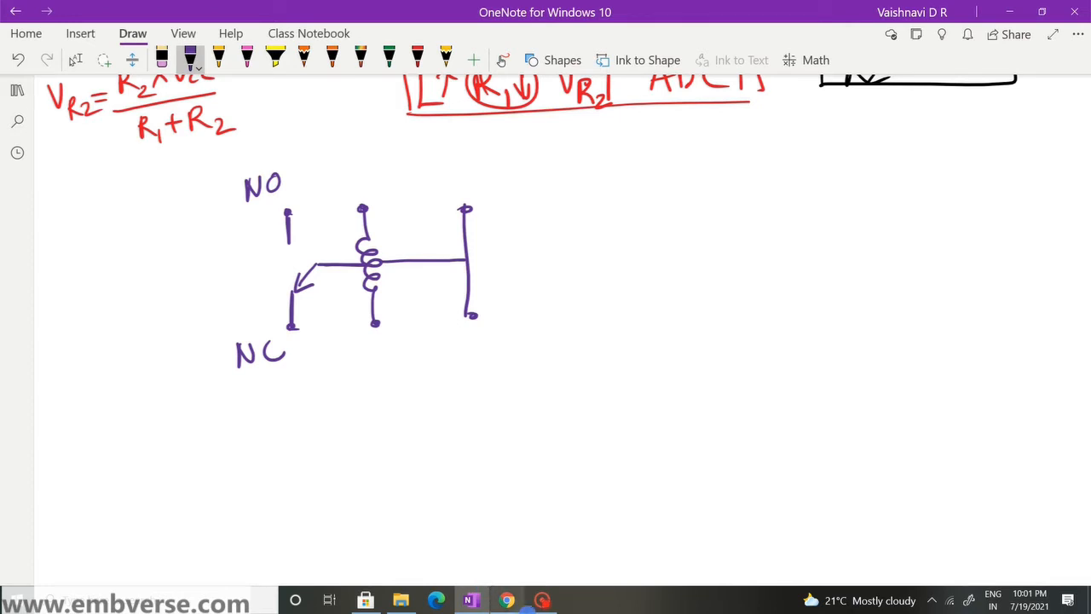
- On blank space beside the relay sketch, draw a purple light bulb wired to a contact, with a second contact and lead facing it
{"action": "scroll", "coordinate": [763, 326], "scroll_direction": "up", "scroll_amount": 1}
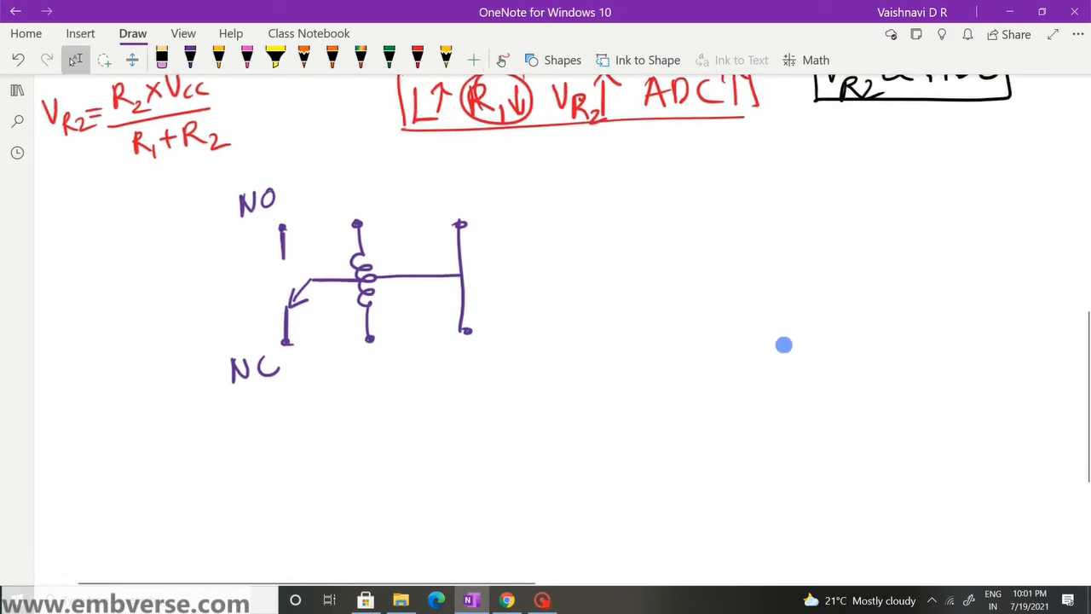
{"action": "scroll", "coordinate": [785, 344], "scroll_direction": "right", "scroll_amount": 4}
{"action": "scroll", "coordinate": [784, 344], "scroll_direction": "down", "scroll_amount": 3}
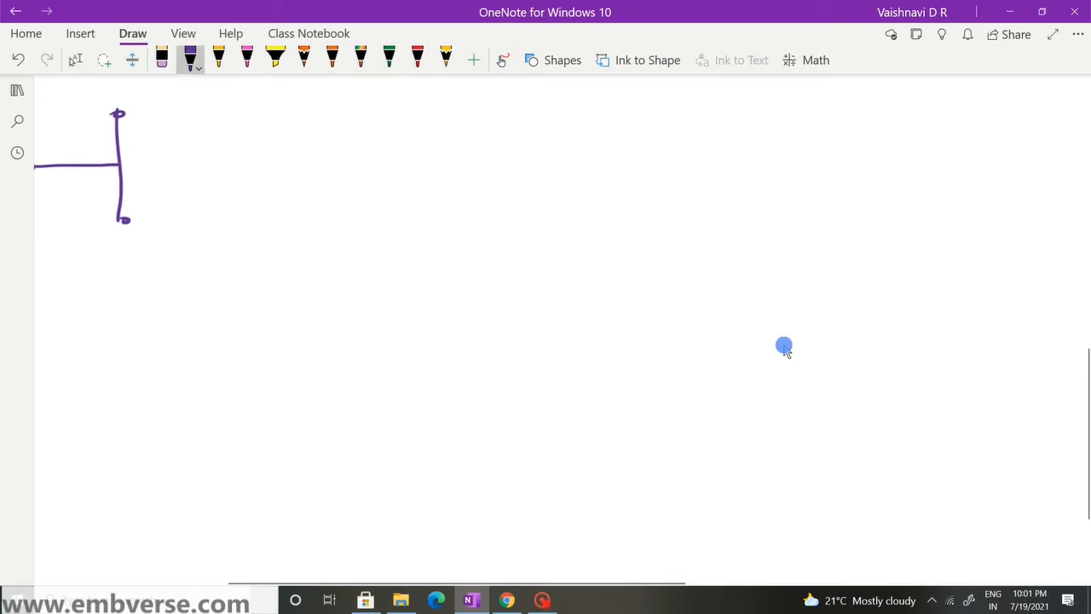
{"action": "mouse_move", "coordinate": [374, 272]}
{"action": "left_mouse_down"}
{"action": "mouse_move", "coordinate": [467, 268]}
{"action": "mouse_move", "coordinate": [461, 215]}
{"action": "mouse_move", "coordinate": [482, 220]}
{"action": "mouse_move", "coordinate": [490, 256]}
{"action": "mouse_move", "coordinate": [527, 259]}
{"action": "left_mouse_up"}
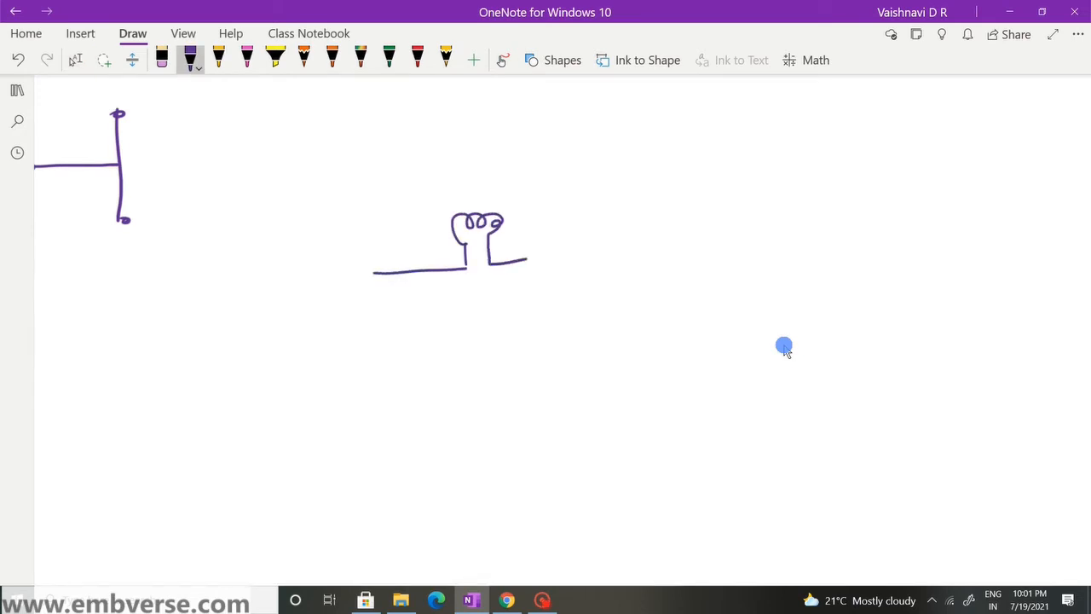
{"action": "mouse_move", "coordinate": [505, 201]}
{"action": "left_mouse_down"}
{"action": "mouse_move", "coordinate": [474, 250]}
{"action": "mouse_move", "coordinate": [503, 196]}
{"action": "left_mouse_up"}
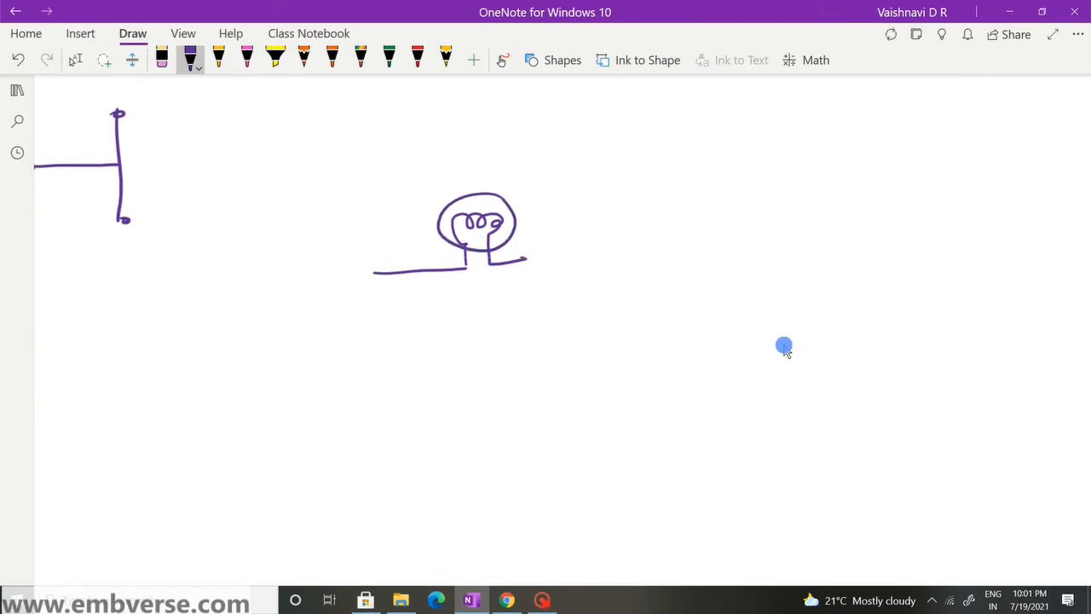
{"action": "left_click_drag", "start_coordinate": [521, 258], "coordinate": [736, 251]}
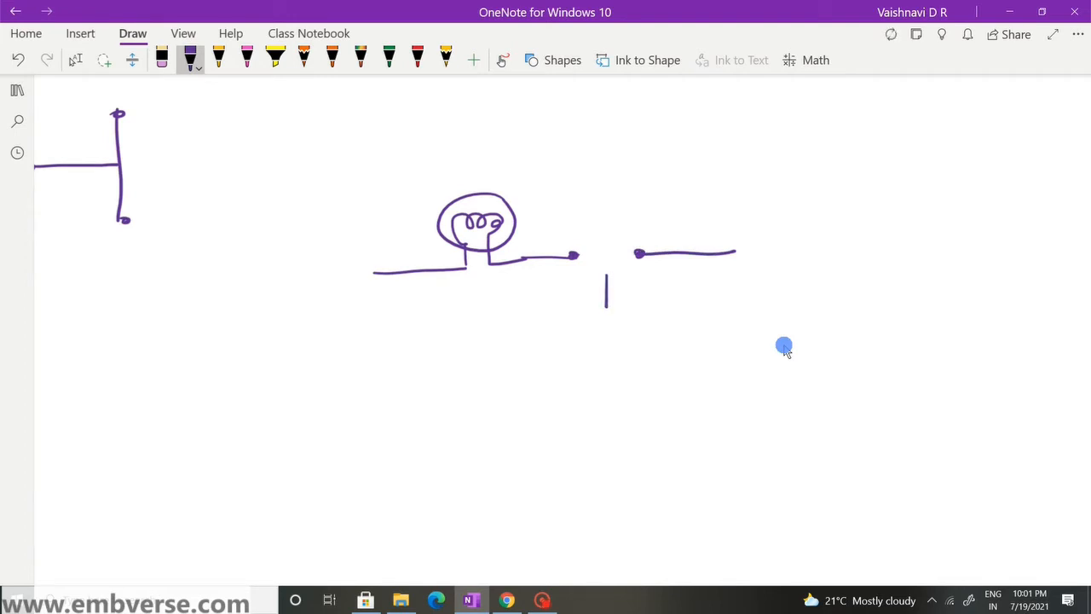
- Add the switch arm pointing to the free contact, a horizontal coil across its stem, and the common line beneath
{"action": "left_click_drag", "start_coordinate": [607, 276], "coordinate": [638, 254]}
{"action": "left_click_drag", "start_coordinate": [477, 330], "coordinate": [647, 312]}
{"action": "left_click_drag", "start_coordinate": [752, 315], "coordinate": [797, 314]}
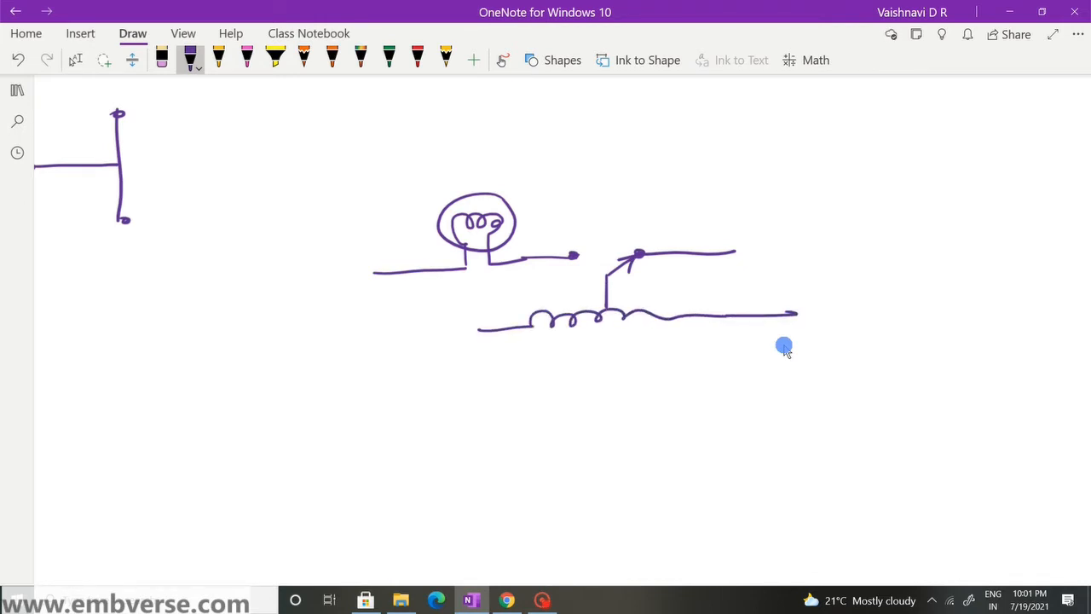
{"action": "mouse_move", "coordinate": [606, 317]}
{"action": "left_mouse_down"}
{"action": "mouse_move", "coordinate": [608, 370]}
{"action": "mouse_move", "coordinate": [689, 366]}
{"action": "left_mouse_up"}
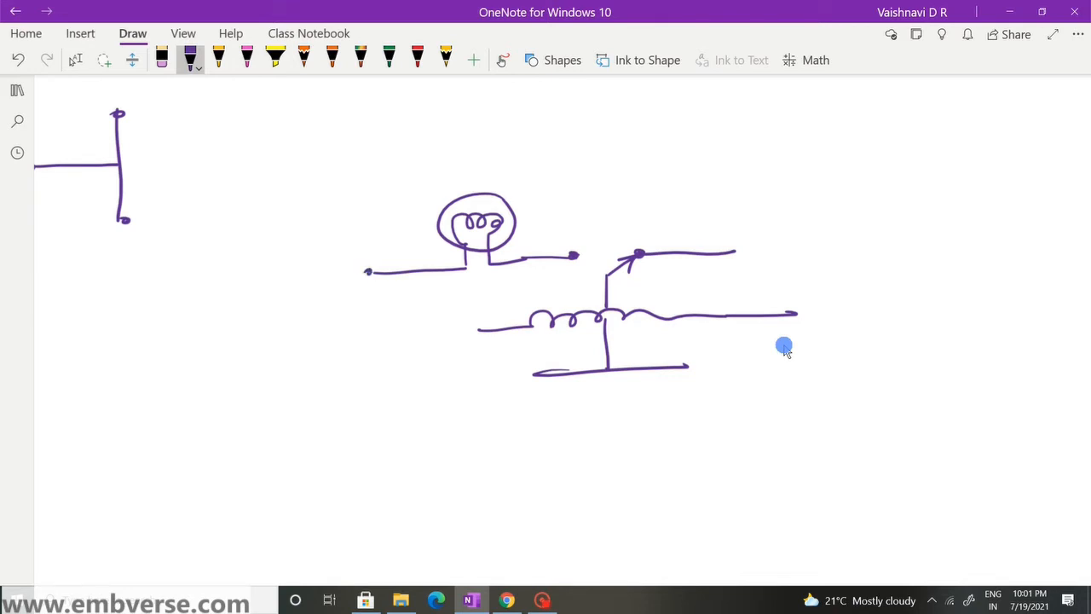
- Label the bulb's free lead "+12V" and draw a ground symbol on the relay's common line
{"action": "mouse_move", "coordinate": [316, 269]}
{"action": "left_mouse_down"}
{"action": "mouse_move", "coordinate": [332, 261]}
{"action": "mouse_move", "coordinate": [328, 278]}
{"action": "left_mouse_up"}
{"action": "mouse_move", "coordinate": [334, 255]}
{"action": "left_mouse_down"}
{"action": "mouse_move", "coordinate": [339, 271]}
{"action": "mouse_move", "coordinate": [343, 252]}
{"action": "mouse_move", "coordinate": [345, 270]}
{"action": "left_mouse_up"}
{"action": "mouse_move", "coordinate": [347, 251]}
{"action": "left_mouse_down"}
{"action": "mouse_move", "coordinate": [358, 266]}
{"action": "mouse_move", "coordinate": [375, 243]}
{"action": "left_mouse_up"}
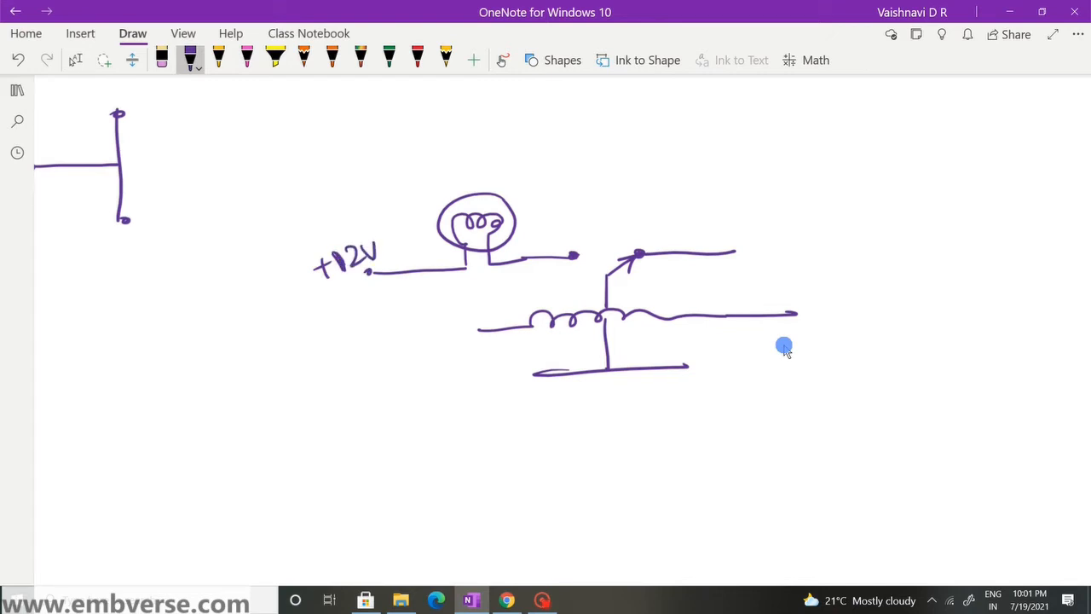
{"action": "left_click_drag", "start_coordinate": [529, 373], "coordinate": [525, 408]}
{"action": "mouse_move", "coordinate": [512, 407]}
{"action": "left_mouse_down"}
{"action": "mouse_move", "coordinate": [537, 401]}
{"action": "mouse_move", "coordinate": [524, 414]}
{"action": "mouse_move", "coordinate": [534, 409]}
{"action": "mouse_move", "coordinate": [528, 441]}
{"action": "left_mouse_up"}
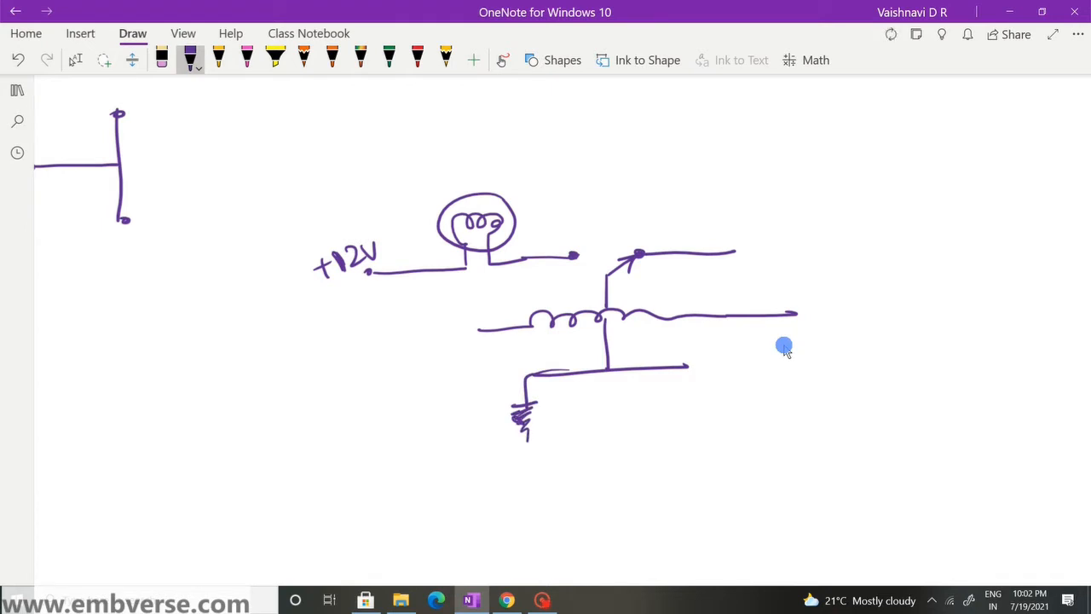
- Connect the coil's far end to the common line and mark its input with an arrow labelled "Arduino o/p"
{"action": "mouse_move", "coordinate": [793, 312]}
{"action": "left_mouse_down"}
{"action": "mouse_move", "coordinate": [801, 315]}
{"action": "mouse_move", "coordinate": [686, 364]}
{"action": "left_mouse_up"}
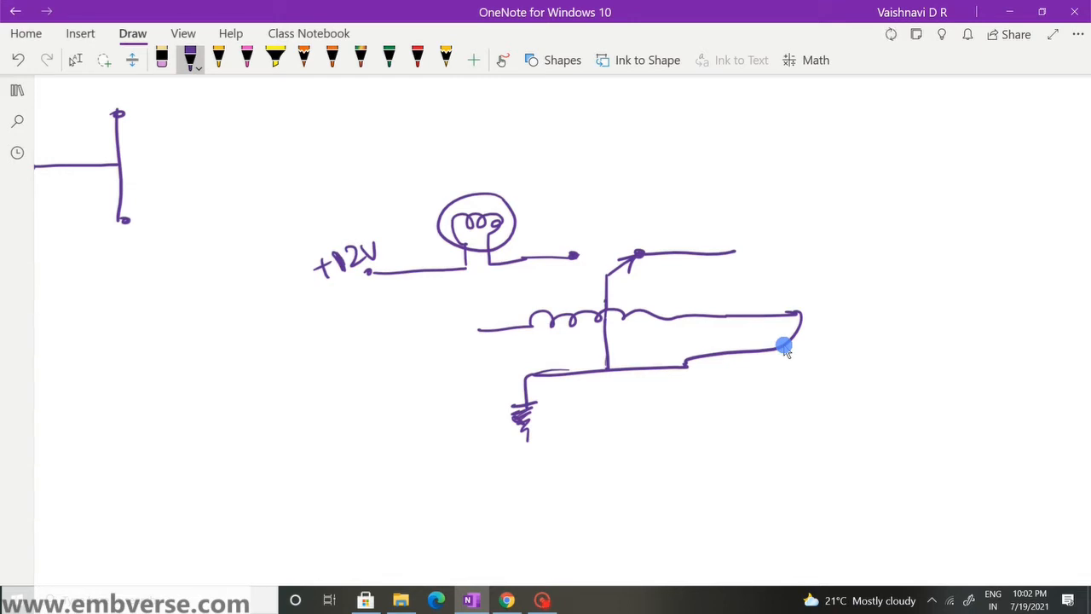
{"action": "mouse_move", "coordinate": [457, 322]}
{"action": "left_mouse_down"}
{"action": "mouse_move", "coordinate": [488, 335]}
{"action": "mouse_move", "coordinate": [464, 333]}
{"action": "left_mouse_up"}
{"action": "mouse_move", "coordinate": [355, 350]}
{"action": "left_mouse_down"}
{"action": "mouse_move", "coordinate": [365, 330]}
{"action": "mouse_move", "coordinate": [377, 350]}
{"action": "mouse_move", "coordinate": [394, 324]}
{"action": "mouse_move", "coordinate": [414, 334]}
{"action": "mouse_move", "coordinate": [473, 301]}
{"action": "mouse_move", "coordinate": [481, 313]}
{"action": "mouse_move", "coordinate": [493, 298]}
{"action": "left_mouse_up"}
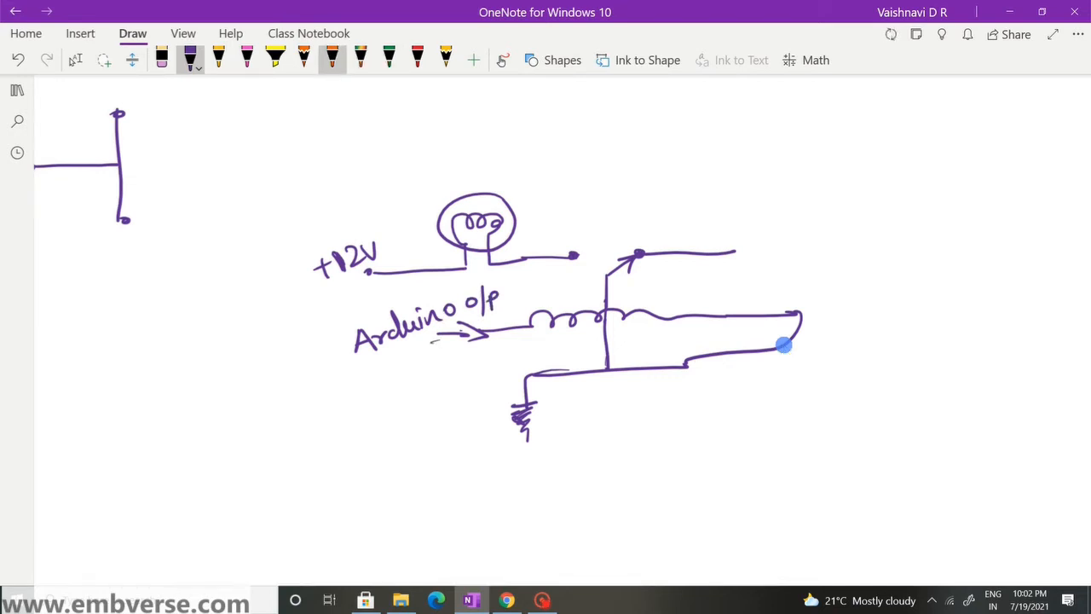
- Trace the energised coil, switched arm and current path from +12V through the bulb to ground in orange, and check the relays in Tinkercad
{"action": "left_click", "coordinate": [333, 60]}
{"action": "mouse_move", "coordinate": [412, 337]}
{"action": "left_mouse_down"}
{"action": "mouse_move", "coordinate": [556, 316]}
{"action": "mouse_move", "coordinate": [763, 313]}
{"action": "left_mouse_up"}
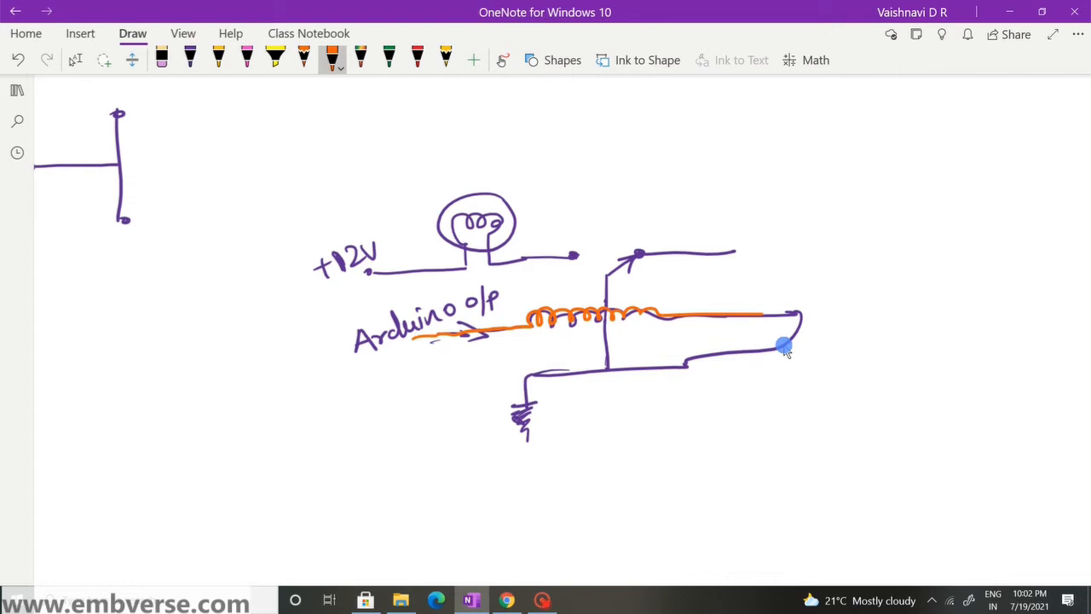
{"action": "mouse_move", "coordinate": [607, 277]}
{"action": "left_mouse_down"}
{"action": "mouse_move", "coordinate": [588, 258]}
{"action": "mouse_move", "coordinate": [590, 280]}
{"action": "mouse_move", "coordinate": [609, 255]}
{"action": "left_mouse_up"}
{"action": "mouse_move", "coordinate": [356, 278]}
{"action": "left_mouse_down"}
{"action": "mouse_move", "coordinate": [452, 257]}
{"action": "mouse_move", "coordinate": [470, 209]}
{"action": "mouse_move", "coordinate": [516, 254]}
{"action": "mouse_move", "coordinate": [599, 290]}
{"action": "mouse_move", "coordinate": [607, 365]}
{"action": "mouse_move", "coordinate": [519, 419]}
{"action": "left_mouse_up"}
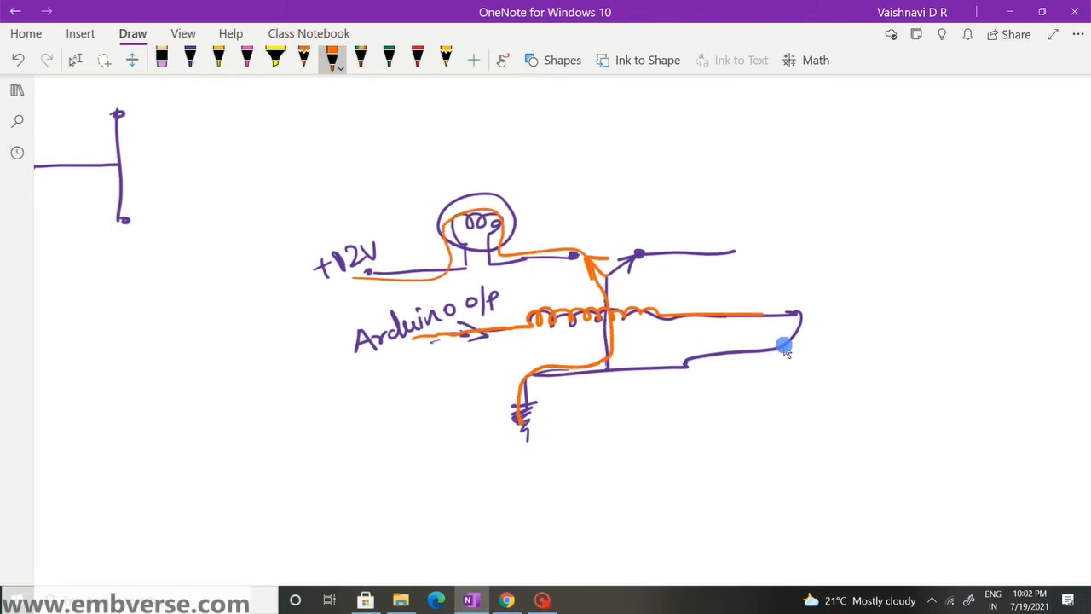
{"action": "left_click", "coordinate": [512, 590]}
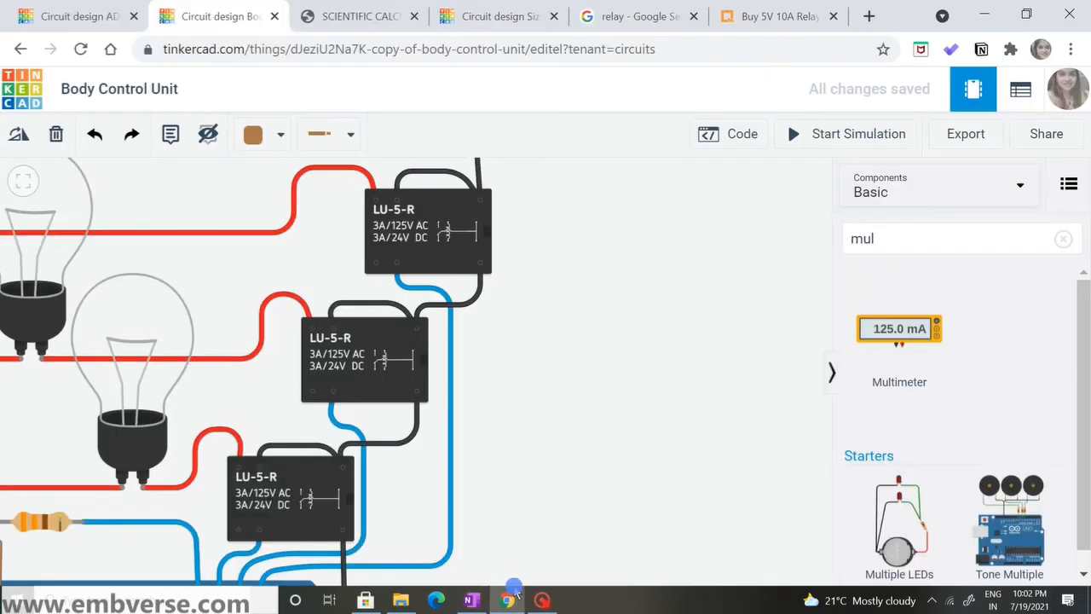
{"action": "left_click", "coordinate": [509, 590]}
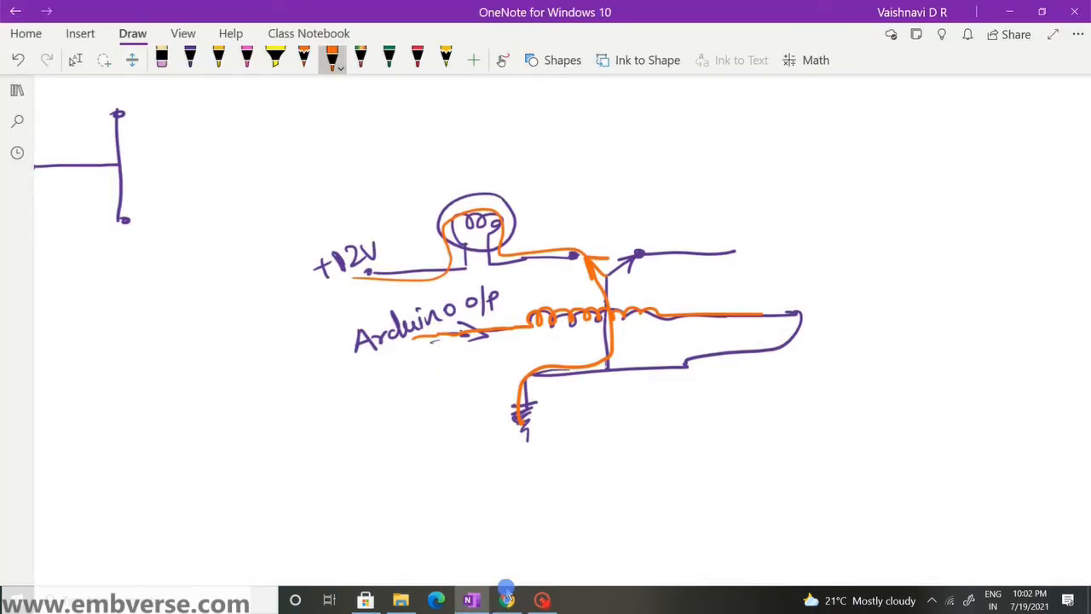
- On blank space beside the first circuit, sketch a second purple bulb wired to a contact, with another contact and lead facing it
{"action": "key", "text": "Escape"}
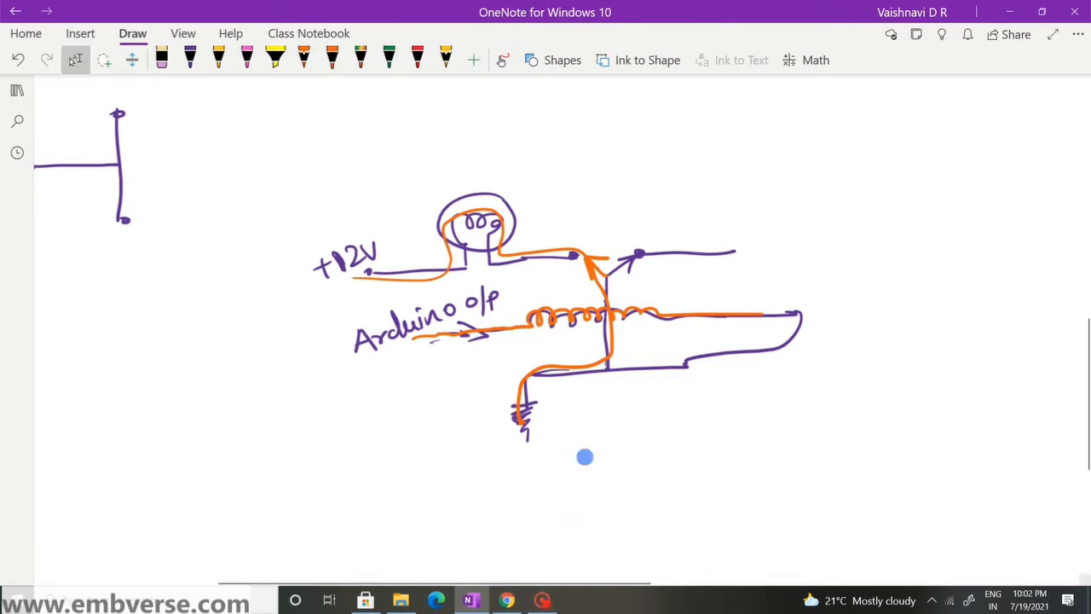
{"action": "scroll", "coordinate": [688, 416], "scroll_direction": "right", "scroll_amount": 5}
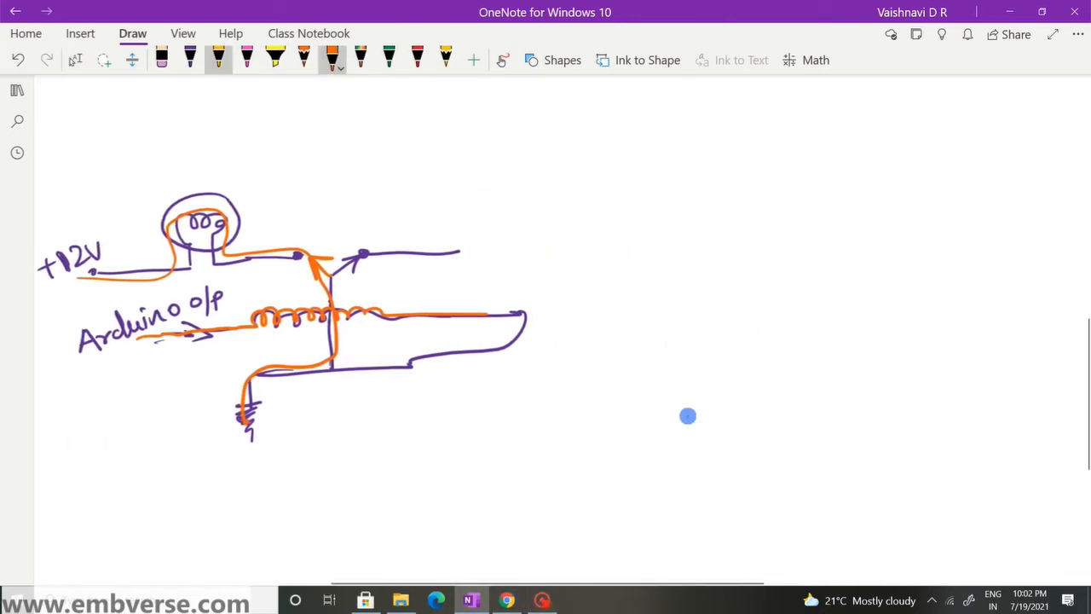
{"action": "left_click", "coordinate": [191, 60]}
{"action": "left_click_drag", "start_coordinate": [623, 252], "coordinate": [707, 255]}
{"action": "mouse_move", "coordinate": [704, 254]}
{"action": "left_mouse_down"}
{"action": "mouse_move", "coordinate": [696, 219]}
{"action": "mouse_move", "coordinate": [731, 220]}
{"action": "mouse_move", "coordinate": [729, 254]}
{"action": "mouse_move", "coordinate": [759, 252]}
{"action": "left_mouse_up"}
{"action": "mouse_move", "coordinate": [738, 200]}
{"action": "left_mouse_down"}
{"action": "mouse_move", "coordinate": [682, 234]}
{"action": "mouse_move", "coordinate": [747, 226]}
{"action": "mouse_move", "coordinate": [782, 253]}
{"action": "mouse_move", "coordinate": [943, 246]}
{"action": "left_mouse_up"}
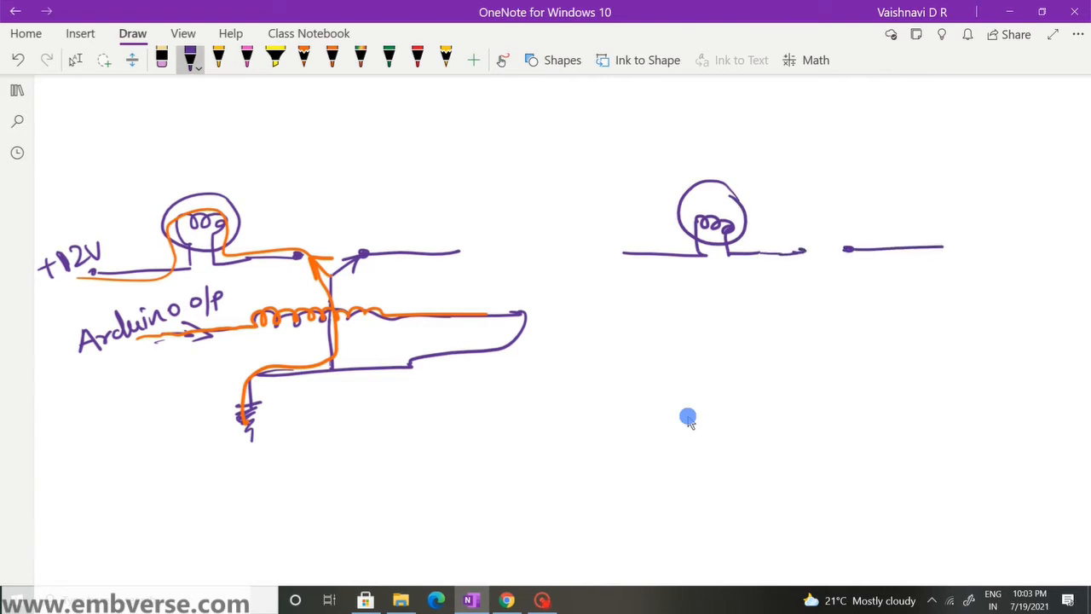
- Draw the second relay's switch arm pointing to the unconnected contact, its coil, and the common line running down and out
{"action": "mouse_move", "coordinate": [823, 273]}
{"action": "left_mouse_down"}
{"action": "mouse_move", "coordinate": [826, 309]}
{"action": "mouse_move", "coordinate": [846, 253]}
{"action": "left_mouse_up"}
{"action": "mouse_move", "coordinate": [831, 258]}
{"action": "left_mouse_down"}
{"action": "mouse_move", "coordinate": [847, 252]}
{"action": "mouse_move", "coordinate": [844, 270]}
{"action": "left_mouse_up"}
{"action": "left_click_drag", "start_coordinate": [749, 318], "coordinate": [935, 310]}
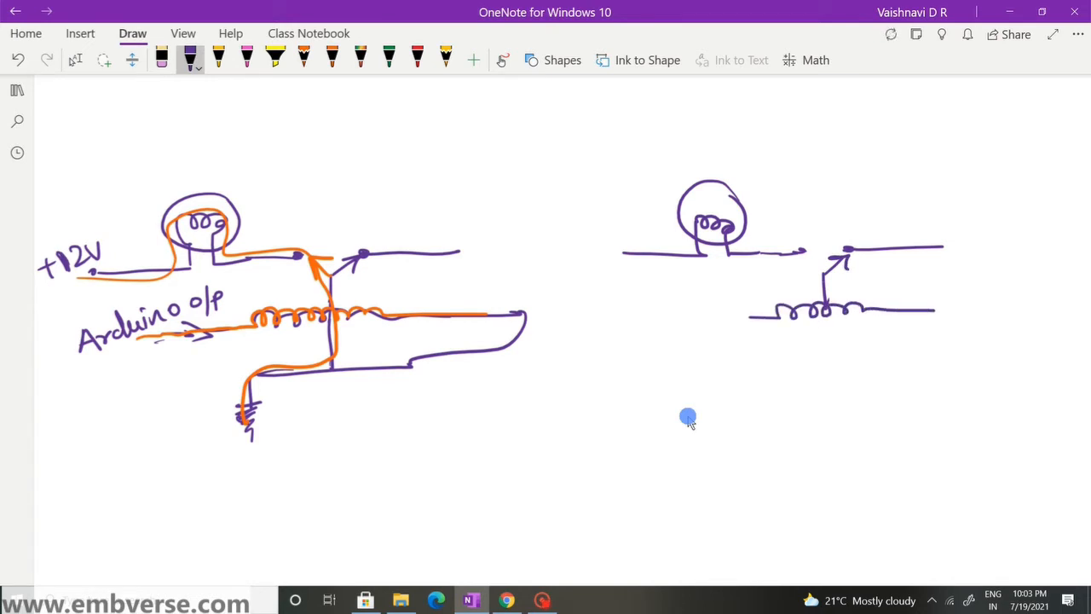
{"action": "mouse_move", "coordinate": [825, 308]}
{"action": "left_mouse_down"}
{"action": "mouse_move", "coordinate": [826, 366]}
{"action": "mouse_move", "coordinate": [727, 382]}
{"action": "left_mouse_up"}
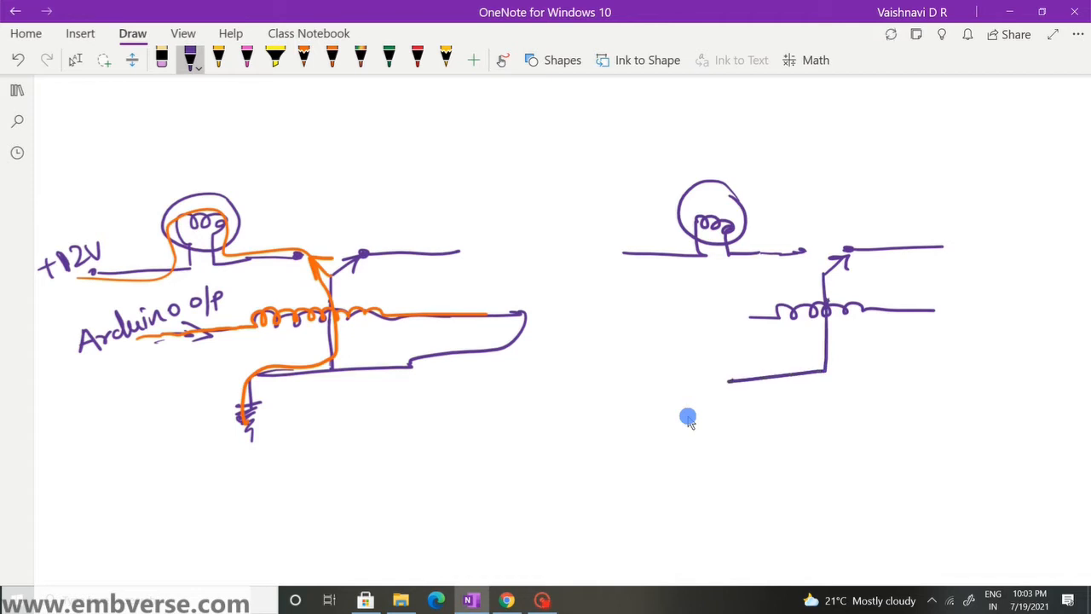
- Mark the second coil's input with an arrow labelled "Ardi. O/P" and ground its other end
{"action": "mouse_move", "coordinate": [732, 312]}
{"action": "left_mouse_down"}
{"action": "mouse_move", "coordinate": [754, 317]}
{"action": "mouse_move", "coordinate": [733, 328]}
{"action": "mouse_move", "coordinate": [750, 316]}
{"action": "left_mouse_up"}
{"action": "left_click_drag", "start_coordinate": [628, 338], "coordinate": [642, 327]}
{"action": "mouse_move", "coordinate": [646, 334]}
{"action": "left_mouse_down"}
{"action": "mouse_move", "coordinate": [659, 320]}
{"action": "mouse_move", "coordinate": [682, 329]}
{"action": "mouse_move", "coordinate": [701, 301]}
{"action": "mouse_move", "coordinate": [711, 317]}
{"action": "mouse_move", "coordinate": [724, 302]}
{"action": "left_mouse_up"}
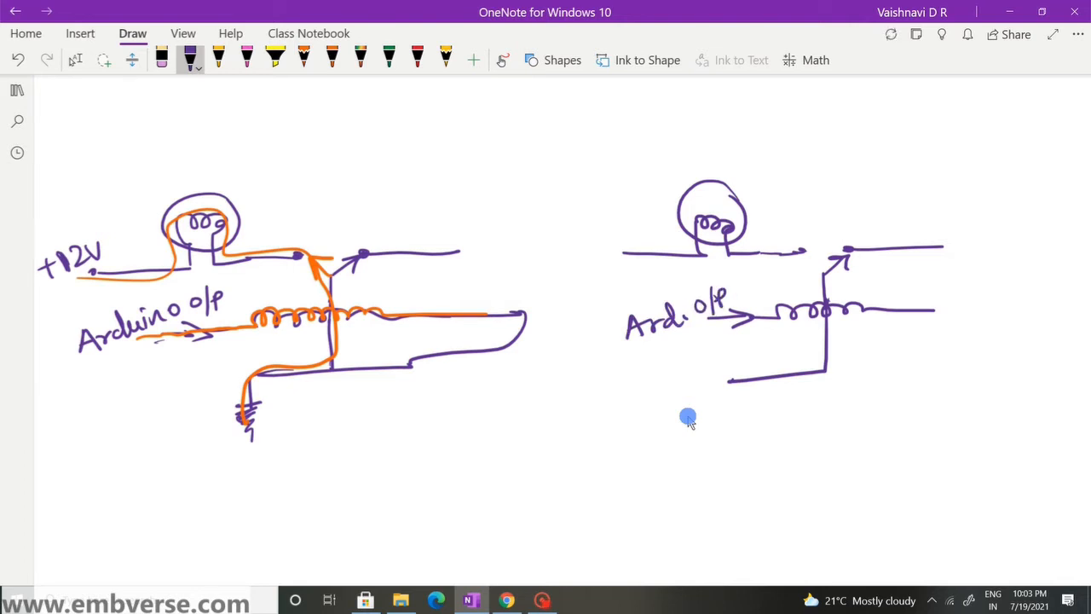
{"action": "mouse_move", "coordinate": [935, 310]}
{"action": "left_mouse_down"}
{"action": "mouse_move", "coordinate": [946, 314]}
{"action": "mouse_move", "coordinate": [948, 349]}
{"action": "left_mouse_up"}
{"action": "left_click_drag", "start_coordinate": [931, 347], "coordinate": [969, 353]}
{"action": "mouse_move", "coordinate": [937, 362]}
{"action": "left_mouse_down"}
{"action": "mouse_move", "coordinate": [963, 361]}
{"action": "mouse_move", "coordinate": [957, 375]}
{"action": "left_mouse_up"}
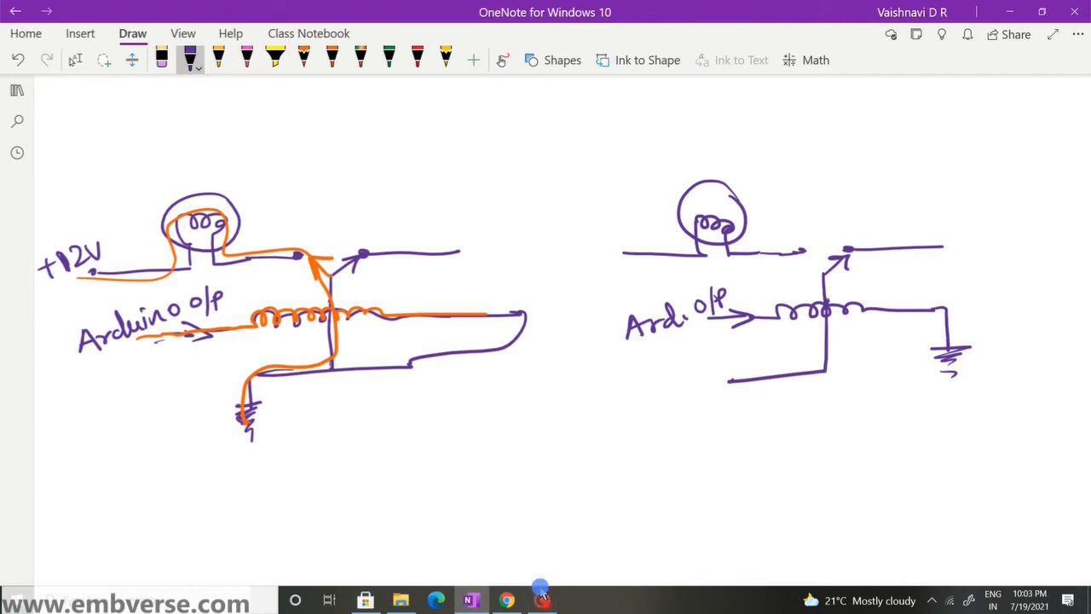
- Label the second relay's common terminal "+12V" with a dot, and draw a ground symbol on the bulb's free lead
{"action": "left_click_drag", "start_coordinate": [653, 393], "coordinate": [654, 394]}
{"action": "left_click_drag", "start_coordinate": [674, 380], "coordinate": [670, 405]}
{"action": "mouse_move", "coordinate": [680, 383]}
{"action": "left_mouse_down"}
{"action": "mouse_move", "coordinate": [698, 402]}
{"action": "mouse_move", "coordinate": [657, 394]}
{"action": "left_mouse_up"}
{"action": "left_click_drag", "start_coordinate": [652, 384], "coordinate": [650, 410]}
{"action": "left_click_drag", "start_coordinate": [699, 380], "coordinate": [710, 382]}
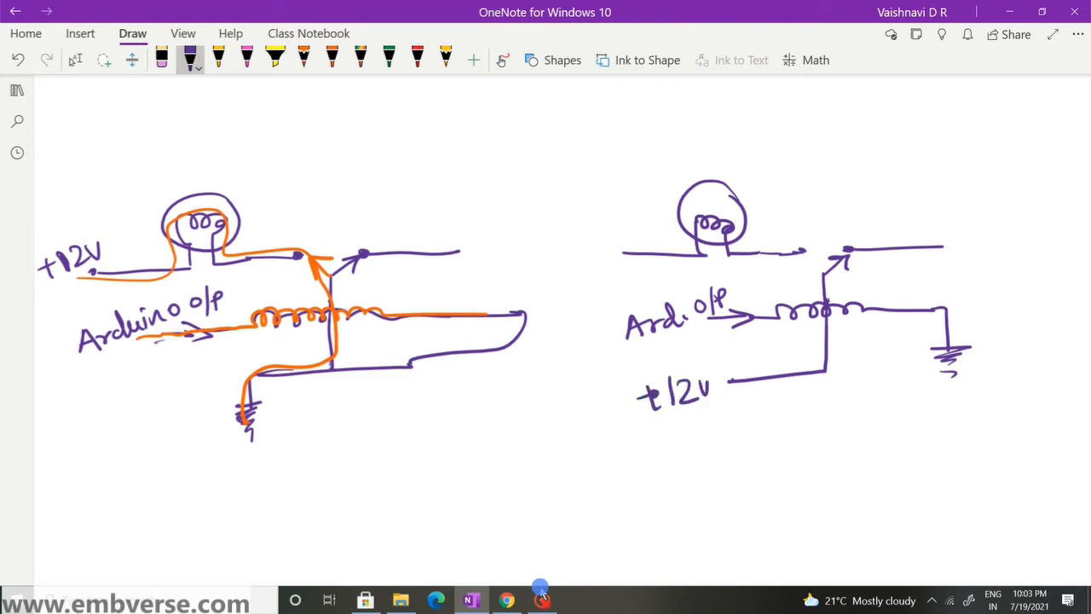
{"action": "left_click", "coordinate": [723, 381]}
{"action": "left_click_drag", "start_coordinate": [624, 232], "coordinate": [626, 267]}
{"action": "left_click_drag", "start_coordinate": [616, 244], "coordinate": [611, 264]}
{"action": "left_click_drag", "start_coordinate": [606, 246], "coordinate": [606, 259]}
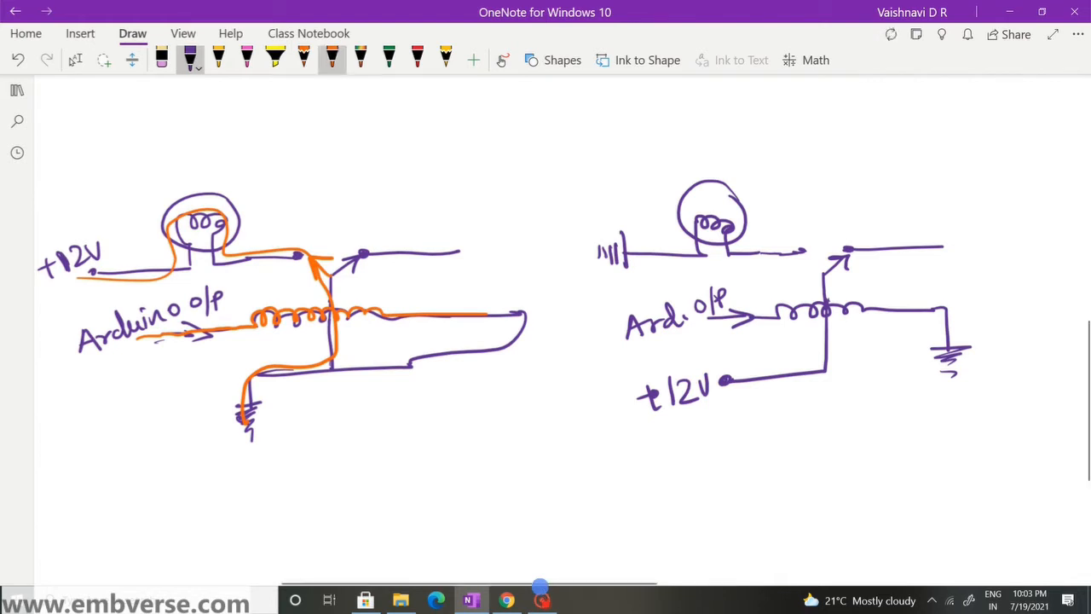
- In orange, trace the second circuit's energised coil, redraw the arm to the contact labelled "NO", and trace the path between +12V and ground
{"action": "left_click", "coordinate": [331, 59]}
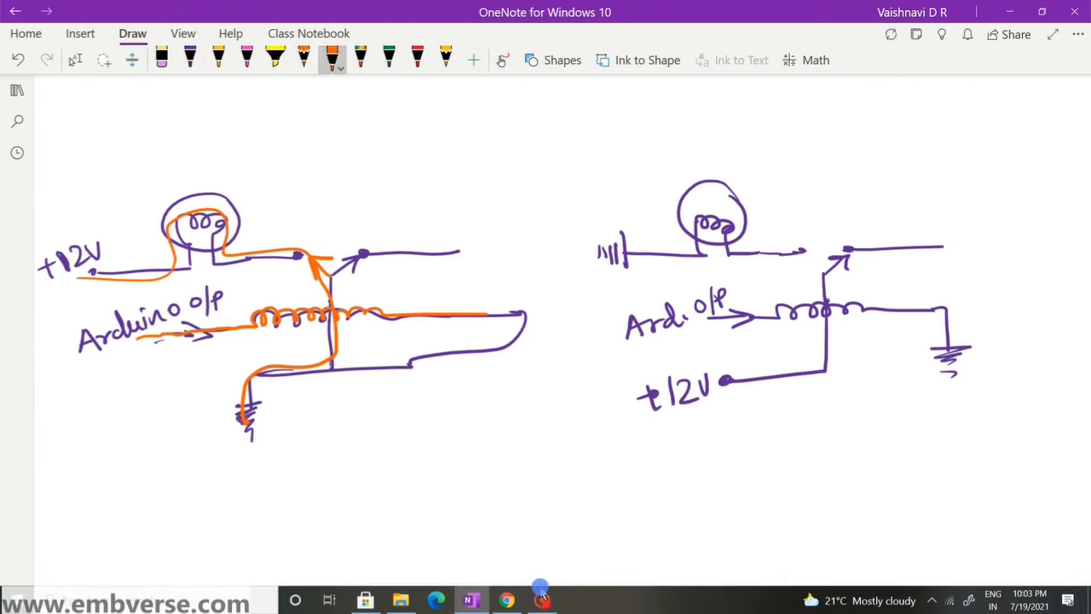
{"action": "mouse_move", "coordinate": [670, 334]}
{"action": "left_mouse_down"}
{"action": "mouse_move", "coordinate": [787, 327]}
{"action": "mouse_move", "coordinate": [842, 308]}
{"action": "mouse_move", "coordinate": [913, 314]}
{"action": "left_mouse_up"}
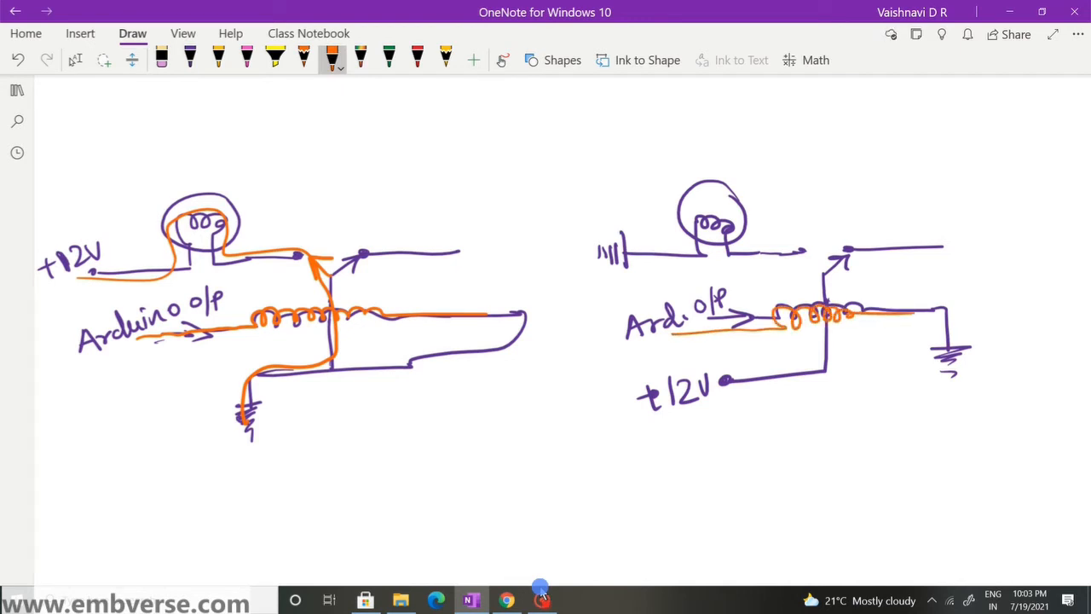
{"action": "mouse_move", "coordinate": [826, 274]}
{"action": "left_mouse_down"}
{"action": "mouse_move", "coordinate": [801, 254]}
{"action": "mouse_move", "coordinate": [824, 256]}
{"action": "mouse_move", "coordinate": [793, 217]}
{"action": "mouse_move", "coordinate": [802, 220]}
{"action": "left_mouse_up"}
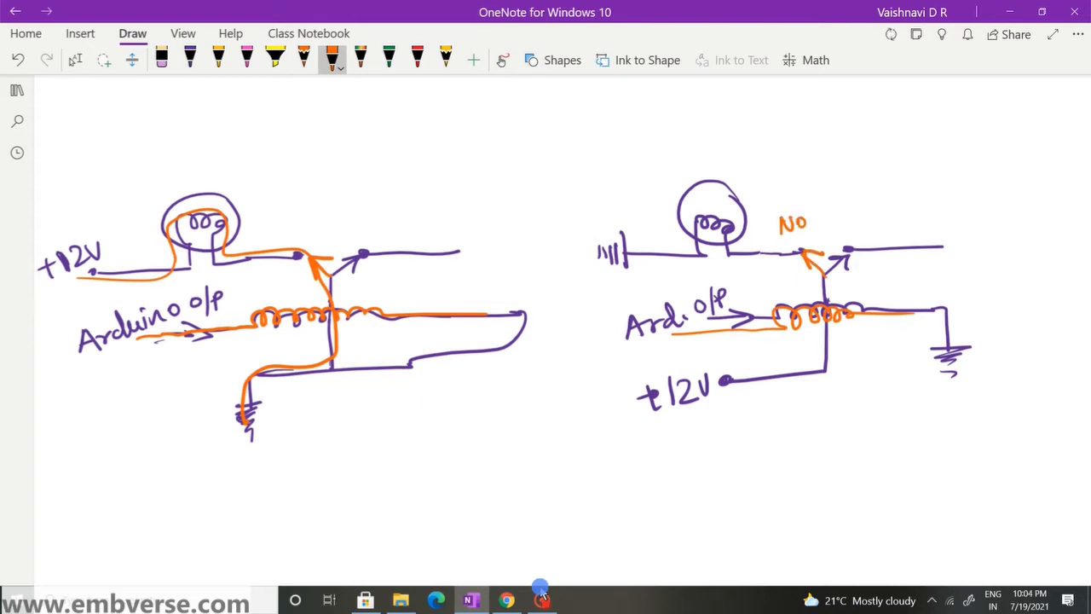
{"action": "mouse_move", "coordinate": [607, 264]}
{"action": "left_mouse_down"}
{"action": "mouse_move", "coordinate": [744, 256]}
{"action": "mouse_move", "coordinate": [806, 338]}
{"action": "mouse_move", "coordinate": [653, 368]}
{"action": "left_mouse_up"}
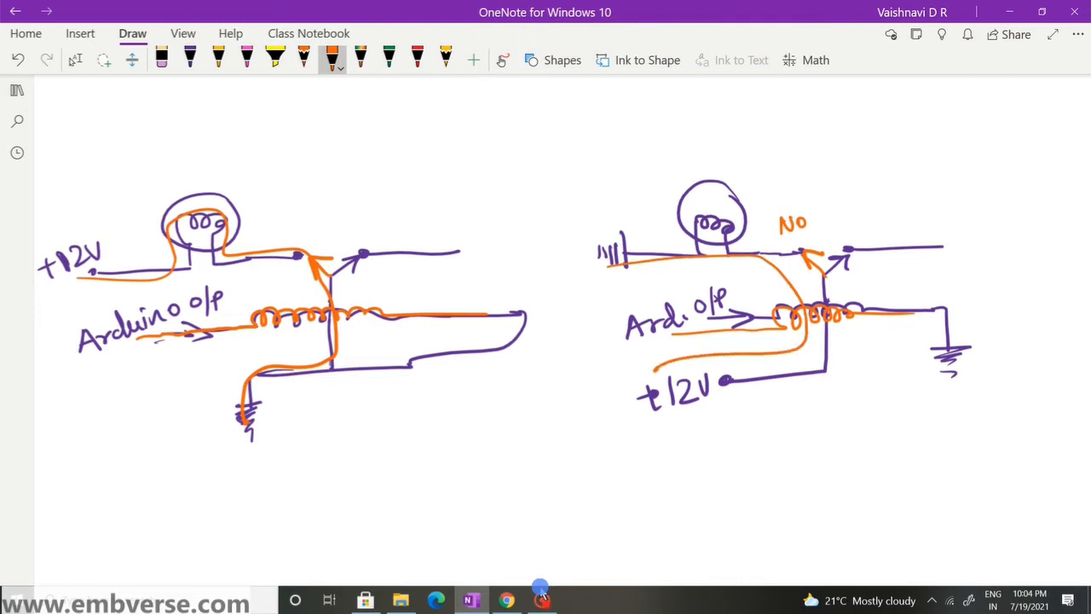
- Draw orange light rays around the second bulb, and pick the eraser
{"action": "left_click_drag", "start_coordinate": [655, 215], "coordinate": [672, 183]}
{"action": "left_click_drag", "start_coordinate": [692, 158], "coordinate": [694, 165]}
{"action": "left_click_drag", "start_coordinate": [724, 154], "coordinate": [747, 183]}
{"action": "left_click_drag", "start_coordinate": [762, 194], "coordinate": [747, 210]}
{"action": "left_click", "coordinate": [161, 59]}
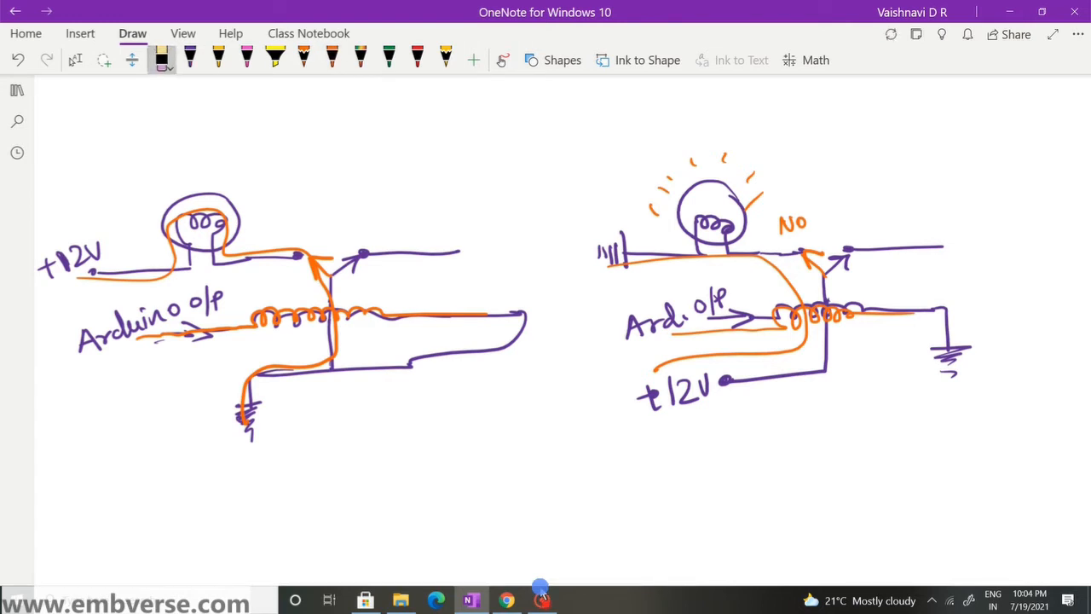
- Erase the orange current paths, the "NO" label, the switch arm and the coil from the second relay circuit
{"action": "left_click_drag", "start_coordinate": [805, 255], "coordinate": [844, 260]}
{"action": "left_click_drag", "start_coordinate": [781, 225], "coordinate": [805, 224]}
{"action": "left_click_drag", "start_coordinate": [793, 281], "coordinate": [810, 340]}
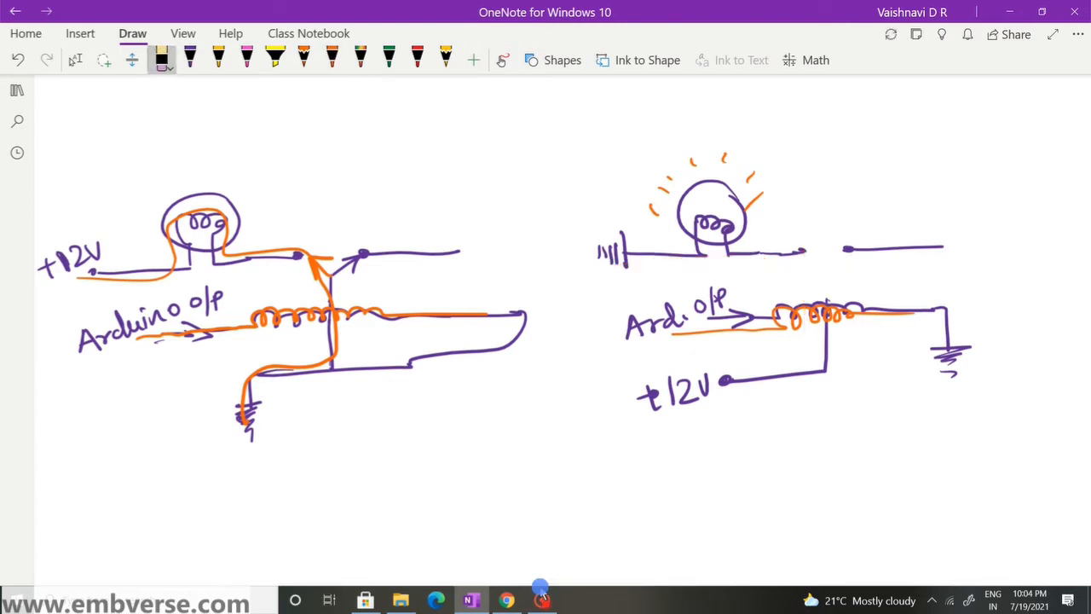
{"action": "left_click_drag", "start_coordinate": [682, 315], "coordinate": [929, 315]}
- In purple, redraw the second relay's coil between the Arduino input and ground, and its switch arm pointing to the unconnected contact
{"action": "left_click", "coordinate": [190, 59]}
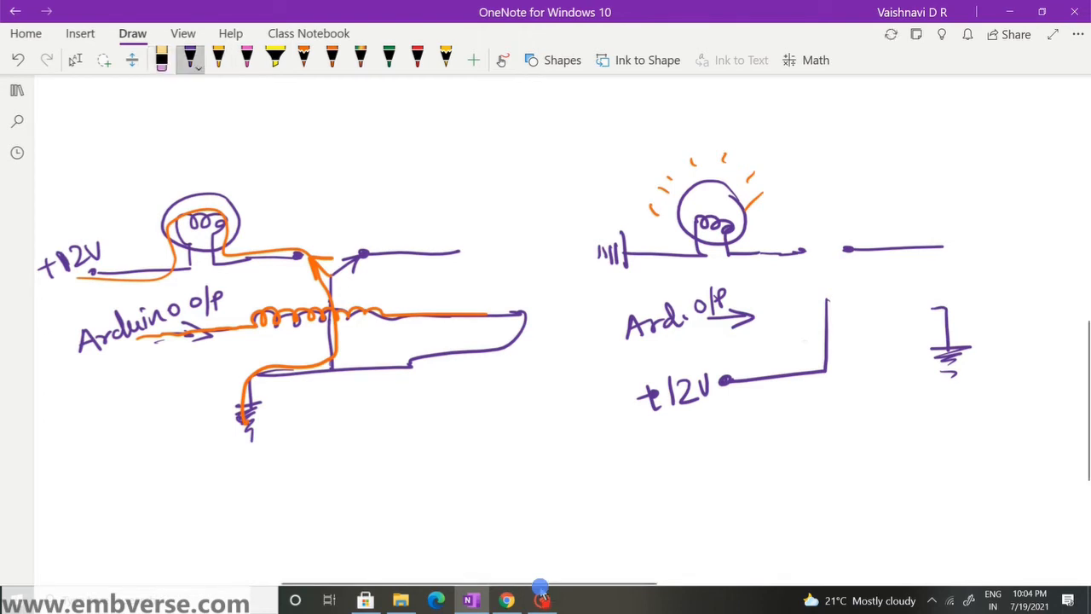
{"action": "left_click_drag", "start_coordinate": [750, 304], "coordinate": [946, 307]}
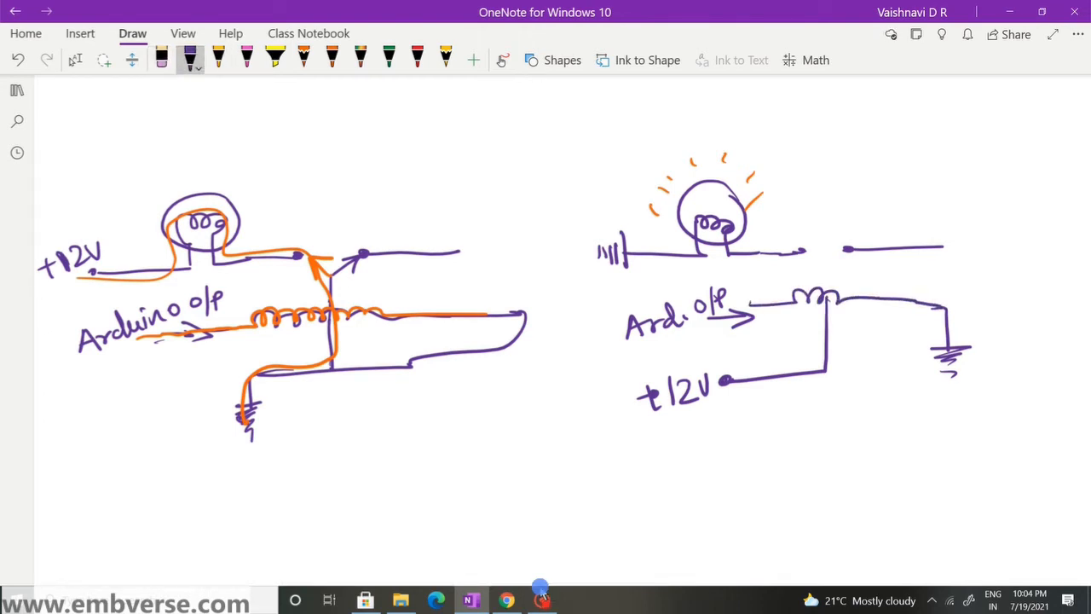
{"action": "mouse_move", "coordinate": [827, 300]}
{"action": "left_mouse_down"}
{"action": "mouse_move", "coordinate": [847, 251]}
{"action": "mouse_move", "coordinate": [846, 266]}
{"action": "left_mouse_up"}
- Sketch a pointing hand beside the second relay circuit, and draw a check mark above the first circuit
{"action": "mouse_move", "coordinate": [974, 179]}
{"action": "left_mouse_down"}
{"action": "mouse_move", "coordinate": [944, 213]}
{"action": "mouse_move", "coordinate": [952, 223]}
{"action": "mouse_move", "coordinate": [971, 183]}
{"action": "mouse_move", "coordinate": [1026, 161]}
{"action": "mouse_move", "coordinate": [978, 203]}
{"action": "mouse_move", "coordinate": [1049, 195]}
{"action": "left_mouse_up"}
{"action": "left_click_drag", "start_coordinate": [1025, 161], "coordinate": [1066, 179]}
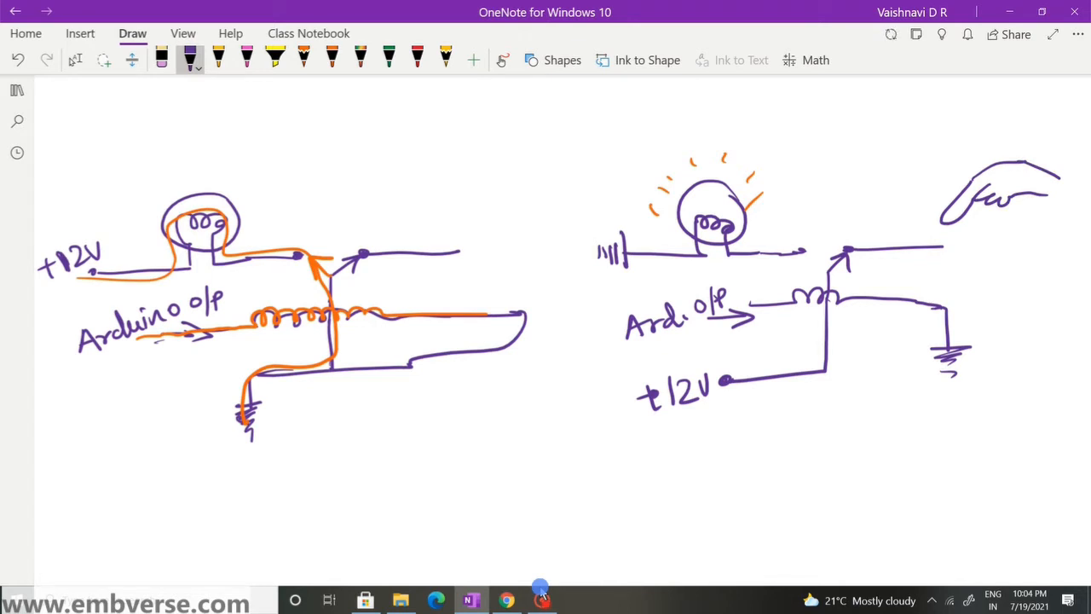
{"action": "left_click_drag", "start_coordinate": [290, 158], "coordinate": [388, 145]}
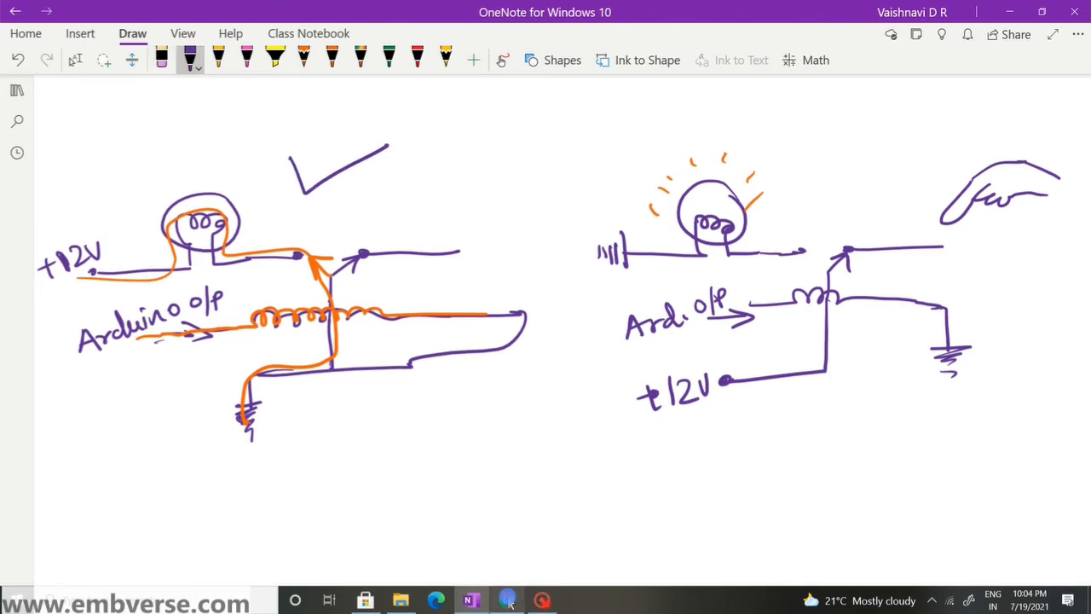
- Switch to the Body Control Unit circuit in Tinkercad and examine the LU-5-R relay wiring up close
{"action": "left_click", "coordinate": [508, 601]}
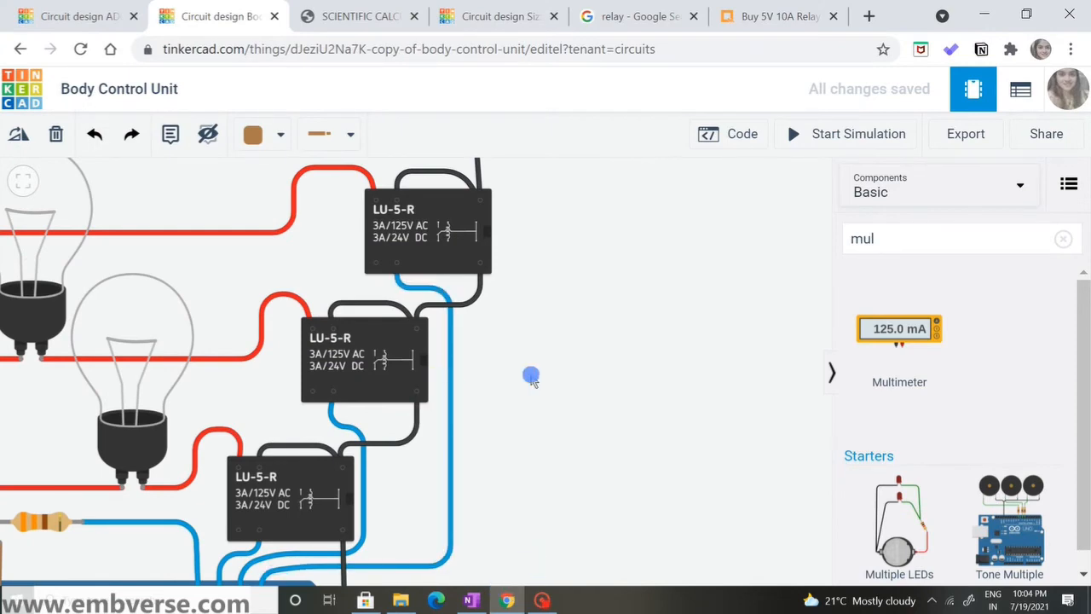
{"action": "scroll", "coordinate": [536, 330], "scroll_direction": "up", "scroll_amount": 5}
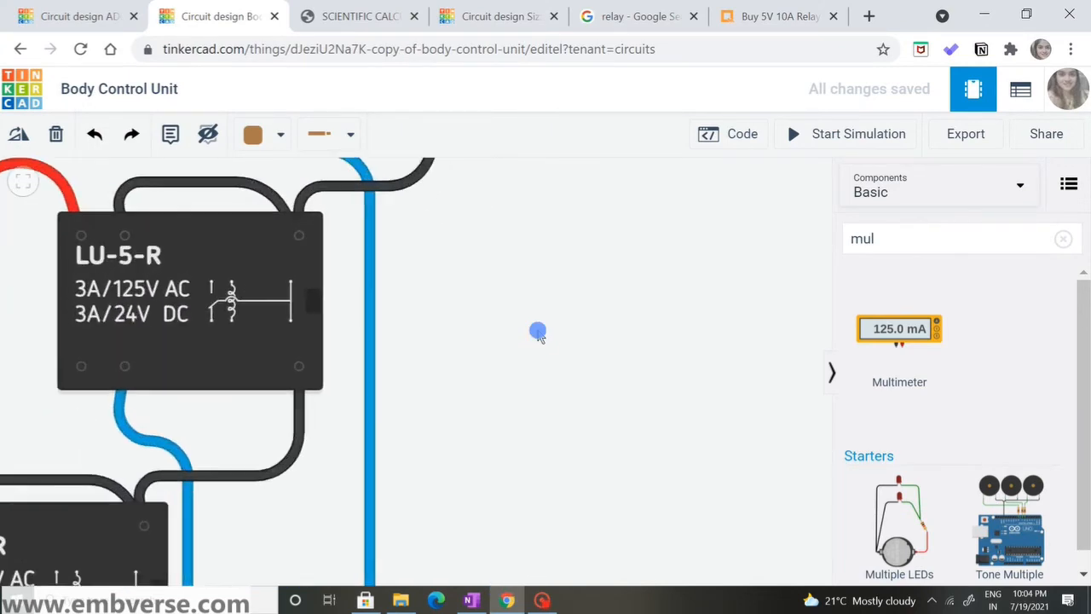
- Open the Arduino Uno's text code beside the circuit and collapse the Serial Monitor
{"action": "scroll", "coordinate": [537, 332], "scroll_direction": "down", "scroll_amount": 7}
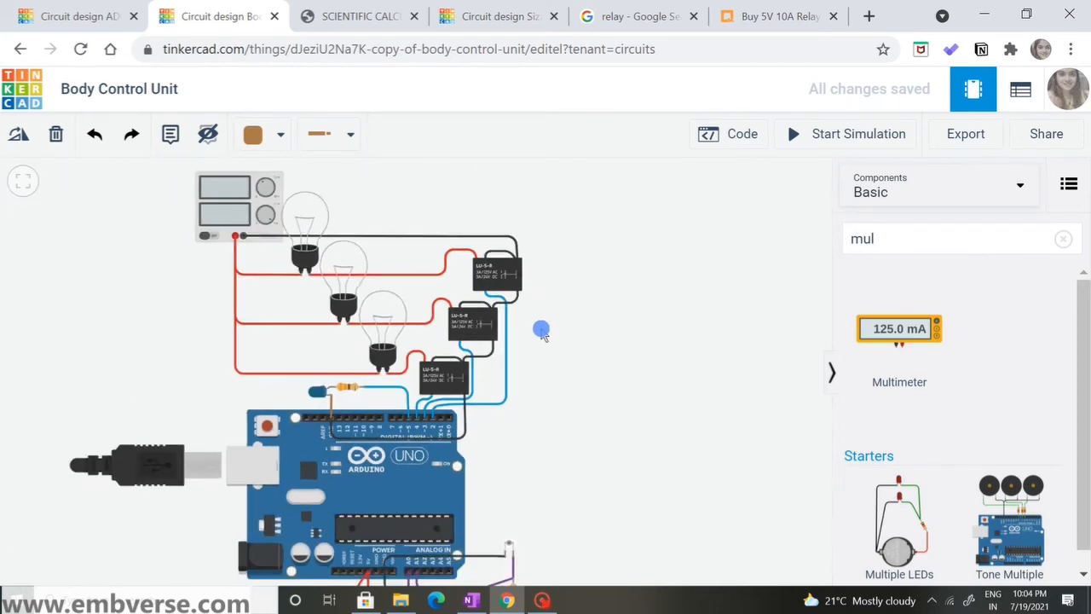
{"action": "left_click_drag", "start_coordinate": [542, 331], "coordinate": [595, 295]}
{"action": "scroll", "coordinate": [594, 295], "scroll_direction": "down", "scroll_amount": 4}
{"action": "scroll", "coordinate": [604, 295], "scroll_direction": "up", "scroll_amount": 3}
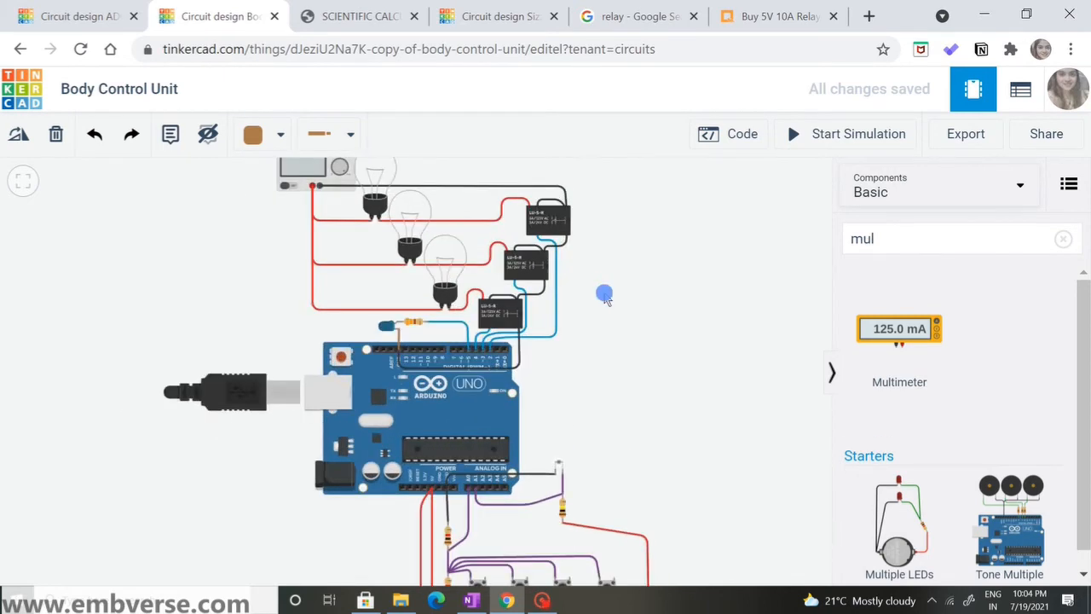
{"action": "scroll", "coordinate": [604, 295], "scroll_direction": "up", "scroll_amount": 1}
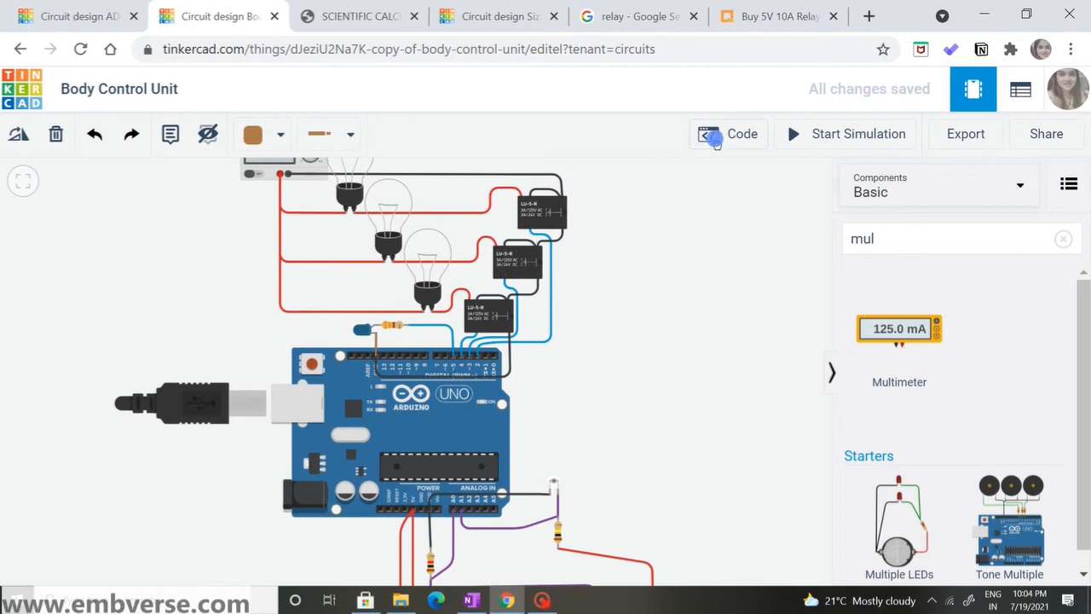
{"action": "left_click", "coordinate": [714, 139]}
{"action": "scroll", "coordinate": [653, 324], "scroll_direction": "up", "scroll_amount": 20}
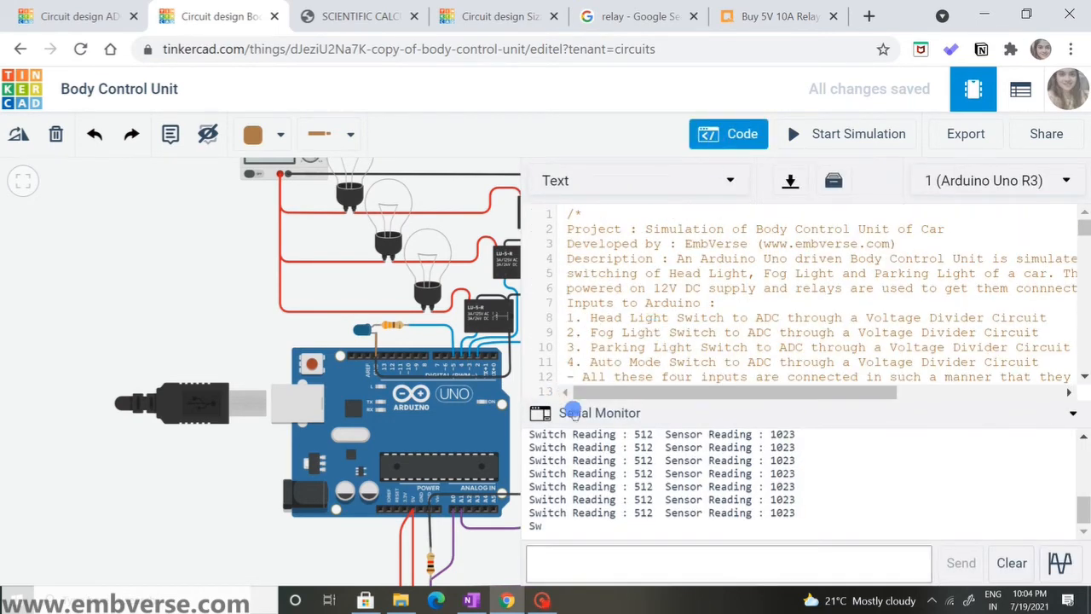
{"action": "left_click", "coordinate": [571, 411]}
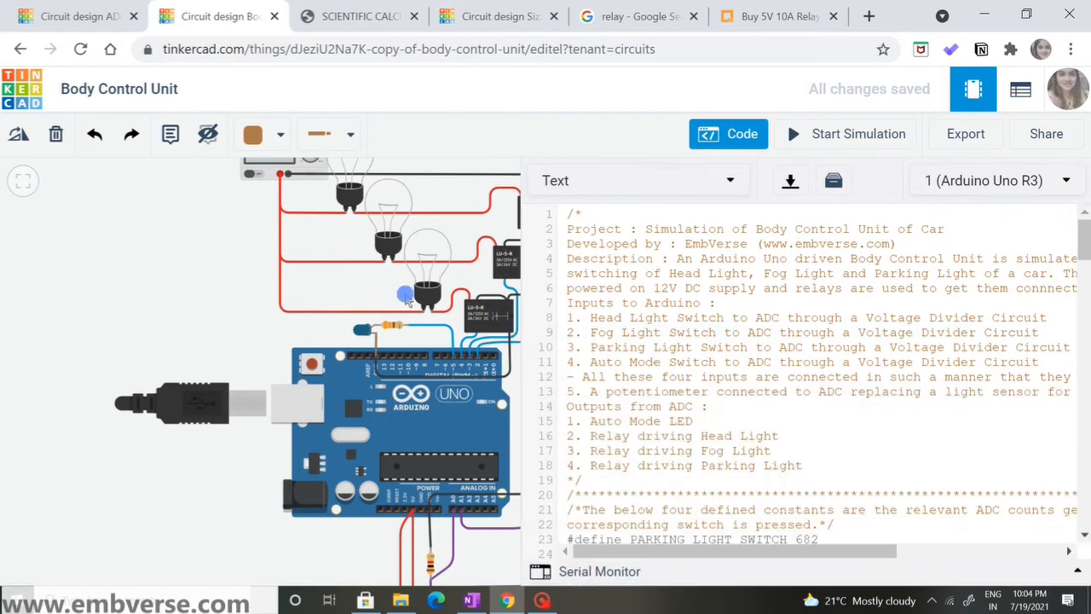
- Examine the defined ADC count constants for the parking light, fog light, head light and auto switches in the code
{"action": "left_click_drag", "start_coordinate": [247, 294], "coordinate": [163, 302]}
{"action": "scroll", "coordinate": [630, 330], "scroll_direction": "down", "scroll_amount": 4}
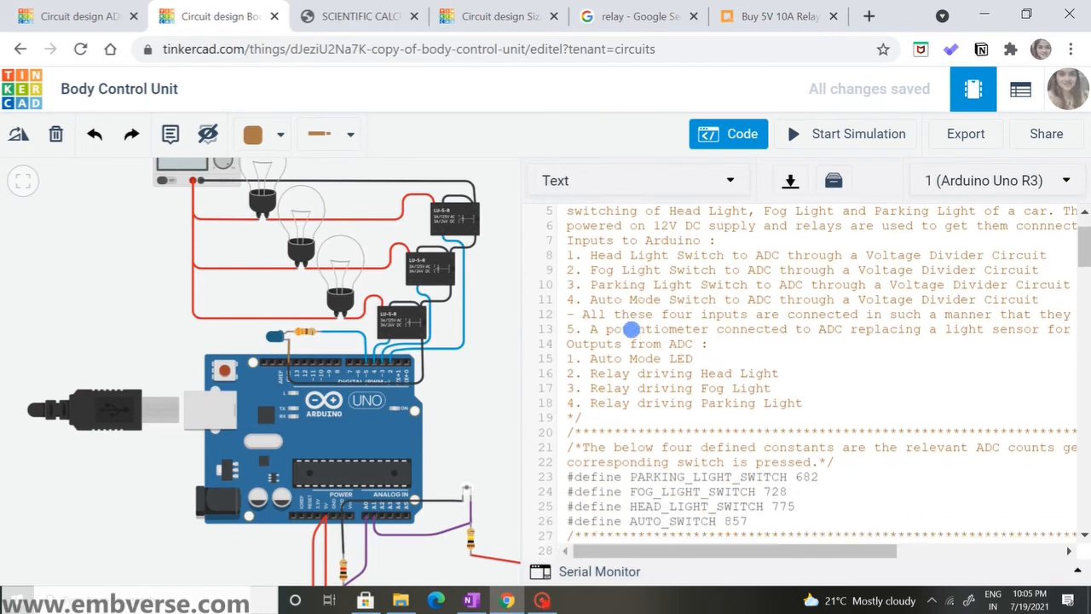
{"action": "scroll", "coordinate": [631, 330], "scroll_direction": "down", "scroll_amount": 1}
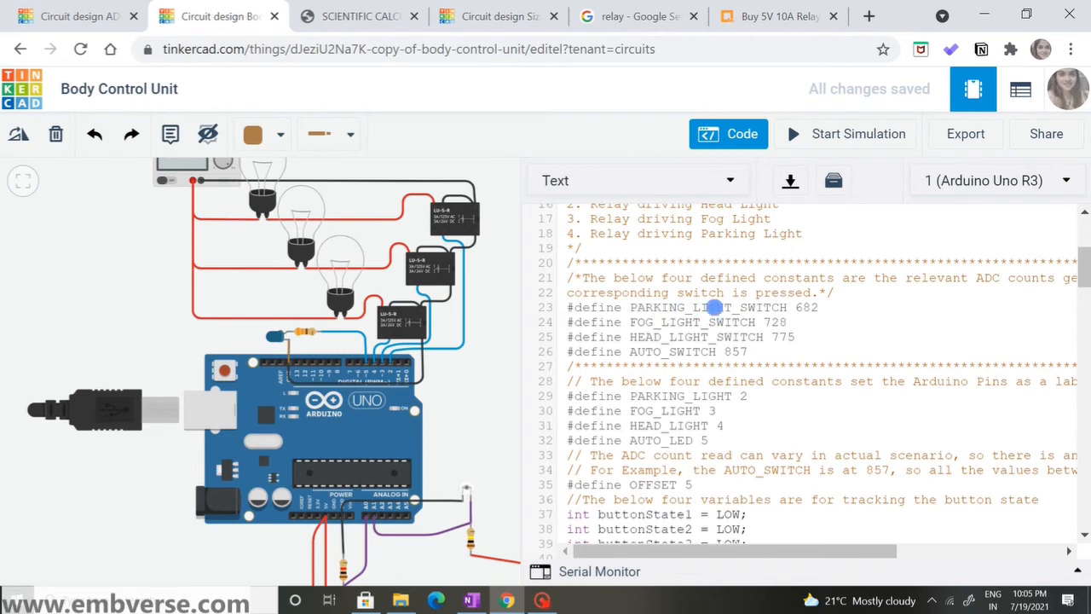
{"action": "left_click", "coordinate": [802, 306]}
{"action": "left_click_drag", "start_coordinate": [798, 304], "coordinate": [821, 304]}
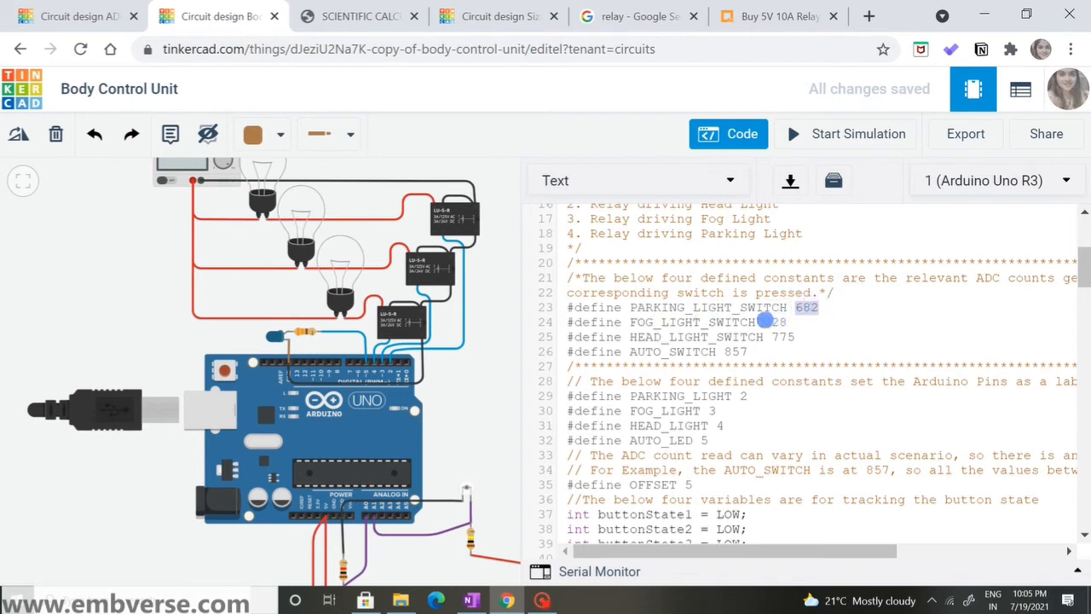
{"action": "left_click", "coordinate": [778, 320]}
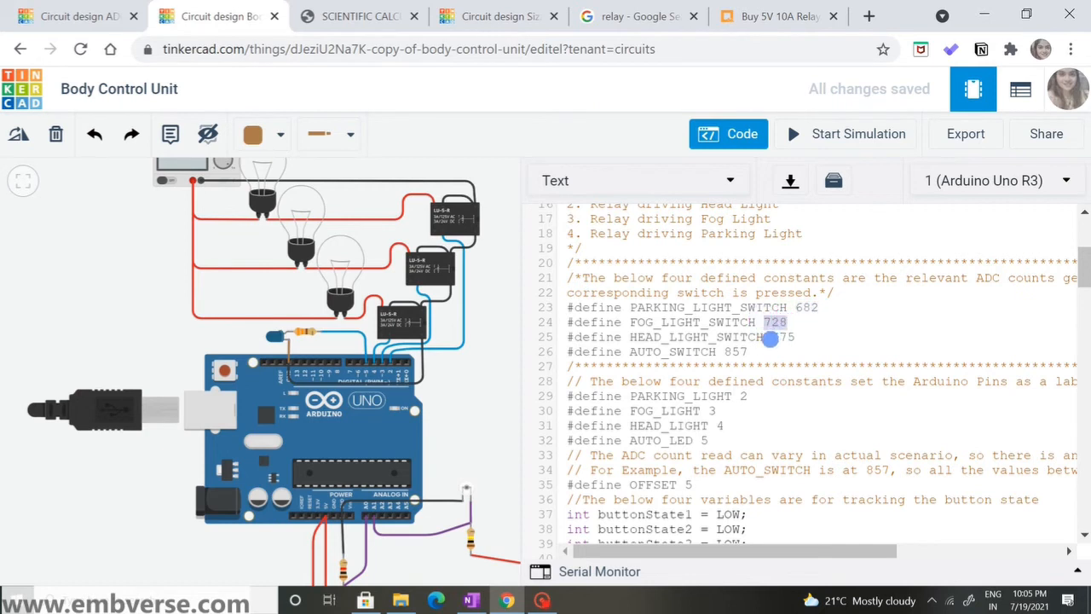
{"action": "double_click", "coordinate": [784, 337]}
{"action": "left_click", "coordinate": [725, 352]}
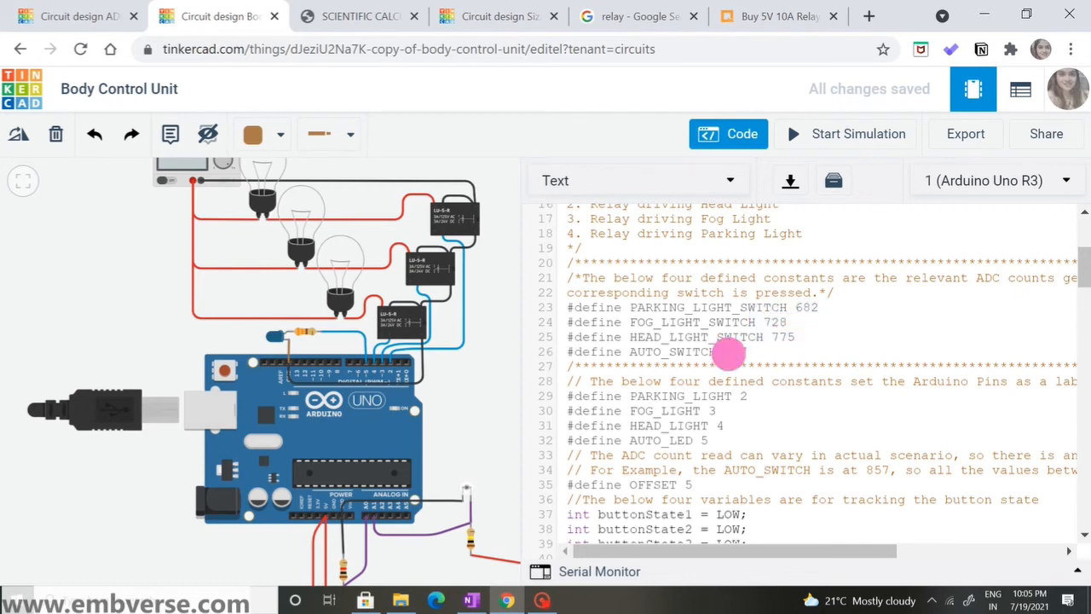
- Inspect the row of four pushbuttons and their resistors in the circuit alongside the switch constants in the code
{"action": "left_click", "coordinate": [495, 390]}
{"action": "left_click_drag", "start_coordinate": [494, 389], "coordinate": [466, 312]}
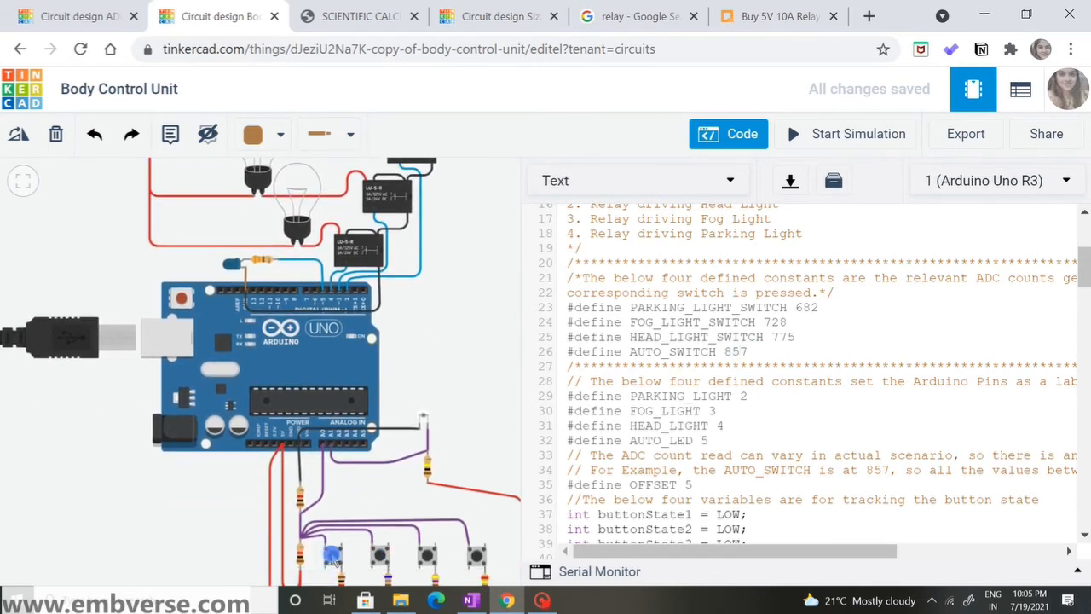
{"action": "left_click", "coordinate": [332, 555]}
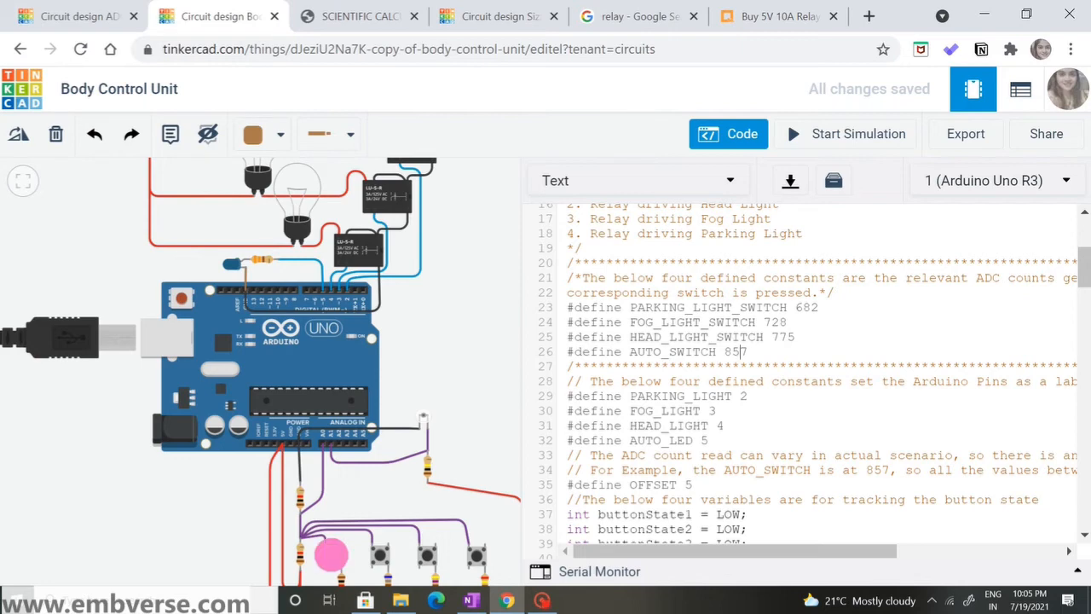
{"action": "left_click", "coordinate": [471, 419]}
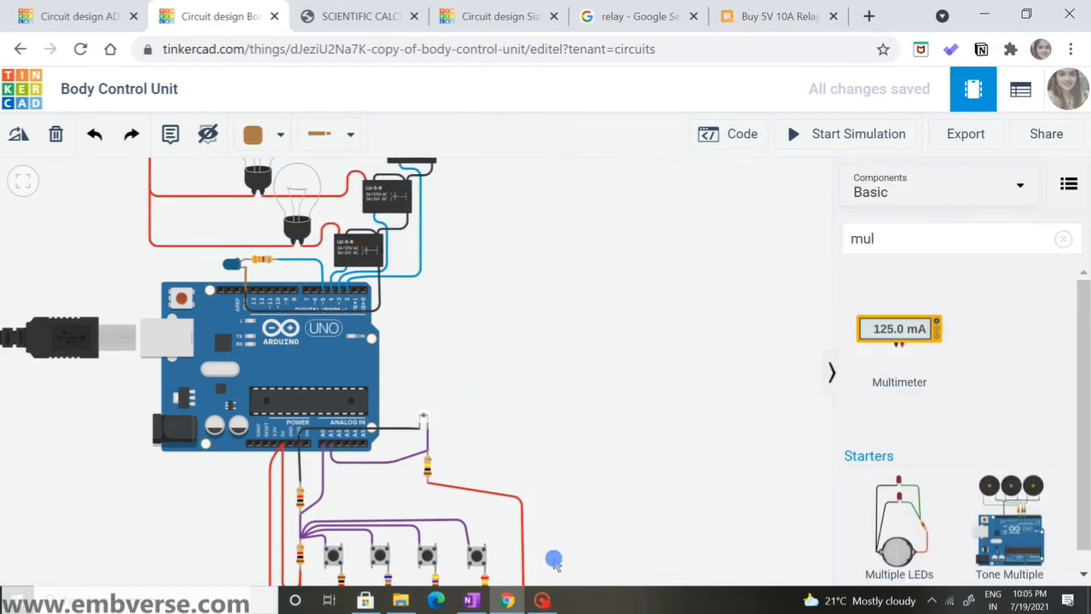
{"action": "left_click", "coordinate": [733, 138]}
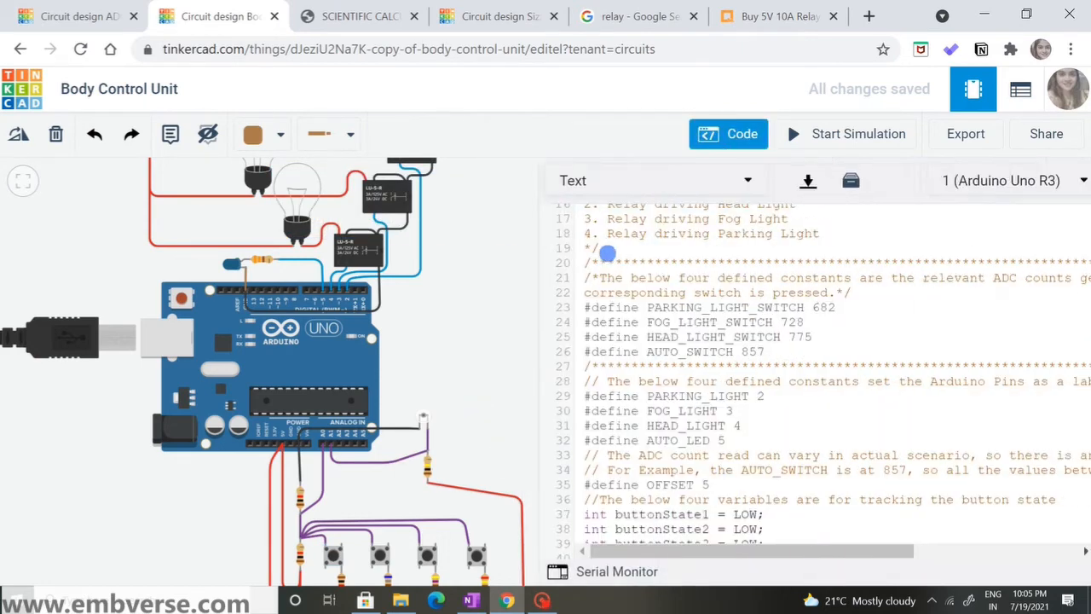
{"action": "left_click_drag", "start_coordinate": [495, 318], "coordinate": [425, 251]}
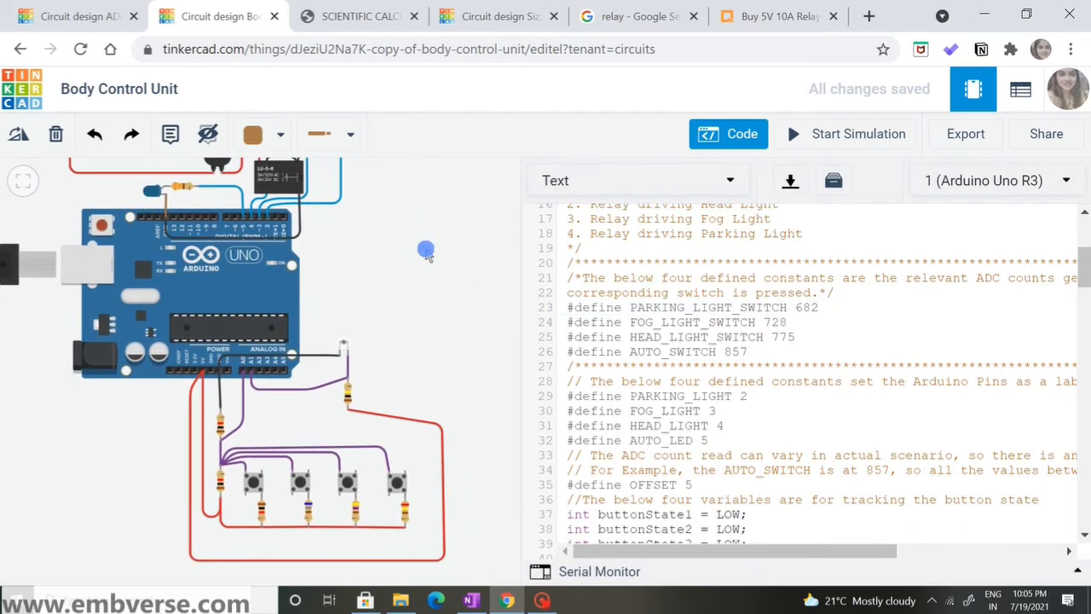
- Hide the code and try to place a multimeter in Voltage mode beside the Arduino
{"action": "left_click", "coordinate": [747, 134]}
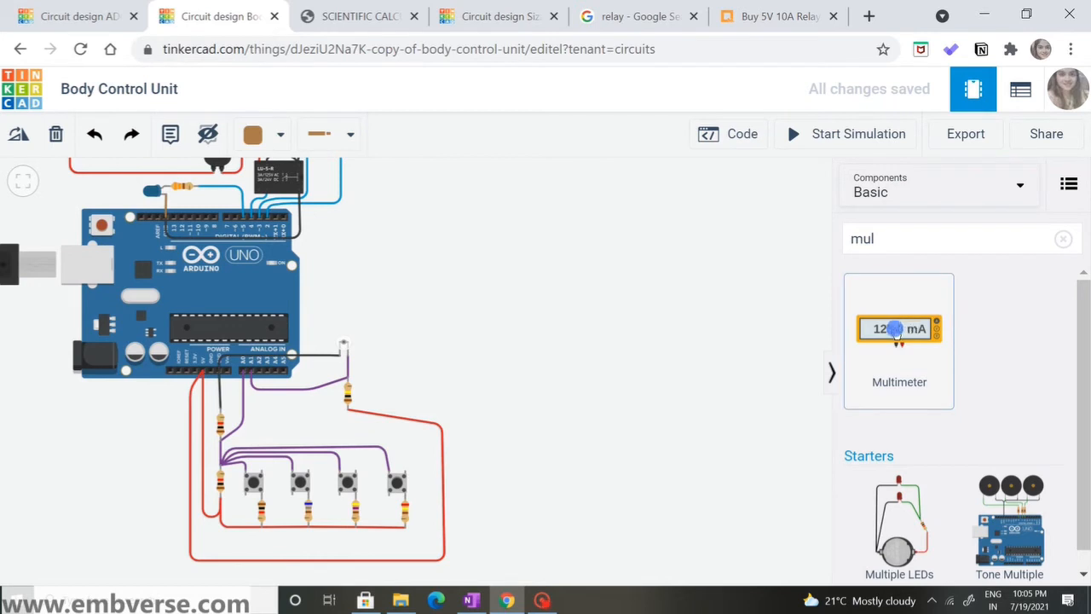
{"action": "left_click_drag", "start_coordinate": [898, 333], "coordinate": [495, 324]}
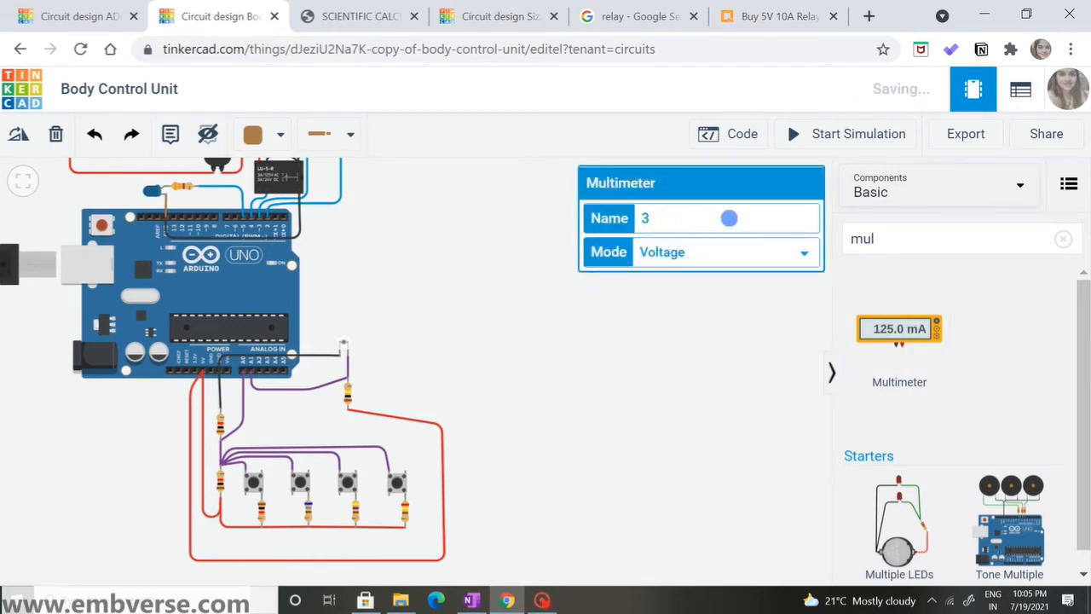
{"action": "left_click", "coordinate": [744, 256]}
{"action": "left_click", "coordinate": [743, 253]}
{"action": "left_click", "coordinate": [743, 253]}
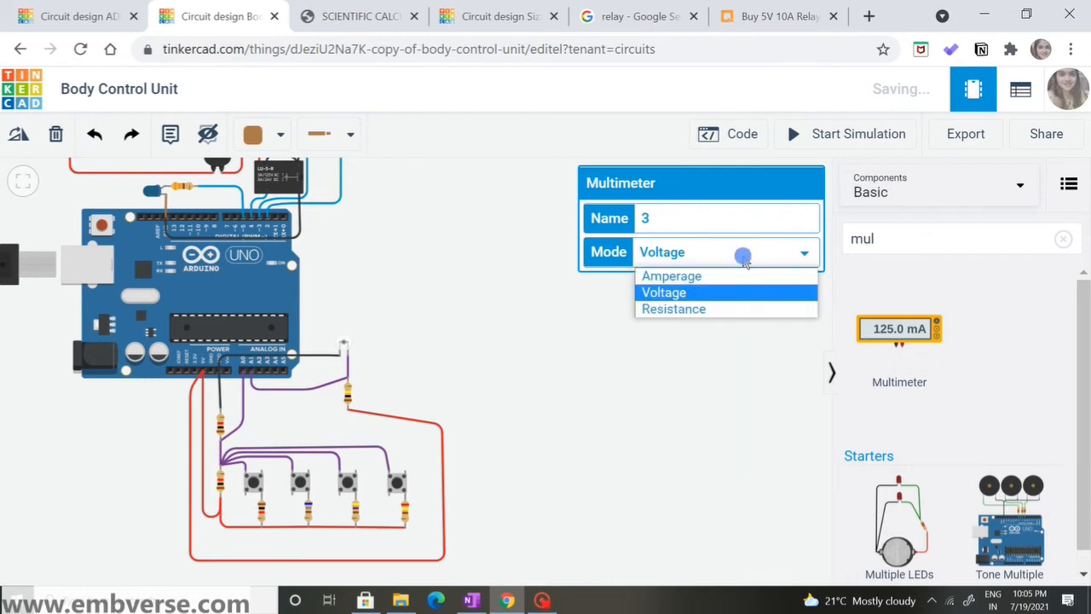
{"action": "left_click", "coordinate": [708, 293]}
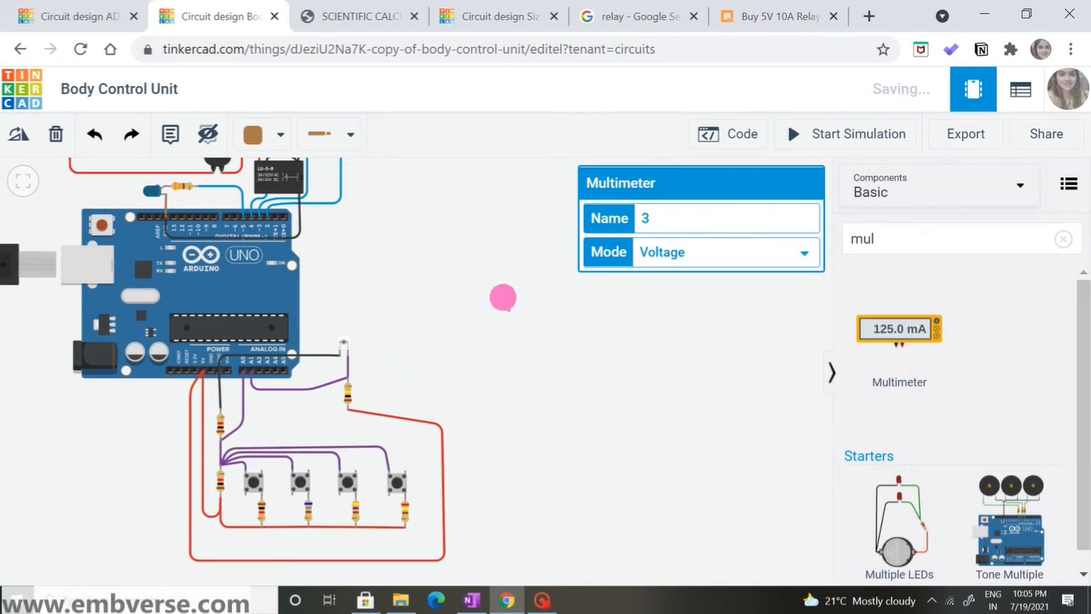
- Try again to place a multimeter in the empty area near the light sensor
{"action": "scroll", "coordinate": [458, 344], "scroll_direction": "up", "scroll_amount": 3}
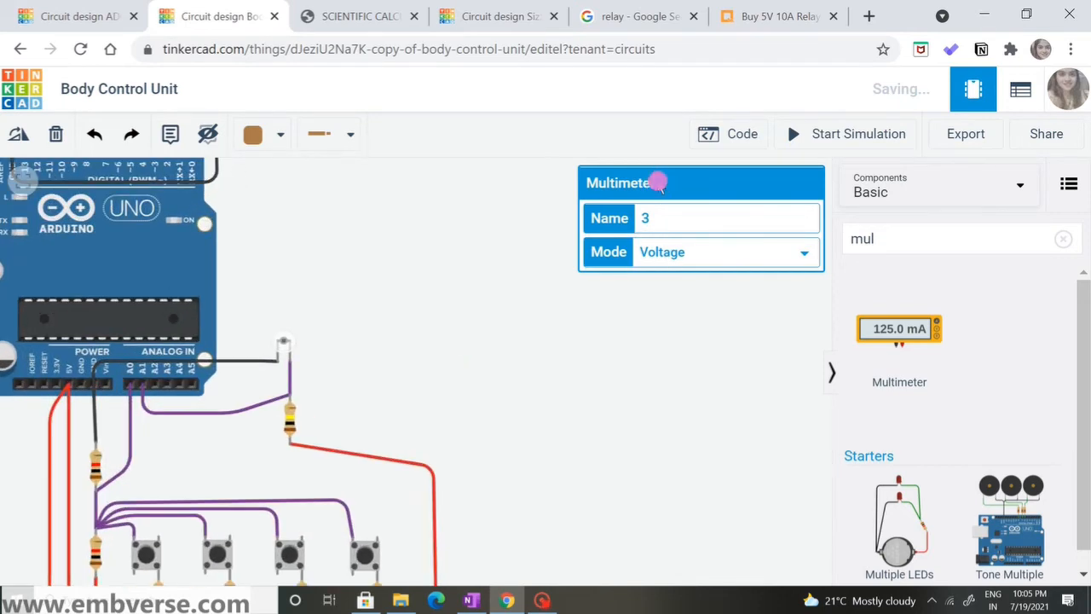
{"action": "left_click_drag", "start_coordinate": [878, 345], "coordinate": [546, 316]}
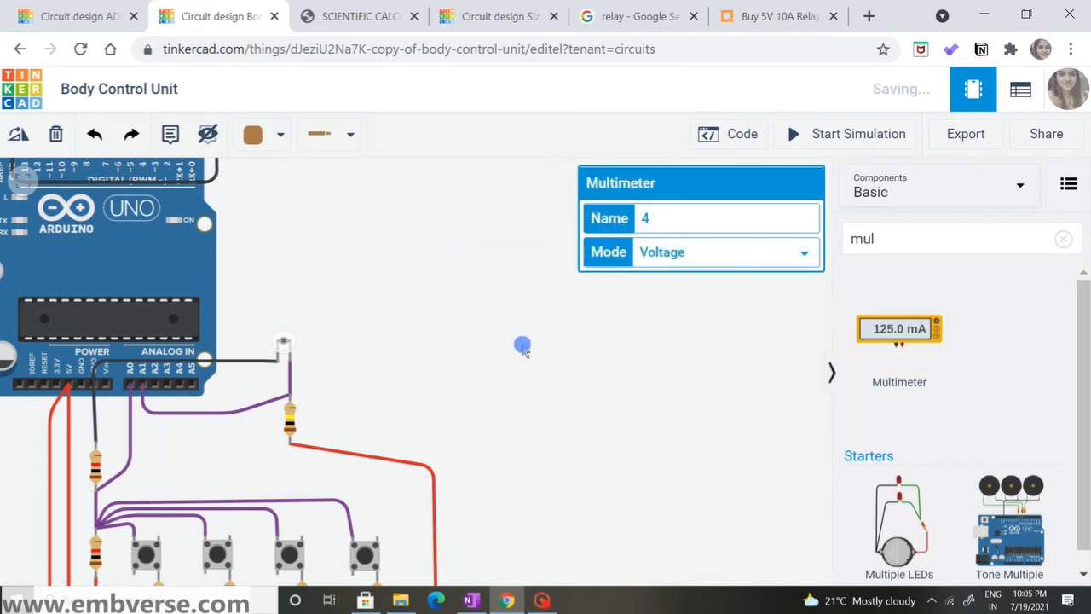
{"action": "left_click_drag", "start_coordinate": [882, 346], "coordinate": [472, 299]}
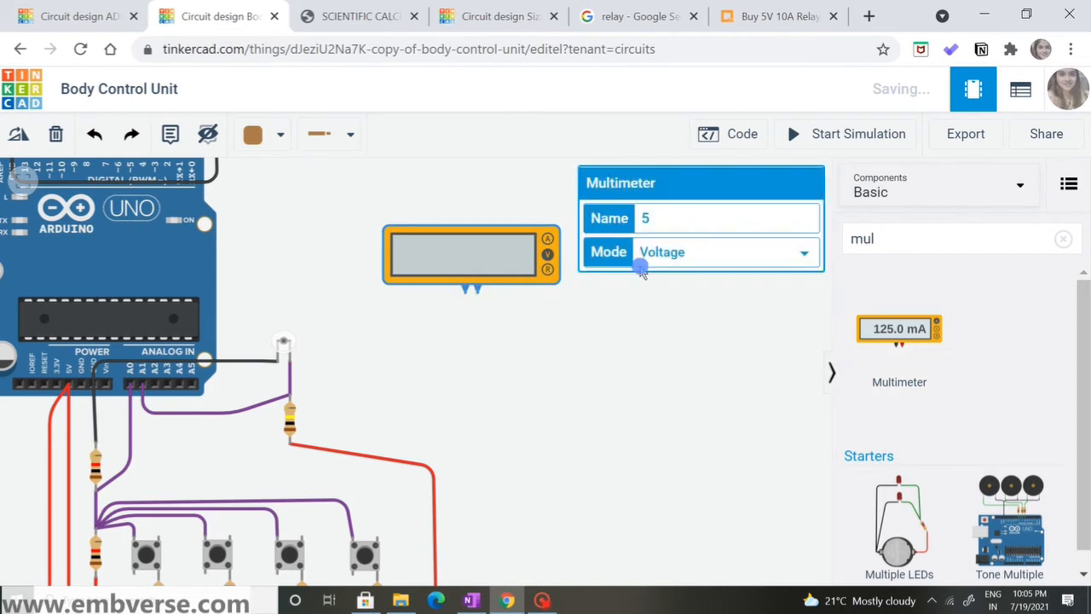
{"action": "left_click_drag", "start_coordinate": [385, 285], "coordinate": [384, 284]}
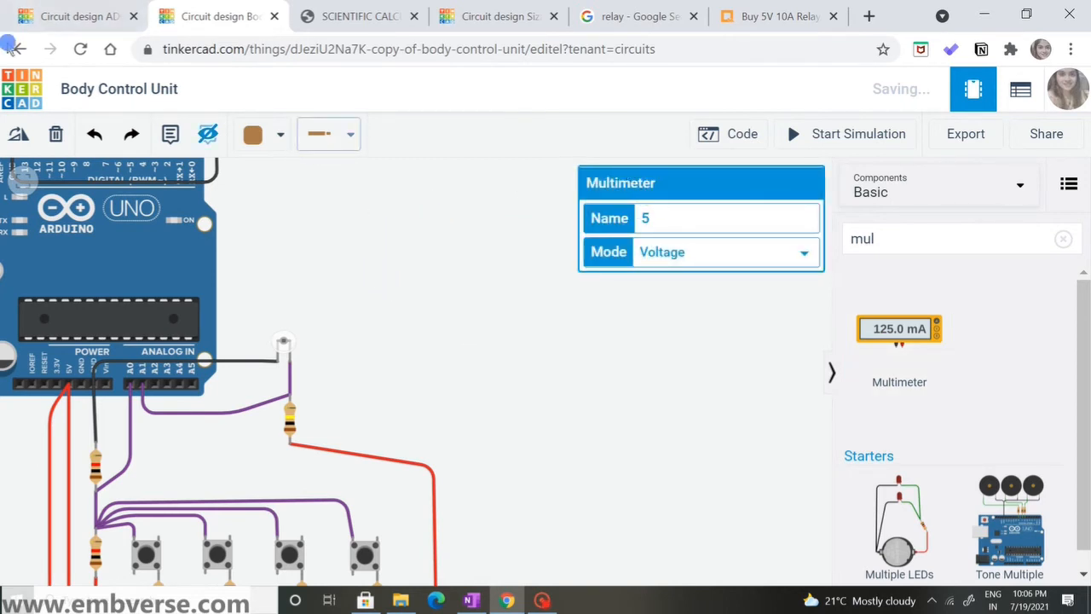
- Reload the circuit page and hide the component annotations
{"action": "left_click", "coordinate": [81, 50]}
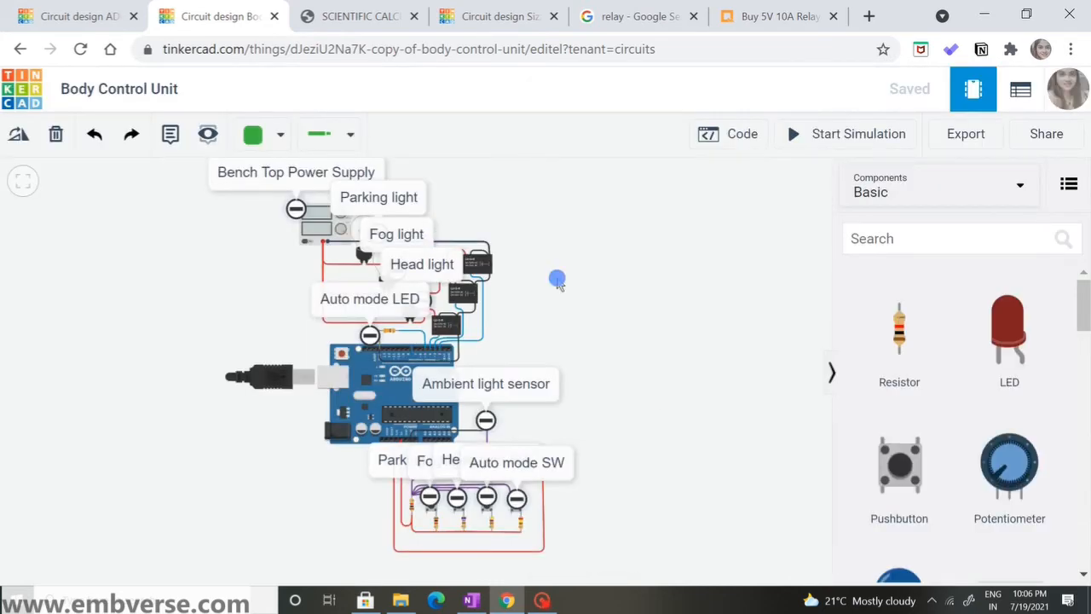
{"action": "scroll", "coordinate": [638, 439], "scroll_direction": "up", "scroll_amount": 4}
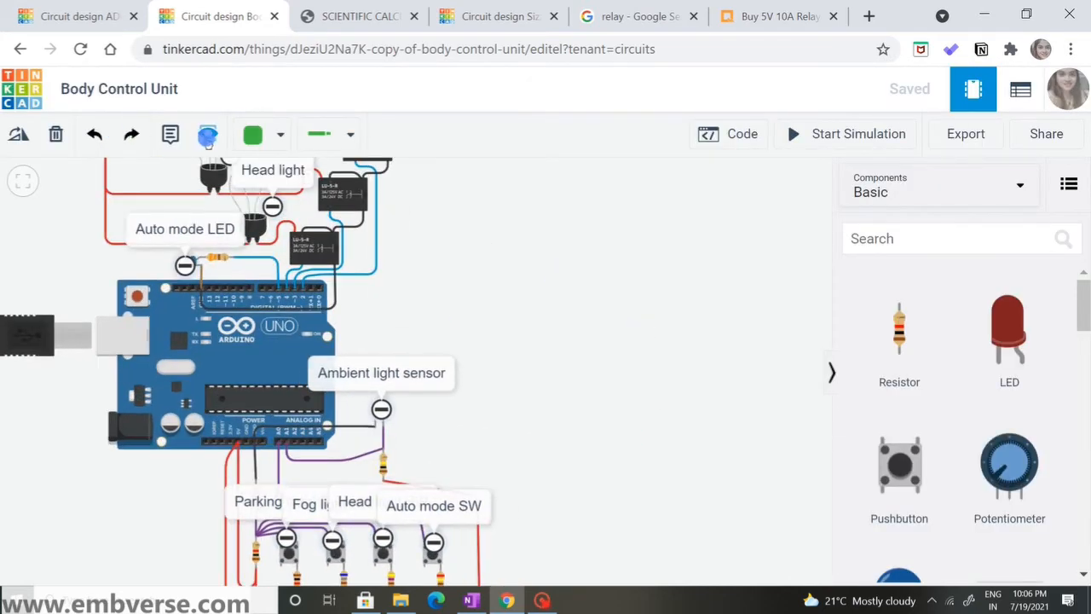
{"action": "left_click", "coordinate": [208, 134]}
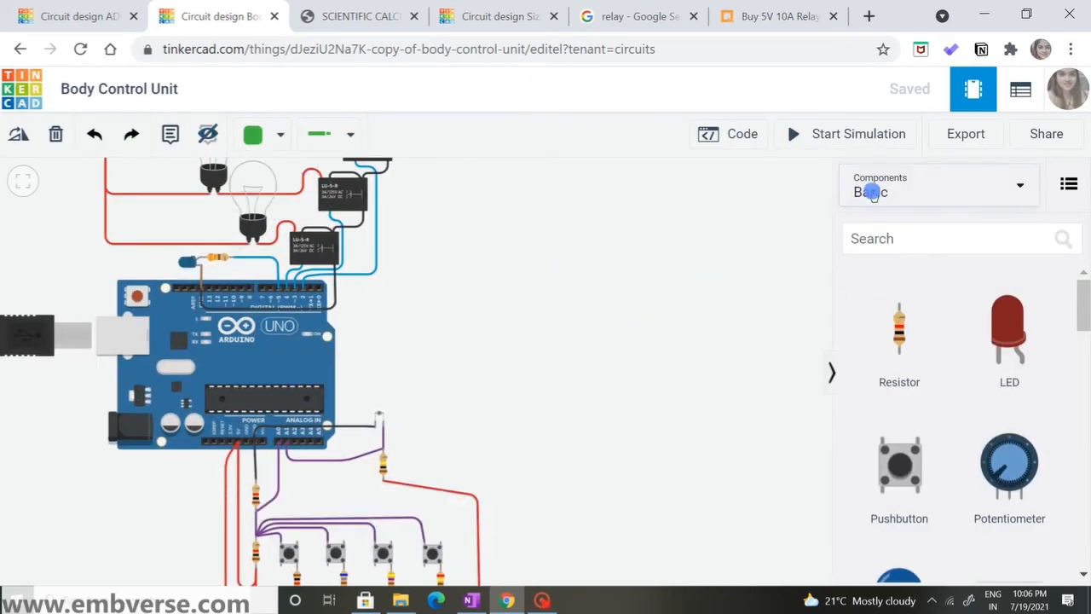
- Search the components for multimeter and place one in the empty workspace beside the Arduino, above the light sensor wiring
{"action": "left_click", "coordinate": [892, 242]}
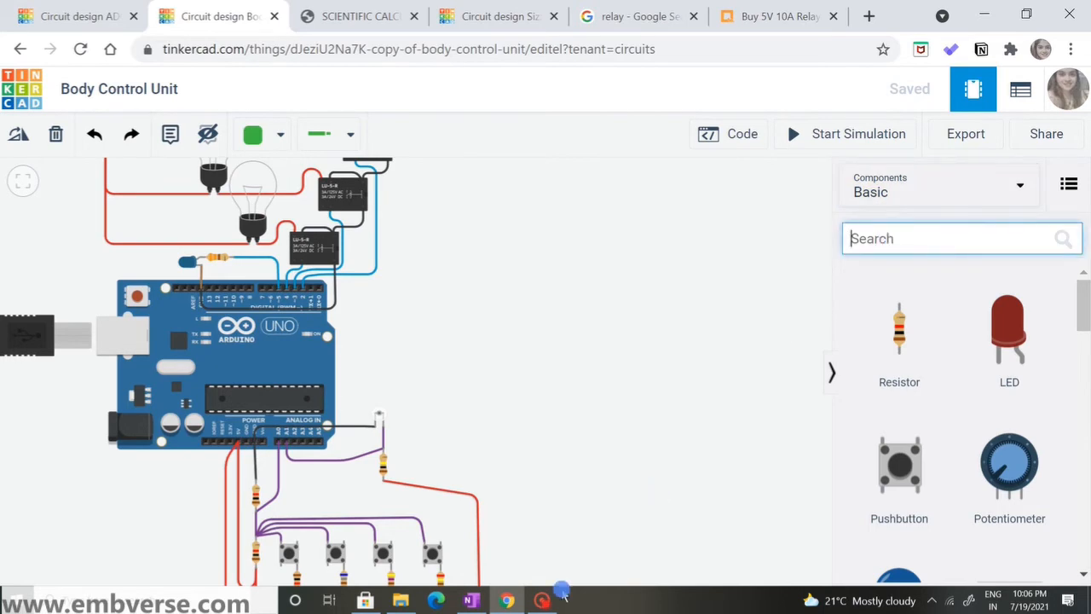
{"action": "mouse_move", "coordinate": [544, 590]}
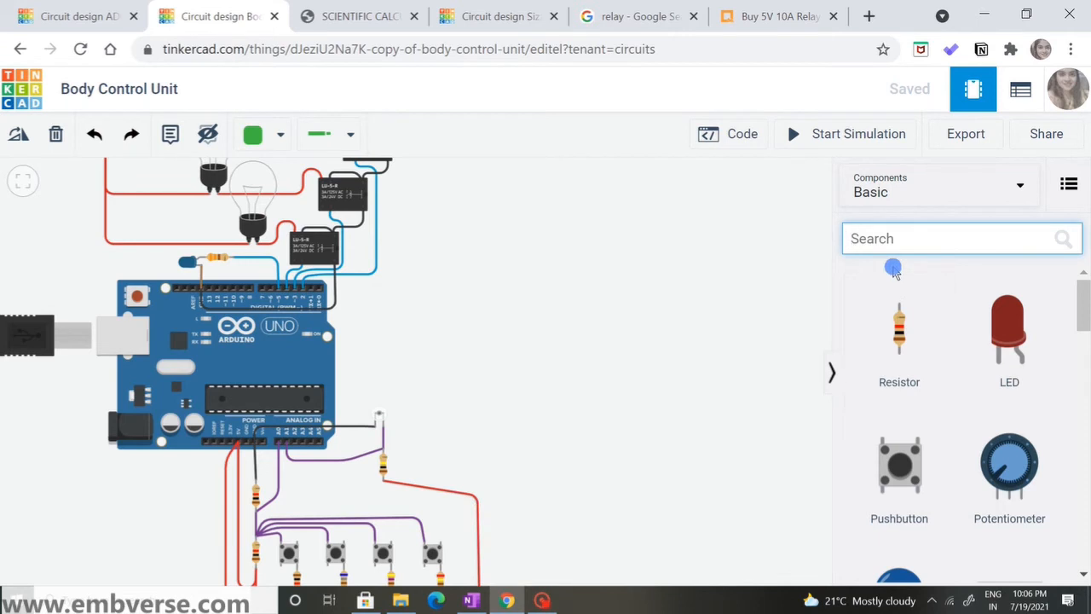
{"action": "type", "text": "mu"}
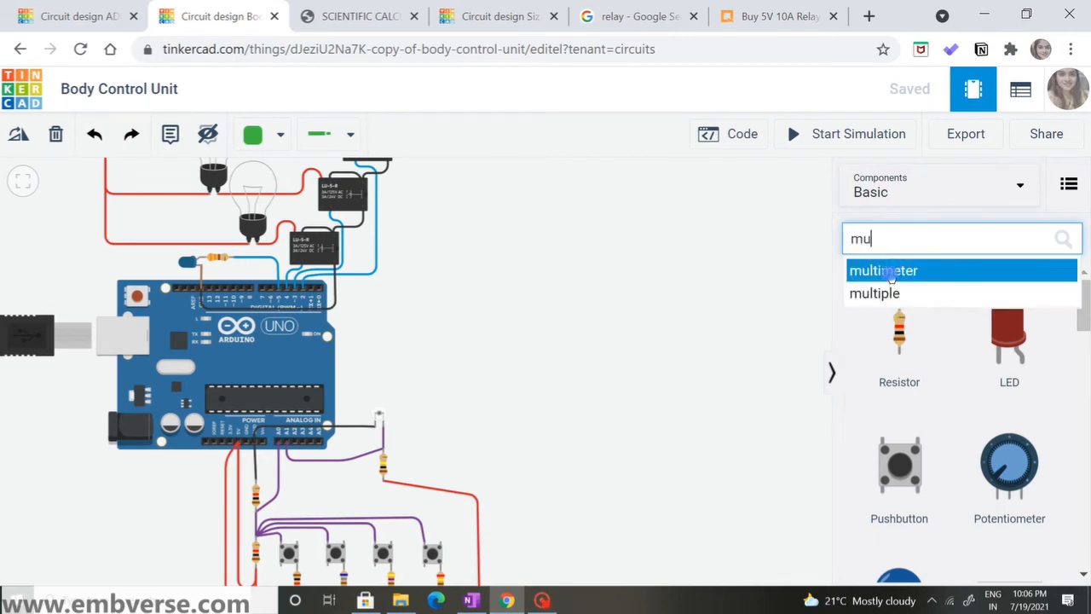
{"action": "left_click", "coordinate": [890, 271]}
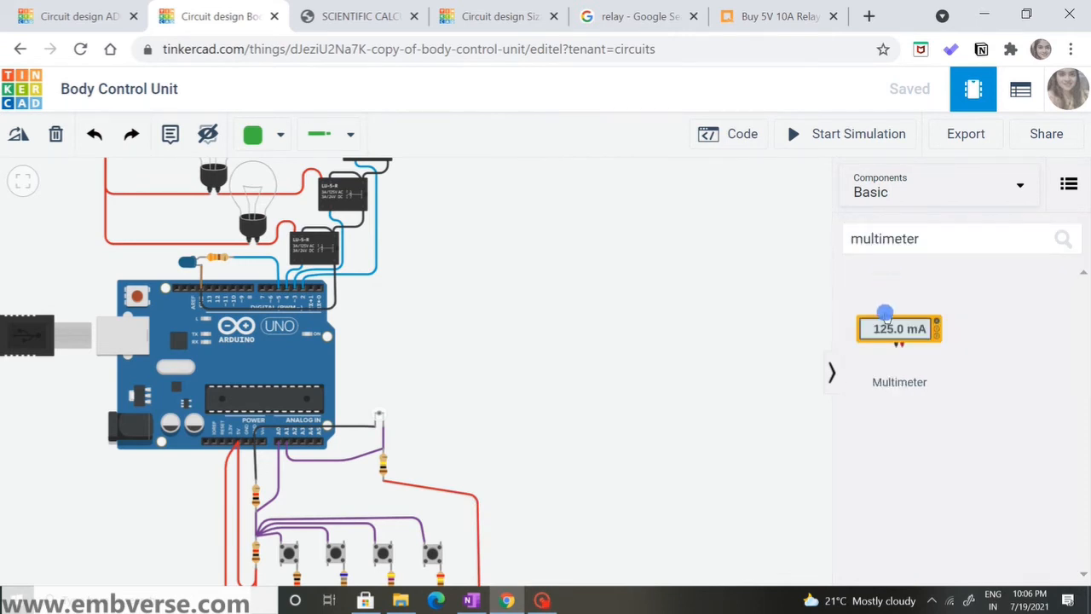
{"action": "left_click_drag", "start_coordinate": [890, 330], "coordinate": [639, 332]}
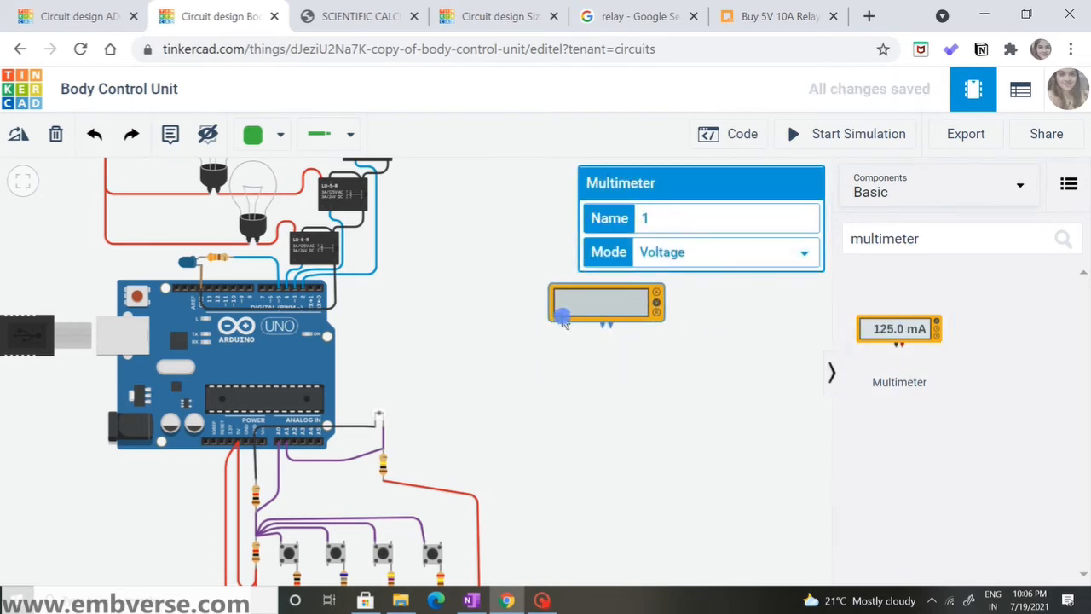
{"action": "left_click_drag", "start_coordinate": [563, 320], "coordinate": [502, 380]}
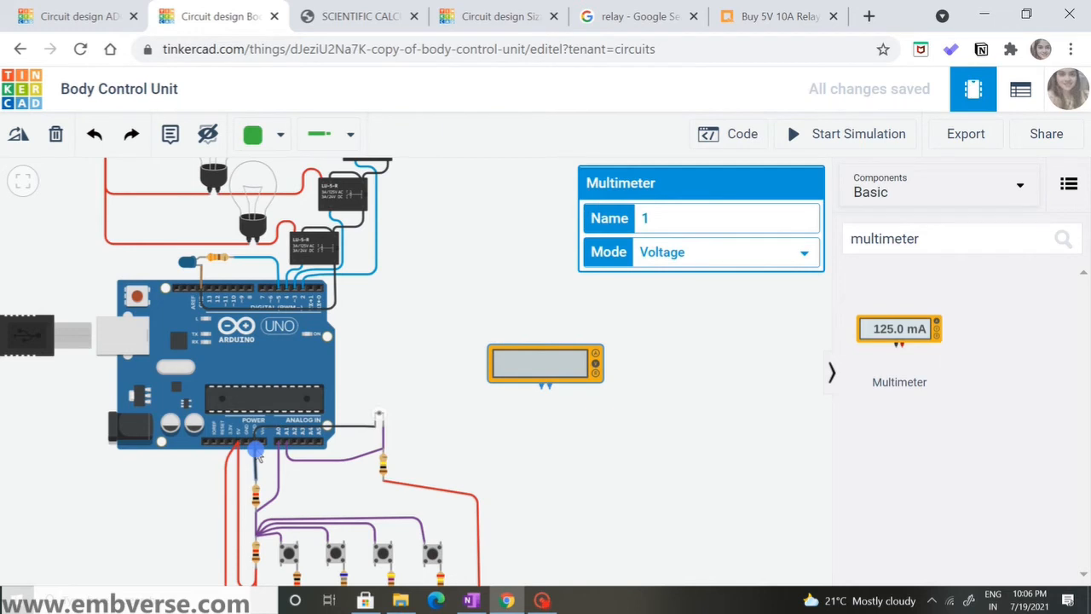
- Wire the multimeter's black negative terminal to the Arduino's GND pin, bending the wire below the meter
{"action": "left_click", "coordinate": [253, 444]}
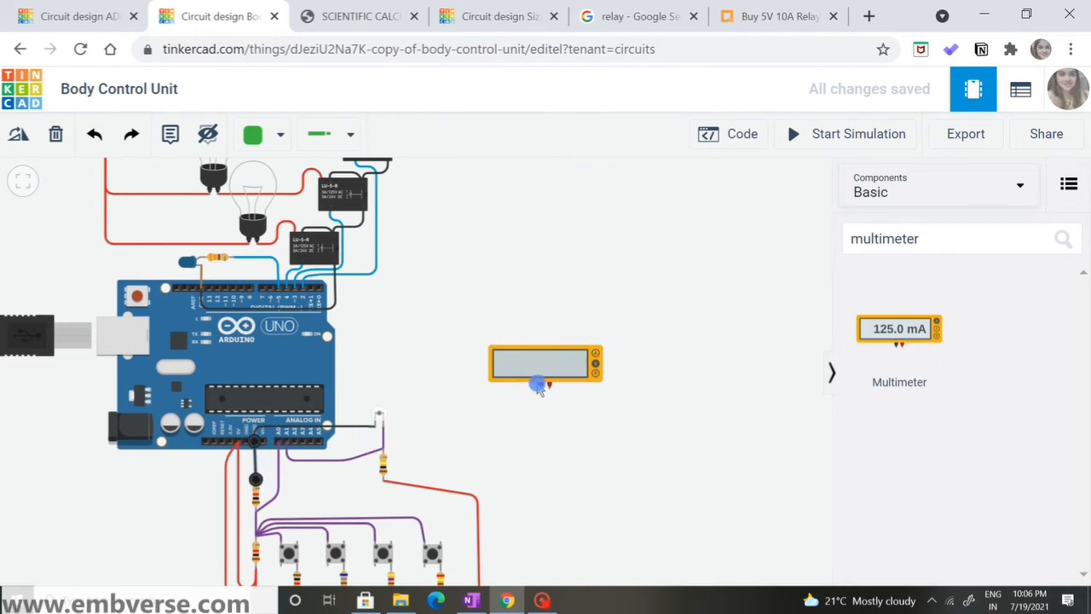
{"action": "left_click", "coordinate": [542, 389]}
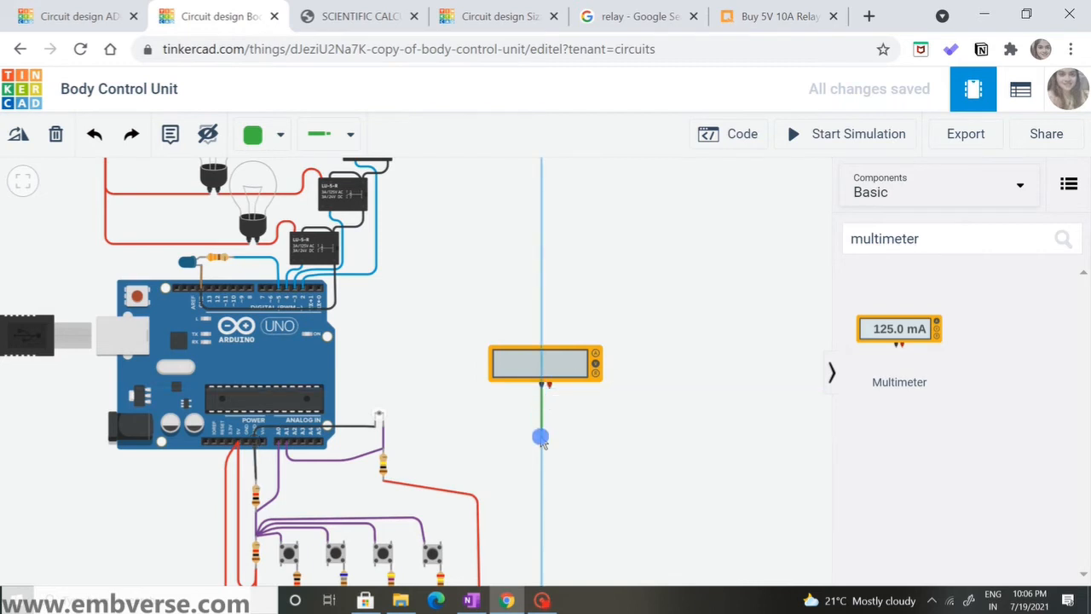
{"action": "left_click", "coordinate": [541, 444]}
{"action": "left_click", "coordinate": [255, 440]}
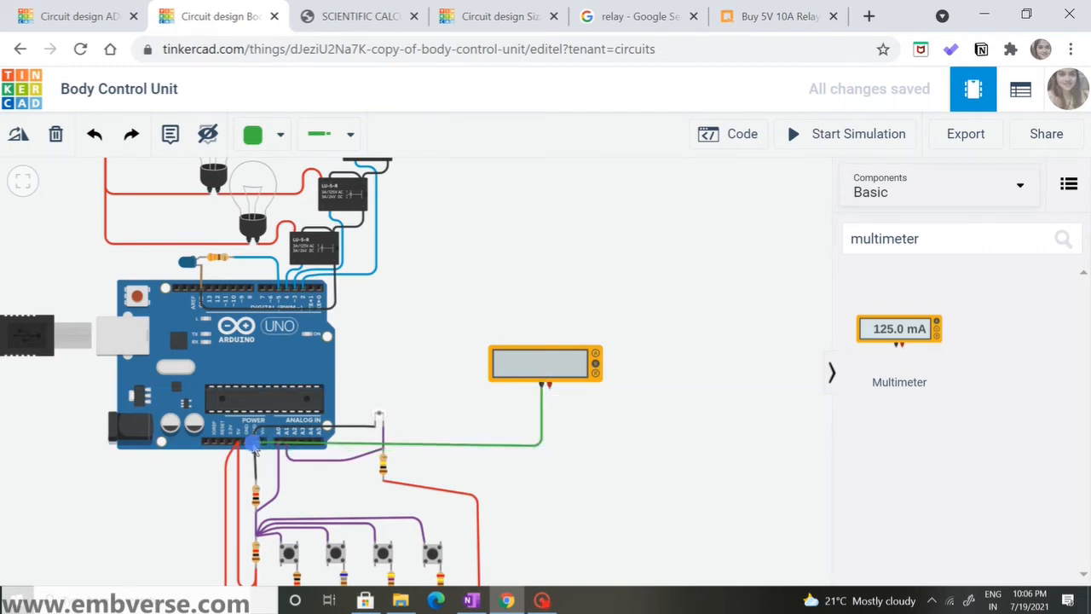
- Secure the end of the multimeter's negative wire on the Arduino's GND pin
{"action": "scroll", "coordinate": [255, 450], "scroll_direction": "up", "scroll_amount": 2}
{"action": "left_click_drag", "start_coordinate": [259, 453], "coordinate": [253, 447]}
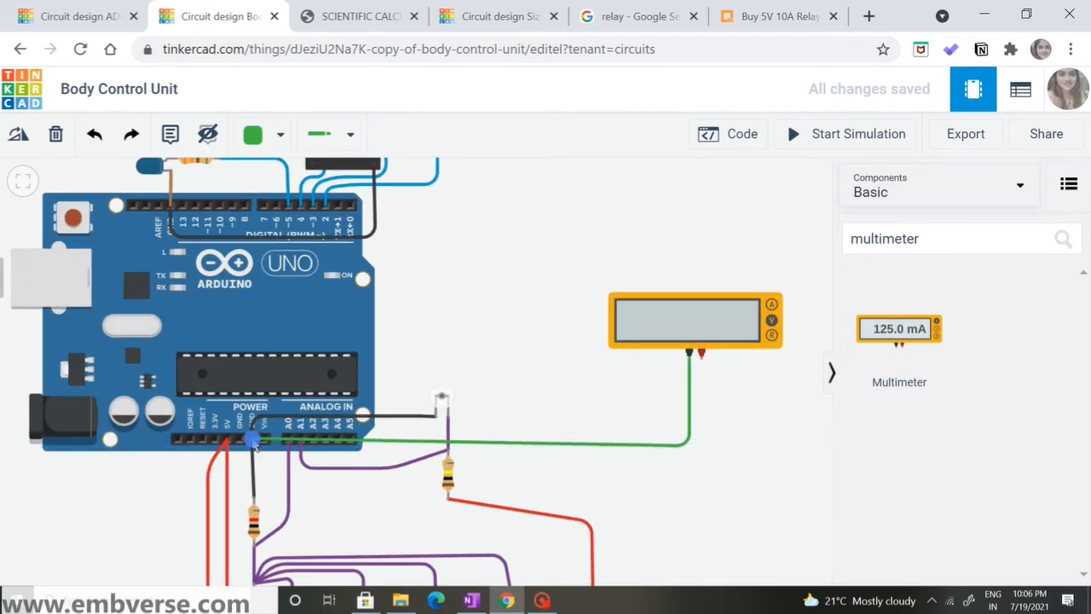
{"action": "left_click", "coordinate": [253, 439]}
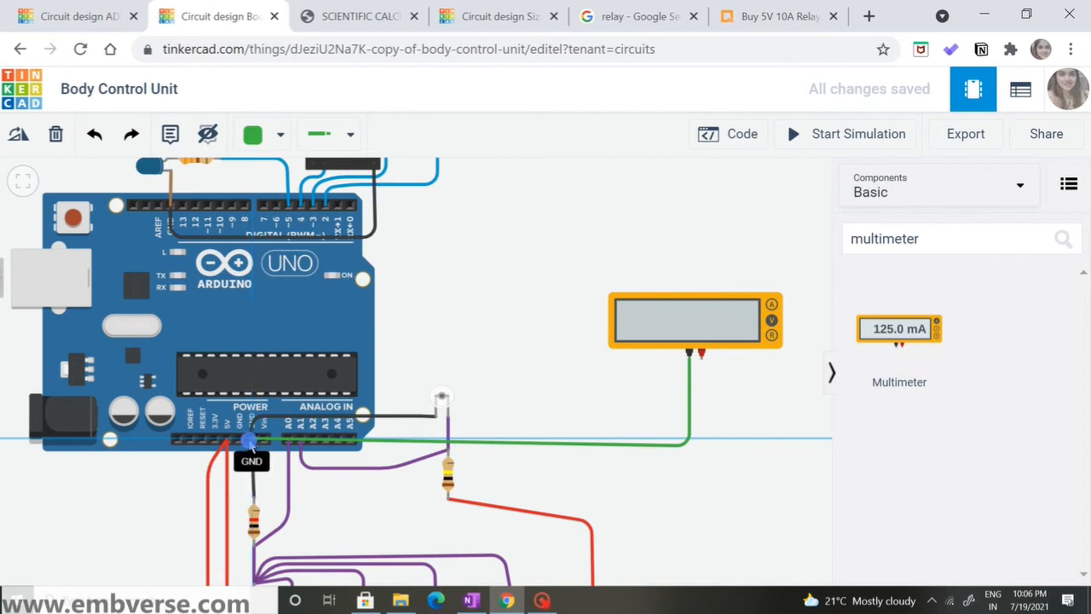
{"action": "left_click", "coordinate": [249, 440]}
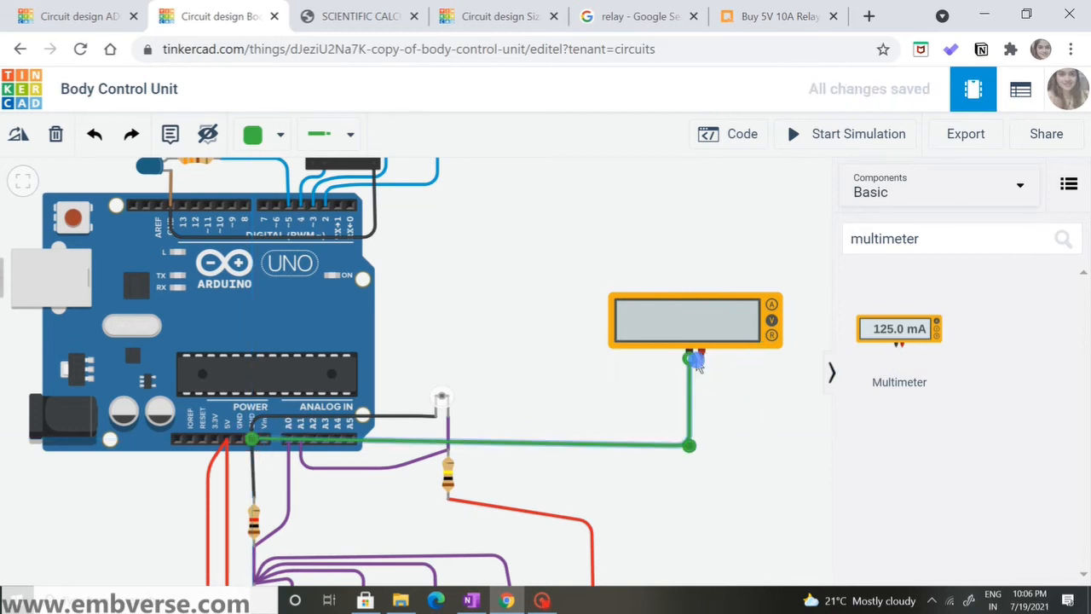
- Wire the multimeter's red positive terminal to the resistor junction feeding A0, bending the wire below the meter
{"action": "left_click", "coordinate": [701, 353]}
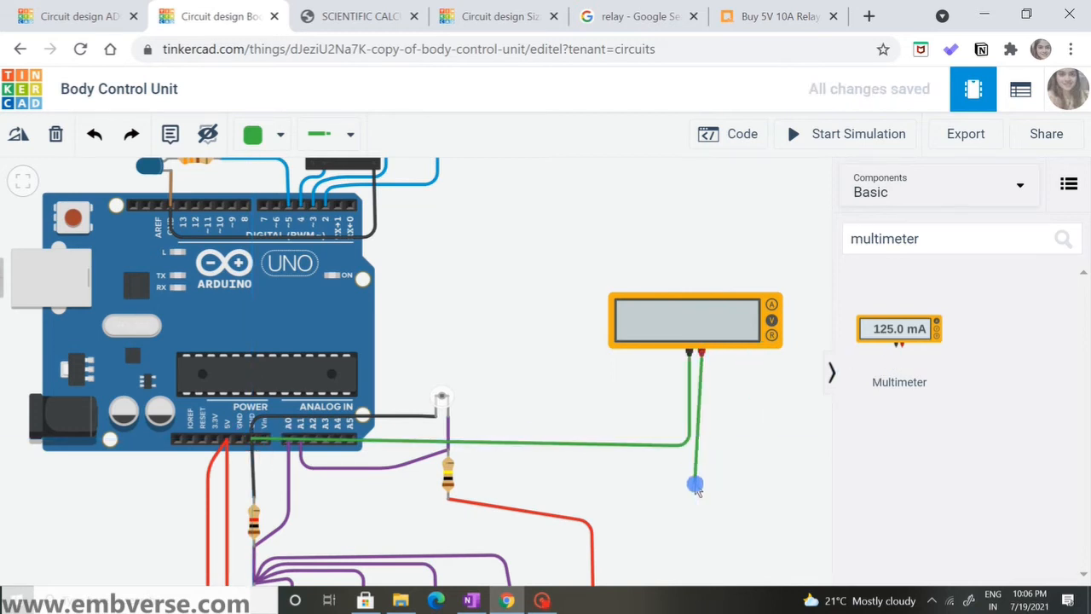
{"action": "left_click", "coordinate": [699, 484]}
{"action": "left_click", "coordinate": [257, 550]}
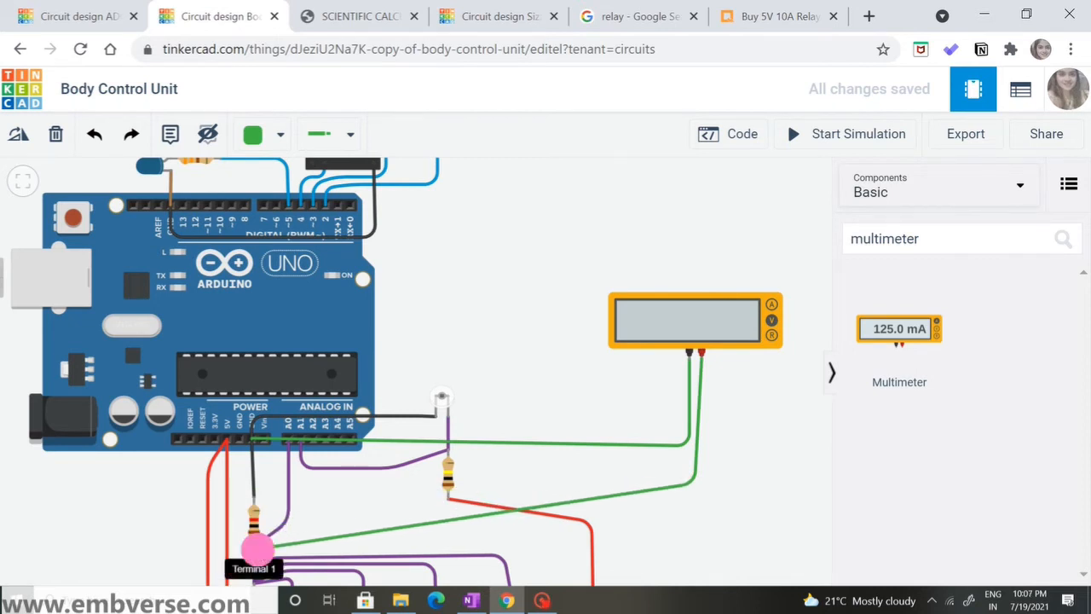
{"action": "left_click", "coordinate": [255, 549]}
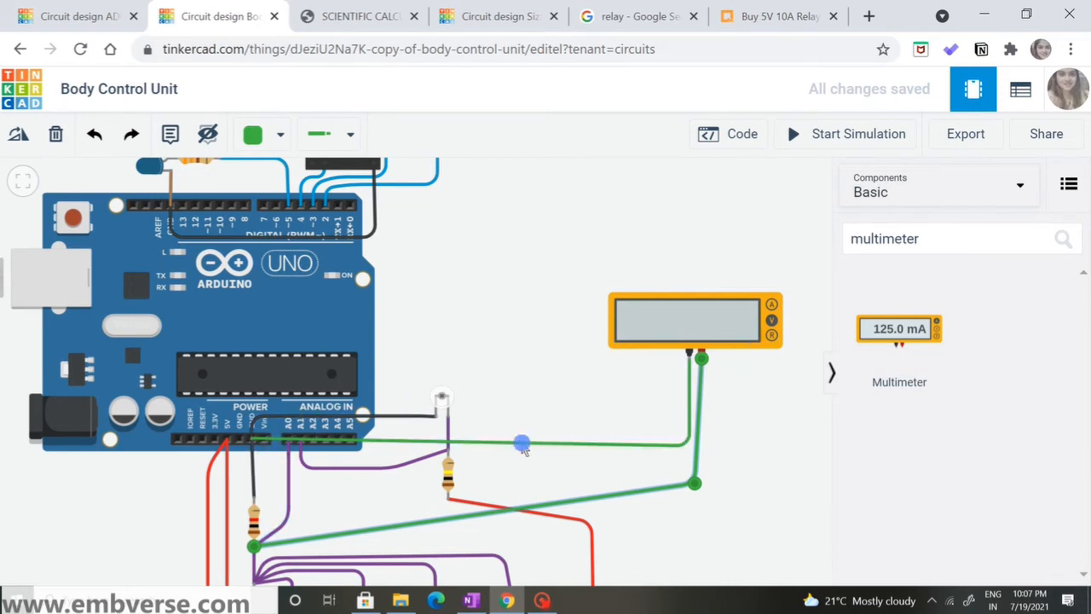
{"action": "left_click", "coordinate": [450, 312]}
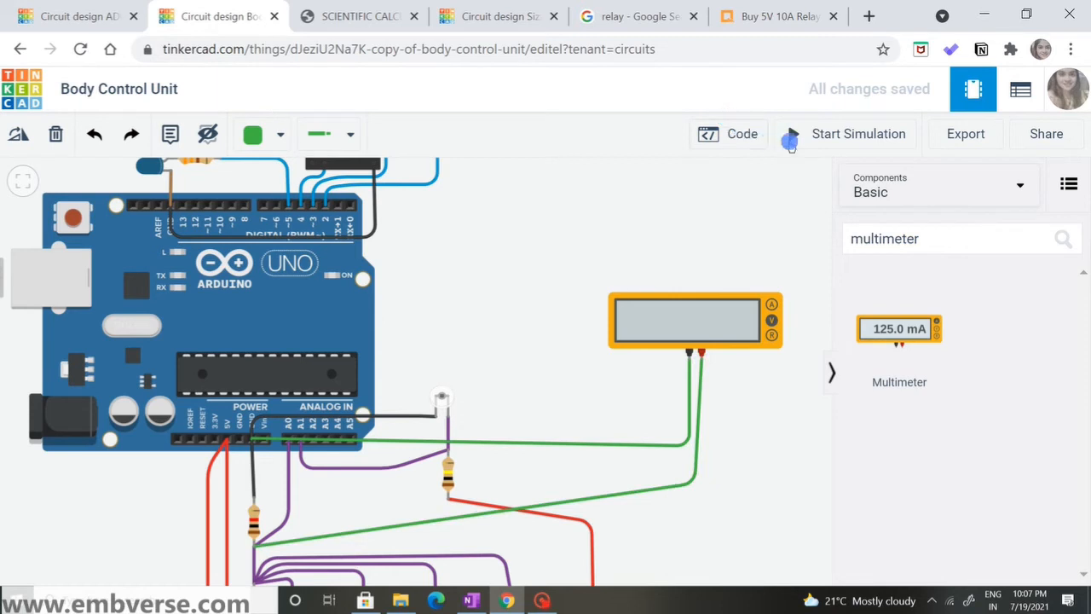
- Start the simulation and read the multimeter voltage with no push button pressed, keeping meter and switches in view
{"action": "left_click", "coordinate": [818, 141]}
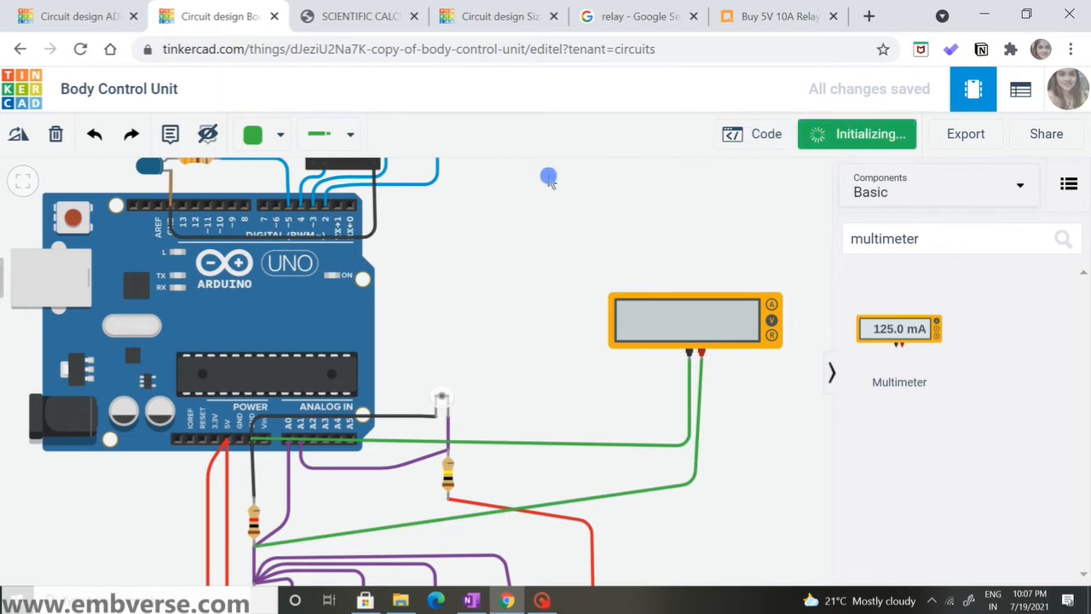
{"action": "left_click_drag", "start_coordinate": [538, 227], "coordinate": [516, 176]}
{"action": "left_click_drag", "start_coordinate": [487, 227], "coordinate": [485, 211]}
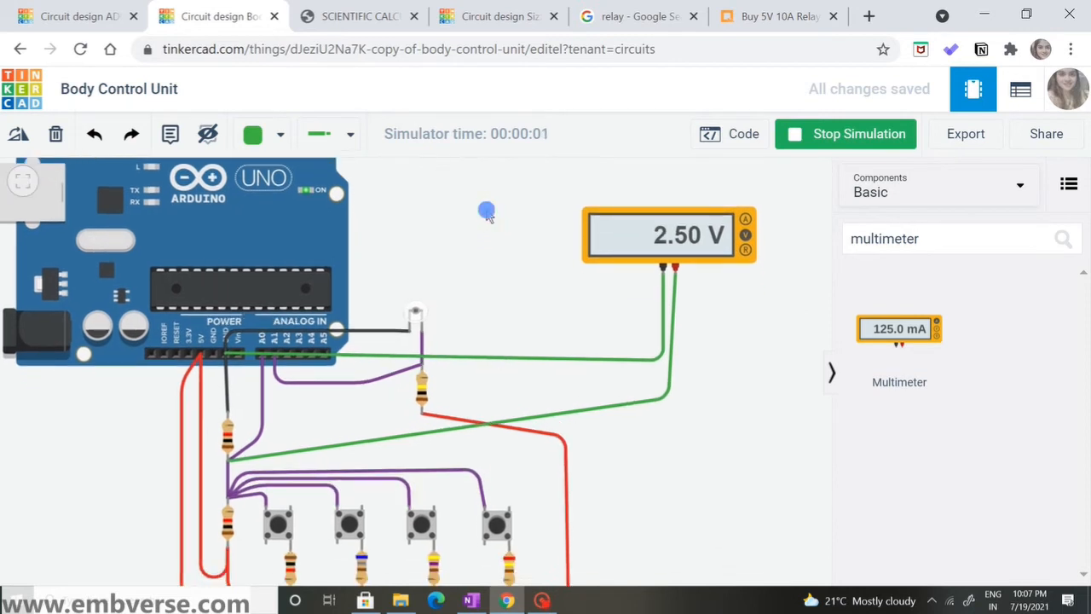
{"action": "left_click_drag", "start_coordinate": [480, 250], "coordinate": [478, 223]}
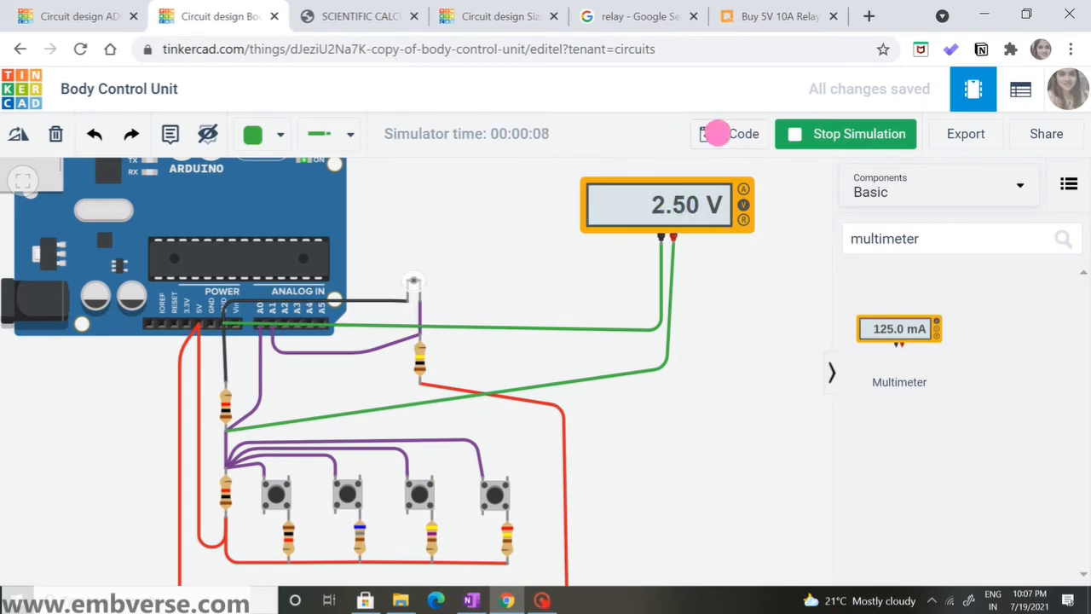
- Show the code with the Serial Monitor and read the switch ADC count with no push button pressed
{"action": "left_click", "coordinate": [716, 133]}
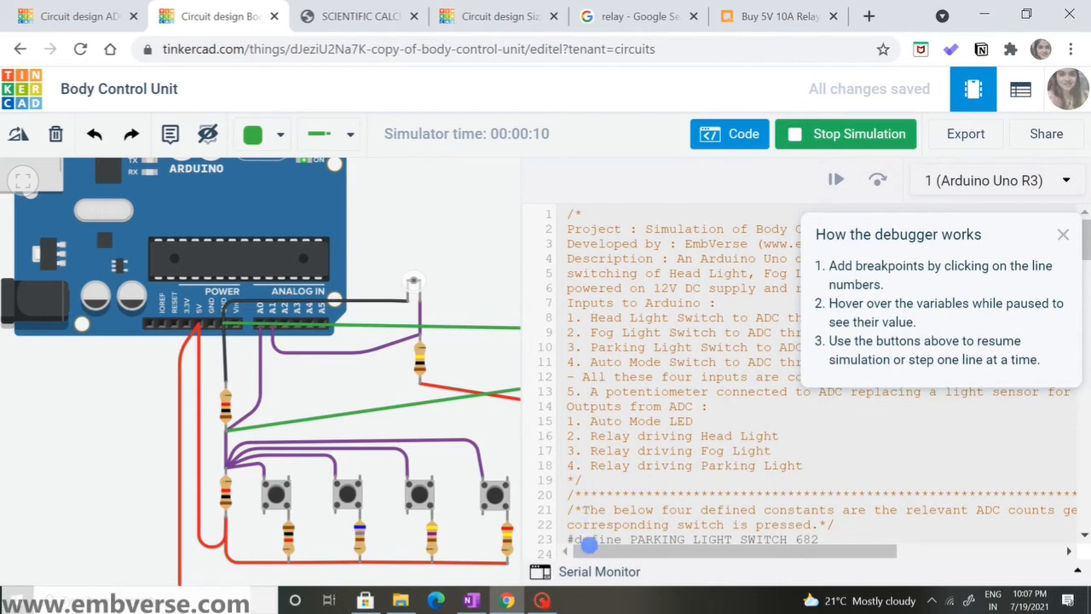
{"action": "left_click", "coordinate": [592, 570]}
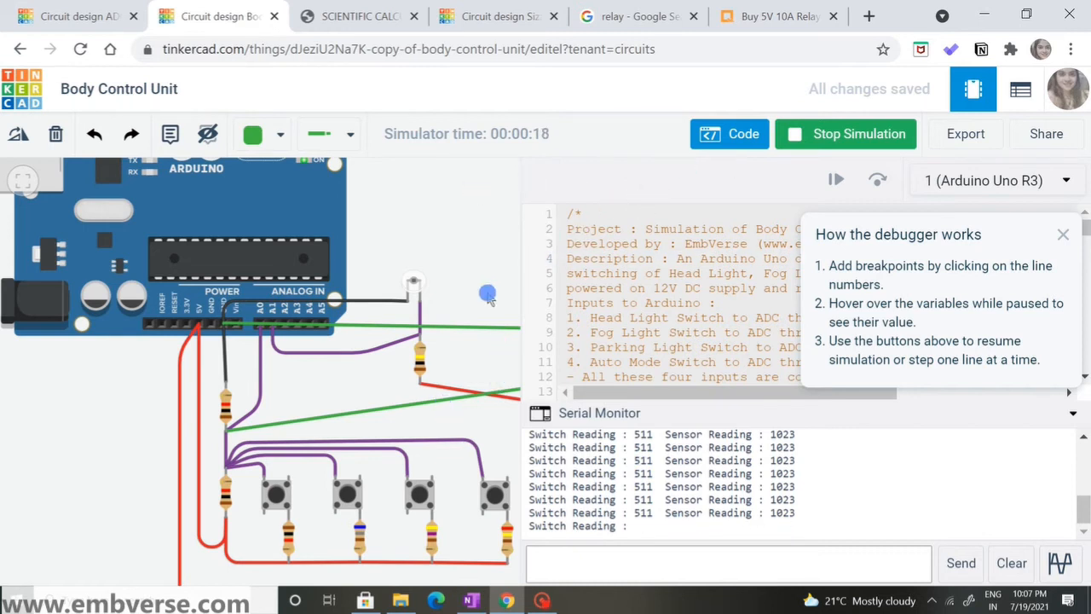
{"action": "left_click_drag", "start_coordinate": [486, 285], "coordinate": [466, 277]}
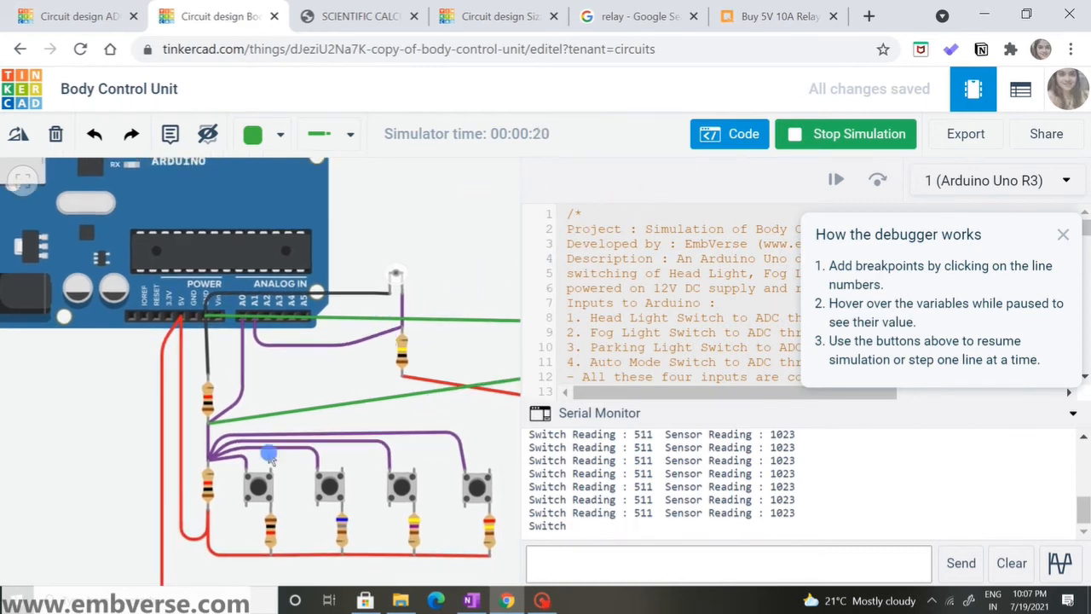
- Hide the code and press the first push button in the row to measure its voltage on the multimeter
{"action": "left_click", "coordinate": [255, 497]}
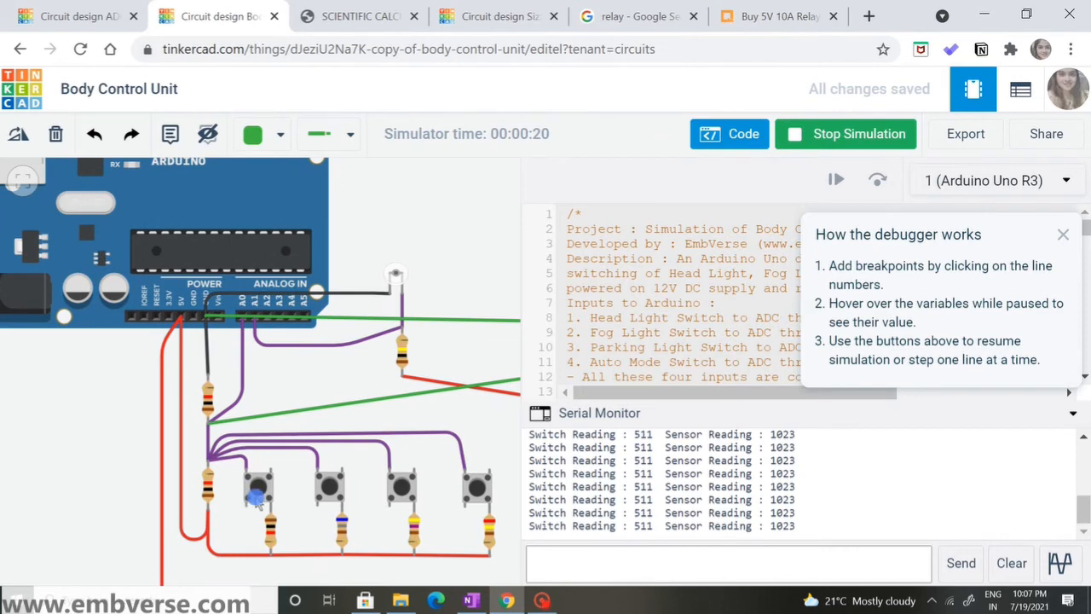
{"action": "left_click", "coordinate": [739, 134]}
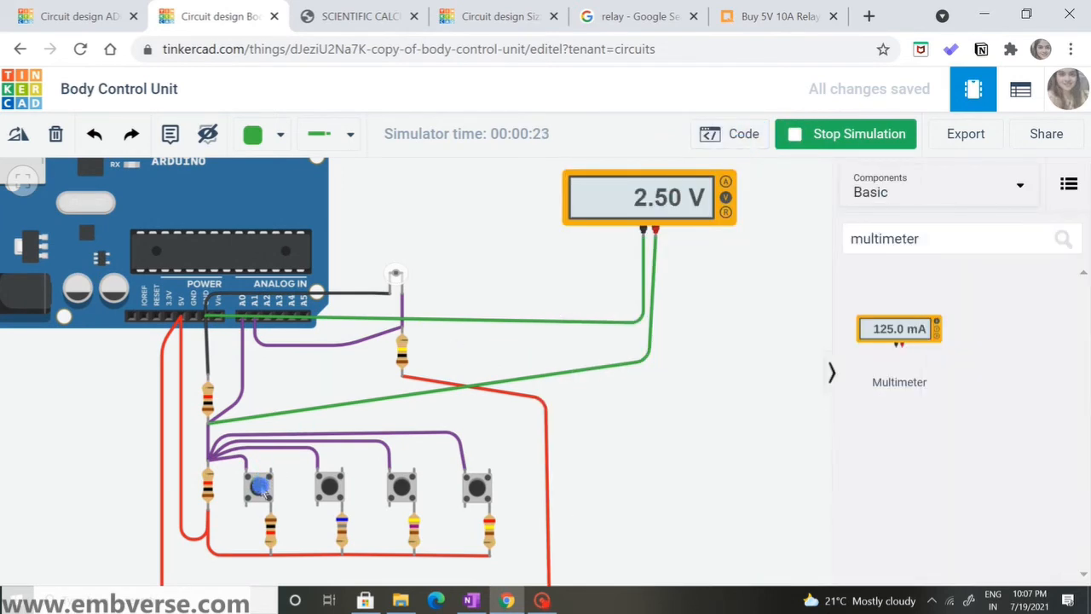
{"action": "left_click", "coordinate": [260, 487]}
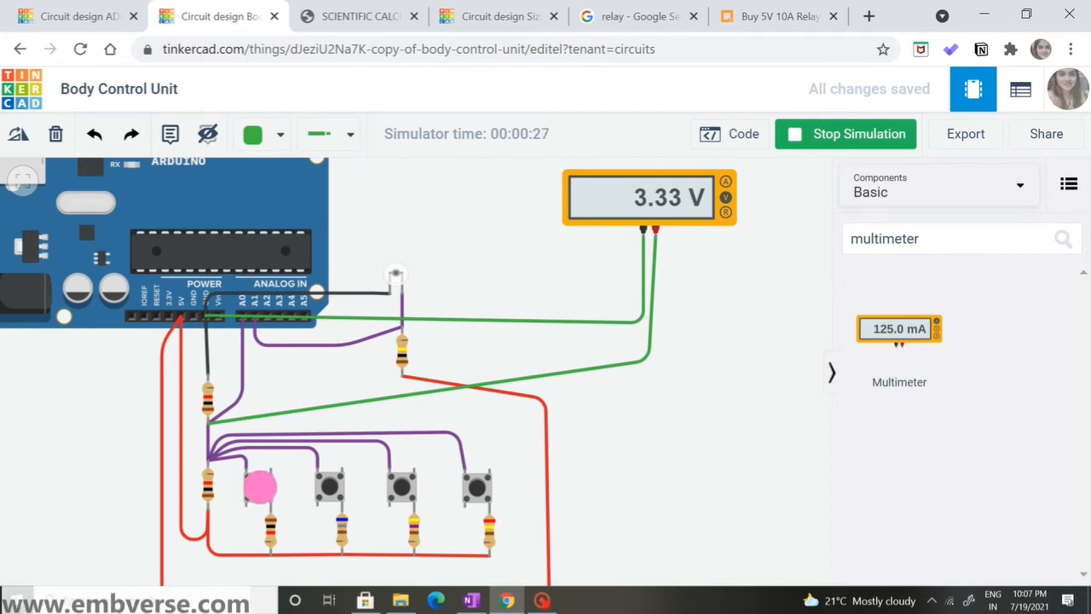
- Switch to the online Scientific Calculator and compute the ADC count as 3.33*1023/5
{"action": "left_click", "coordinate": [350, 16]}
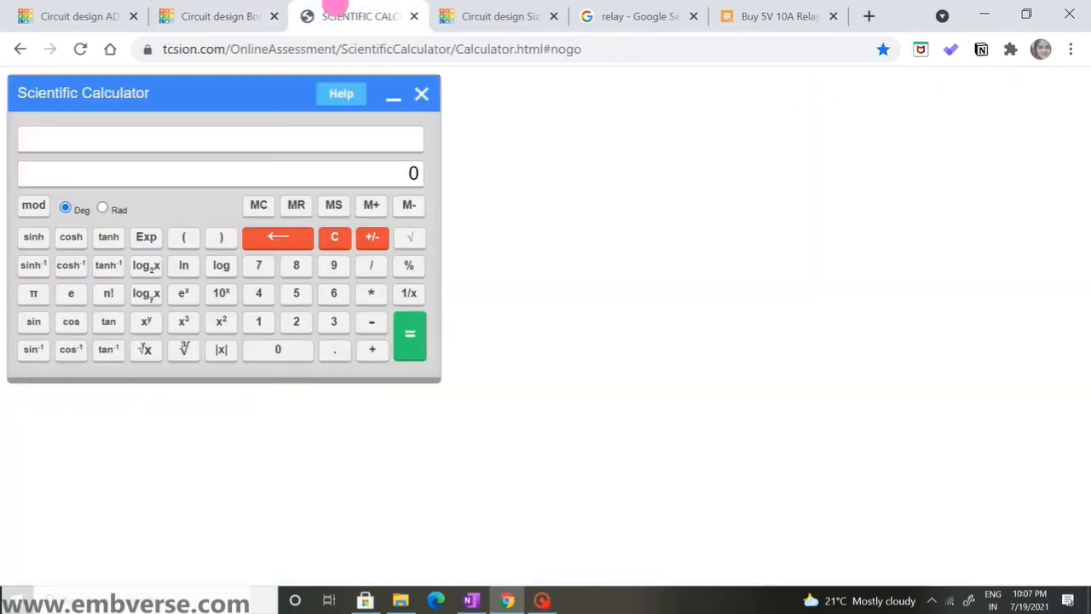
{"action": "left_click", "coordinate": [326, 323]}
{"action": "left_click", "coordinate": [334, 348]}
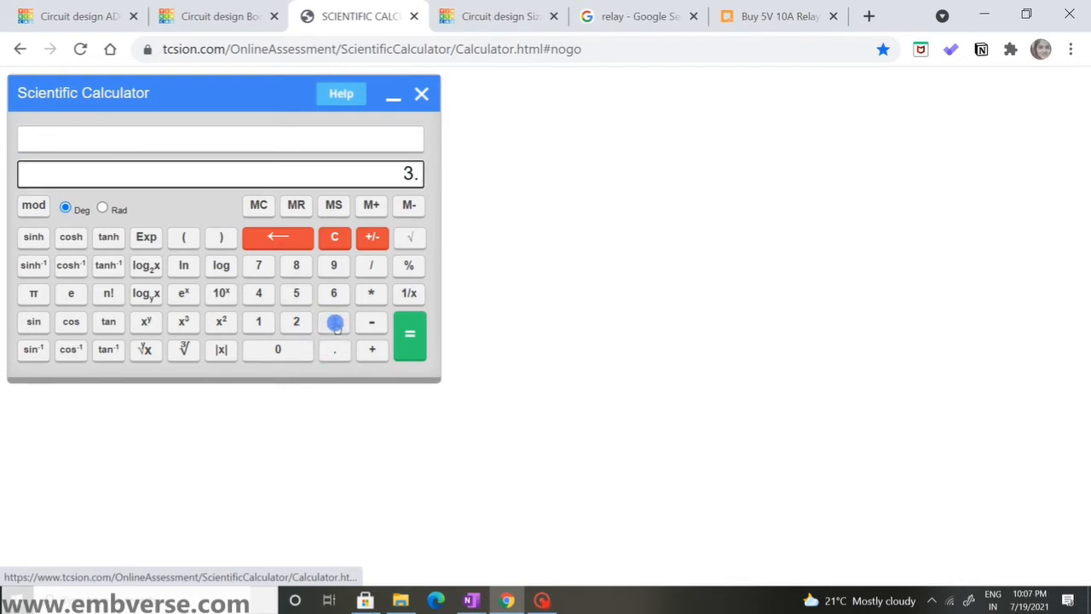
{"action": "left_click", "coordinate": [334, 323]}
{"action": "left_click", "coordinate": [366, 292]}
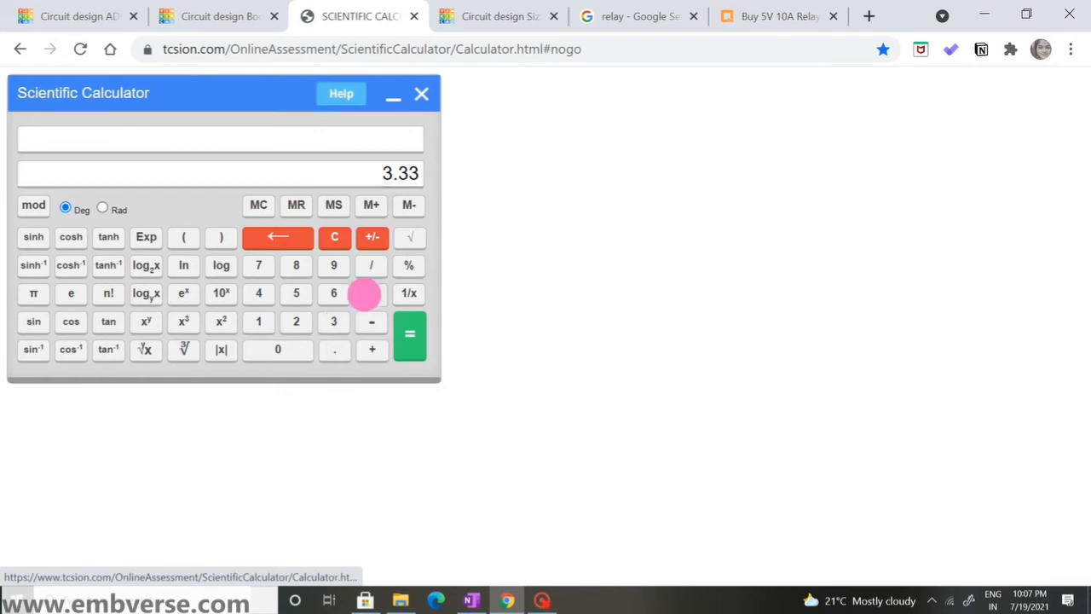
{"action": "left_click", "coordinate": [263, 326]}
{"action": "left_click", "coordinate": [279, 348]}
{"action": "left_click", "coordinate": [290, 323]}
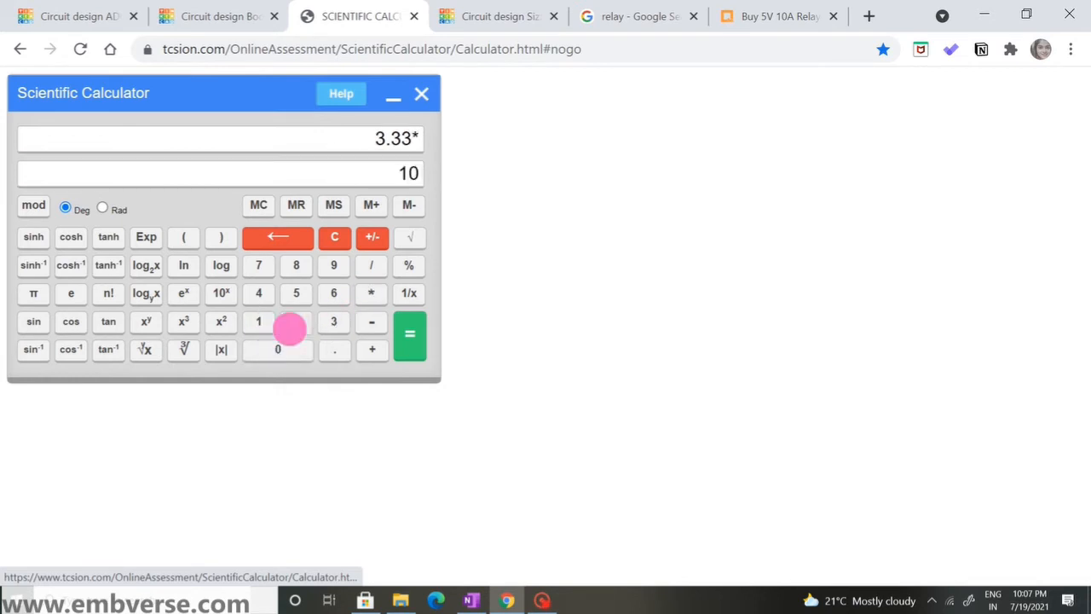
{"action": "left_click", "coordinate": [331, 323]}
{"action": "left_click", "coordinate": [368, 264]}
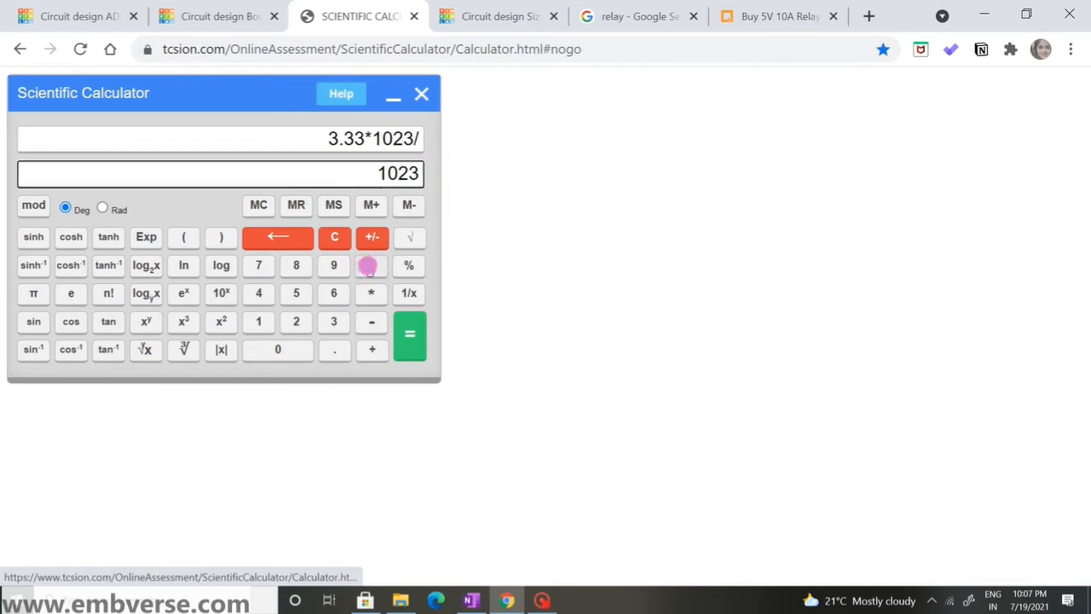
{"action": "left_click", "coordinate": [300, 292]}
{"action": "left_click", "coordinate": [406, 341]}
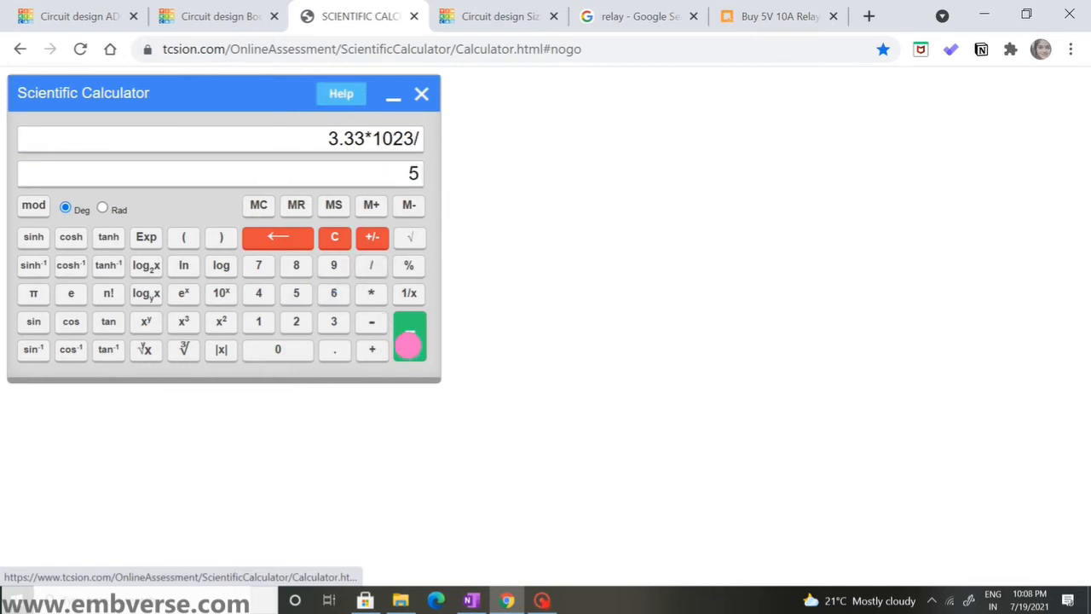
{"action": "left_click_drag", "start_coordinate": [349, 173], "coordinate": [407, 174]}
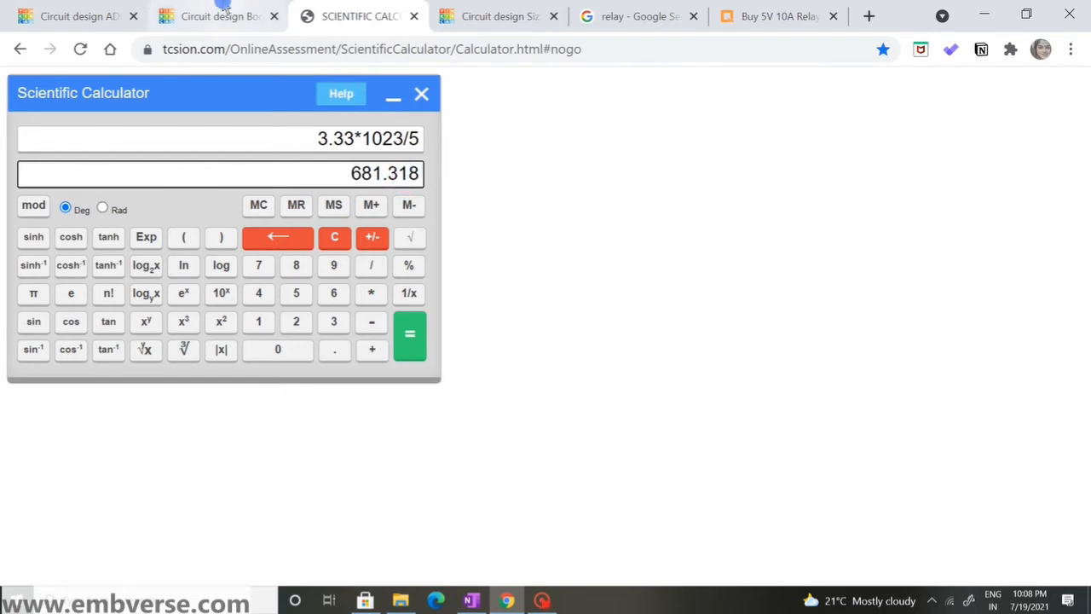
- Return to the Body Control Unit circuit and press the first push button while watching the Serial Monitor's switch reading
{"action": "left_click", "coordinate": [227, 12]}
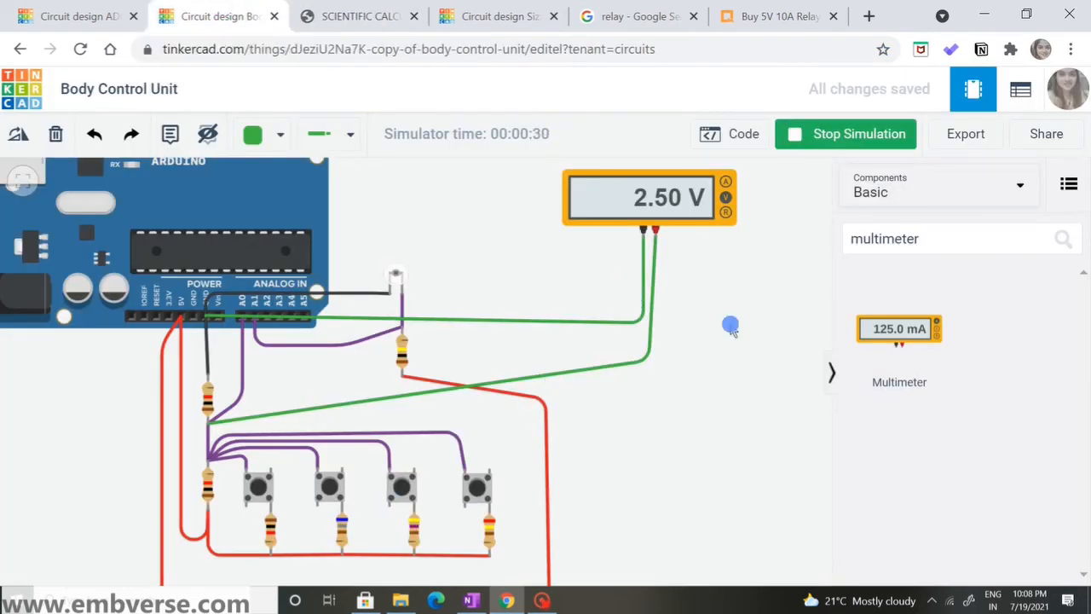
{"action": "left_click", "coordinate": [739, 136]}
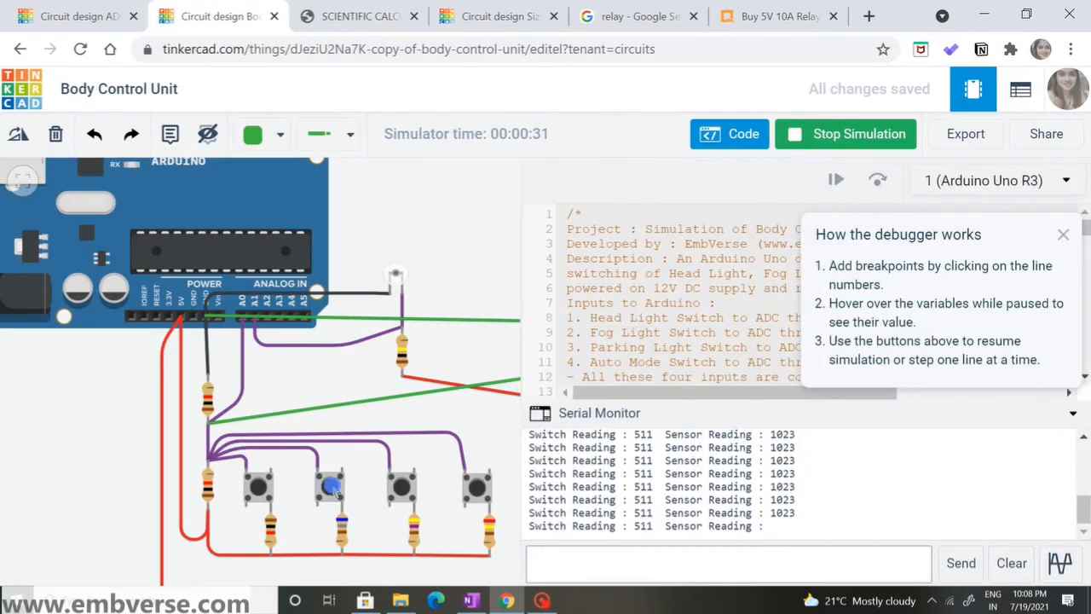
{"action": "left_click", "coordinate": [256, 487]}
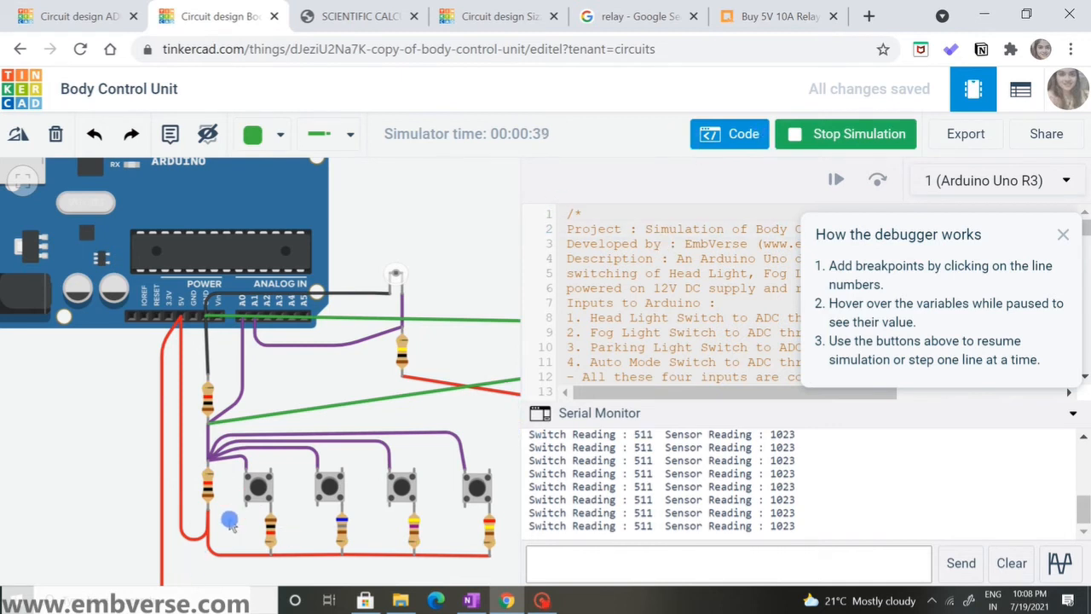
{"action": "left_click", "coordinate": [257, 488]}
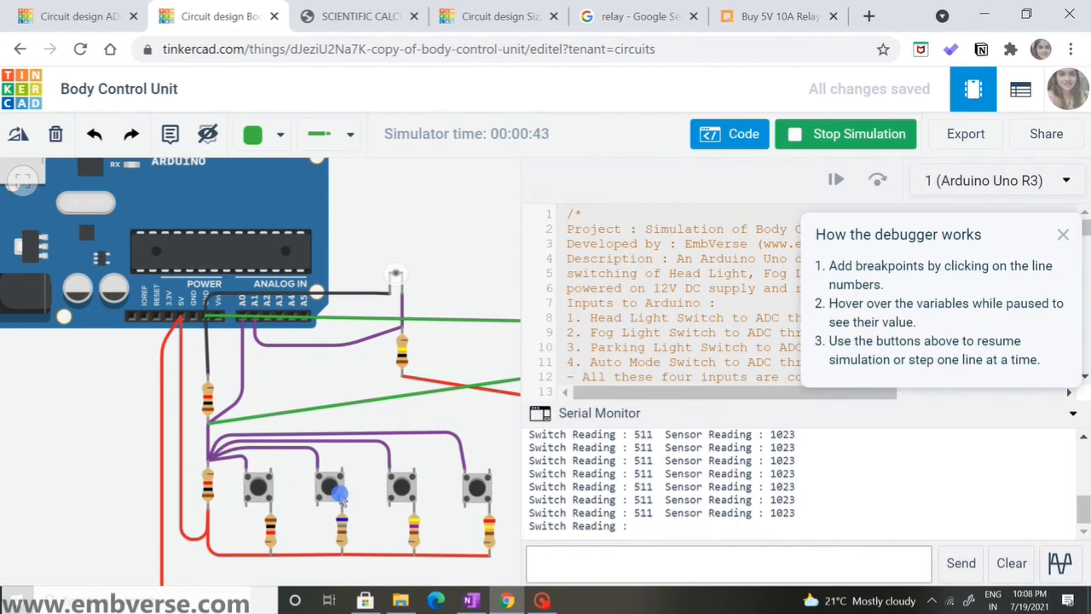
- Stop the simulation and delete the multimeter with its wires from the circuit
{"action": "left_click", "coordinate": [707, 141]}
{"action": "scroll", "coordinate": [760, 277], "scroll_direction": "down", "scroll_amount": 2}
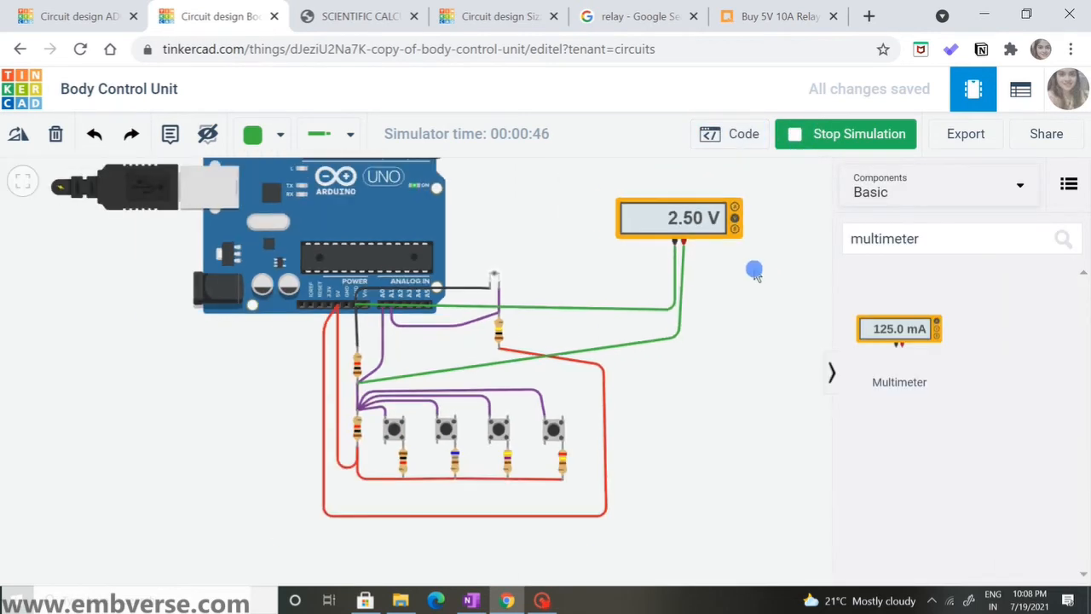
{"action": "left_click", "coordinate": [835, 138]}
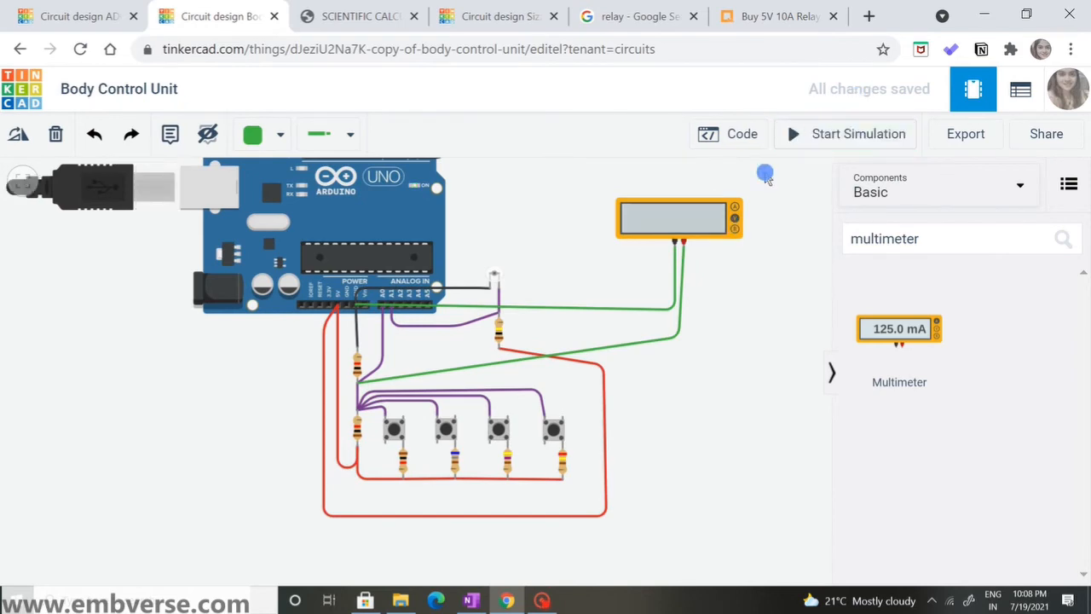
{"action": "left_click", "coordinate": [725, 206]}
{"action": "scroll", "coordinate": [494, 290], "scroll_direction": "up", "scroll_amount": 2}
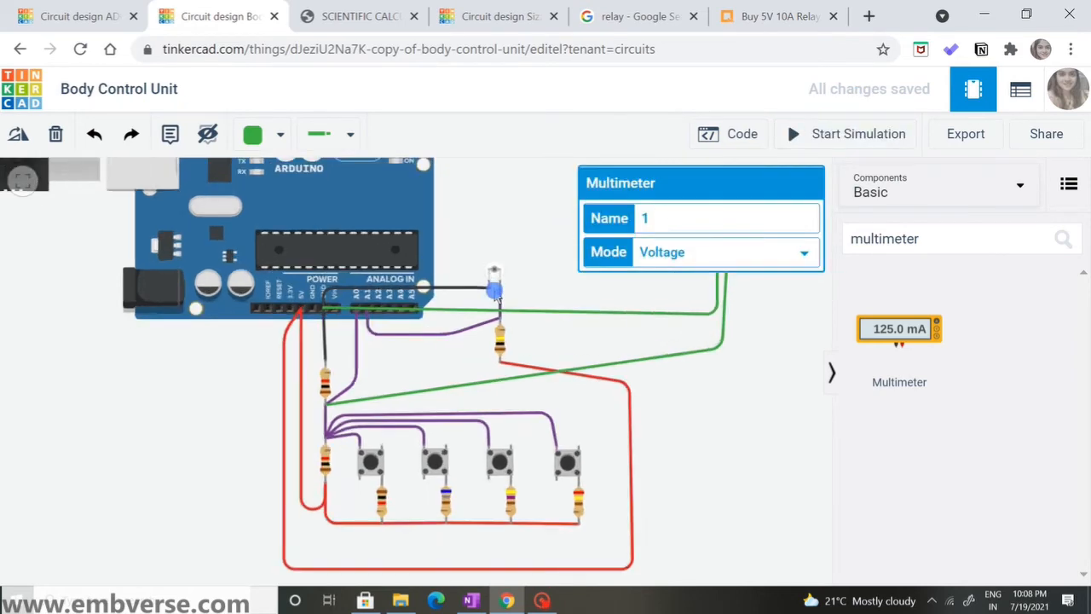
{"action": "scroll", "coordinate": [494, 289], "scroll_direction": "down", "scroll_amount": 3}
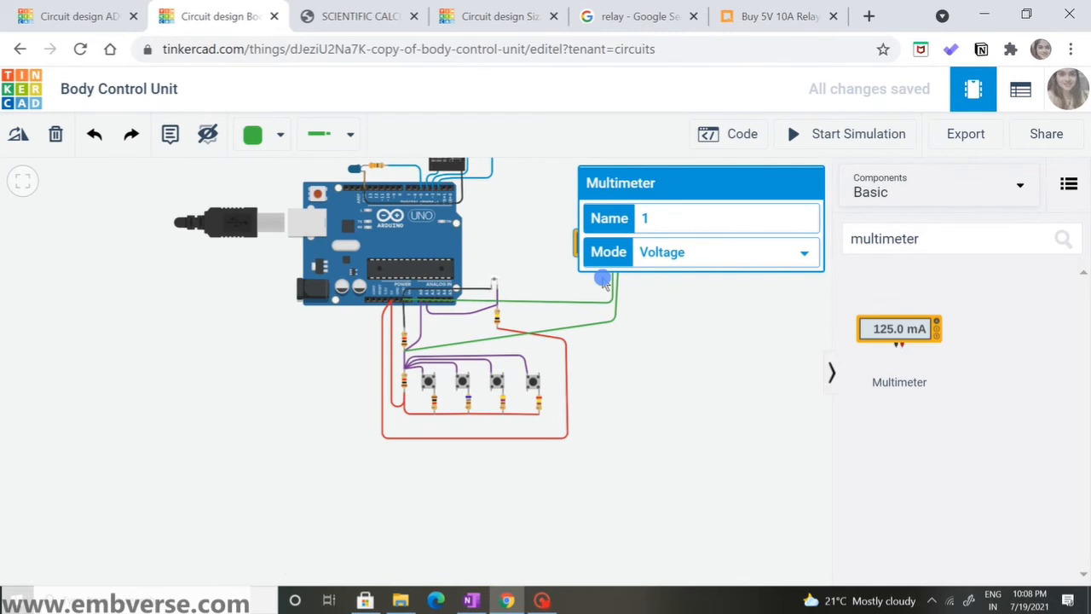
{"action": "key", "text": "Delete"}
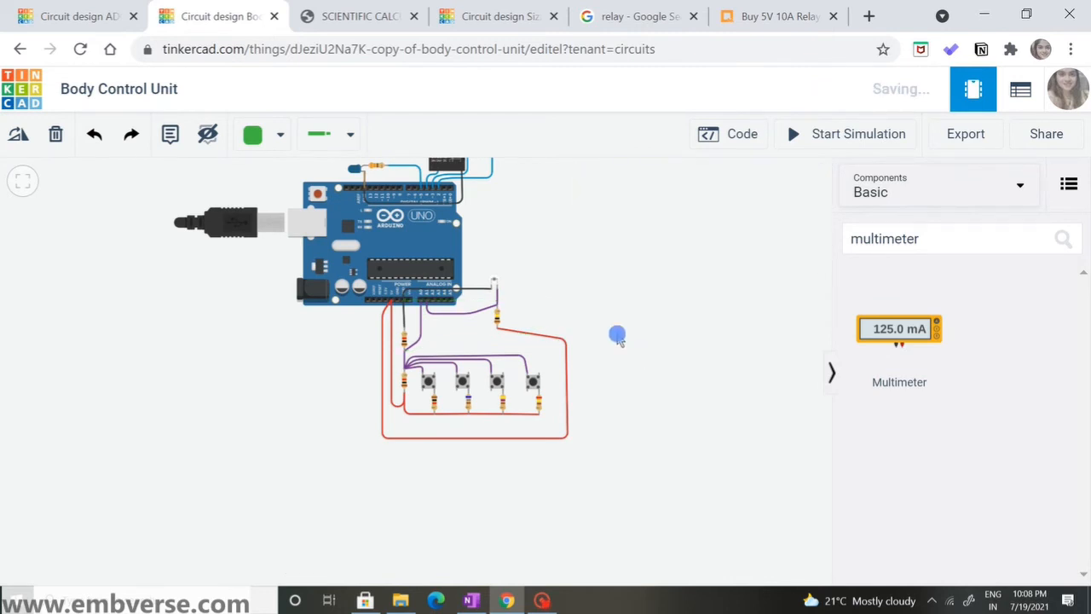
{"action": "left_click_drag", "start_coordinate": [589, 292], "coordinate": [572, 412]}
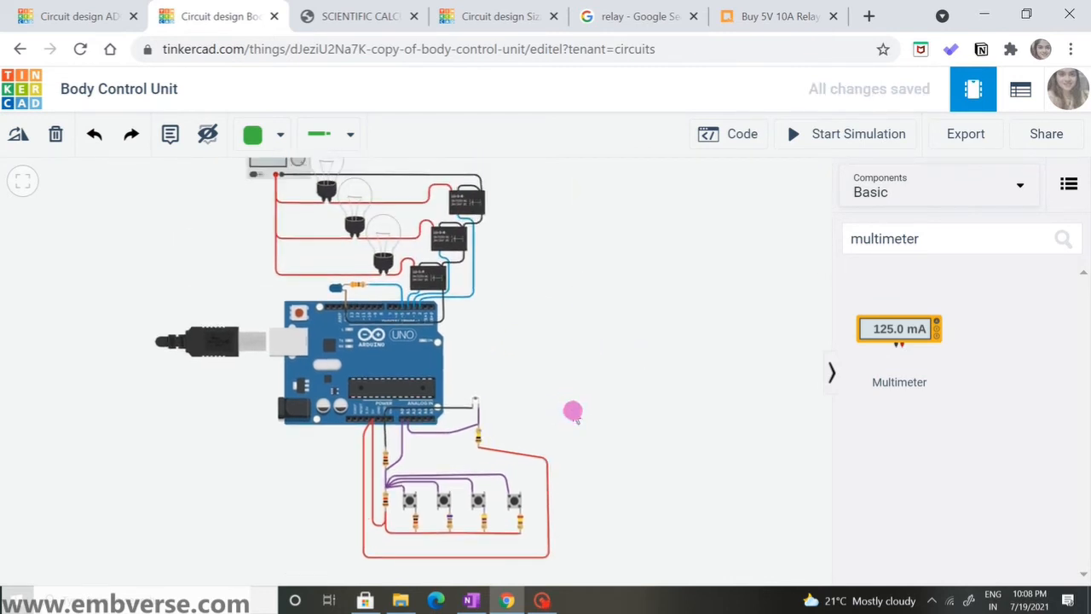
- Open the code with the Serial Monitor collapsed and examine the defined ADC counts for the four switches
{"action": "left_click", "coordinate": [750, 132]}
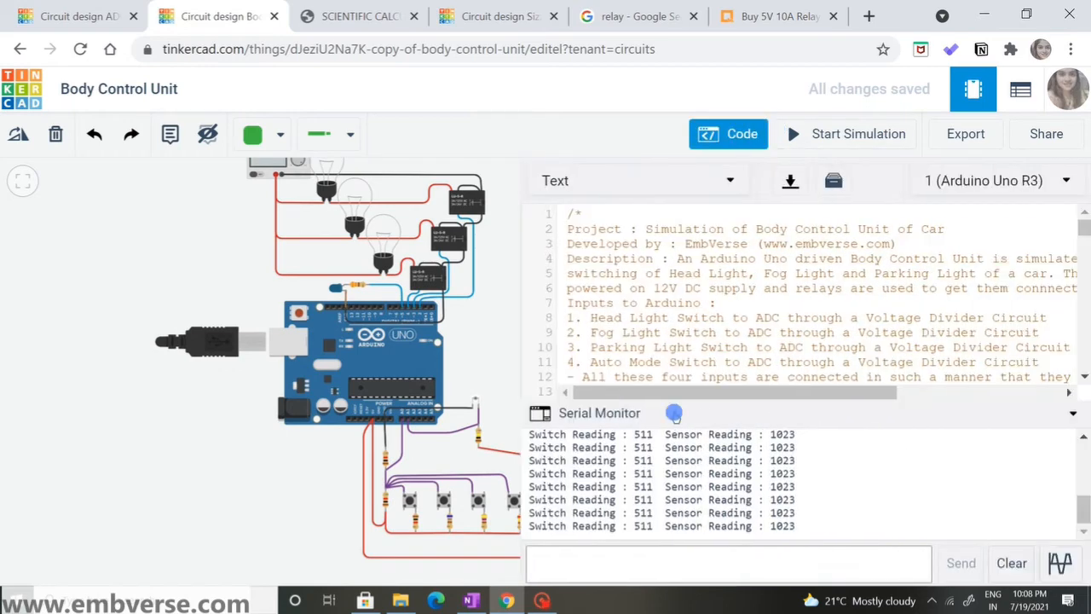
{"action": "left_click", "coordinate": [566, 421]}
{"action": "scroll", "coordinate": [591, 358], "scroll_direction": "down", "scroll_amount": 6}
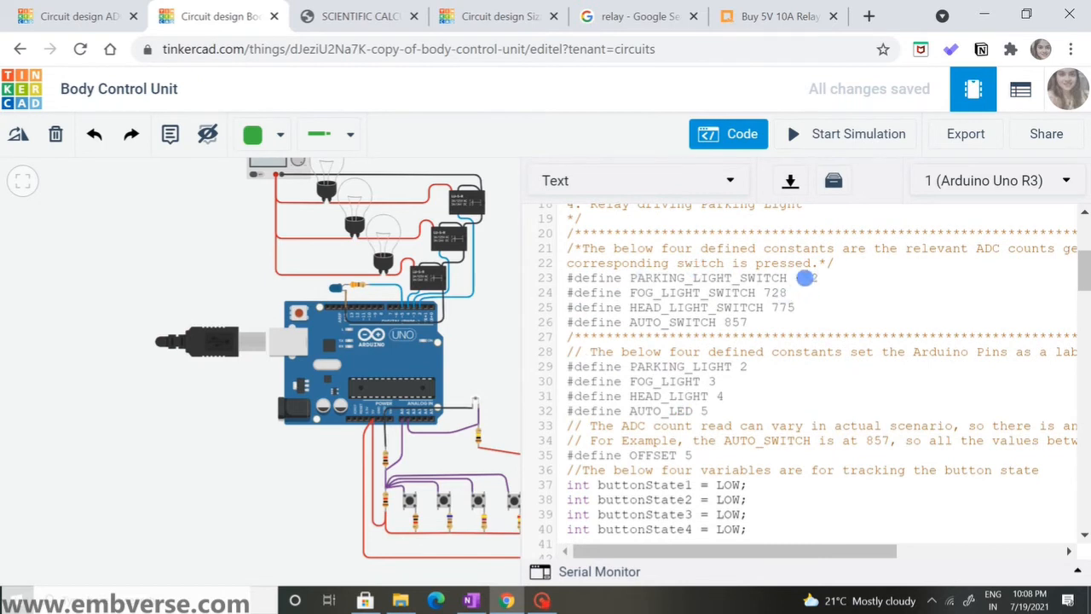
- Select the first push button in the circuit to match it with the PARKING_LIGHT_SWITCH constant in the code
{"action": "double_click", "coordinate": [806, 278]}
{"action": "left_click", "coordinate": [408, 501]}
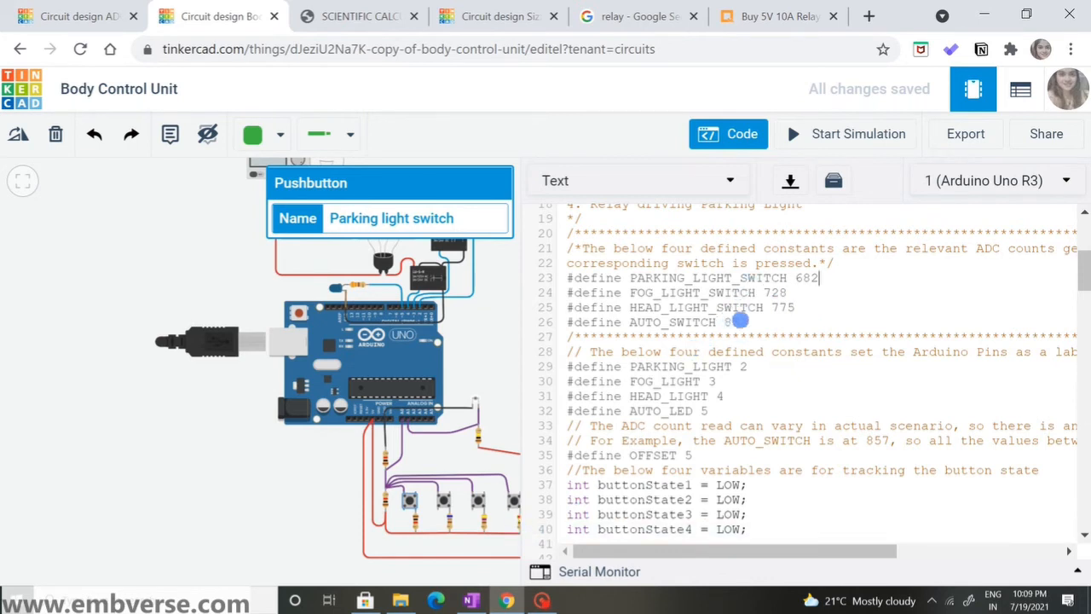
{"action": "scroll", "coordinate": [759, 336], "scroll_direction": "down", "scroll_amount": 1}
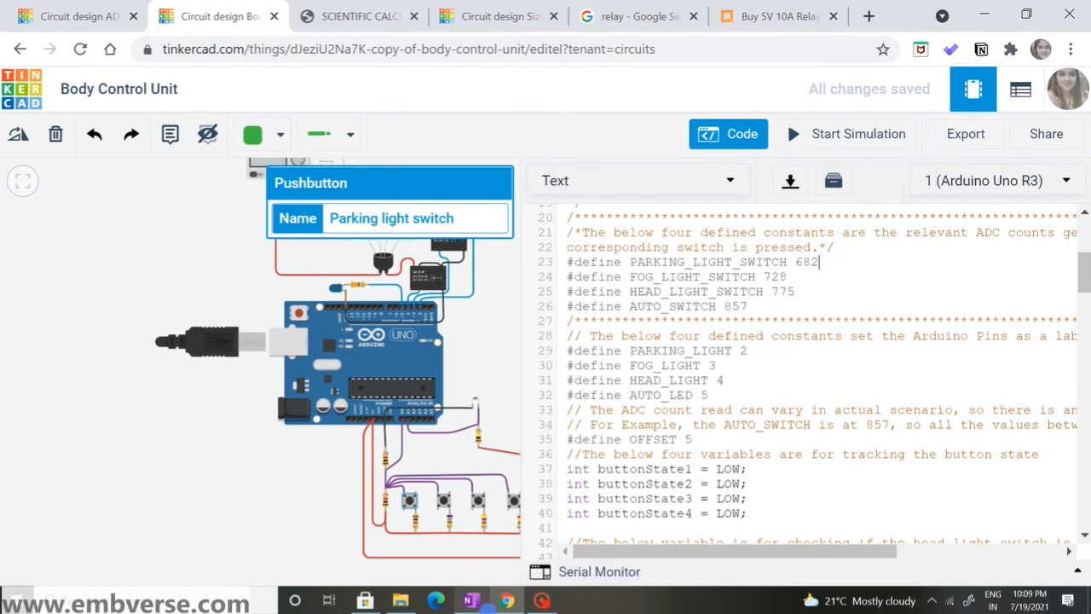
{"action": "mouse_move", "coordinate": [539, 601]}
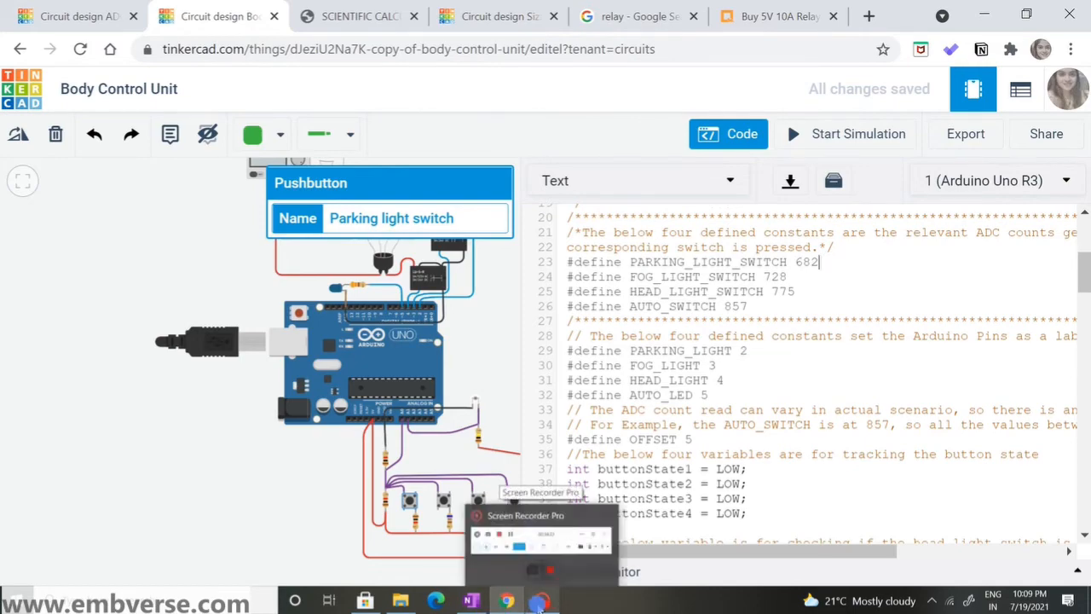
{"action": "left_click", "coordinate": [536, 525]}
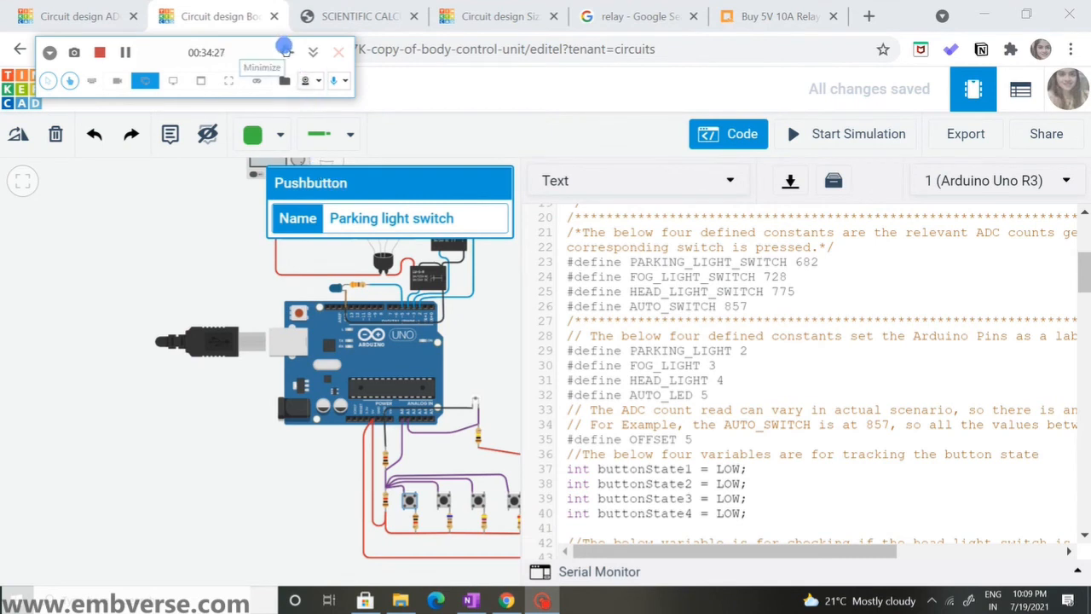
{"action": "left_click", "coordinate": [284, 47]}
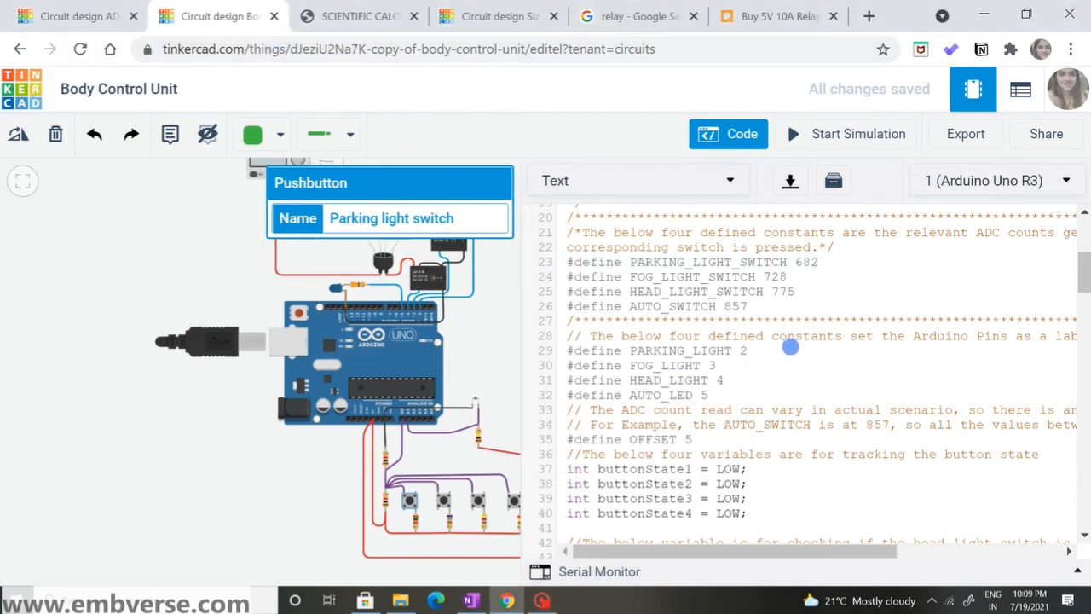
- Examine the light pin definitions and OFFSET constant in the code, comparing the pin numbers with the Arduino's digital pin wiring
{"action": "scroll", "coordinate": [790, 367], "scroll_direction": "down", "scroll_amount": 1}
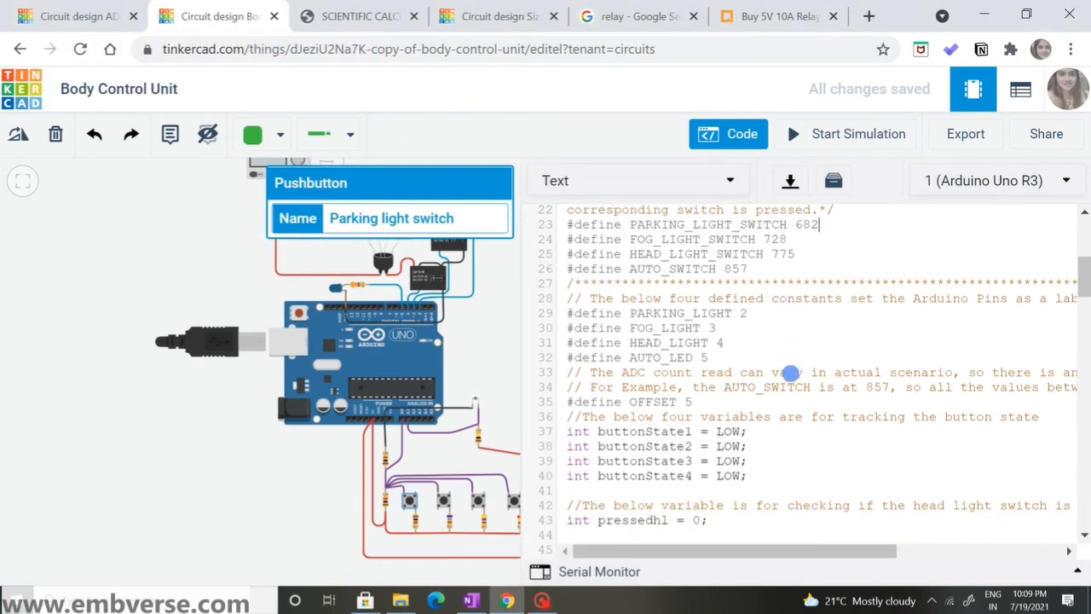
{"action": "scroll", "coordinate": [792, 372], "scroll_direction": "down", "scroll_amount": 1}
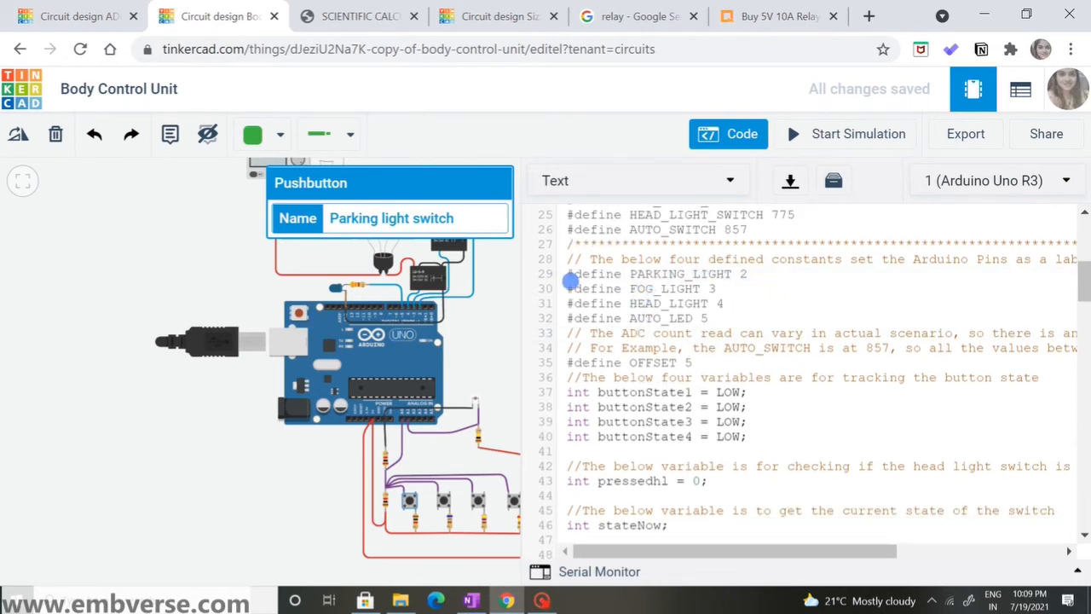
{"action": "scroll", "coordinate": [465, 299], "scroll_direction": "up", "scroll_amount": 5}
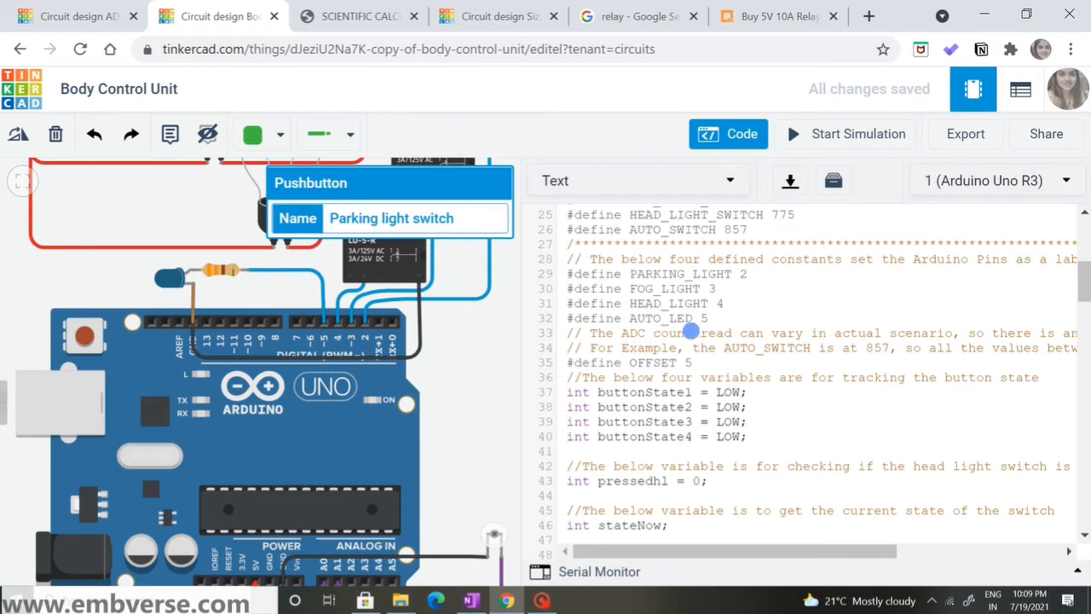
{"action": "scroll", "coordinate": [697, 337], "scroll_direction": "down", "scroll_amount": 1}
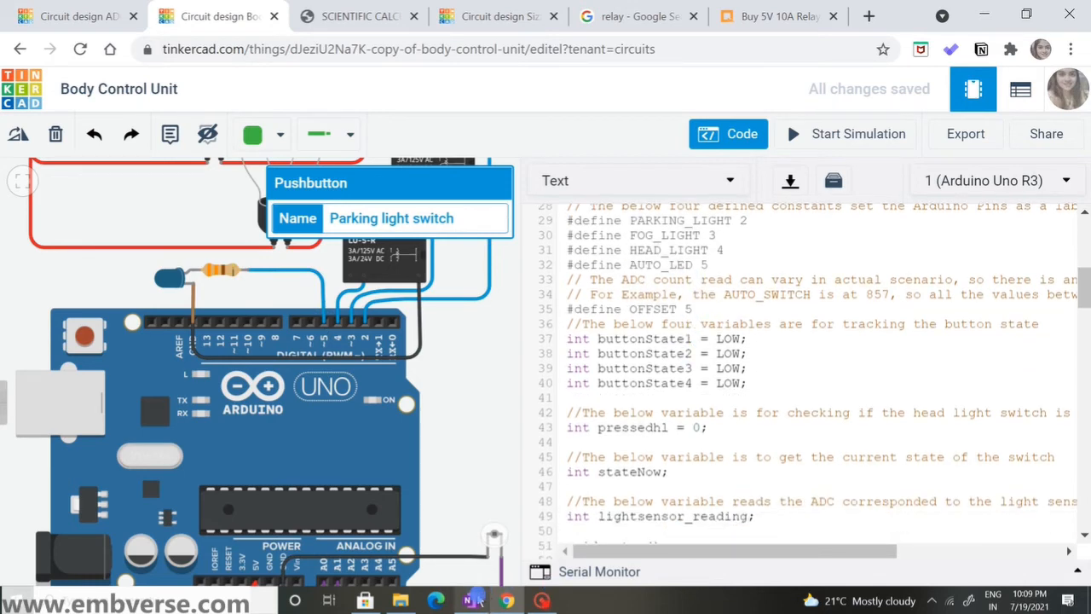
- Switch to the OneNote notes and handwrite 3.33V in red pen beside the voltage-to-ADC list
{"action": "left_click", "coordinate": [472, 599]}
{"action": "scroll", "coordinate": [378, 414], "scroll_direction": "up", "scroll_amount": 9}
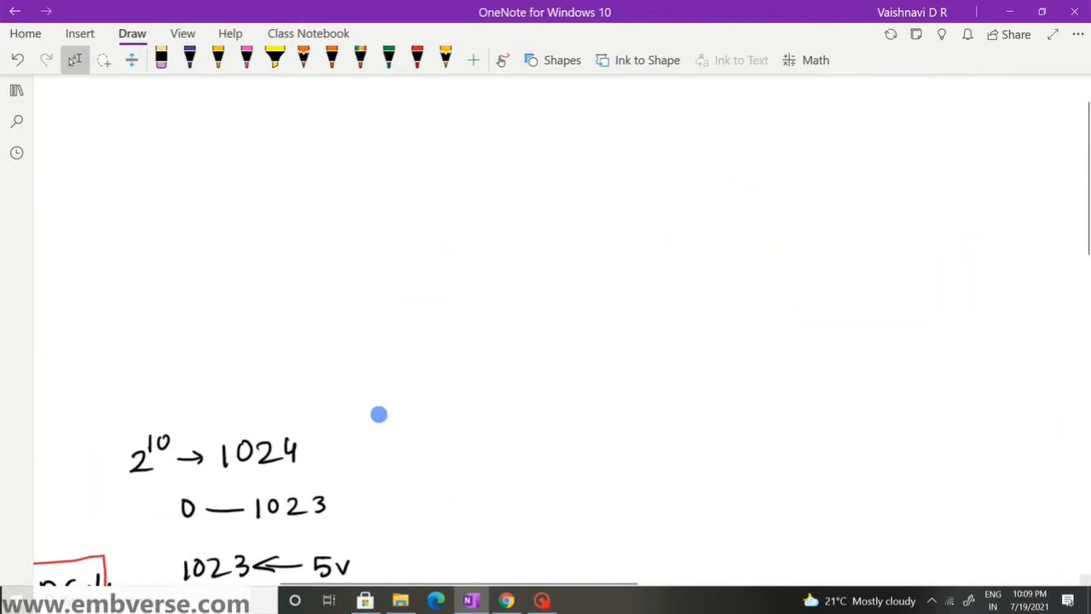
{"action": "scroll", "coordinate": [378, 415], "scroll_direction": "left", "scroll_amount": 5}
{"action": "scroll", "coordinate": [378, 414], "scroll_direction": "down", "scroll_amount": 10}
{"action": "scroll", "coordinate": [379, 414], "scroll_direction": "left", "scroll_amount": 5}
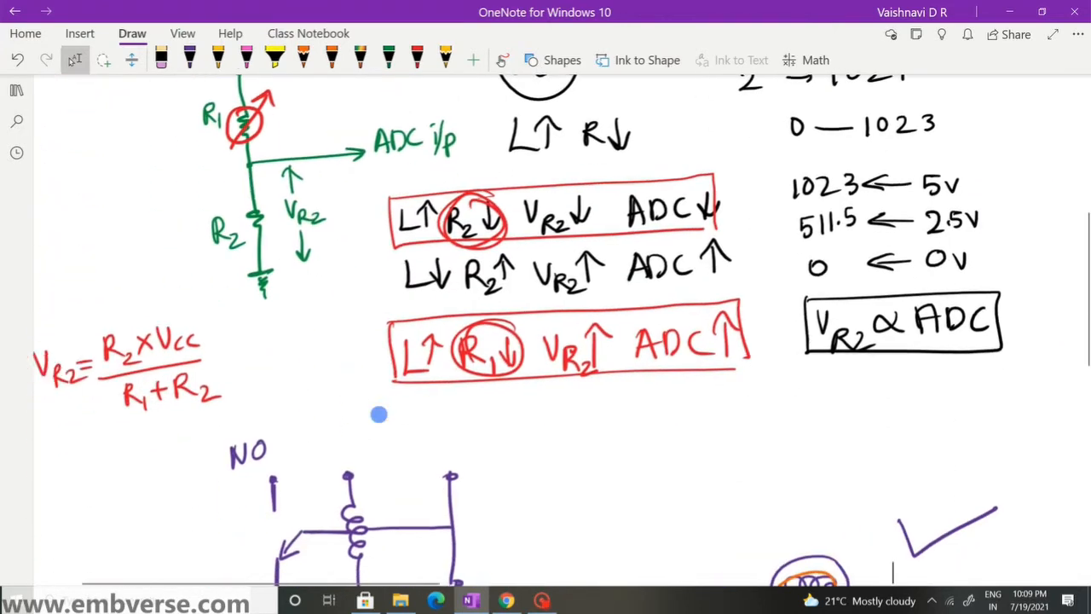
{"action": "scroll", "coordinate": [378, 414], "scroll_direction": "right", "scroll_amount": 10}
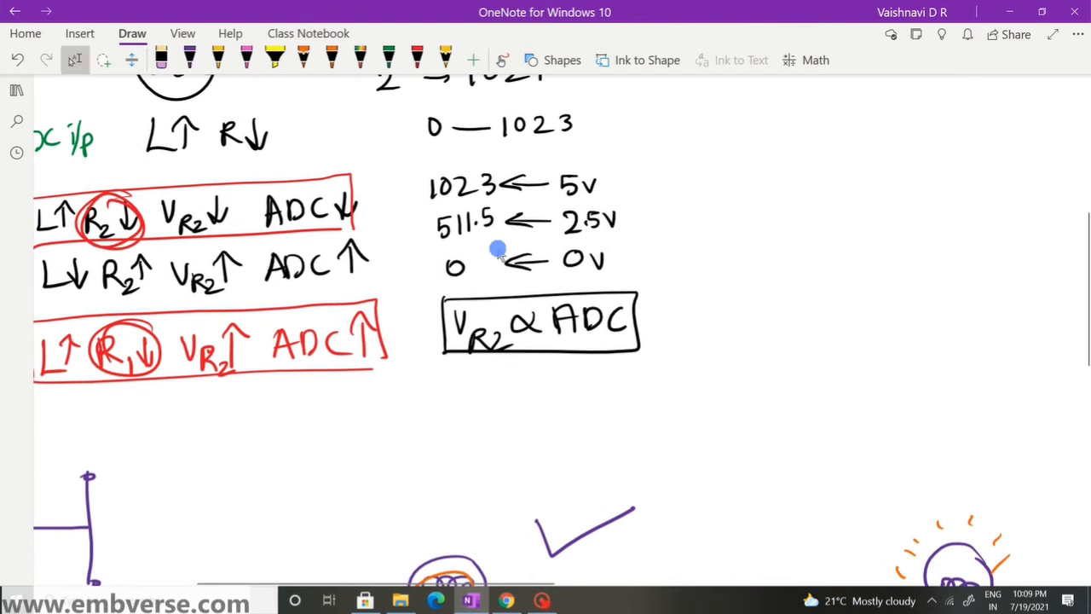
{"action": "left_click", "coordinate": [417, 59]}
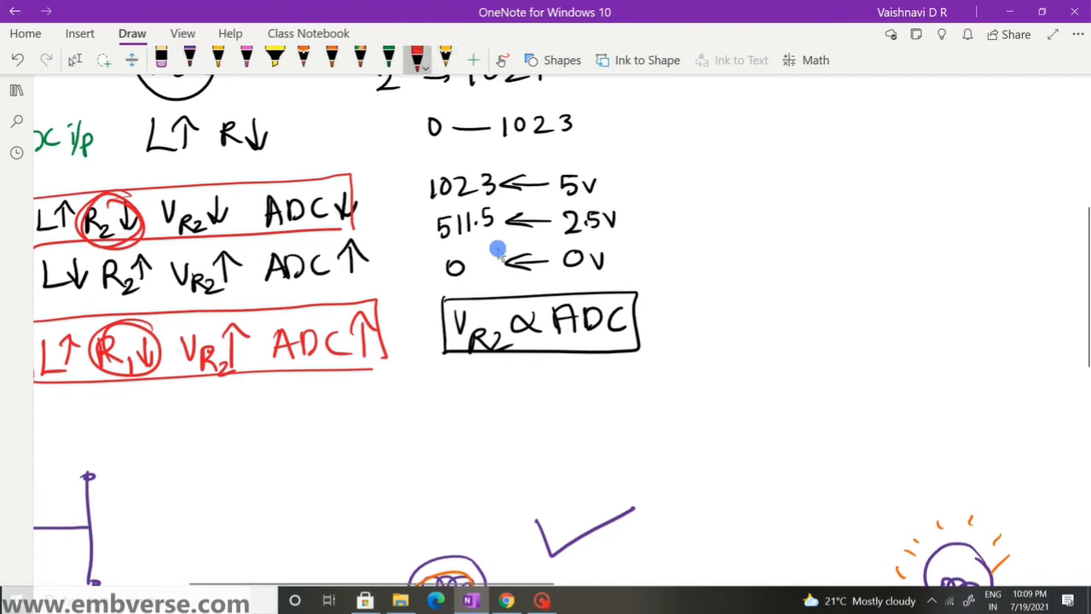
{"action": "mouse_move", "coordinate": [680, 191]}
{"action": "left_mouse_down"}
{"action": "mouse_move", "coordinate": [682, 215]}
{"action": "mouse_move", "coordinate": [721, 194]}
{"action": "mouse_move", "coordinate": [713, 213]}
{"action": "left_mouse_up"}
{"action": "left_click", "coordinate": [691, 213]}
{"action": "mouse_move", "coordinate": [731, 186]}
{"action": "left_mouse_down"}
{"action": "mouse_move", "coordinate": [741, 200]}
{"action": "mouse_move", "coordinate": [733, 213]}
{"action": "mouse_move", "coordinate": [743, 209]}
{"action": "left_mouse_up"}
{"action": "mouse_move", "coordinate": [753, 190]}
{"action": "left_mouse_down"}
{"action": "mouse_move", "coordinate": [764, 186]}
{"action": "mouse_move", "coordinate": [745, 207]}
{"action": "left_mouse_up"}
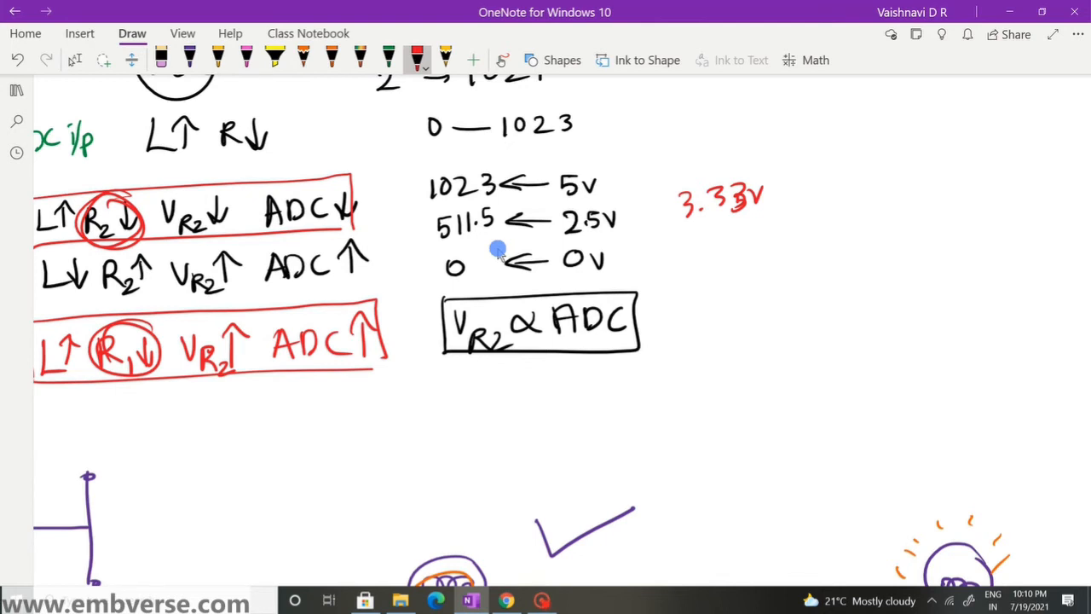
- Handwrite 3.35V above and 3.00V below the 3.33V note in red
{"action": "mouse_move", "coordinate": [671, 137]}
{"action": "left_mouse_down"}
{"action": "mouse_move", "coordinate": [674, 160]}
{"action": "mouse_move", "coordinate": [708, 138]}
{"action": "mouse_move", "coordinate": [701, 152]}
{"action": "mouse_move", "coordinate": [721, 143]}
{"action": "left_mouse_up"}
{"action": "left_click", "coordinate": [693, 148]}
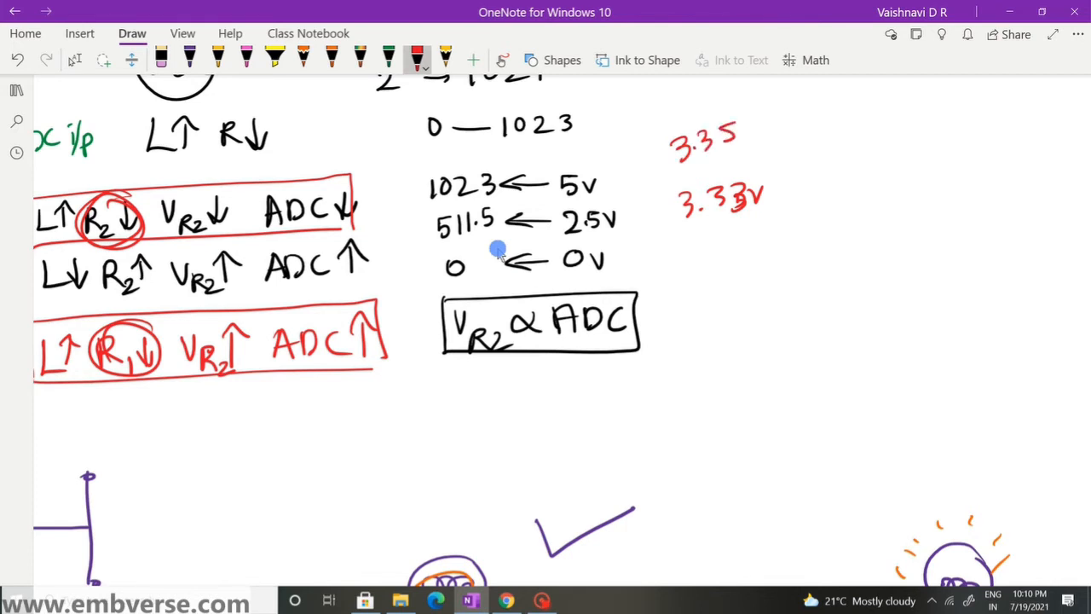
{"action": "left_click_drag", "start_coordinate": [692, 268], "coordinate": [694, 288]}
{"action": "left_click", "coordinate": [723, 267]}
{"action": "left_click_drag", "start_coordinate": [733, 258], "coordinate": [780, 234]}
{"action": "left_click_drag", "start_coordinate": [749, 129], "coordinate": [760, 120]}
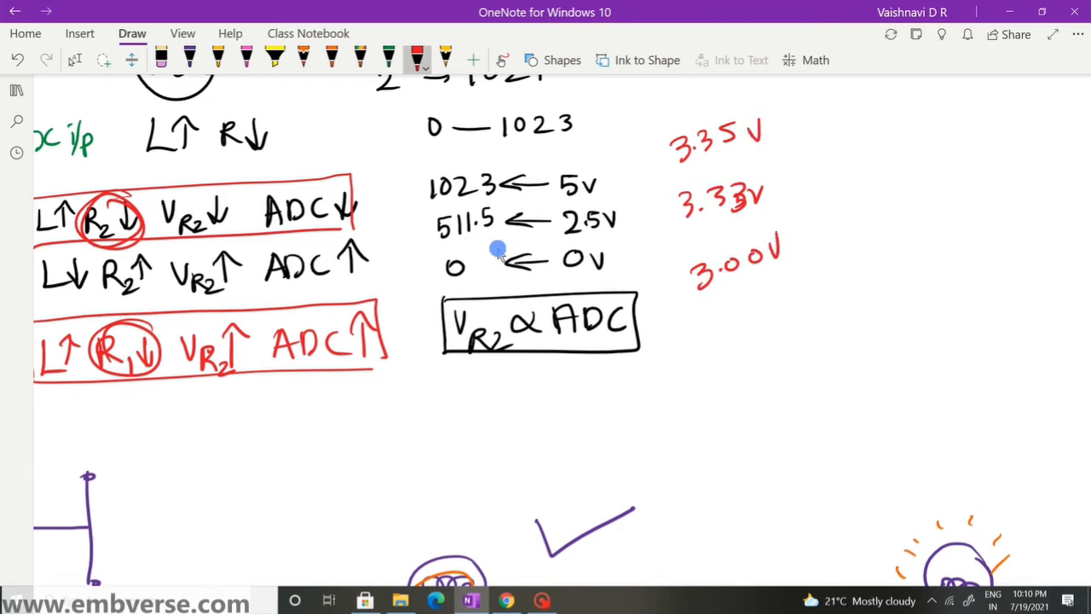
- Draw three red arrows beside the voltages and label them 690, 682 and 680 from highest to lowest
{"action": "left_click_drag", "start_coordinate": [851, 128], "coordinate": [922, 129]}
{"action": "left_click_drag", "start_coordinate": [849, 329], "coordinate": [917, 326]}
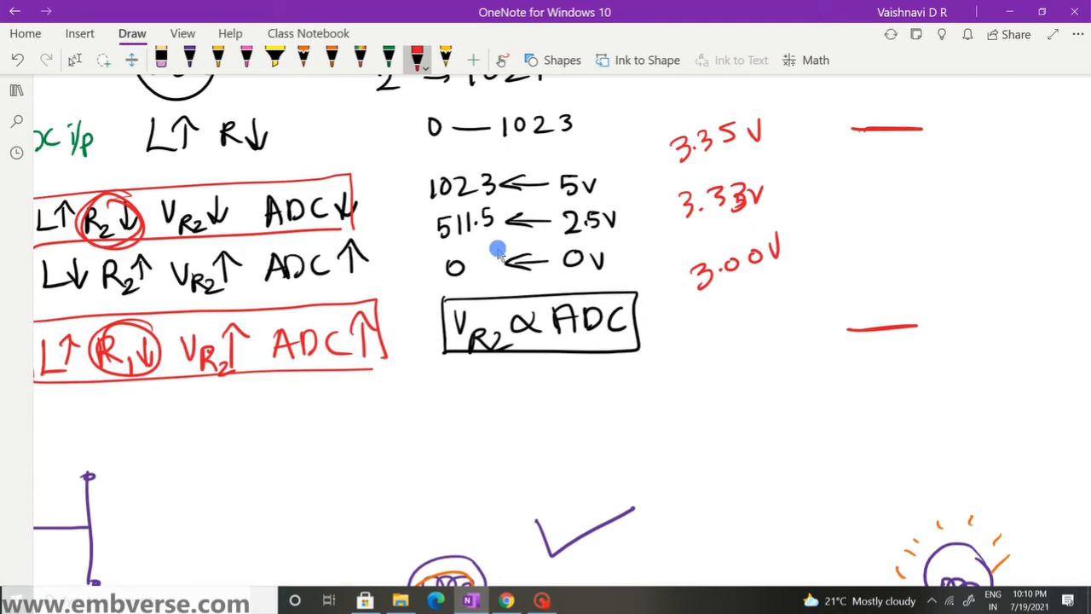
{"action": "mouse_move", "coordinate": [866, 221]}
{"action": "left_mouse_down"}
{"action": "mouse_move", "coordinate": [973, 223]}
{"action": "mouse_move", "coordinate": [986, 209]}
{"action": "mouse_move", "coordinate": [971, 205]}
{"action": "left_mouse_up"}
{"action": "left_click_drag", "start_coordinate": [990, 208], "coordinate": [1015, 221]}
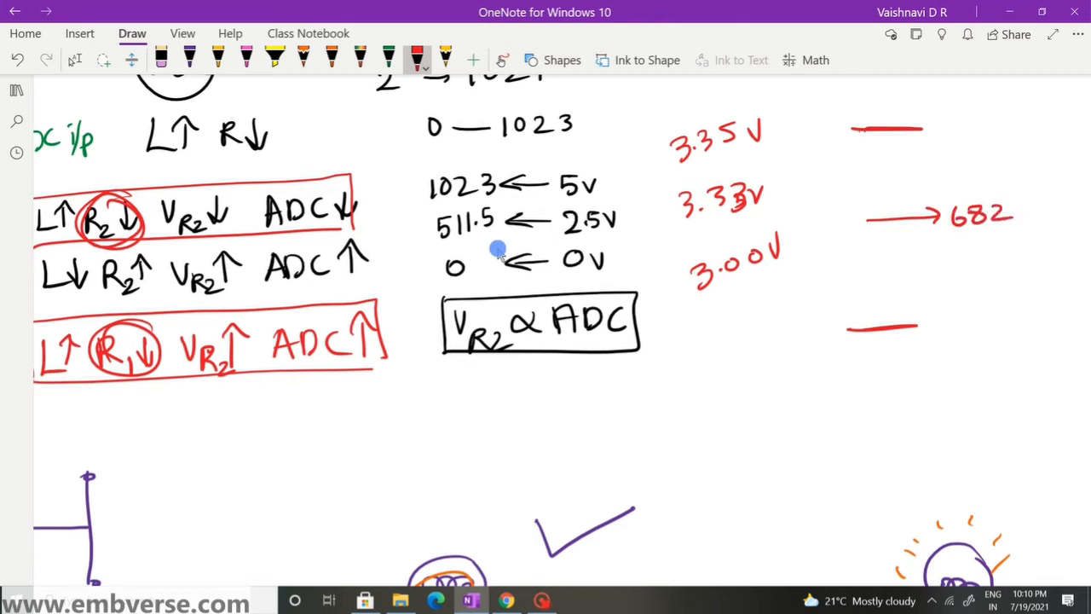
{"action": "mouse_move", "coordinate": [919, 116]}
{"action": "left_mouse_down"}
{"action": "mouse_move", "coordinate": [922, 141]}
{"action": "mouse_move", "coordinate": [974, 118]}
{"action": "mouse_move", "coordinate": [982, 131]}
{"action": "left_mouse_up"}
{"action": "mouse_move", "coordinate": [997, 109]}
{"action": "left_mouse_down"}
{"action": "mouse_move", "coordinate": [993, 126]}
{"action": "mouse_move", "coordinate": [1000, 108]}
{"action": "left_mouse_up"}
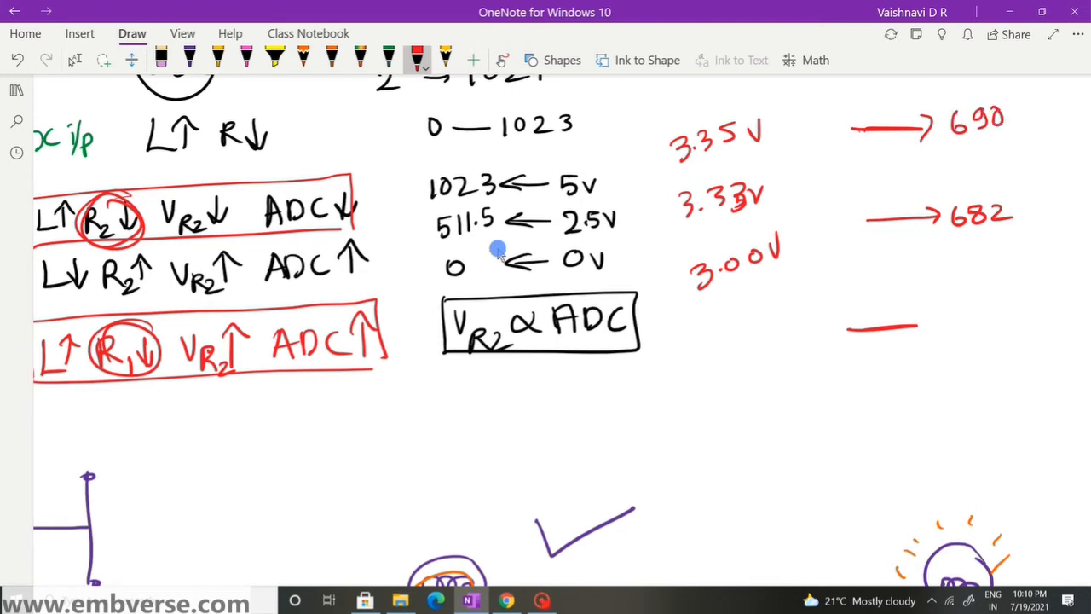
{"action": "left_click_drag", "start_coordinate": [920, 314], "coordinate": [924, 338]}
{"action": "mouse_move", "coordinate": [964, 308]}
{"action": "left_mouse_down"}
{"action": "mouse_move", "coordinate": [958, 321]}
{"action": "mouse_move", "coordinate": [1004, 308]}
{"action": "left_mouse_up"}
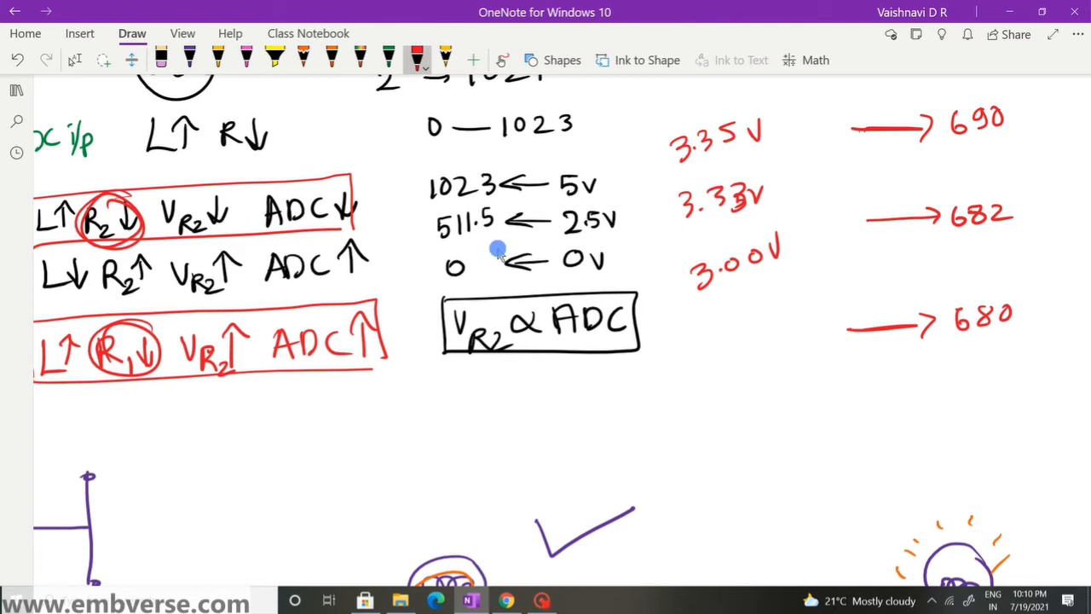
- Draw a wavy bracket and an up-and-down fluctuation curve spanning the 690 and 680 arrows
{"action": "mouse_move", "coordinate": [853, 137]}
{"action": "left_mouse_down"}
{"action": "mouse_move", "coordinate": [837, 292]}
{"action": "mouse_move", "coordinate": [863, 324]}
{"action": "left_mouse_up"}
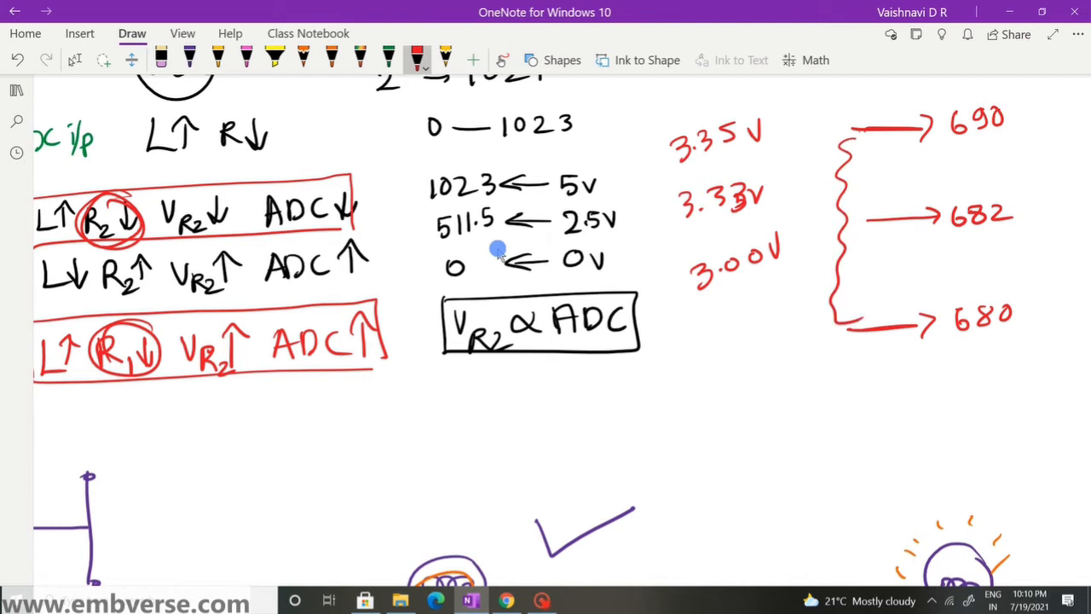
{"action": "mouse_move", "coordinate": [875, 256]}
{"action": "left_mouse_down"}
{"action": "mouse_move", "coordinate": [883, 317]}
{"action": "mouse_move", "coordinate": [921, 196]}
{"action": "mouse_move", "coordinate": [916, 303]}
{"action": "left_mouse_up"}
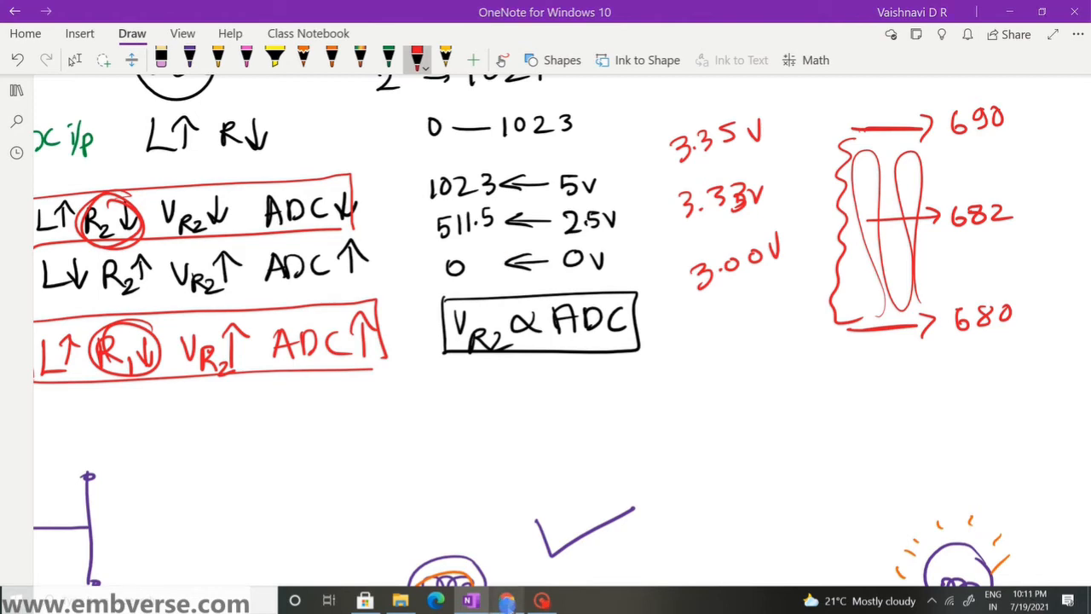
{"action": "left_click", "coordinate": [508, 599]}
{"action": "left_click", "coordinate": [515, 590]}
- Below the 680 arrow, draw an upper line labelled 682+5 and an arrow beneath it labelled 682
{"action": "left_click_drag", "start_coordinate": [738, 362], "coordinate": [798, 354]}
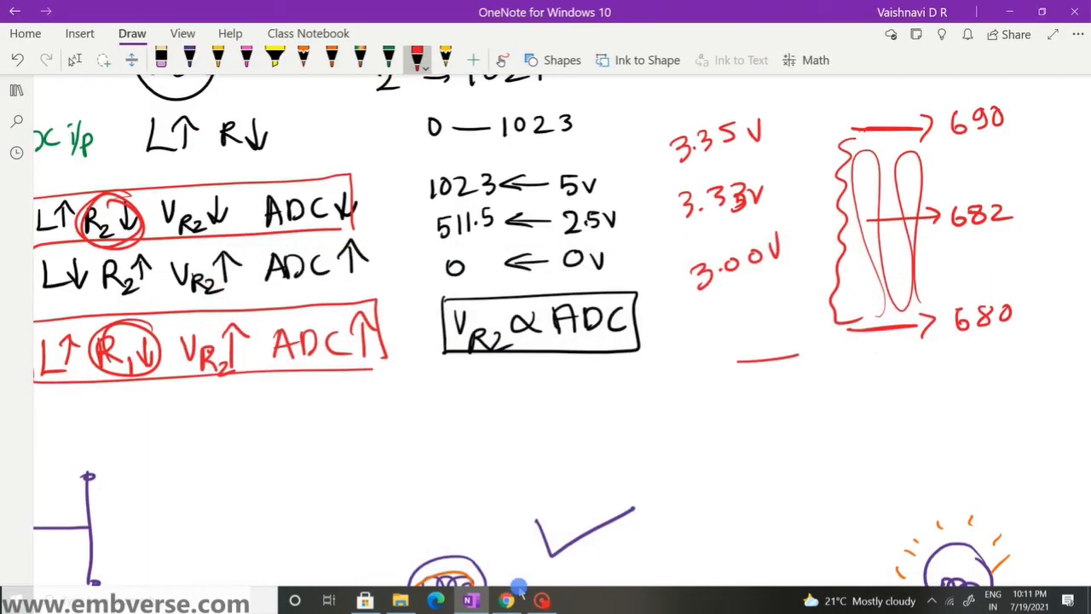
{"action": "left_click_drag", "start_coordinate": [747, 442], "coordinate": [805, 433]}
{"action": "mouse_move", "coordinate": [789, 425]}
{"action": "left_mouse_down"}
{"action": "mouse_move", "coordinate": [794, 440]}
{"action": "mouse_move", "coordinate": [860, 420]}
{"action": "mouse_move", "coordinate": [897, 432]}
{"action": "left_mouse_up"}
{"action": "left_click_drag", "start_coordinate": [821, 355], "coordinate": [812, 367]}
{"action": "mouse_move", "coordinate": [840, 356]}
{"action": "left_mouse_down"}
{"action": "mouse_move", "coordinate": [832, 368]}
{"action": "mouse_move", "coordinate": [839, 356]}
{"action": "left_mouse_up"}
{"action": "left_click_drag", "start_coordinate": [843, 357], "coordinate": [878, 364]}
{"action": "left_click", "coordinate": [893, 351]}
{"action": "mouse_move", "coordinate": [871, 354]}
{"action": "left_mouse_down"}
{"action": "mouse_move", "coordinate": [869, 374]}
{"action": "mouse_move", "coordinate": [885, 372]}
{"action": "left_mouse_up"}
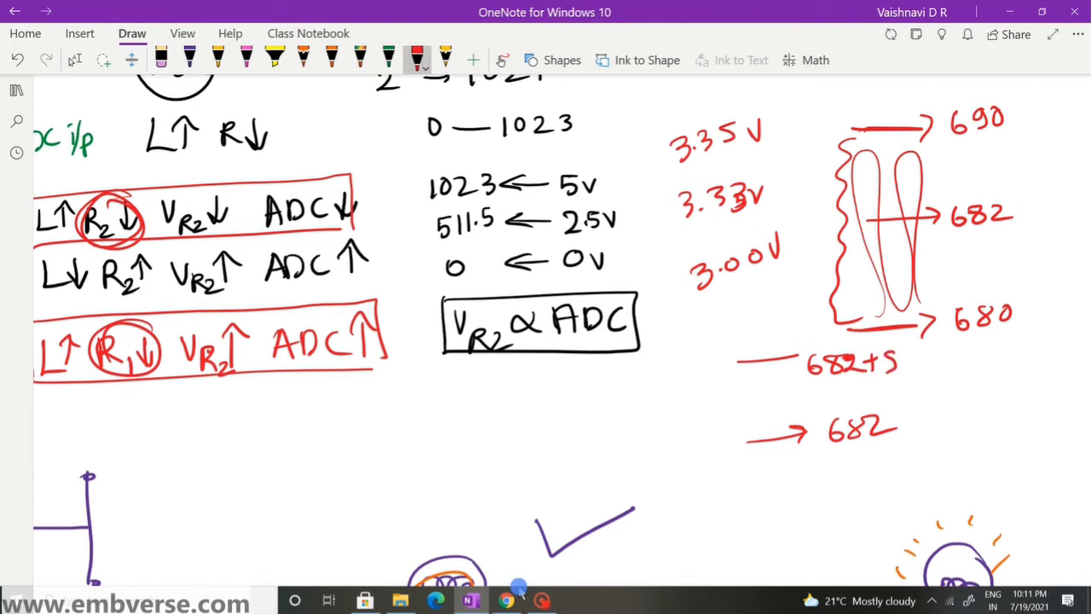
- Draw a lower limit line labelled (682-5) under the 682 arrow and put parentheses around 682+5
{"action": "left_click_drag", "start_coordinate": [755, 513], "coordinate": [834, 508]}
{"action": "left_click_drag", "start_coordinate": [841, 498], "coordinate": [849, 512]}
{"action": "mouse_move", "coordinate": [863, 493]}
{"action": "left_mouse_down"}
{"action": "mouse_move", "coordinate": [883, 509]}
{"action": "mouse_move", "coordinate": [912, 486]}
{"action": "left_mouse_up"}
{"action": "left_click_drag", "start_coordinate": [820, 487], "coordinate": [825, 517]}
{"action": "left_click_drag", "start_coordinate": [920, 474], "coordinate": [916, 509]}
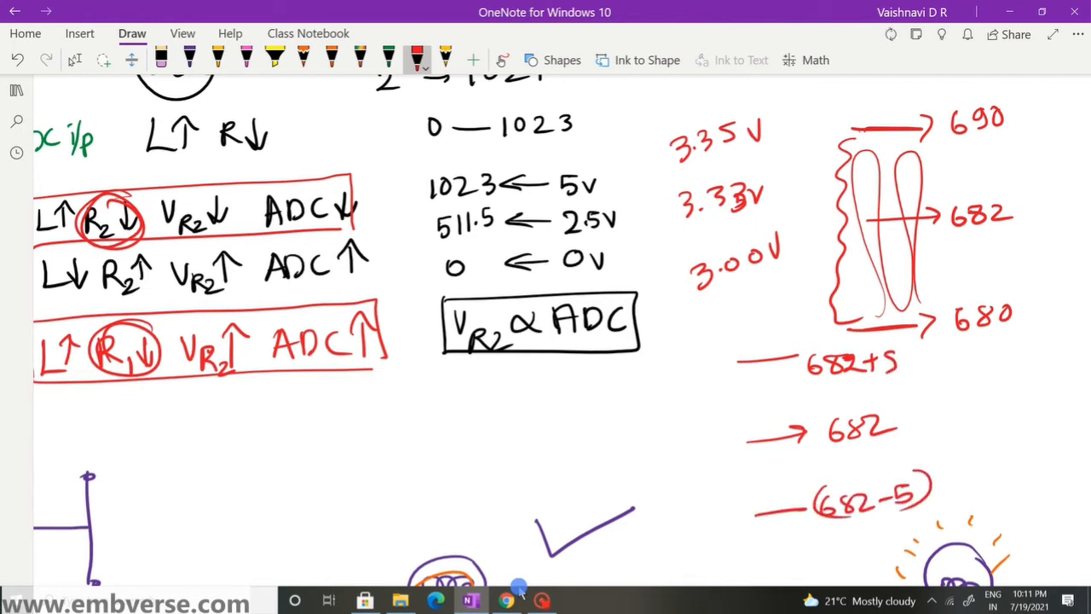
{"action": "left_click_drag", "start_coordinate": [812, 353], "coordinate": [810, 380]}
{"action": "left_click_drag", "start_coordinate": [909, 338], "coordinate": [903, 380]}
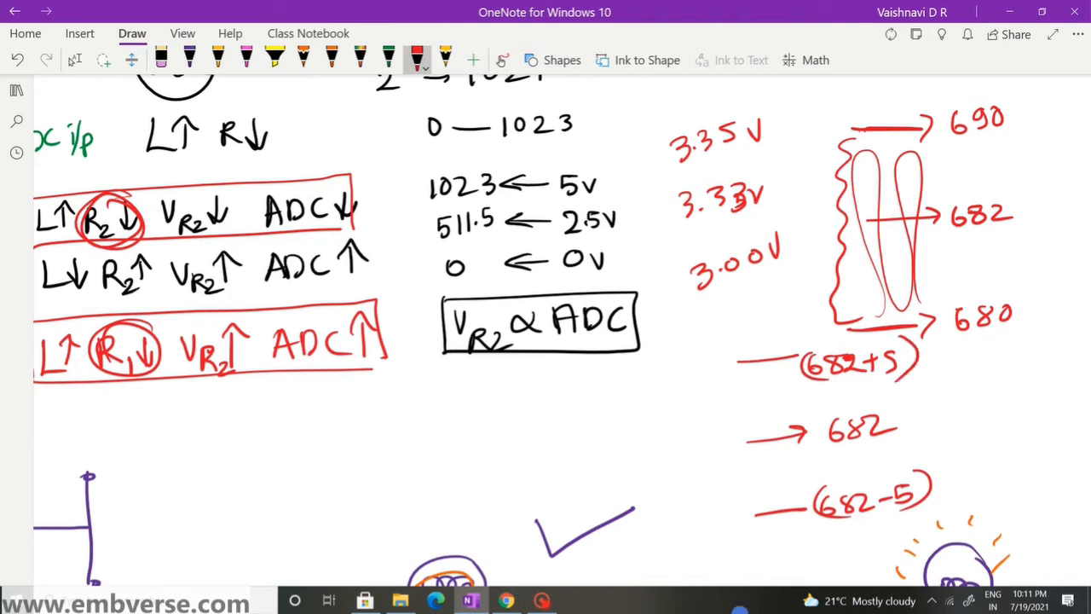
- Check the OFFSET and buttonState definitions in the Tinkercad code, and return to the OneNote notes
{"action": "left_click", "coordinate": [506, 601]}
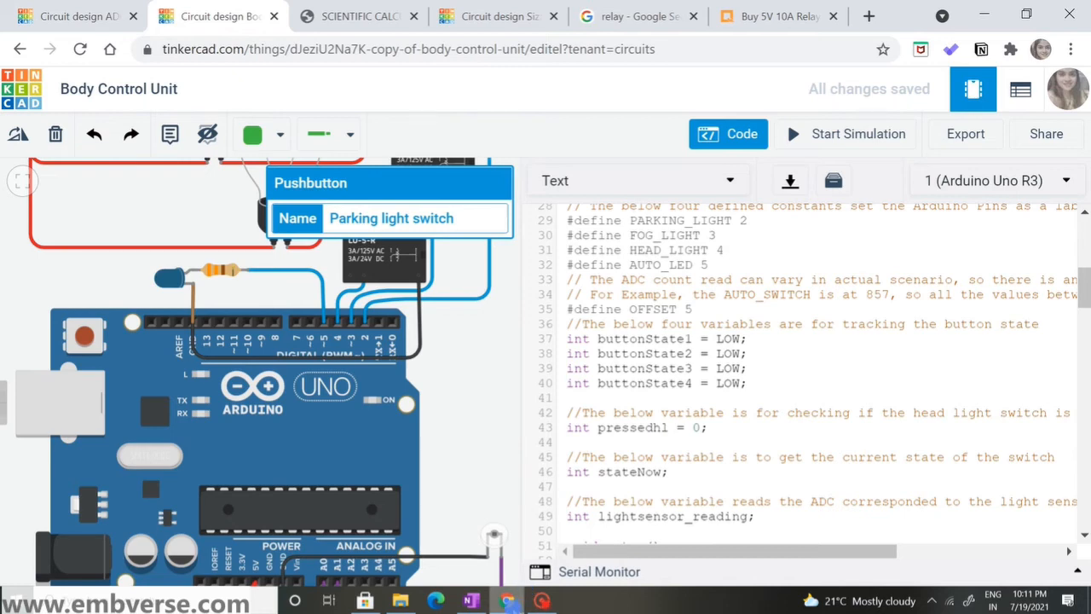
{"action": "left_click", "coordinate": [471, 600]}
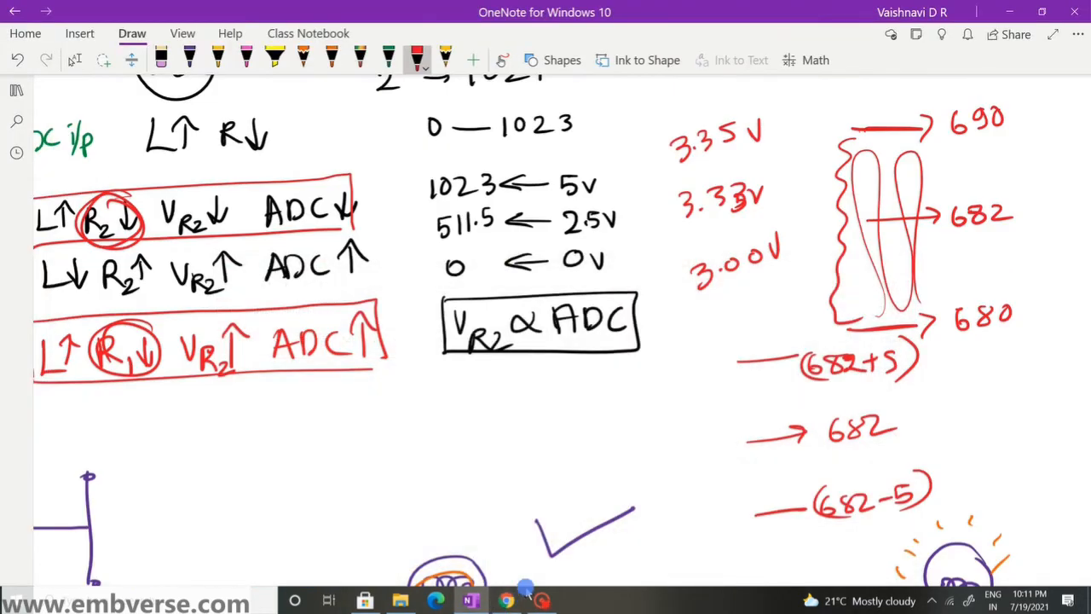
- In the blank area beyond the ADC counts, sketch a released push button in red with a base, tall cap and legs
{"action": "key", "text": "Escape"}
{"action": "scroll", "coordinate": [635, 400], "scroll_direction": "right", "scroll_amount": 8}
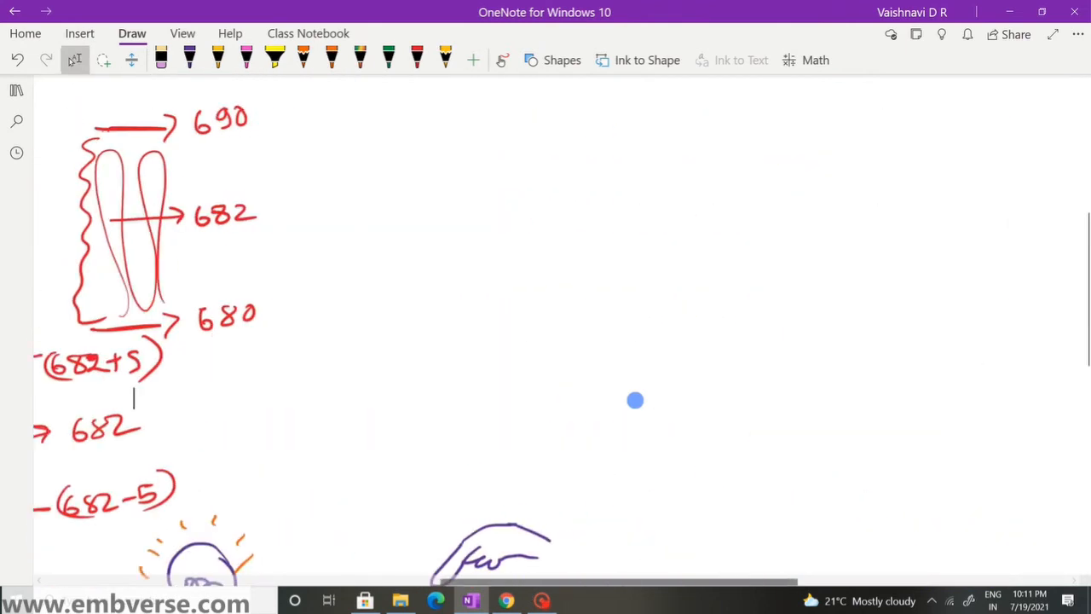
{"action": "scroll", "coordinate": [635, 400], "scroll_direction": "right", "scroll_amount": 2}
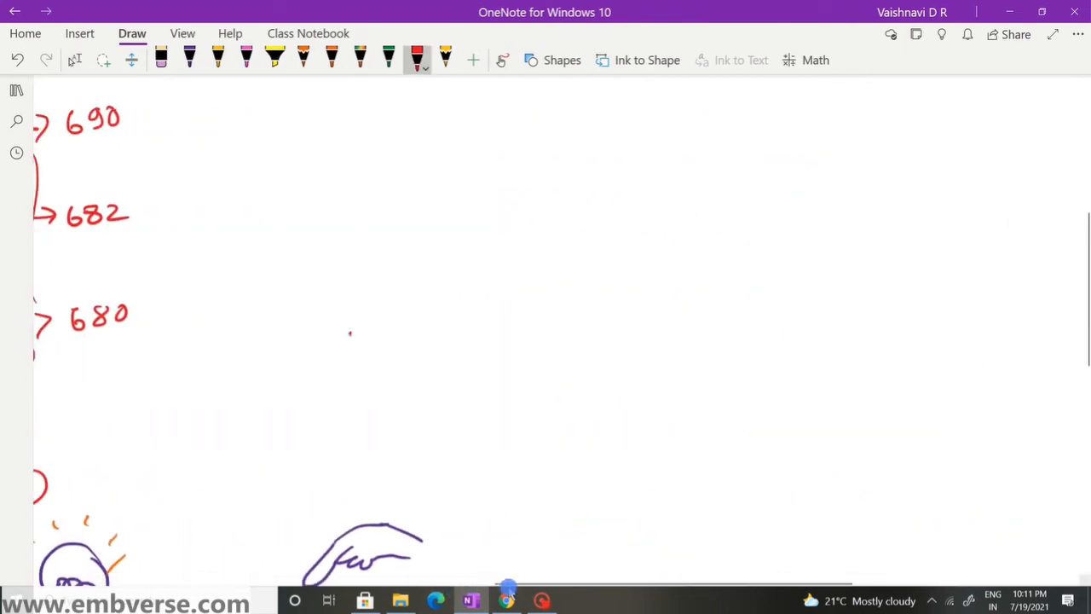
{"action": "left_click_drag", "start_coordinate": [355, 356], "coordinate": [426, 349]}
{"action": "left_click_drag", "start_coordinate": [350, 333], "coordinate": [442, 326]}
{"action": "mouse_move", "coordinate": [438, 328]}
{"action": "left_mouse_down"}
{"action": "mouse_move", "coordinate": [437, 343]}
{"action": "mouse_move", "coordinate": [391, 350]}
{"action": "mouse_move", "coordinate": [366, 236]}
{"action": "mouse_move", "coordinate": [422, 296]}
{"action": "mouse_move", "coordinate": [429, 327]}
{"action": "left_mouse_up"}
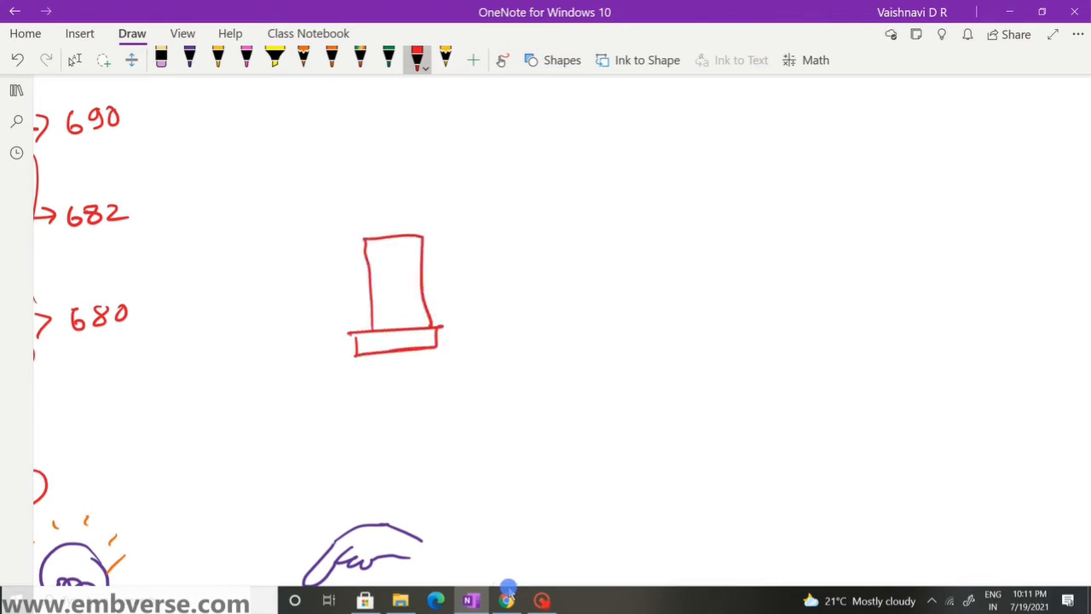
{"action": "left_click_drag", "start_coordinate": [359, 358], "coordinate": [360, 385]}
- Sketch a second push button with a short, pressed cap and three downward arrows above it
{"action": "mouse_move", "coordinate": [596, 312]}
{"action": "left_mouse_down"}
{"action": "mouse_move", "coordinate": [511, 317]}
{"action": "mouse_move", "coordinate": [509, 345]}
{"action": "mouse_move", "coordinate": [602, 314]}
{"action": "left_mouse_up"}
{"action": "mouse_move", "coordinate": [520, 287]}
{"action": "left_mouse_down"}
{"action": "mouse_move", "coordinate": [522, 321]}
{"action": "mouse_move", "coordinate": [583, 276]}
{"action": "left_mouse_up"}
{"action": "left_click_drag", "start_coordinate": [584, 277], "coordinate": [579, 314]}
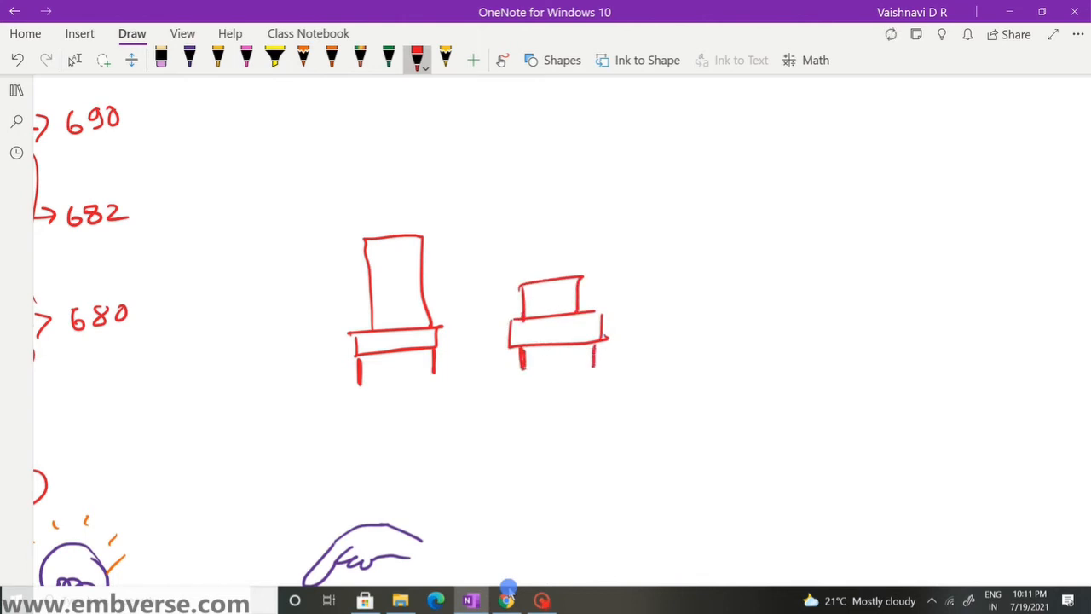
{"action": "mouse_move", "coordinate": [528, 224]}
{"action": "left_mouse_down"}
{"action": "mouse_move", "coordinate": [528, 262]}
{"action": "mouse_move", "coordinate": [535, 242]}
{"action": "left_mouse_up"}
{"action": "mouse_move", "coordinate": [554, 218]}
{"action": "left_mouse_down"}
{"action": "mouse_move", "coordinate": [555, 258]}
{"action": "mouse_move", "coordinate": [564, 241]}
{"action": "left_mouse_up"}
{"action": "left_click_drag", "start_coordinate": [576, 216], "coordinate": [577, 259]}
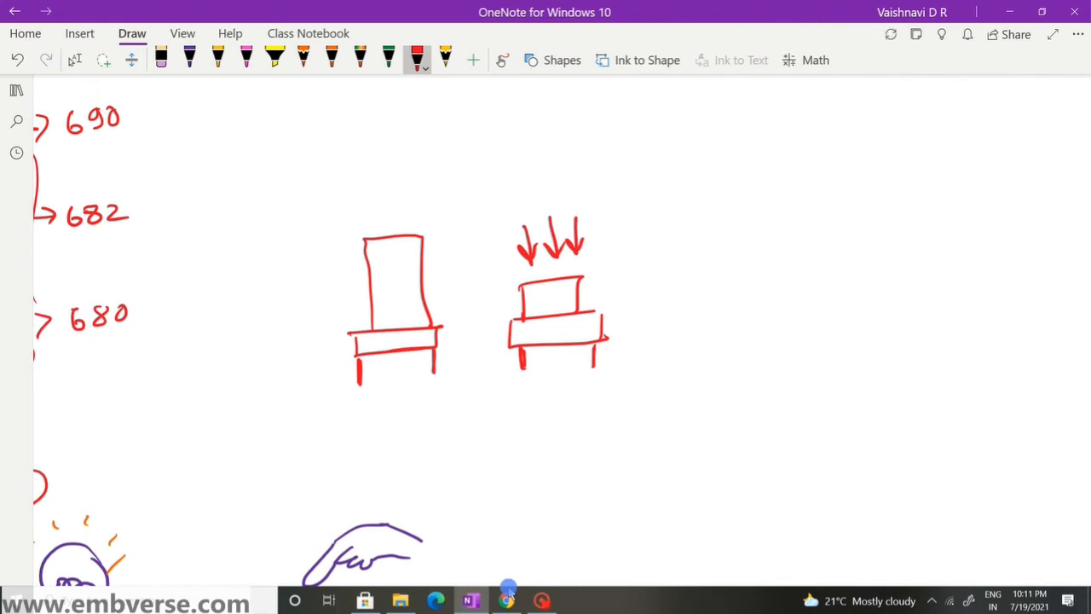
- Sketch a third push button beside the pressed one, with a base, legs and a tall released cap
{"action": "mouse_move", "coordinate": [659, 315]}
{"action": "left_mouse_down"}
{"action": "mouse_move", "coordinate": [682, 343]}
{"action": "mouse_move", "coordinate": [745, 332]}
{"action": "left_mouse_up"}
{"action": "mouse_move", "coordinate": [655, 312]}
{"action": "left_mouse_down"}
{"action": "mouse_move", "coordinate": [750, 331]}
{"action": "mouse_move", "coordinate": [739, 336]}
{"action": "left_mouse_up"}
{"action": "left_click_drag", "start_coordinate": [663, 340], "coordinate": [664, 350]}
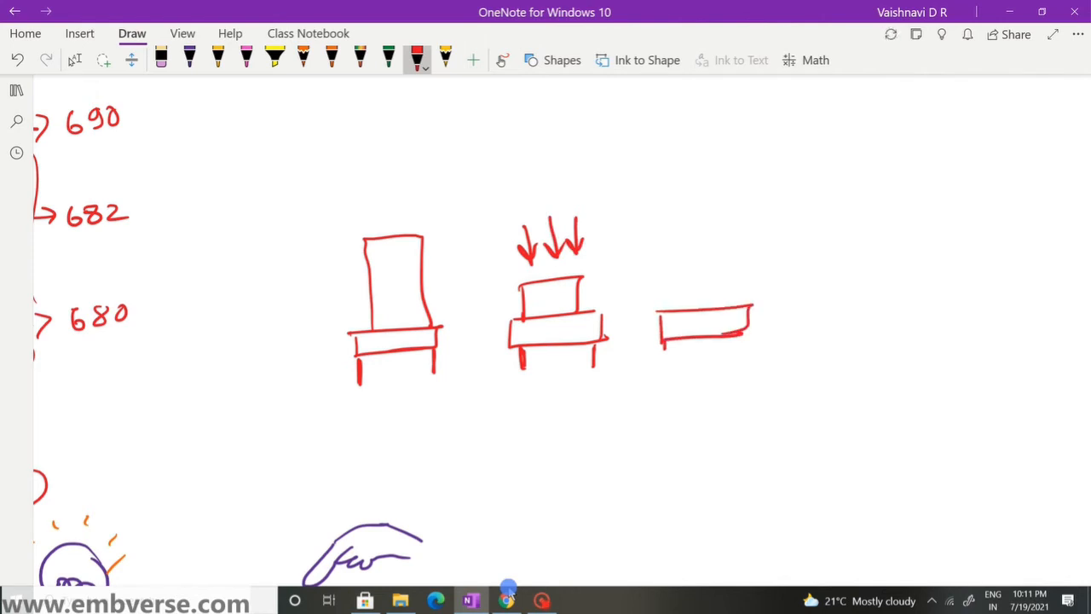
{"action": "left_click_drag", "start_coordinate": [747, 336], "coordinate": [747, 355]}
{"action": "mouse_move", "coordinate": [680, 311]}
{"action": "left_mouse_down"}
{"action": "mouse_move", "coordinate": [682, 218]}
{"action": "mouse_move", "coordinate": [734, 307]}
{"action": "left_mouse_up"}
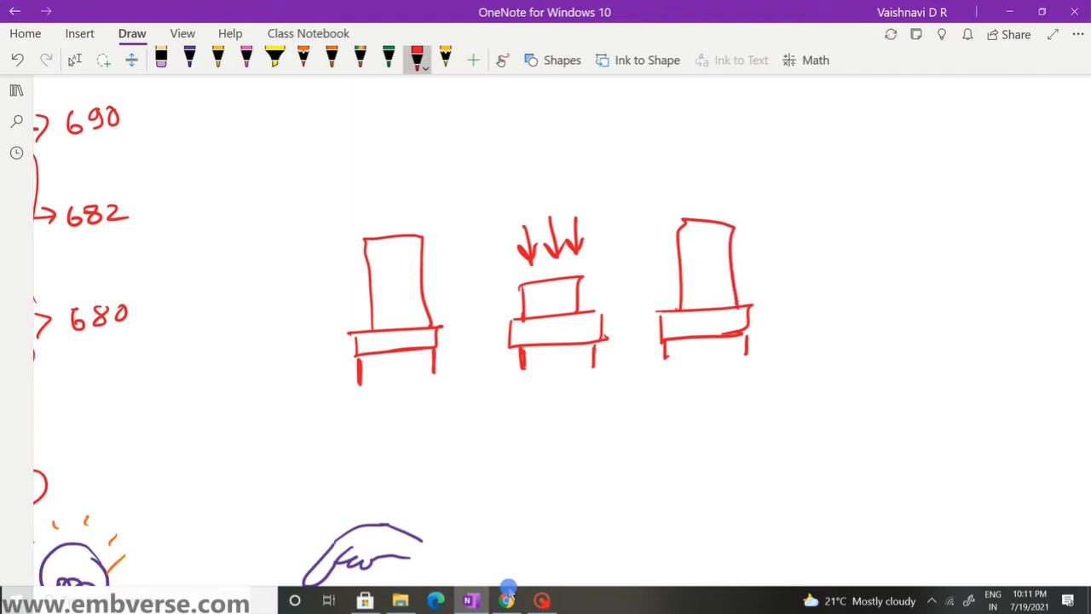
- Draw two upward arrows beside the third push button's cap, and switch to the Tinkercad circuit at its four push buttons
{"action": "mouse_move", "coordinate": [742, 242]}
{"action": "left_mouse_down"}
{"action": "mouse_move", "coordinate": [752, 271]}
{"action": "mouse_move", "coordinate": [774, 274]}
{"action": "mouse_move", "coordinate": [781, 254]}
{"action": "left_mouse_up"}
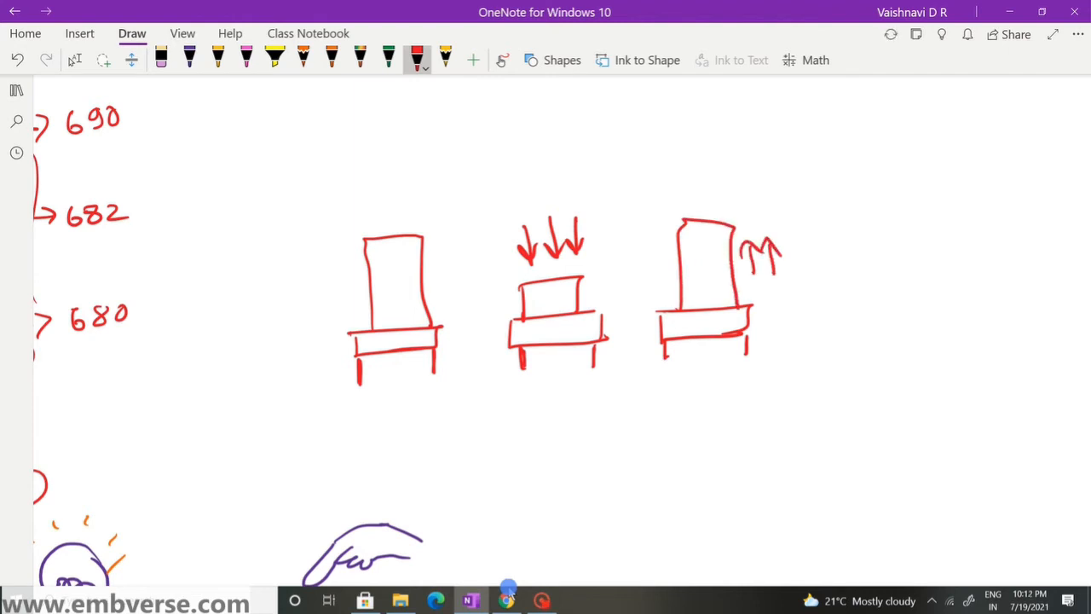
{"action": "left_click", "coordinate": [507, 596]}
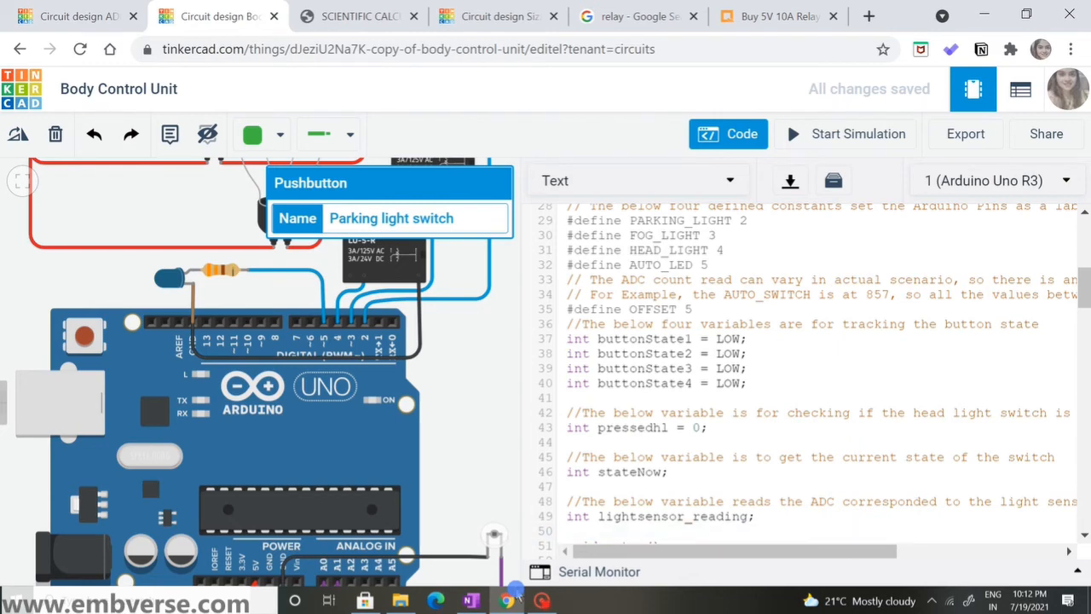
{"action": "scroll", "coordinate": [502, 573], "scroll_direction": "down", "scroll_amount": 2}
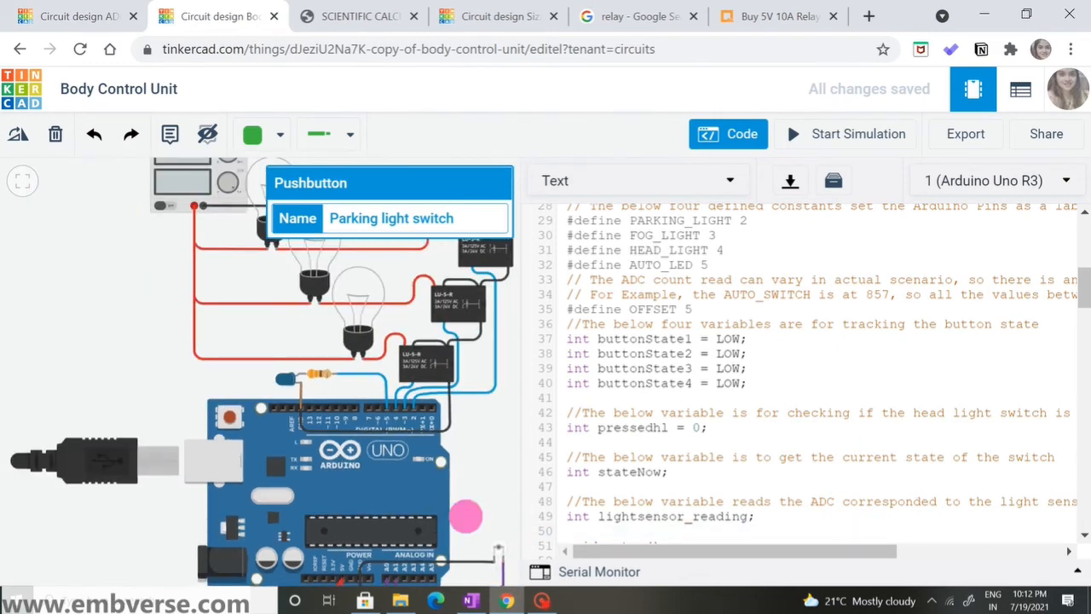
{"action": "left_click_drag", "start_coordinate": [465, 515], "coordinate": [394, 363]}
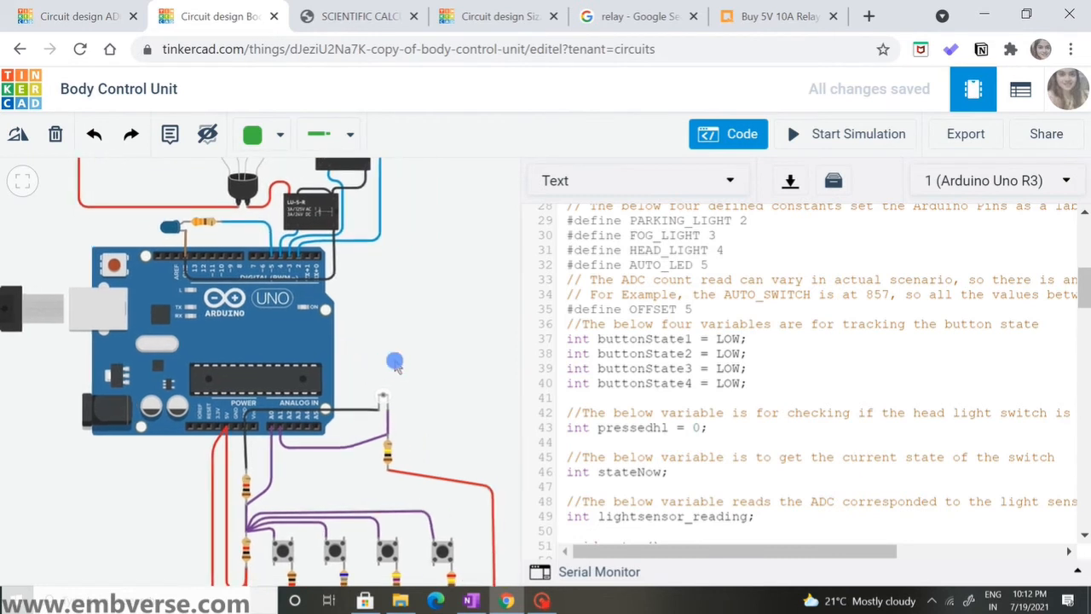
- Examine the pressedhl and stateNow variable declarations in the code, highlighting each name
{"action": "scroll", "coordinate": [743, 434], "scroll_direction": "down", "scroll_amount": 3}
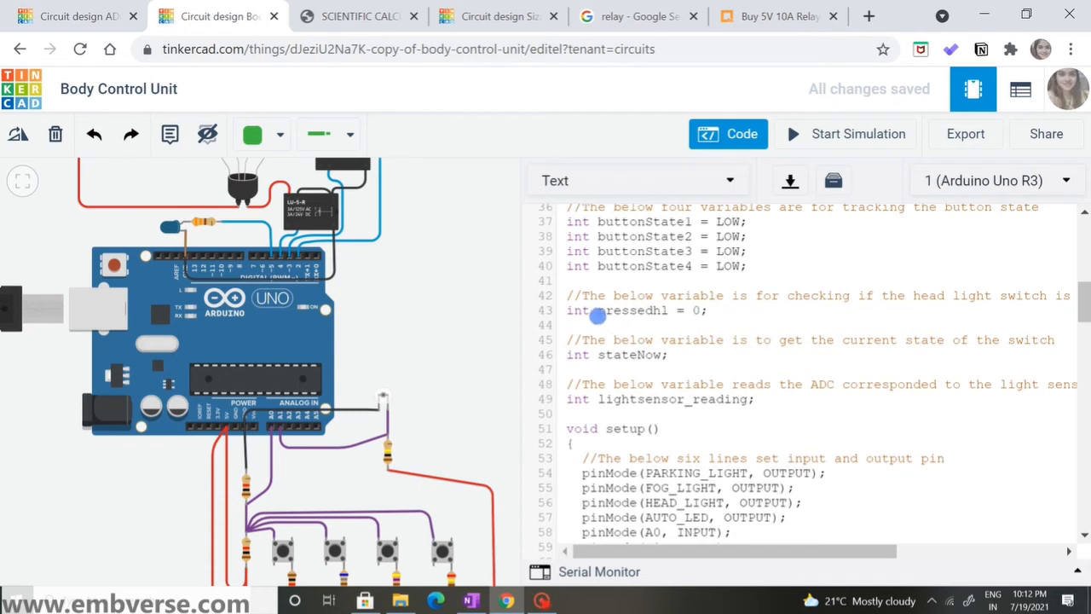
{"action": "left_click_drag", "start_coordinate": [597, 316], "coordinate": [693, 309]}
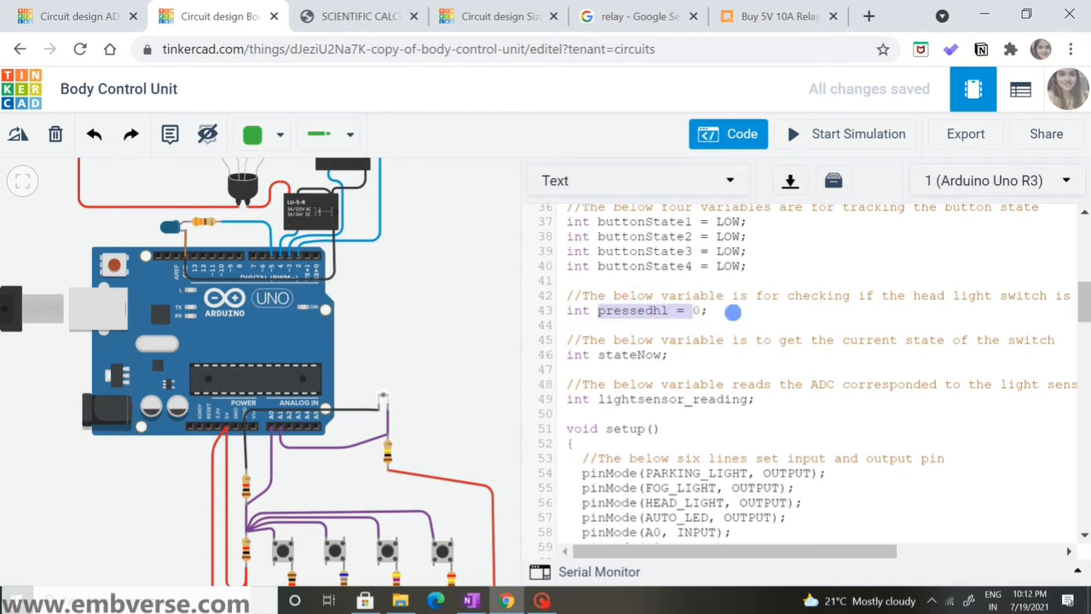
{"action": "left_click", "coordinate": [733, 312]}
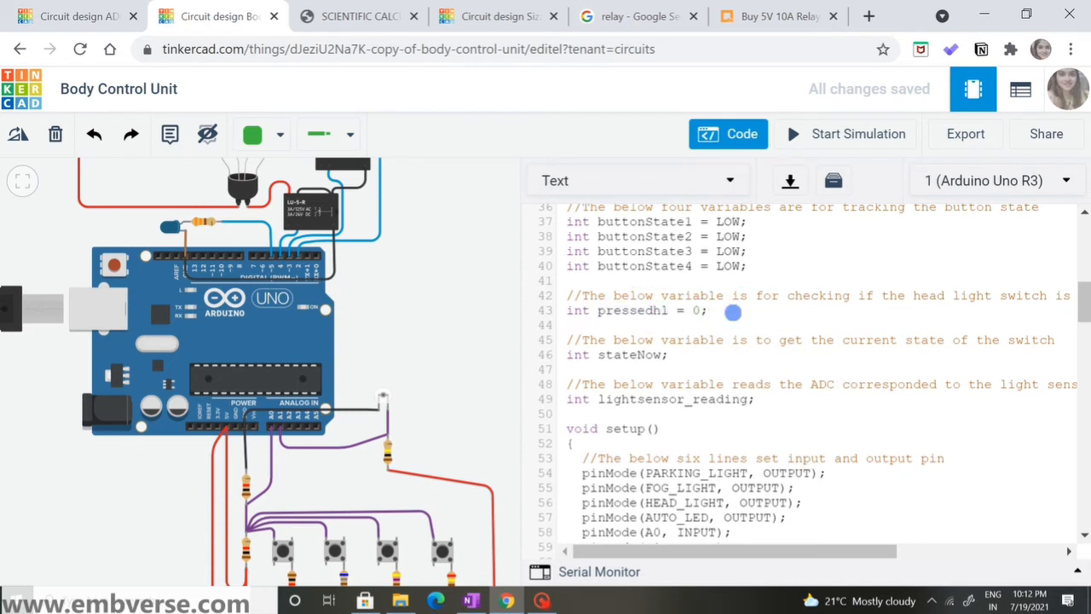
{"action": "scroll", "coordinate": [733, 312], "scroll_direction": "down", "scroll_amount": 1}
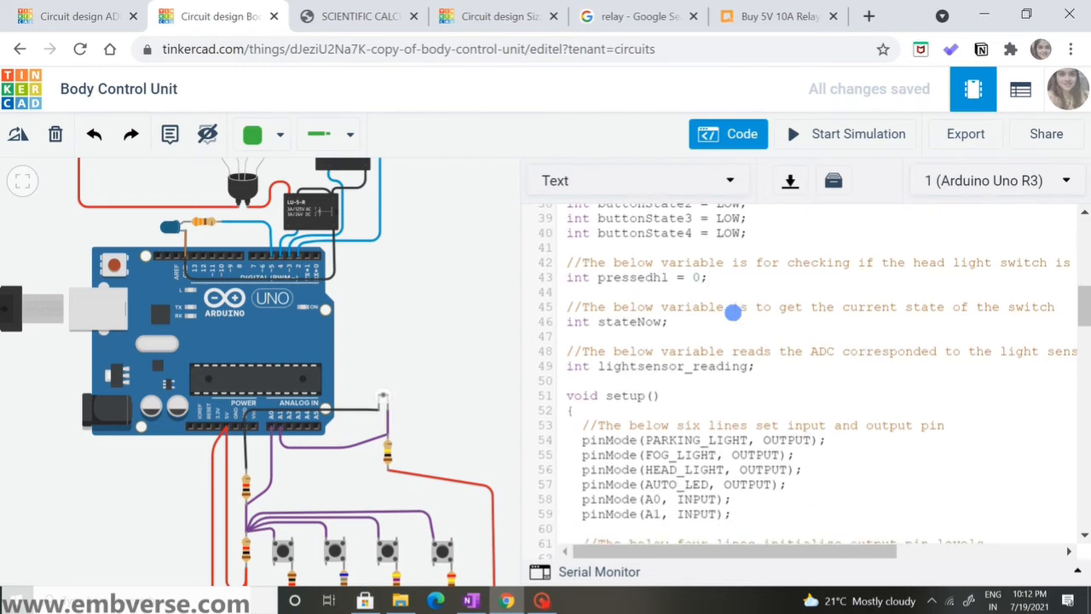
{"action": "left_click_drag", "start_coordinate": [661, 324], "coordinate": [611, 322]}
{"action": "left_click", "coordinate": [669, 322]}
{"action": "left_click_drag", "start_coordinate": [598, 321], "coordinate": [653, 322]}
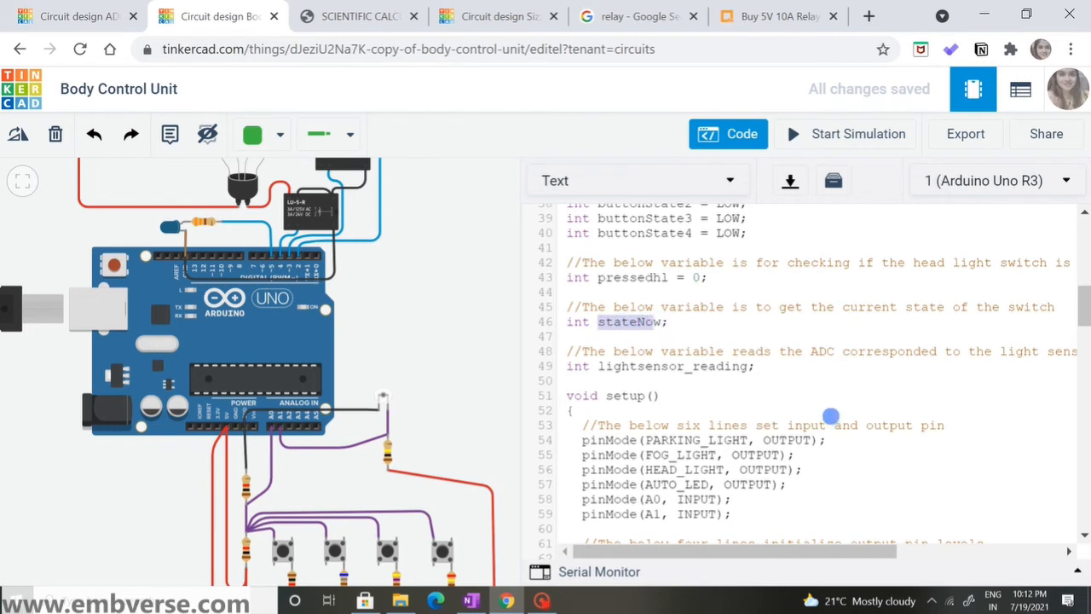
{"action": "left_click", "coordinate": [268, 420]}
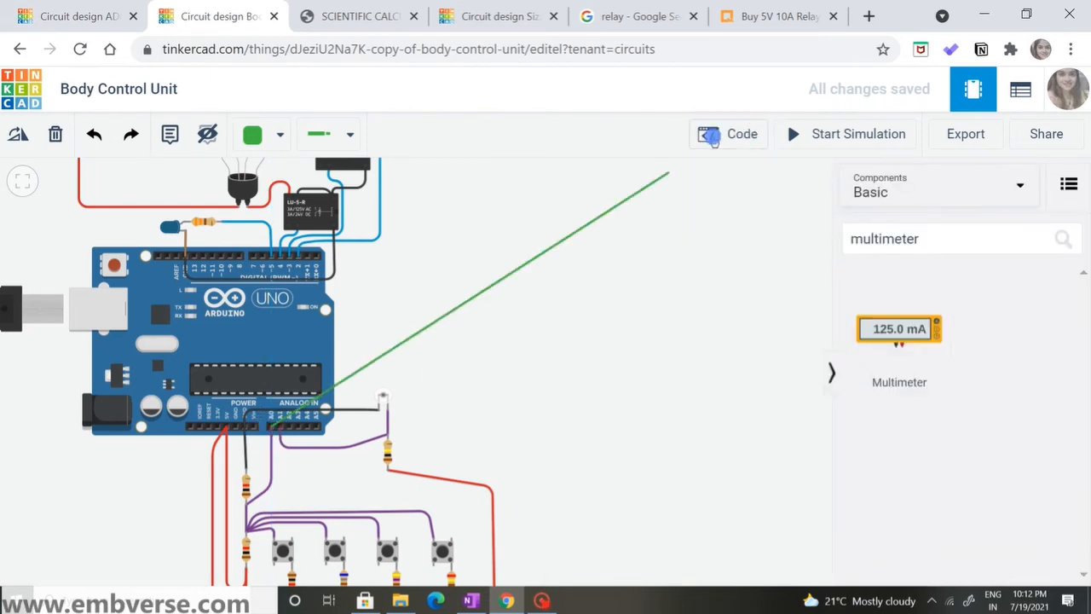
{"action": "left_click", "coordinate": [712, 139]}
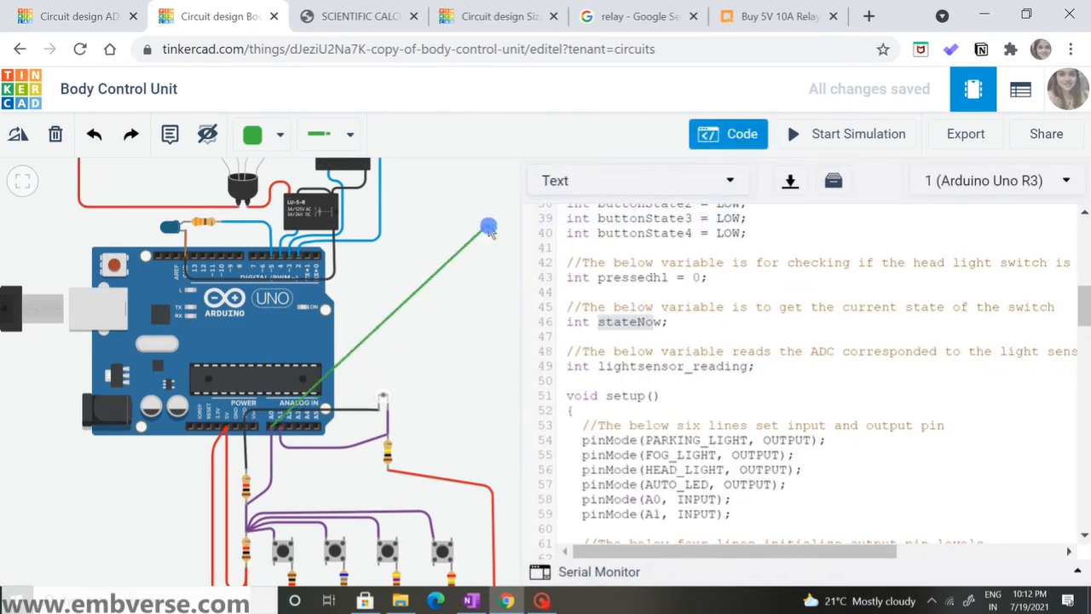
{"action": "key", "text": "Escape"}
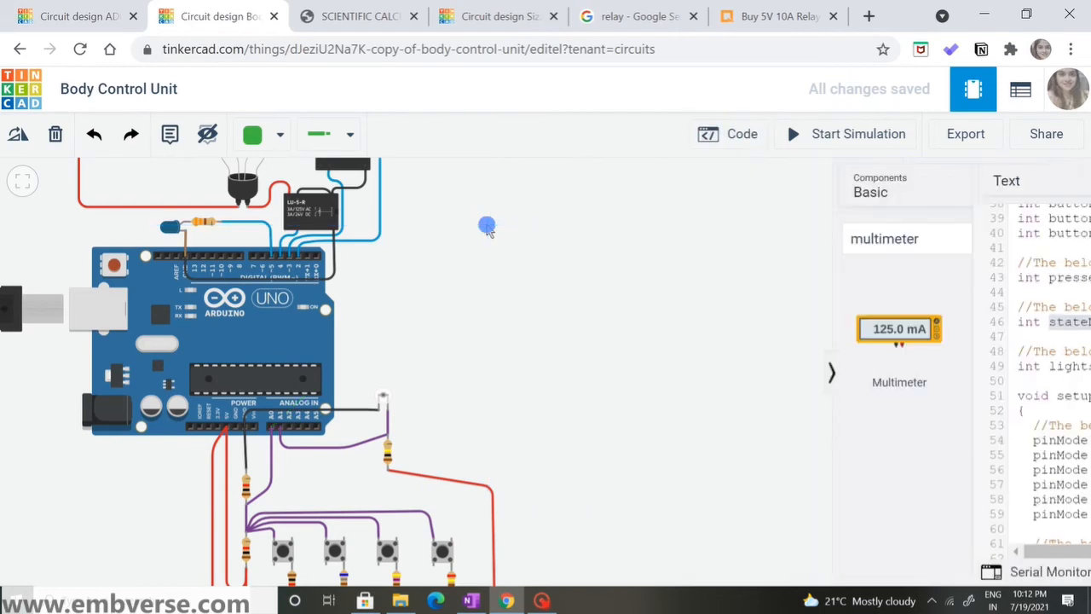
{"action": "left_click", "coordinate": [707, 135]}
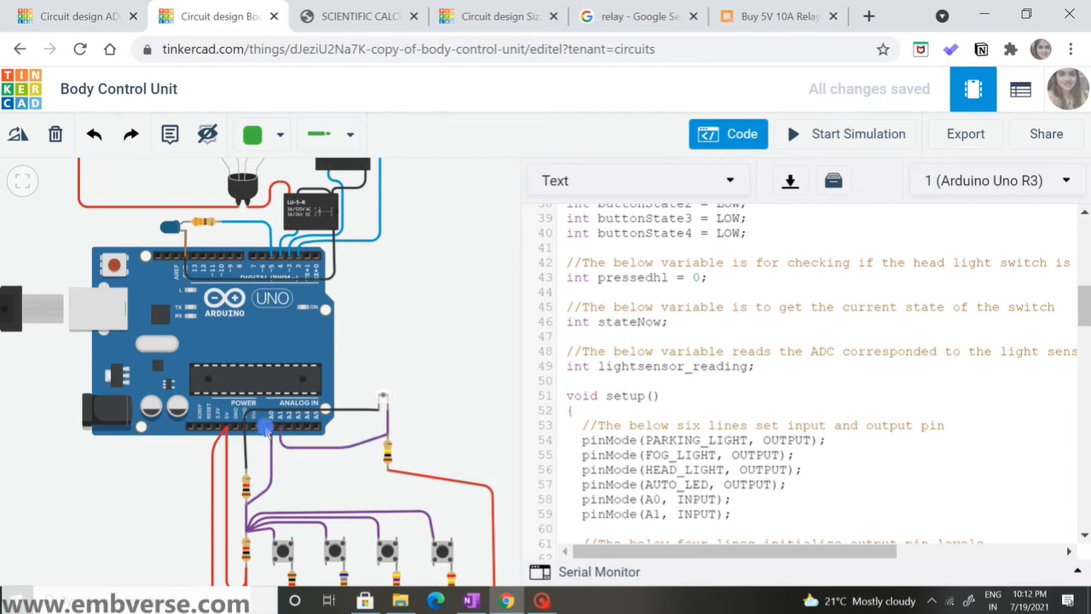
- Examine the pinMode lines in setup() that define the four light outputs and the A0 and A1 inputs
{"action": "scroll", "coordinate": [676, 350], "scroll_direction": "down", "scroll_amount": 2}
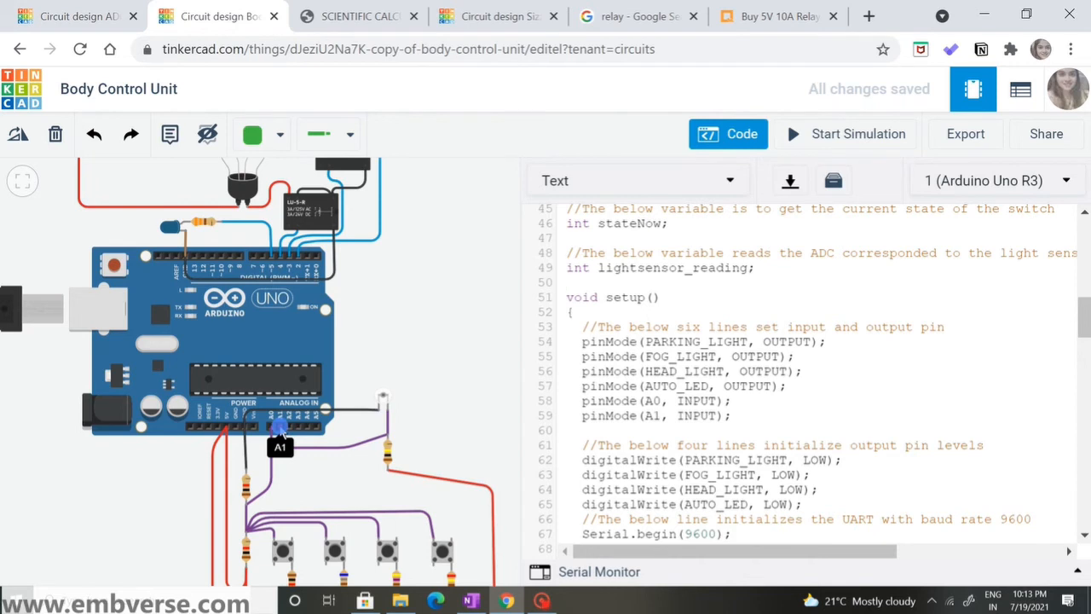
{"action": "scroll", "coordinate": [701, 303], "scroll_direction": "down", "scroll_amount": 1}
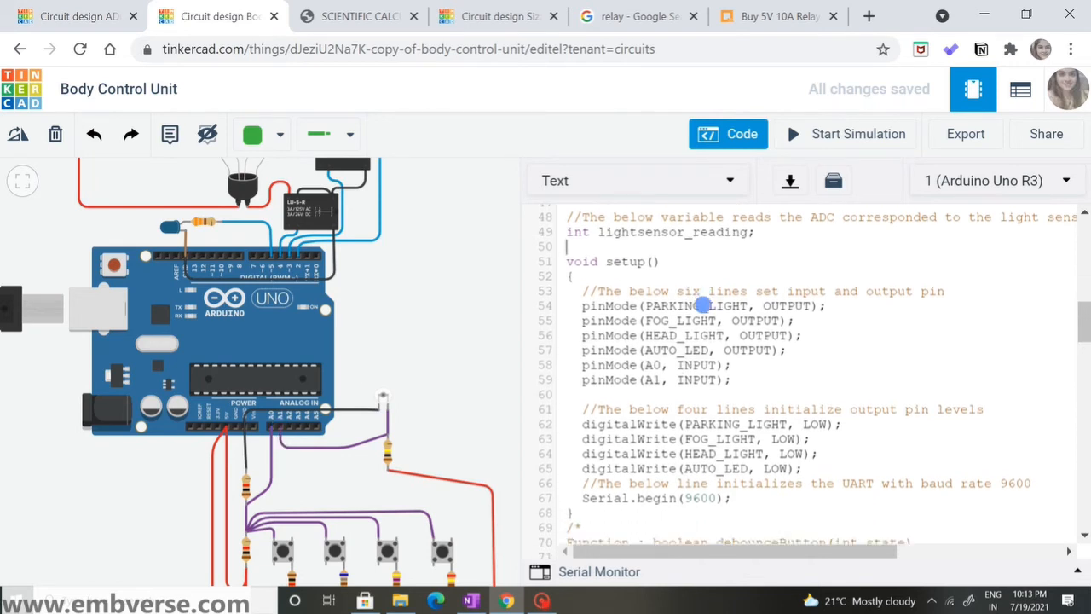
{"action": "scroll", "coordinate": [701, 305], "scroll_direction": "down", "scroll_amount": 2}
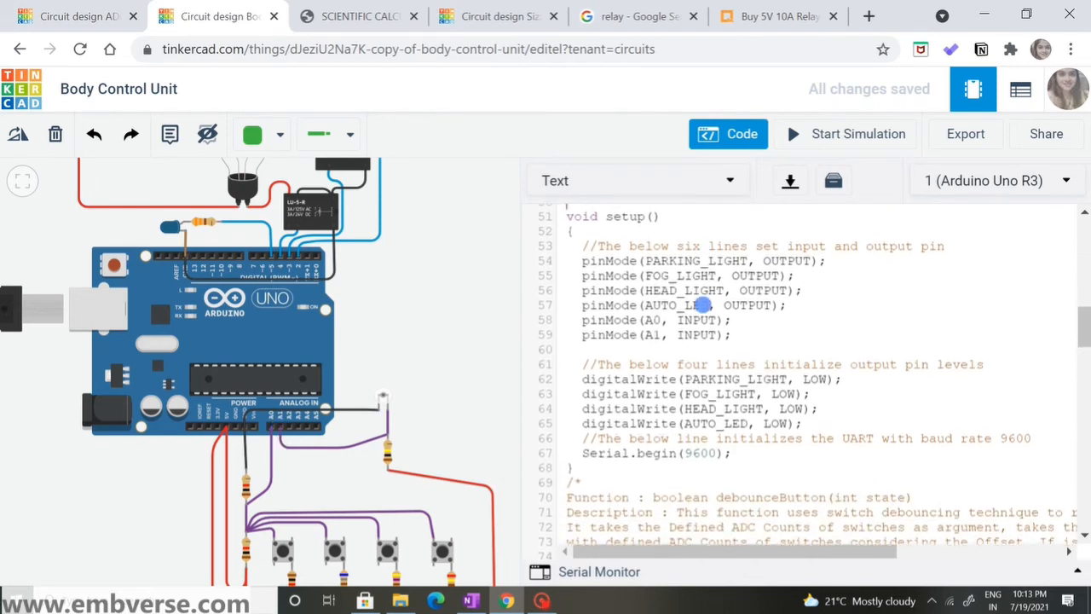
{"action": "scroll", "coordinate": [701, 304], "scroll_direction": "up", "scroll_amount": 1}
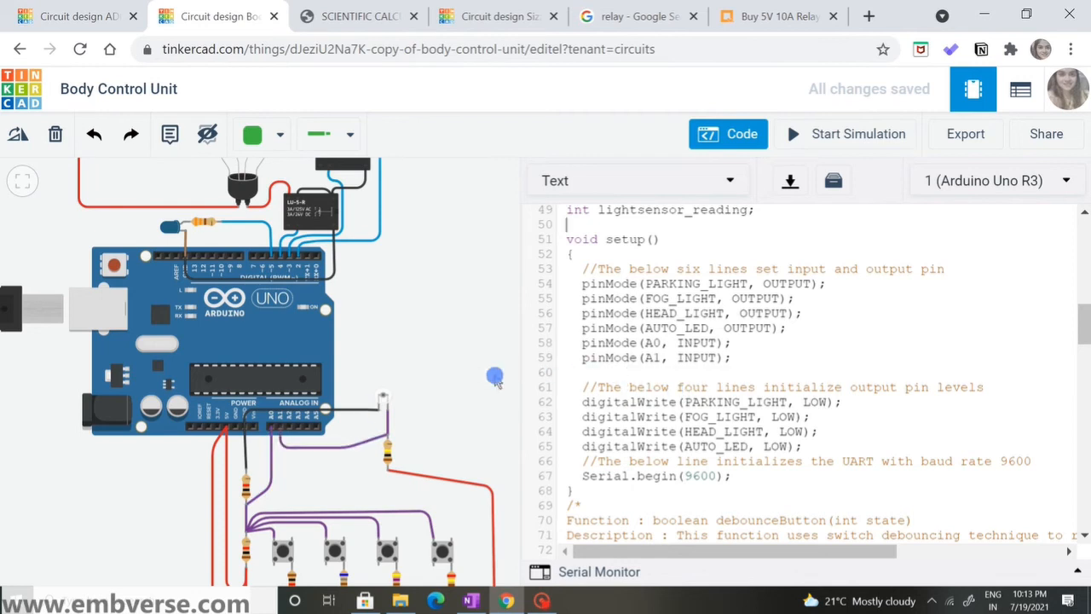
- Review the digitalWrite lines that initialize the outputs in setup() and the Serial.begin line for the UART baud rate
{"action": "scroll", "coordinate": [715, 372], "scroll_direction": "down", "scroll_amount": 2}
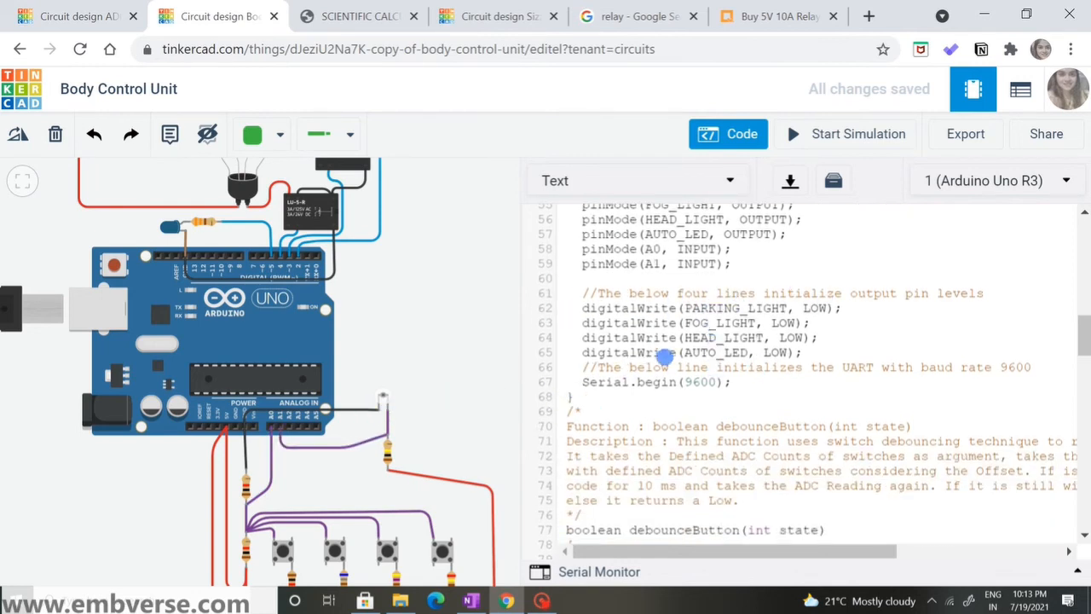
{"action": "scroll", "coordinate": [664, 358], "scroll_direction": "down", "scroll_amount": 1}
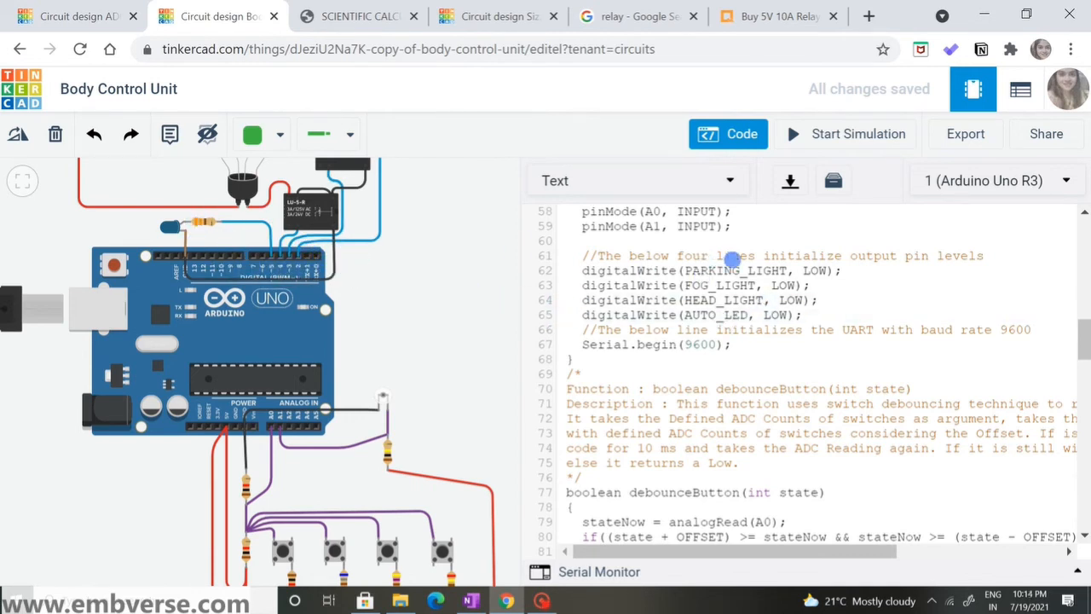
{"action": "scroll", "coordinate": [729, 315], "scroll_direction": "down", "scroll_amount": 3}
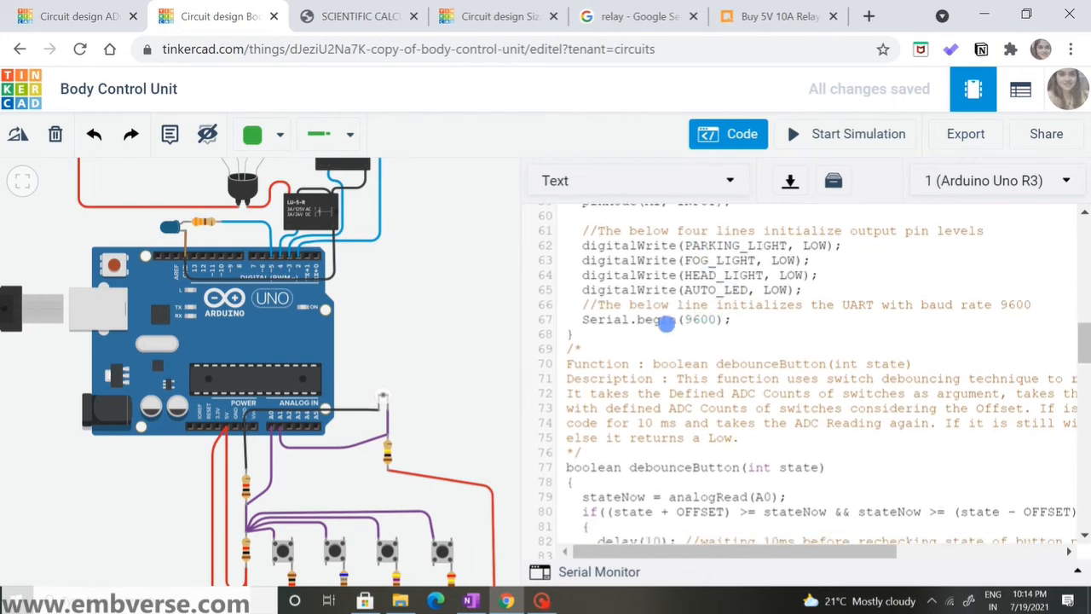
{"action": "scroll", "coordinate": [667, 323], "scroll_direction": "down", "scroll_amount": 1}
{"action": "left_click_drag", "start_coordinate": [666, 323], "coordinate": [652, 260]}
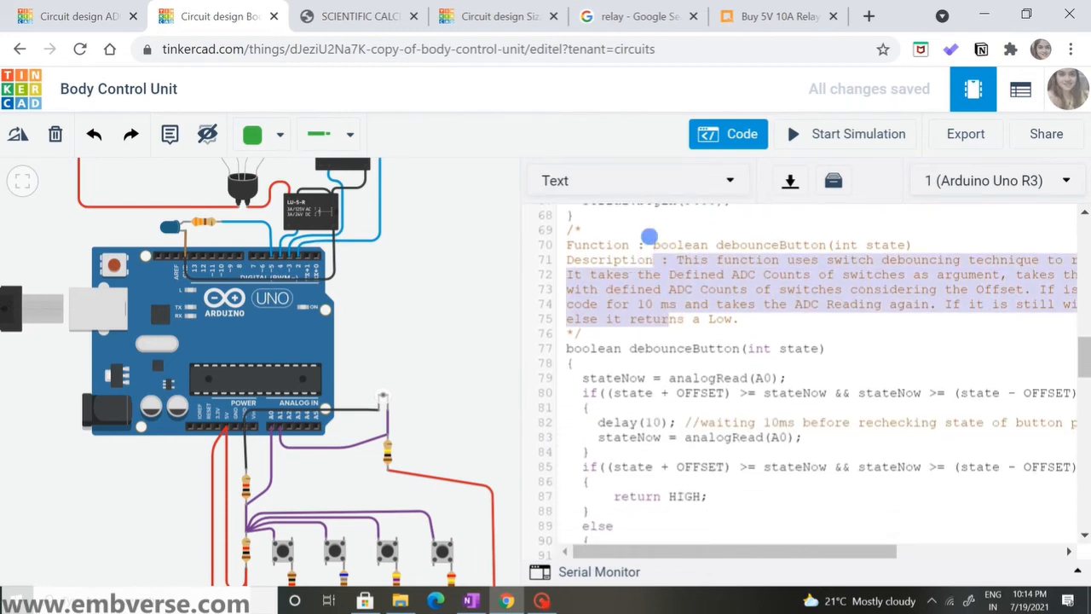
{"action": "scroll", "coordinate": [653, 246], "scroll_direction": "up", "scroll_amount": 2}
{"action": "left_click", "coordinate": [863, 279]}
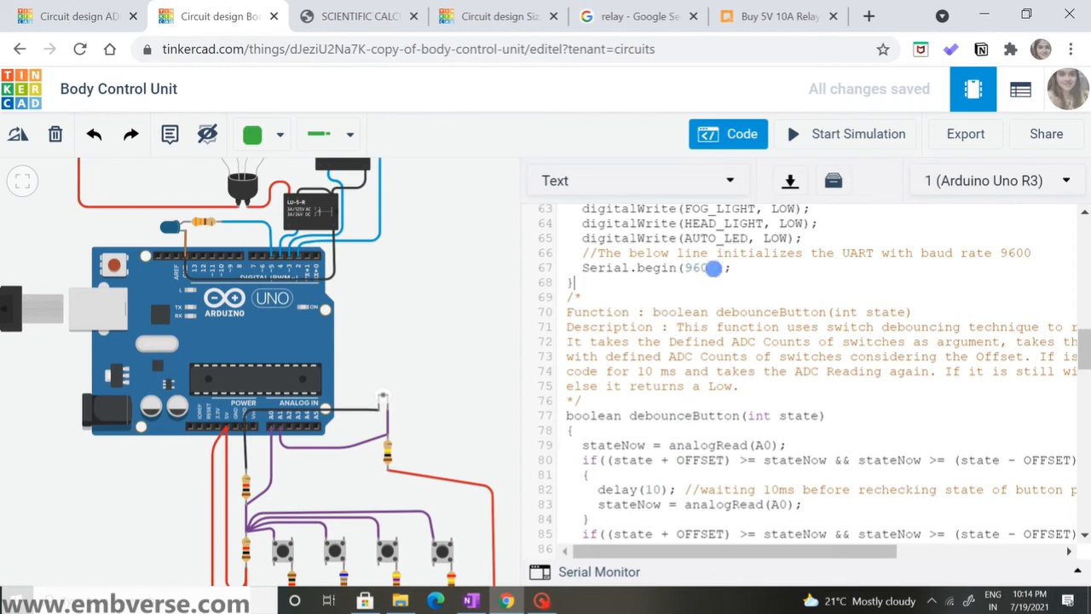
- Read the debounceButton function with its description, including the full OFFSET comparison conditions
{"action": "scroll", "coordinate": [714, 277], "scroll_direction": "down", "scroll_amount": 1}
{"action": "scroll", "coordinate": [714, 277], "scroll_direction": "down", "scroll_amount": 3}
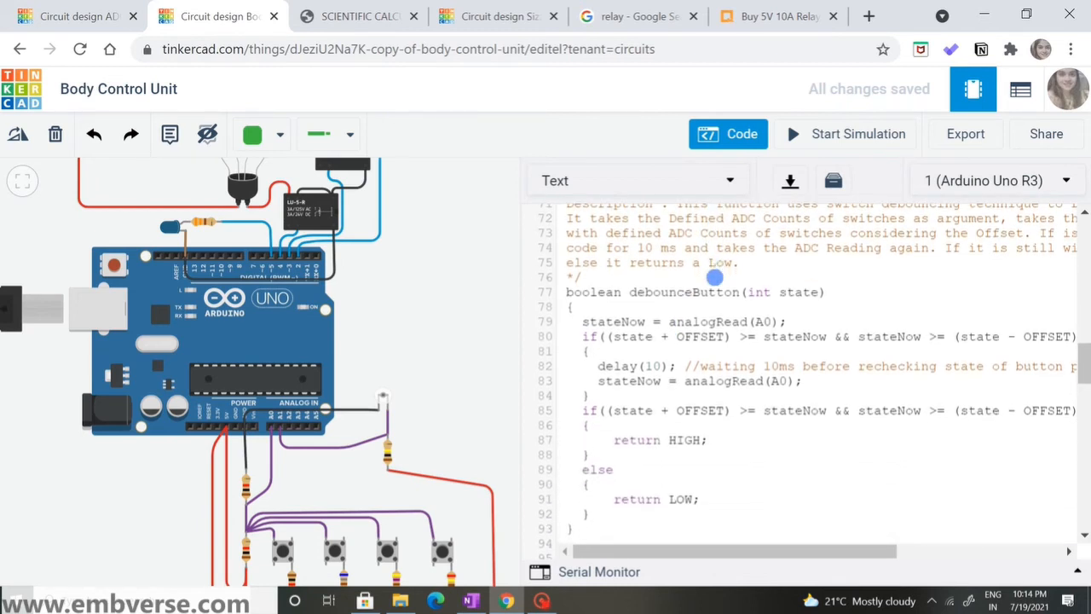
{"action": "scroll", "coordinate": [714, 277], "scroll_direction": "down", "scroll_amount": 1}
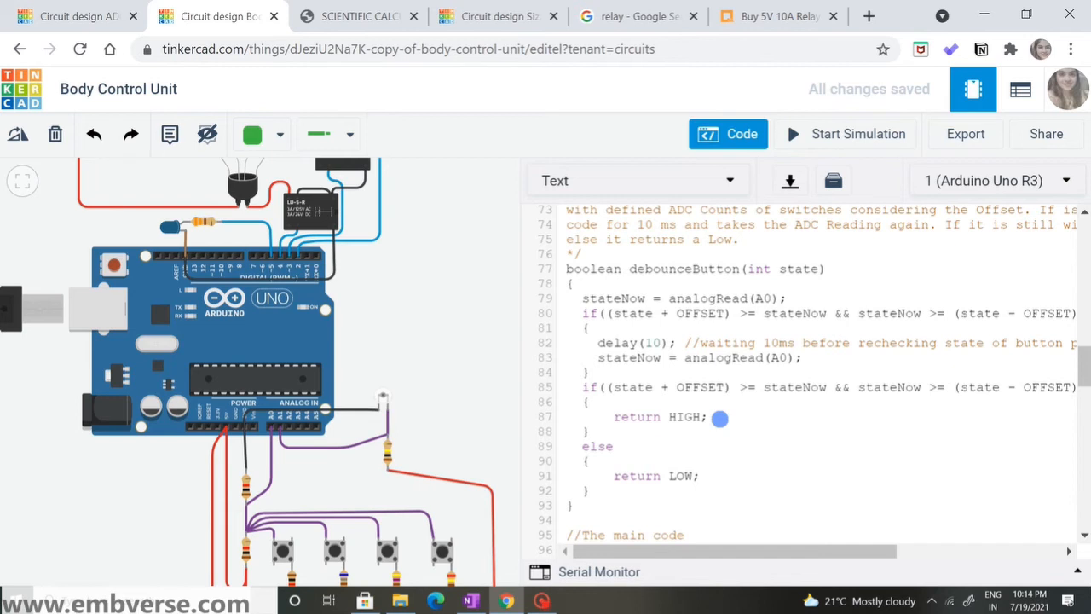
{"action": "scroll", "coordinate": [863, 276], "scroll_direction": "right", "scroll_amount": 5}
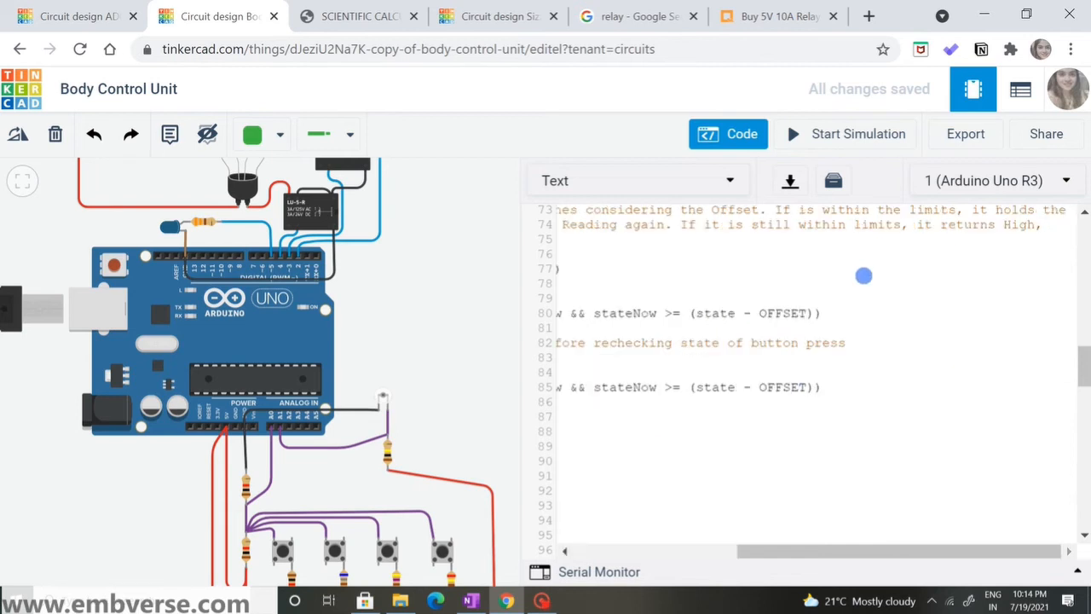
{"action": "scroll", "coordinate": [864, 276], "scroll_direction": "left", "scroll_amount": 5}
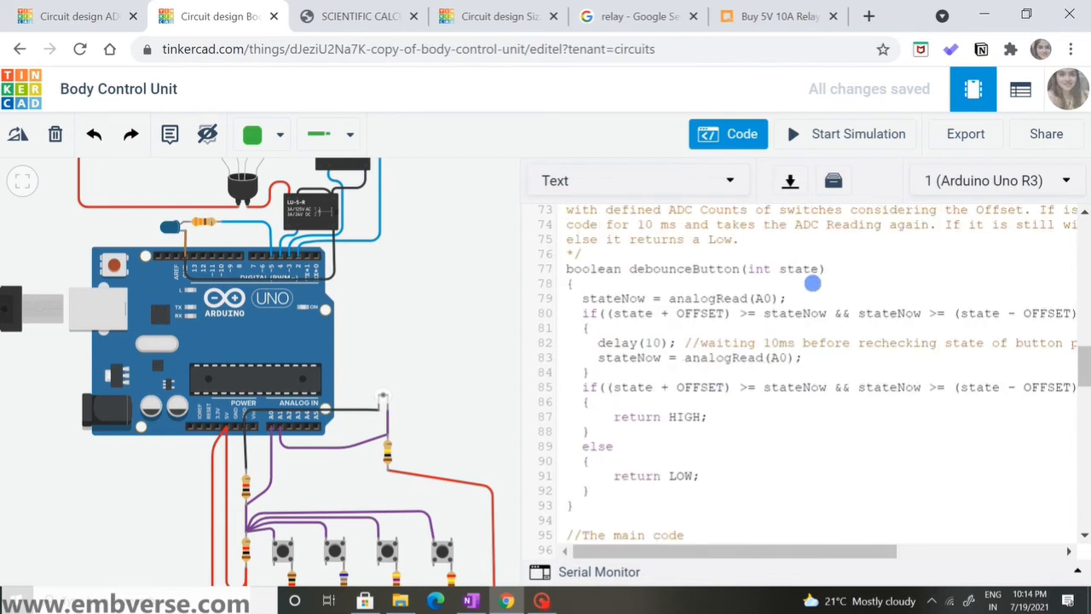
- Highlight debounceButton's state argument, inspect the first push button in the circuit's row, and return to the code
{"action": "double_click", "coordinate": [816, 268]}
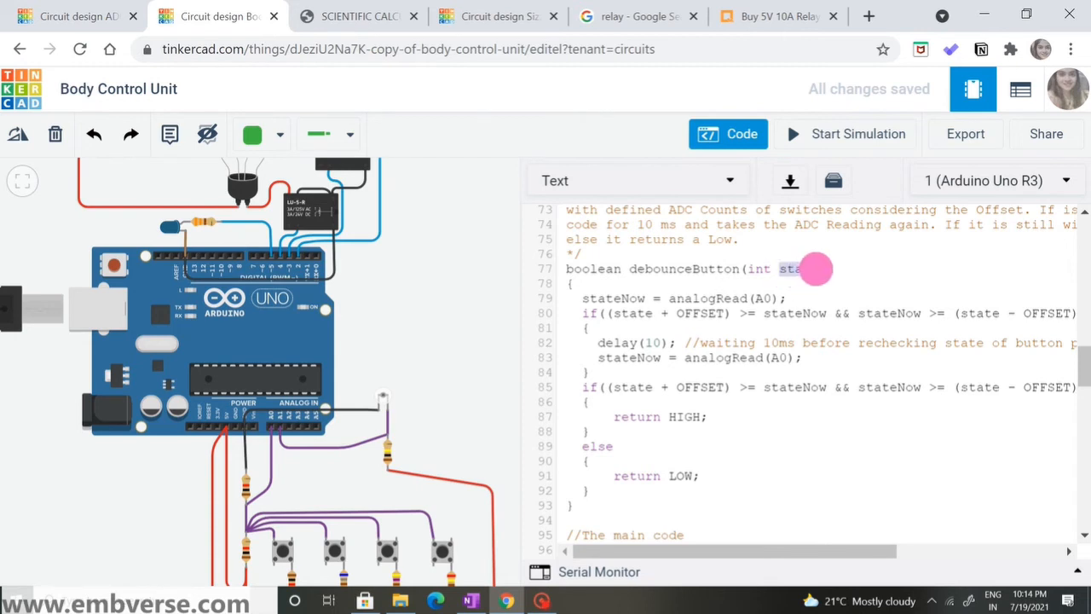
{"action": "left_click", "coordinate": [819, 281]}
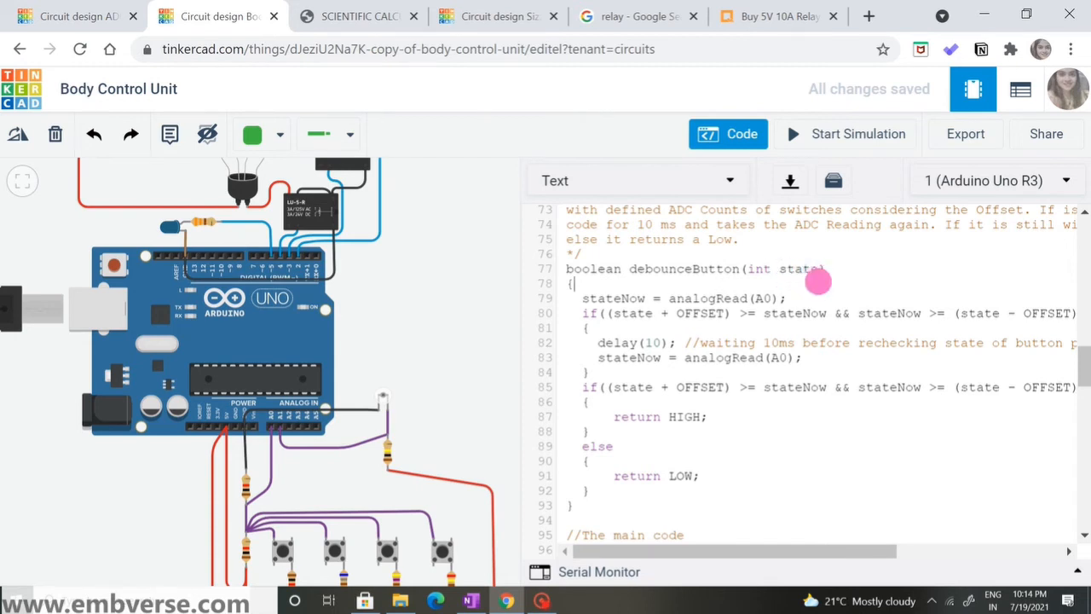
{"action": "double_click", "coordinate": [804, 269]}
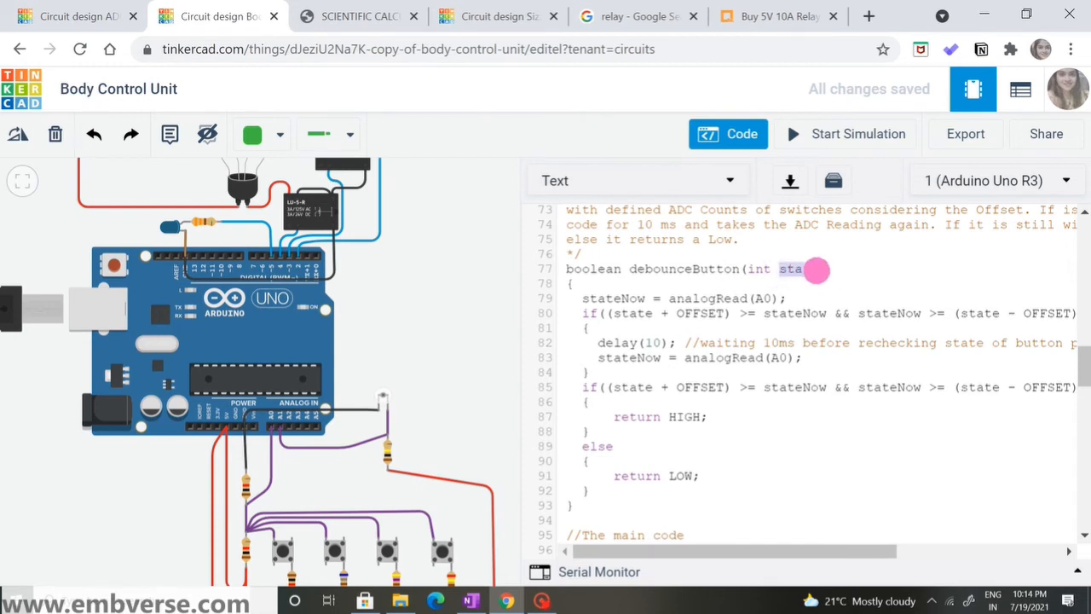
{"action": "left_click", "coordinate": [282, 553]}
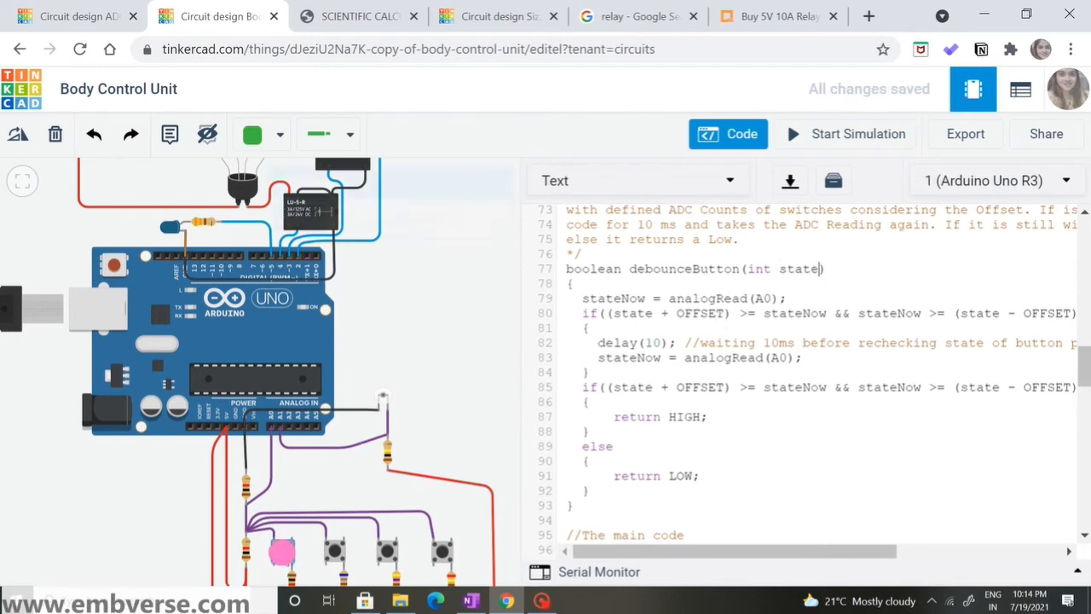
{"action": "left_click", "coordinate": [465, 353]}
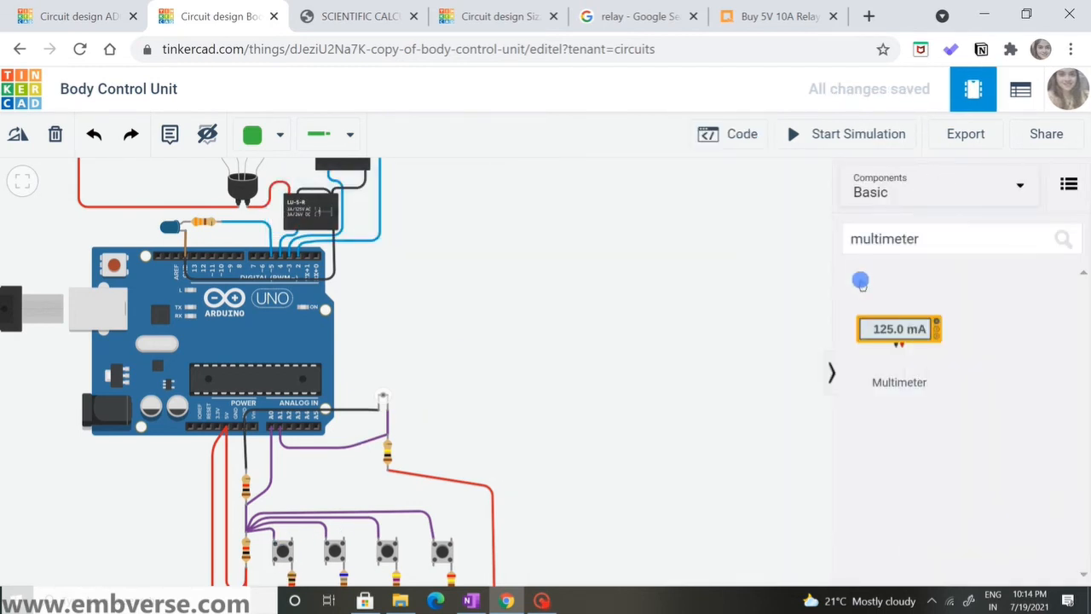
{"action": "left_click", "coordinate": [710, 134]}
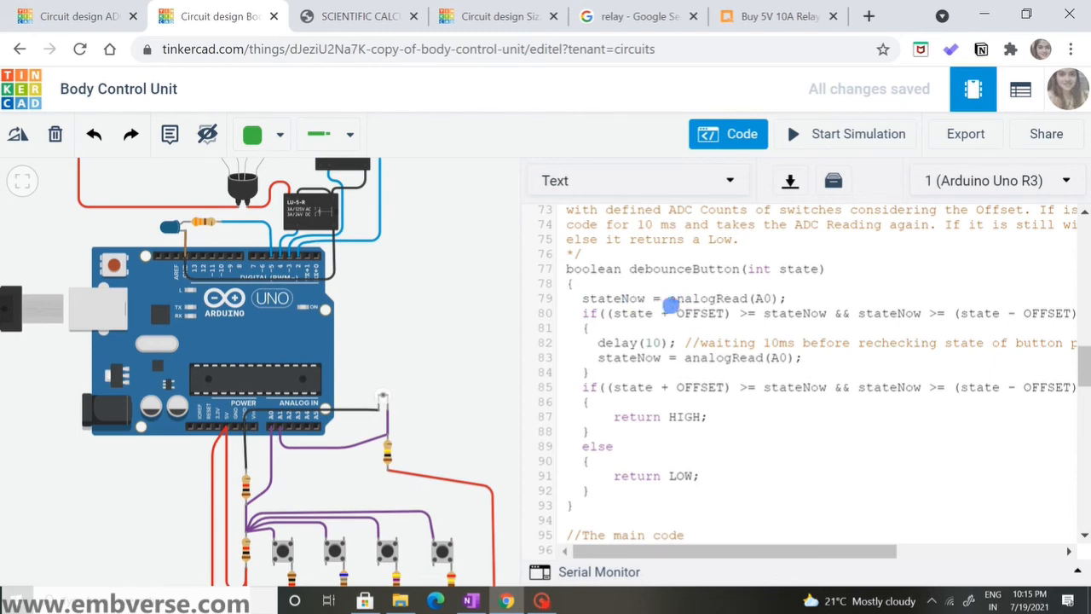
- Highlight the state argument again and check it against the defined switch ADC counts near the start of the code
{"action": "left_click_drag", "start_coordinate": [782, 267], "coordinate": [818, 268]}
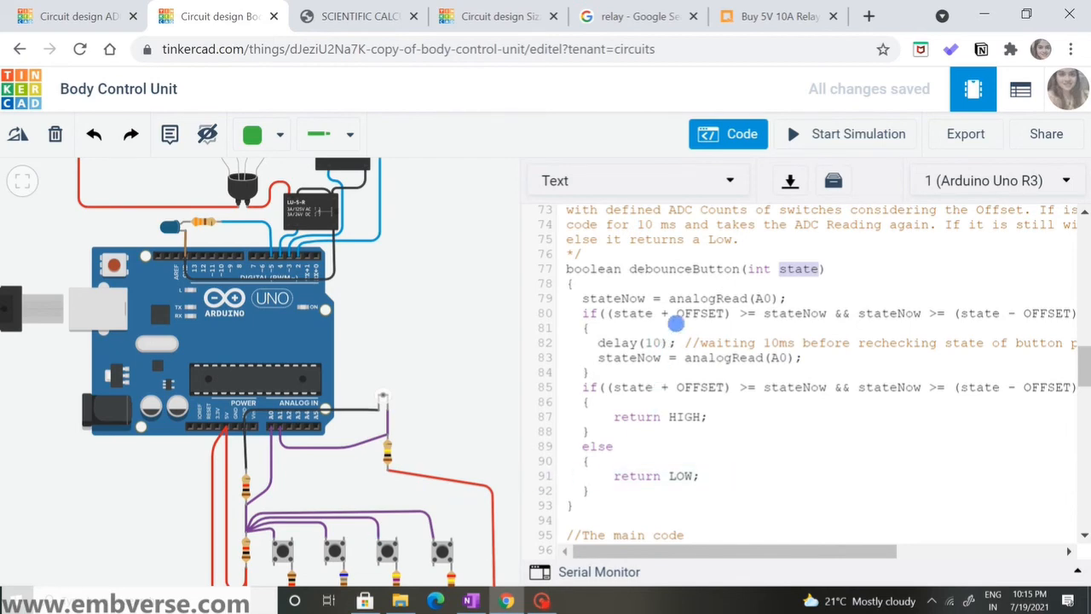
{"action": "scroll", "coordinate": [672, 319], "scroll_direction": "up", "scroll_amount": 12}
{"action": "scroll", "coordinate": [676, 323], "scroll_direction": "down", "scroll_amount": 1}
{"action": "scroll", "coordinate": [676, 323], "scroll_direction": "down", "scroll_amount": 3}
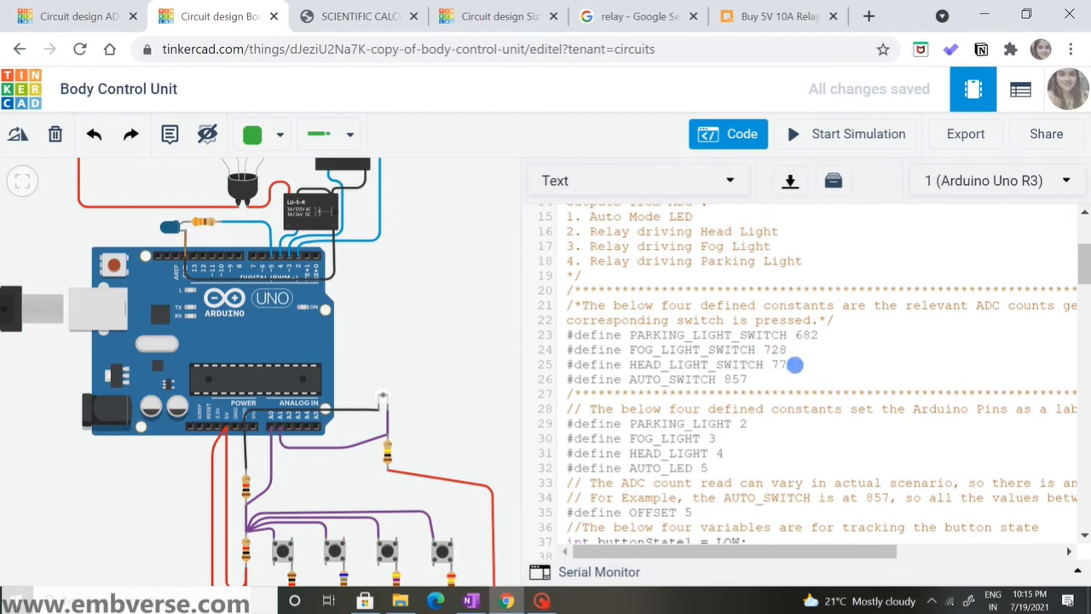
{"action": "scroll", "coordinate": [798, 362], "scroll_direction": "down", "scroll_amount": 12}
{"action": "scroll", "coordinate": [806, 364], "scroll_direction": "up", "scroll_amount": 1}
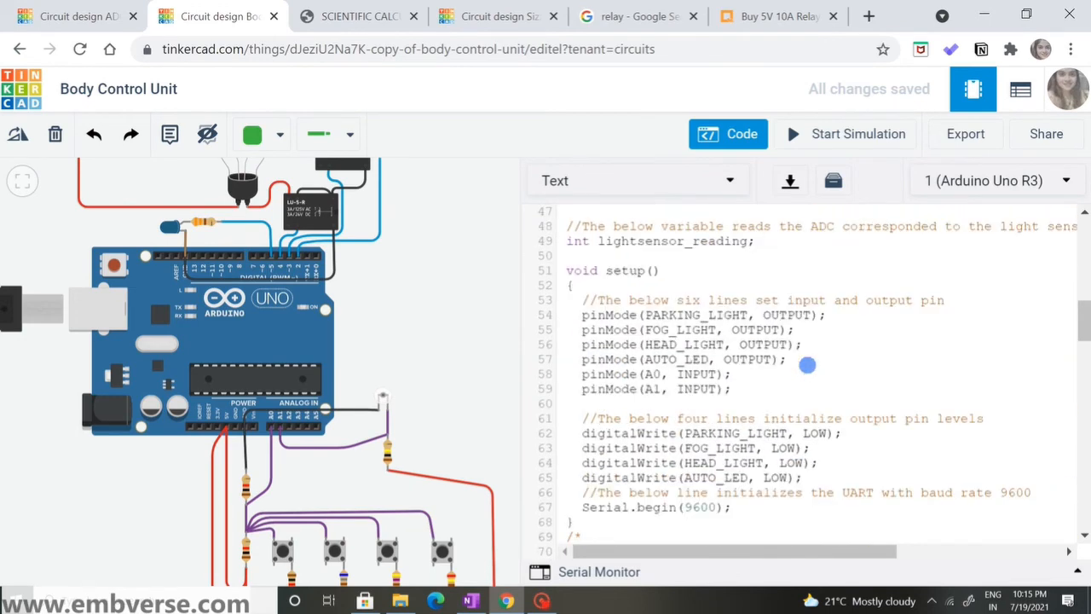
- Return to the debounceButton function and highlight stateNow in the line that reads analog pin A0
{"action": "scroll", "coordinate": [806, 365], "scroll_direction": "down", "scroll_amount": 8}
{"action": "scroll", "coordinate": [807, 365], "scroll_direction": "down", "scroll_amount": 2}
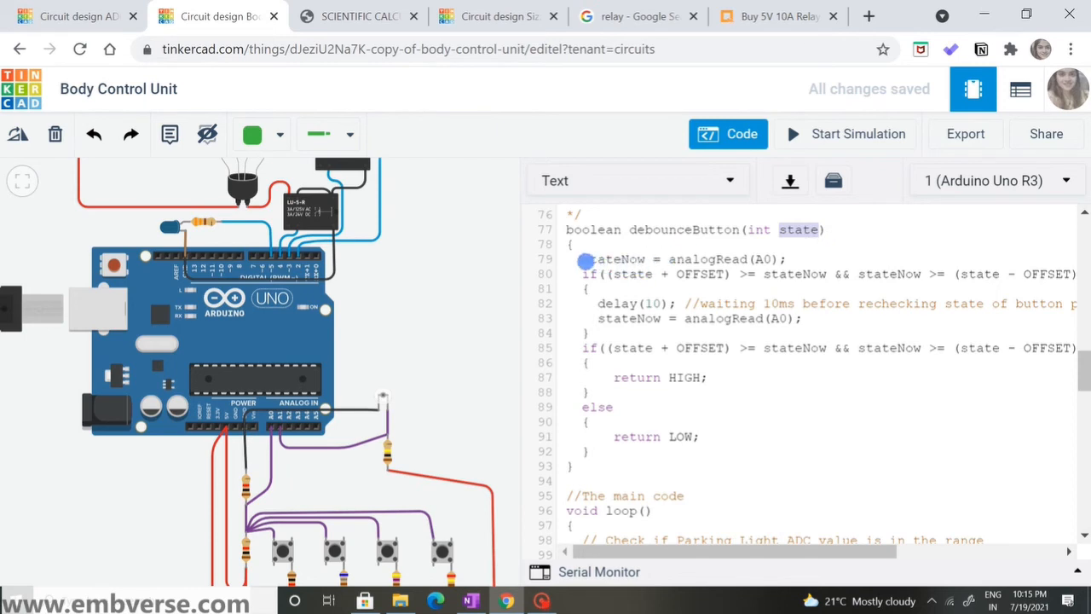
{"action": "left_click_drag", "start_coordinate": [583, 259], "coordinate": [676, 259]}
{"action": "left_click", "coordinate": [671, 259]}
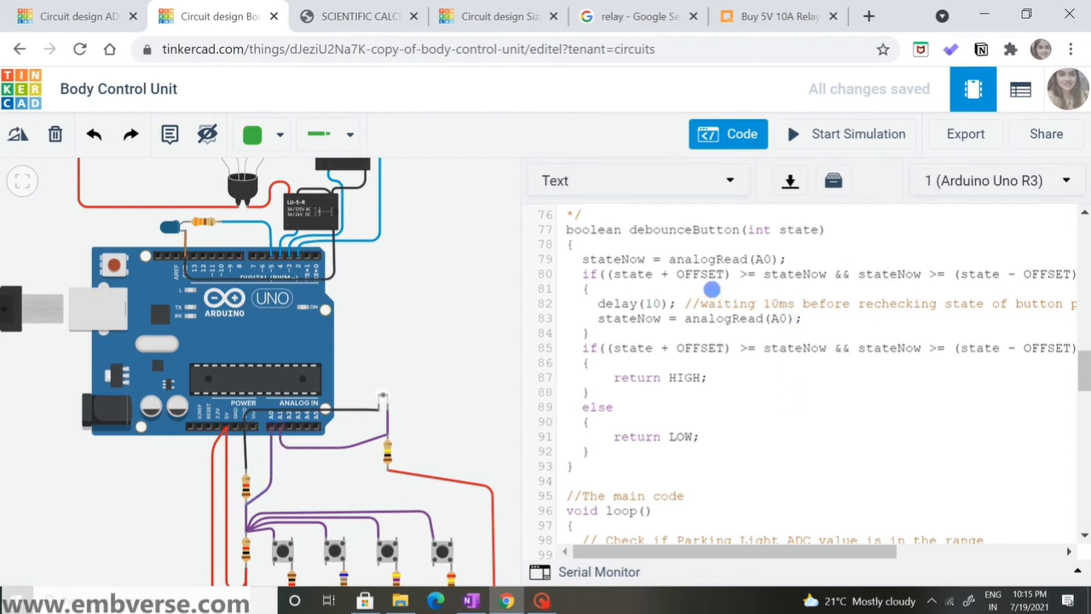
- Widen the code editor so that the full OFFSET comparison conditions in debounceButton fit without sideways scrolling
{"action": "scroll", "coordinate": [712, 290], "scroll_direction": "right", "scroll_amount": 1}
{"action": "scroll", "coordinate": [711, 290], "scroll_direction": "left", "scroll_amount": 1}
{"action": "left_click_drag", "start_coordinate": [521, 305], "coordinate": [391, 312]}
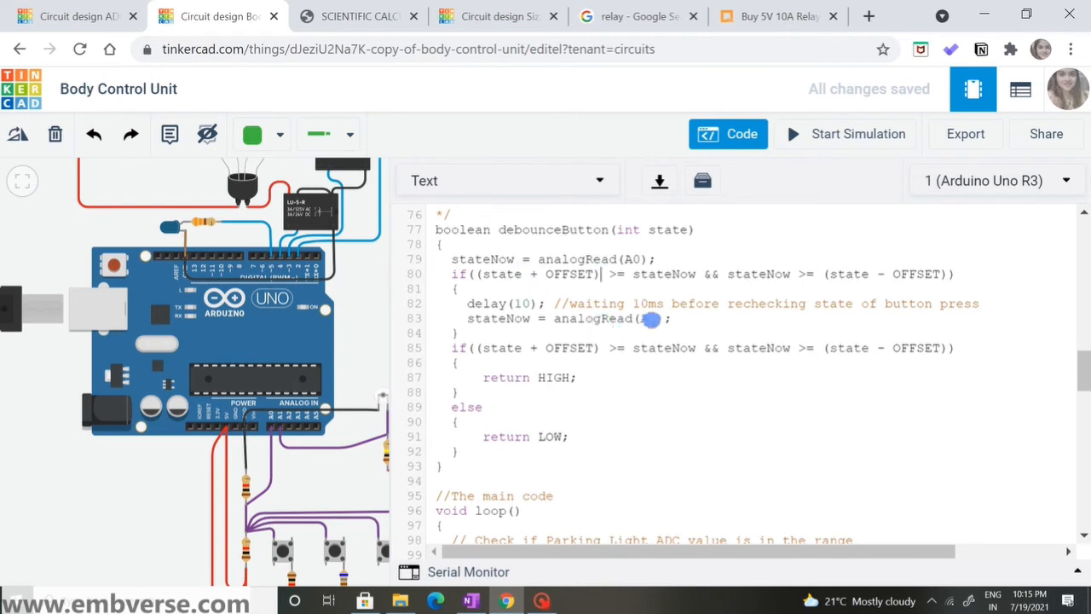
- Switch to OneNote to review the handwritten 682+5 and 682-5 limits and the button sketches, and return to the Tinkercad code
{"action": "left_click", "coordinate": [471, 601]}
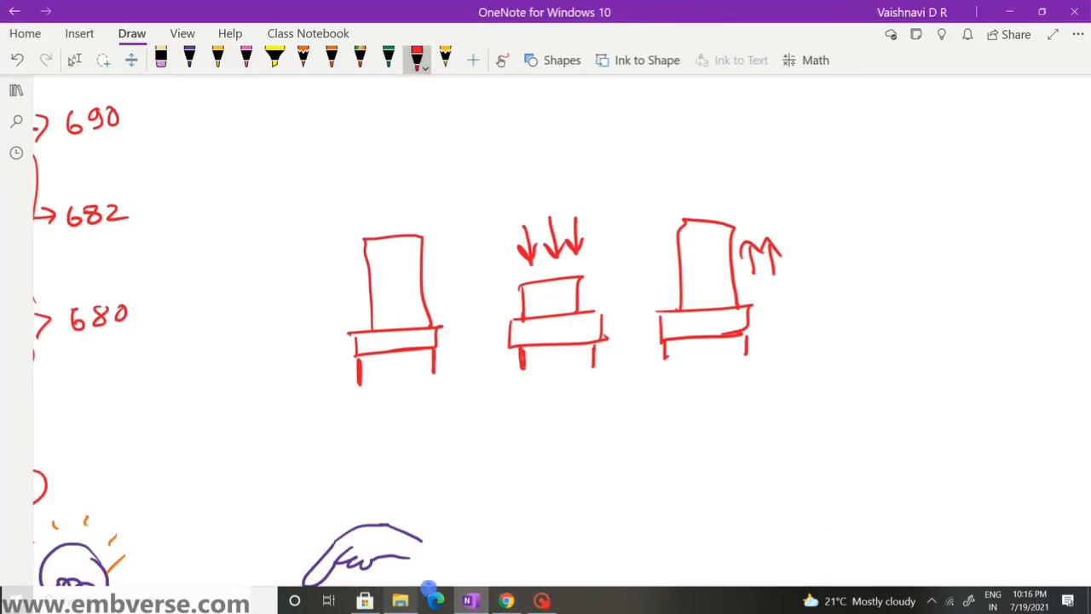
{"action": "scroll", "coordinate": [371, 447], "scroll_direction": "left", "scroll_amount": 3}
{"action": "scroll", "coordinate": [371, 448], "scroll_direction": "left", "scroll_amount": 1}
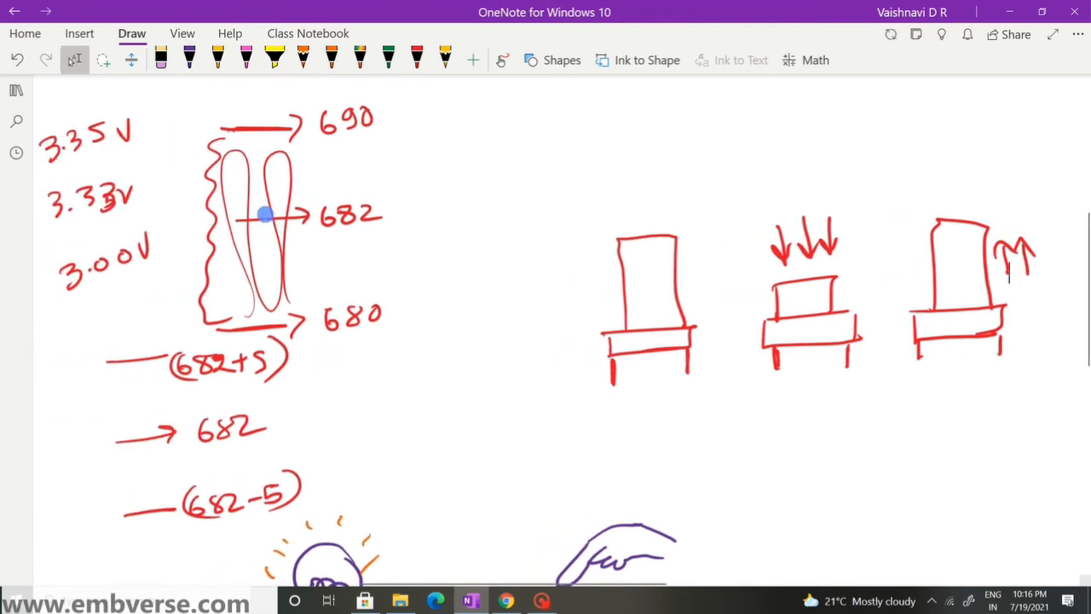
{"action": "scroll", "coordinate": [272, 320], "scroll_direction": "down", "scroll_amount": 5}
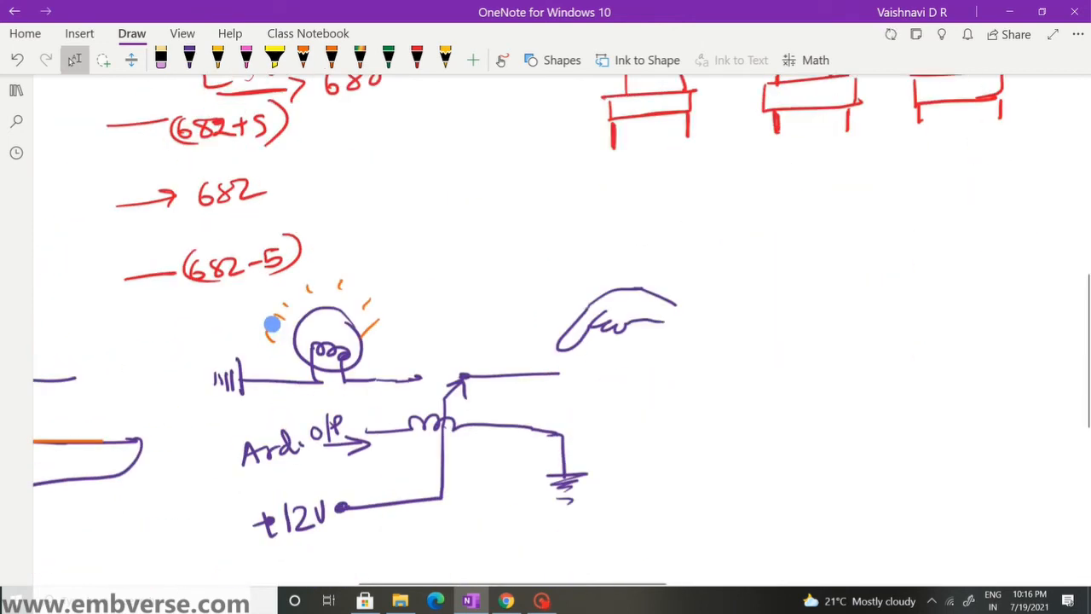
{"action": "scroll", "coordinate": [230, 294], "scroll_direction": "up", "scroll_amount": 3}
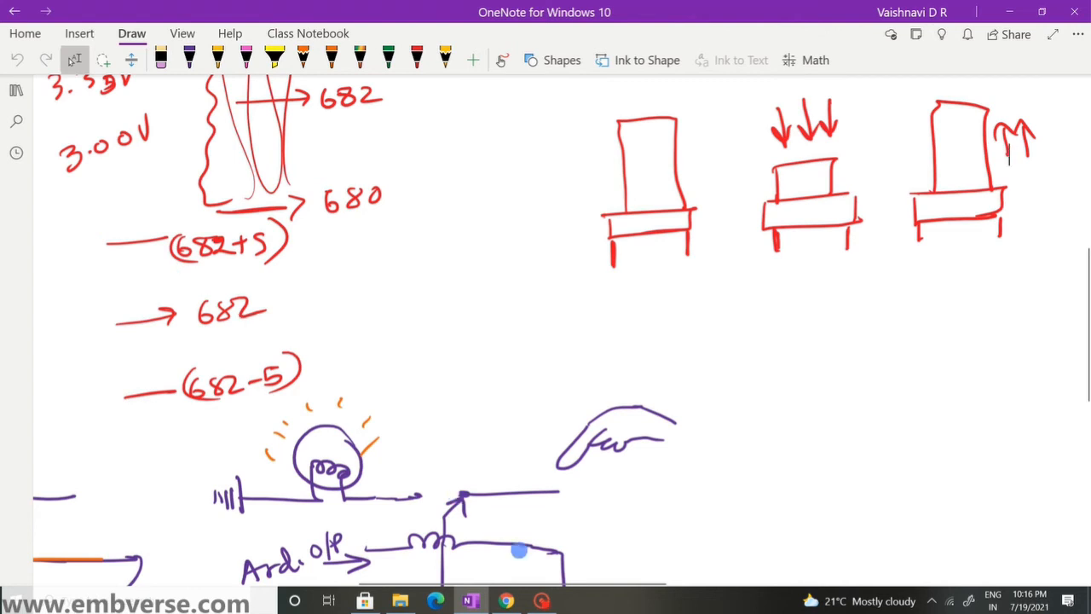
{"action": "left_click", "coordinate": [506, 601]}
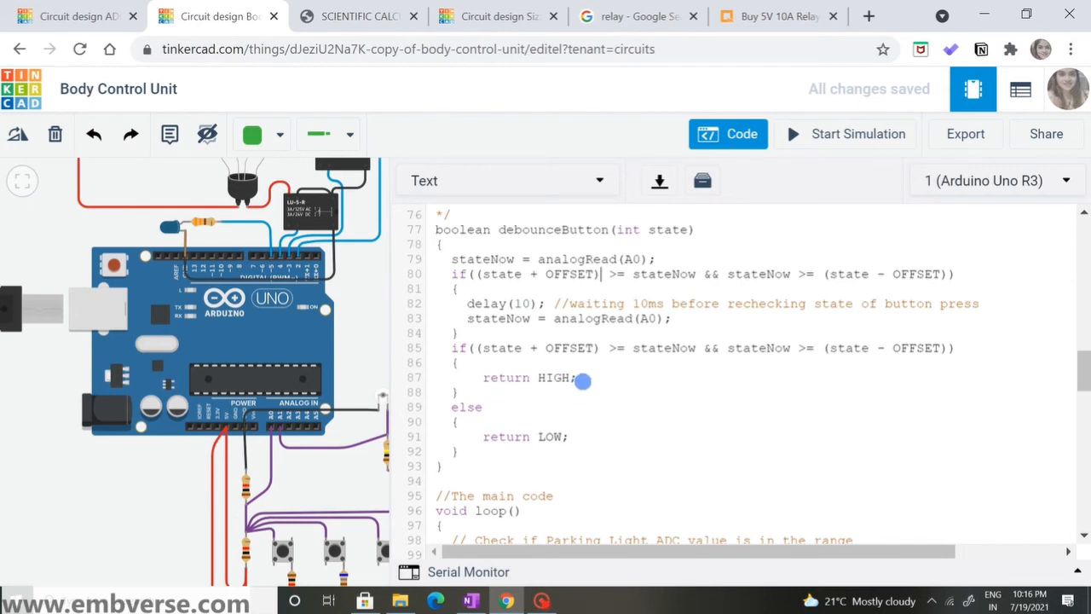
- Read debounceButton's second OFFSET check with its HIGH and LOW returns, consult the OneNote button sketches, and return to the Tinkercad code
{"action": "scroll", "coordinate": [582, 381], "scroll_direction": "down", "scroll_amount": 1}
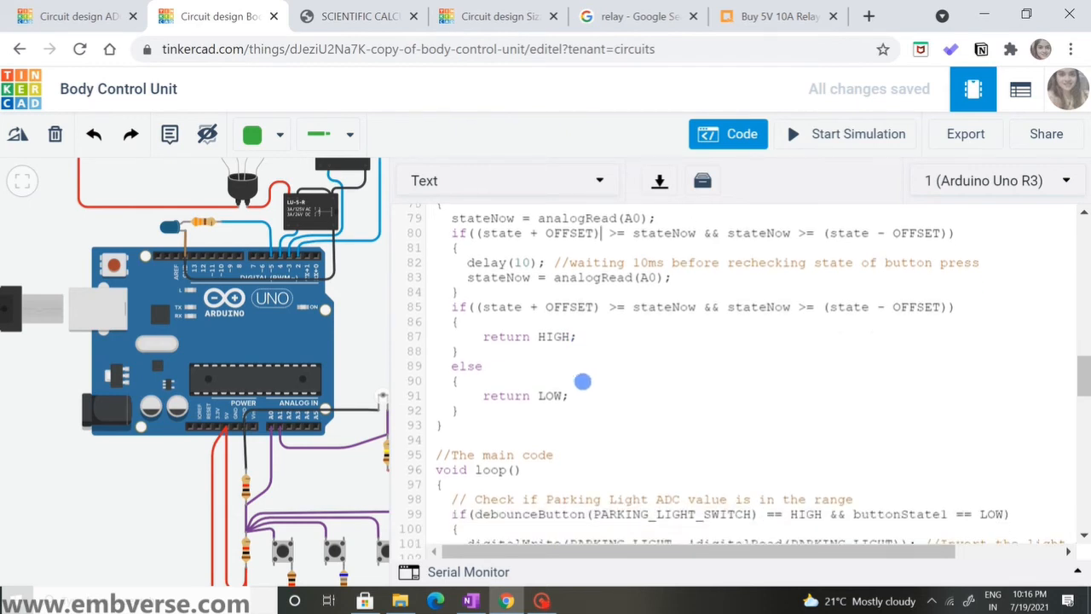
{"action": "scroll", "coordinate": [582, 381], "scroll_direction": "down", "scroll_amount": 1}
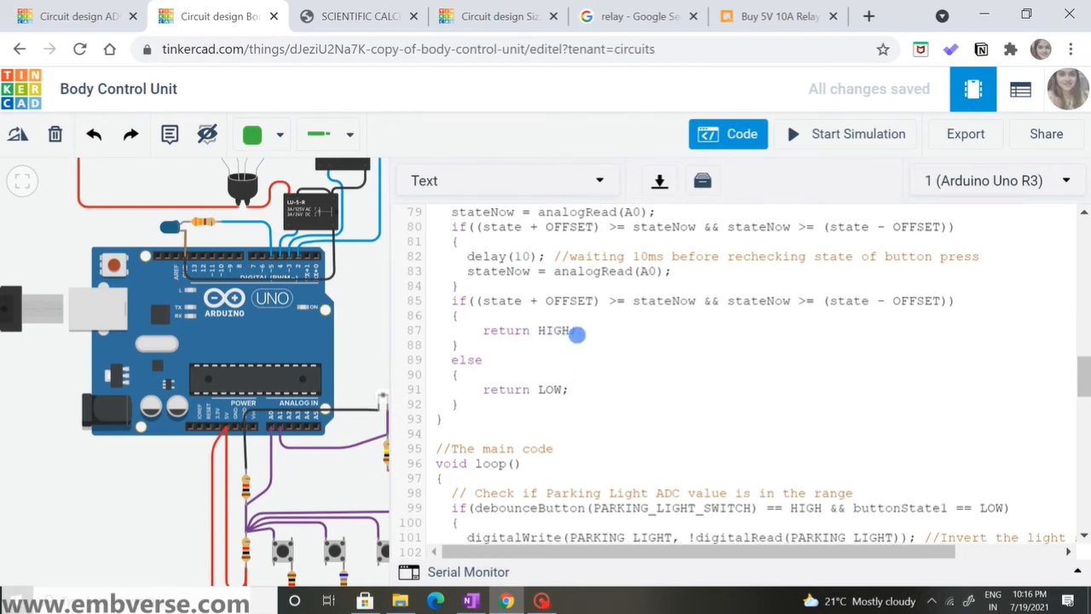
{"action": "scroll", "coordinate": [577, 335], "scroll_direction": "up", "scroll_amount": 1}
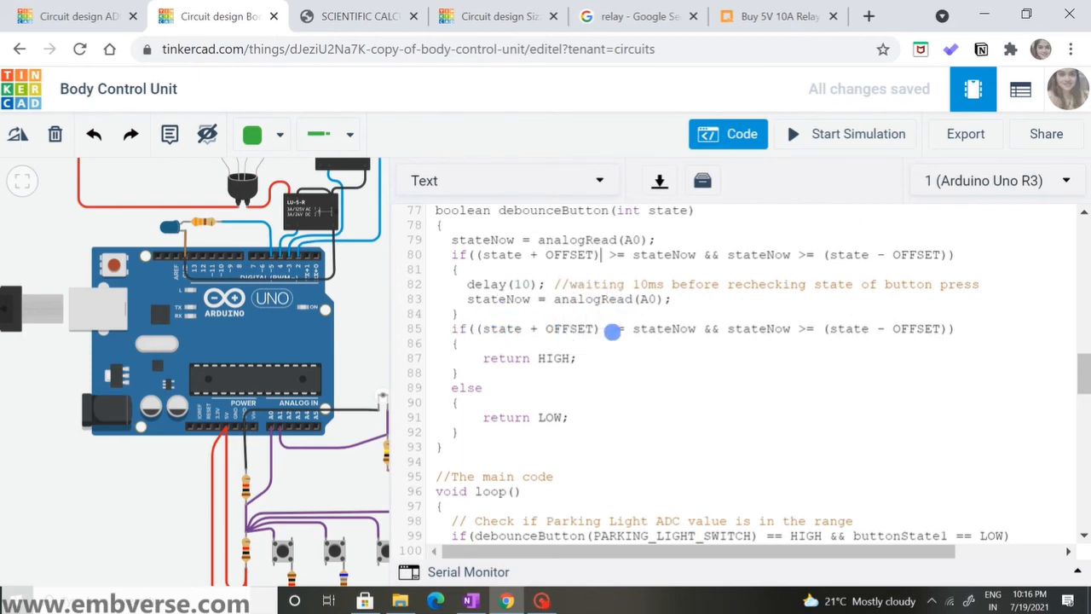
{"action": "left_click", "coordinate": [471, 601]}
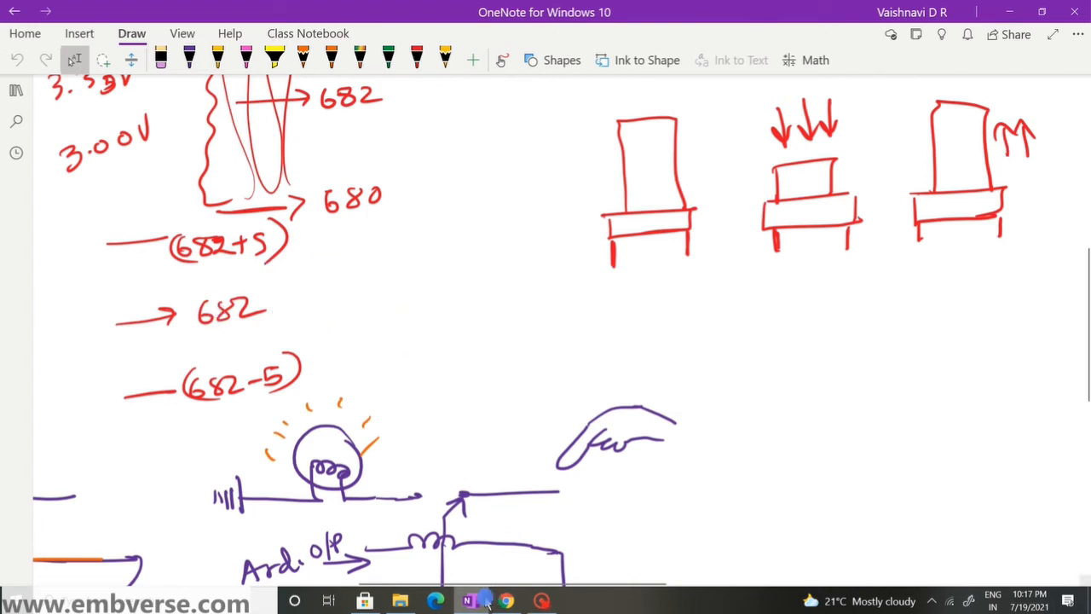
{"action": "mouse_move", "coordinate": [480, 602]}
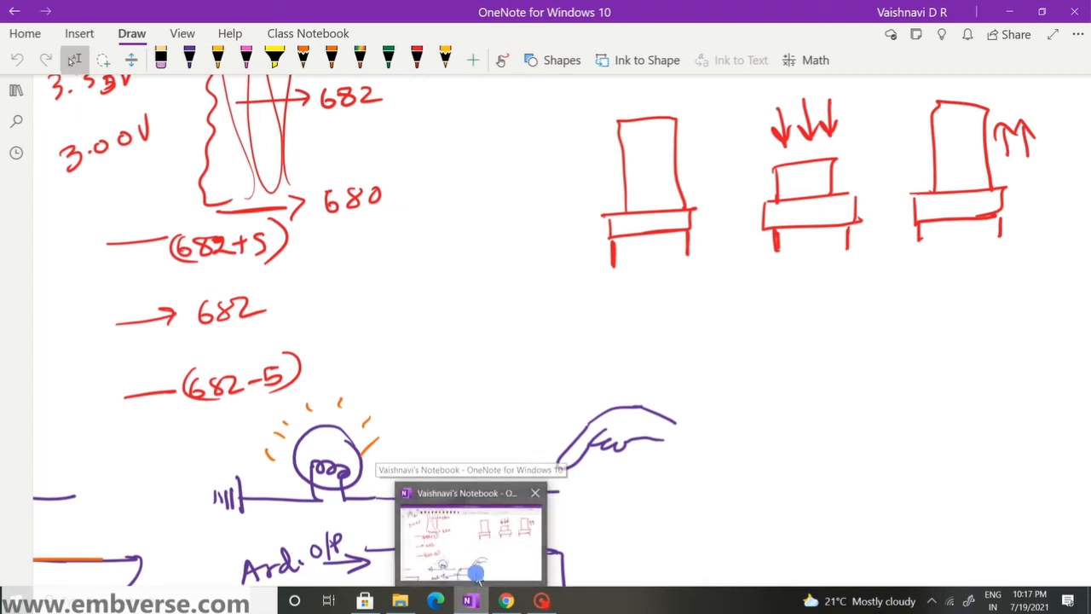
{"action": "left_click", "coordinate": [479, 497]}
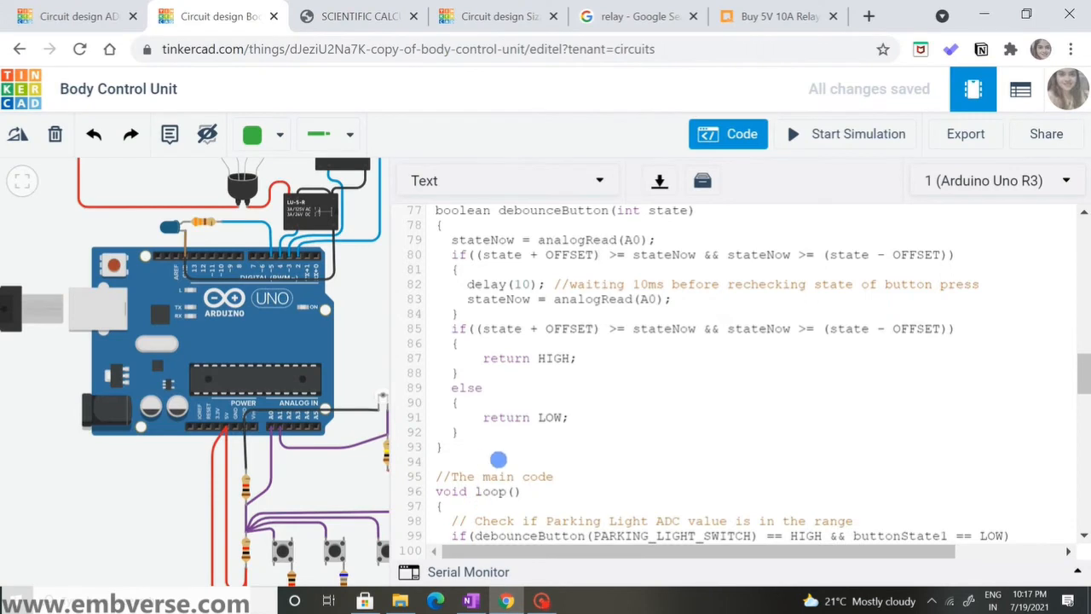
- Read the parking light and fog light checks in loop(), comparing their debounceButton calls with the function definition
{"action": "scroll", "coordinate": [542, 410], "scroll_direction": "down", "scroll_amount": 1}
{"action": "scroll", "coordinate": [541, 410], "scroll_direction": "down", "scroll_amount": 4}
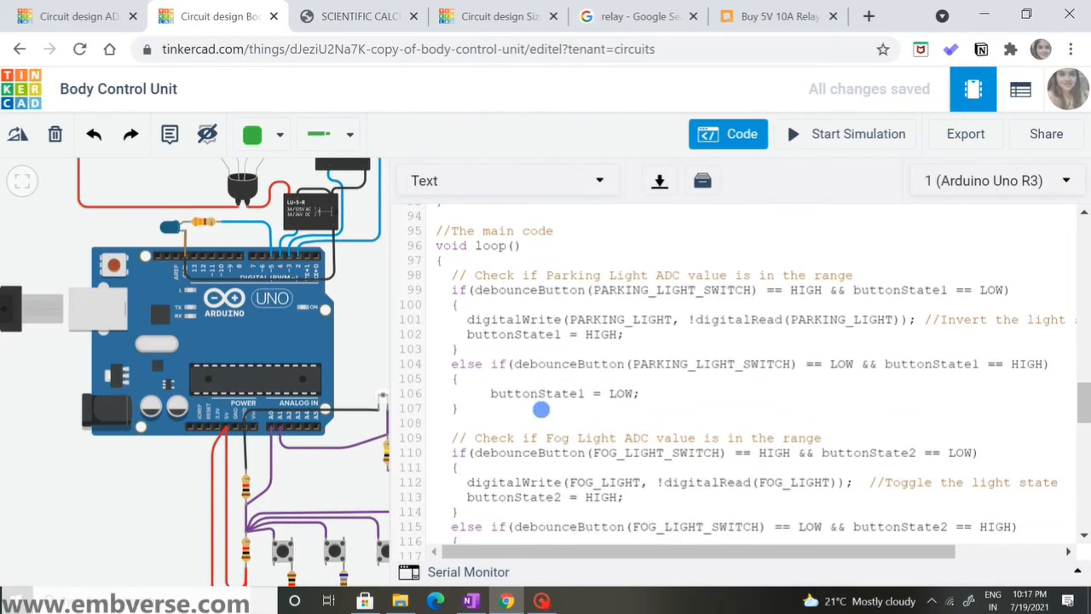
{"action": "scroll", "coordinate": [607, 253], "scroll_direction": "down", "scroll_amount": 1}
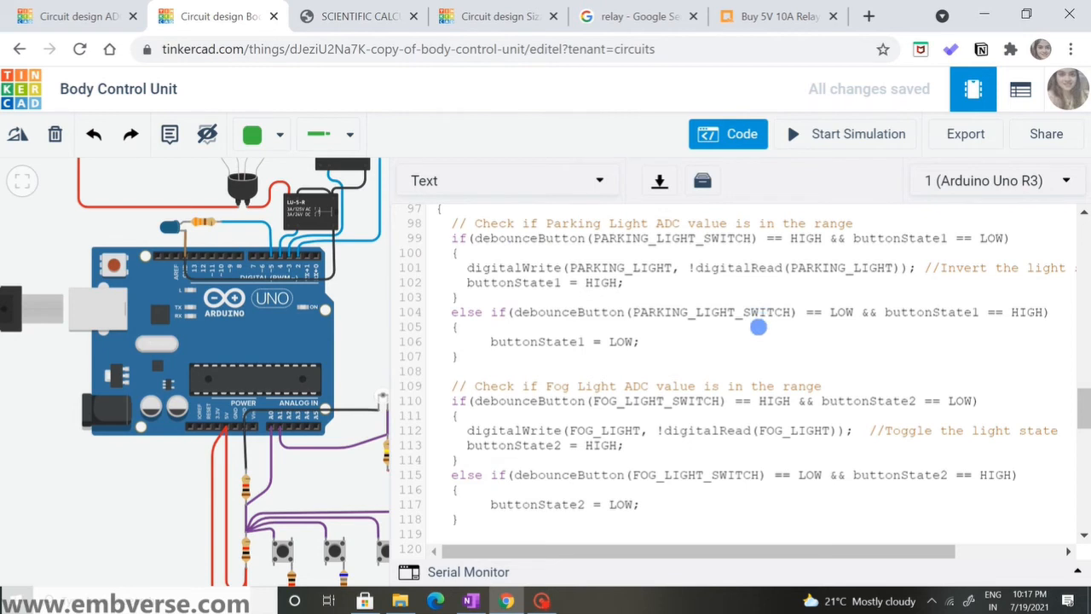
{"action": "scroll", "coordinate": [757, 326], "scroll_direction": "up", "scroll_amount": 8}
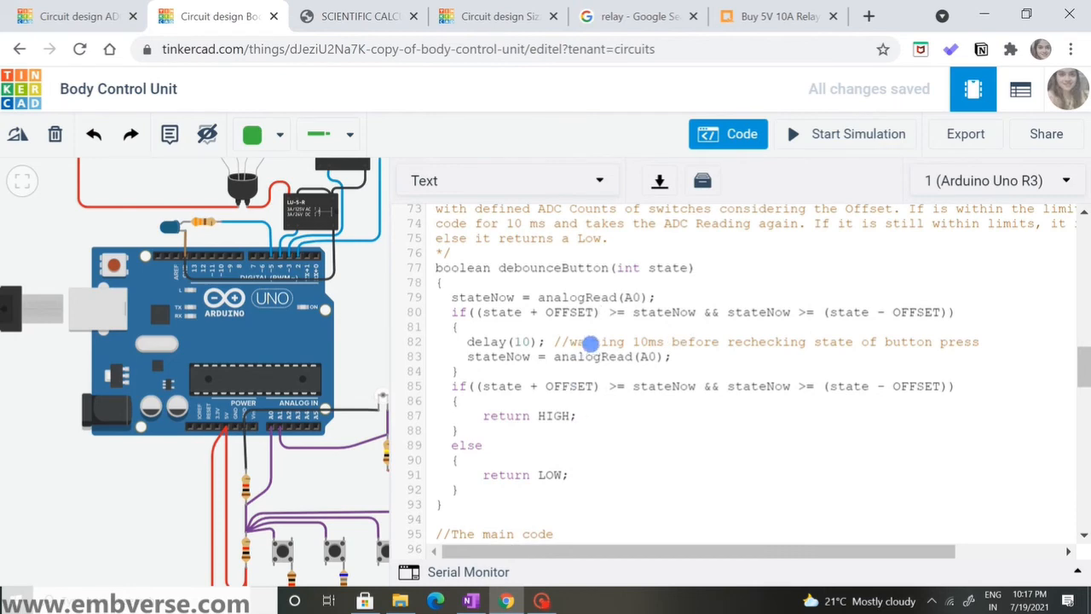
{"action": "scroll", "coordinate": [592, 344], "scroll_direction": "down", "scroll_amount": 6}
{"action": "scroll", "coordinate": [592, 343], "scroll_direction": "down", "scroll_amount": 1}
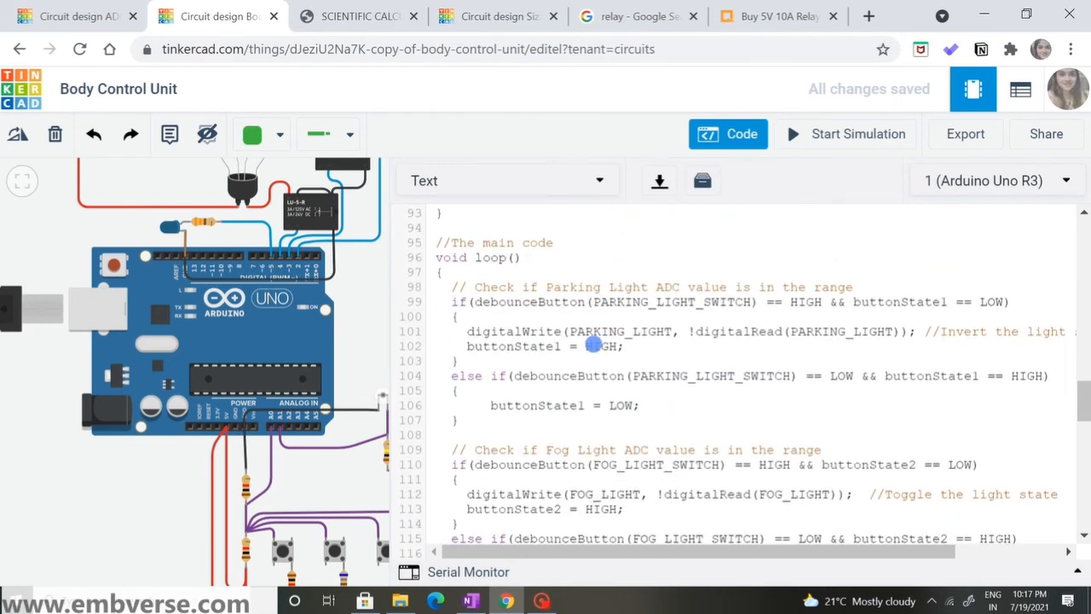
{"action": "scroll", "coordinate": [602, 345], "scroll_direction": "down", "scroll_amount": 1}
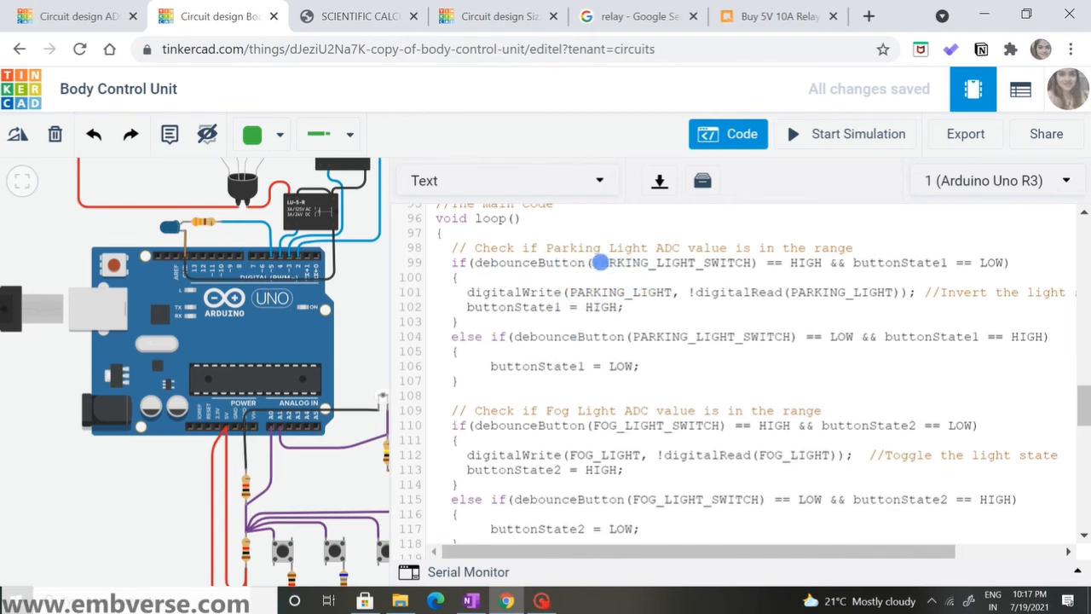
- Highlight the PARKING_LIGHT_SWITCH argument in loop()'s first condition and trace it against debounceButton's return values
{"action": "left_click_drag", "start_coordinate": [594, 264], "coordinate": [751, 264]}
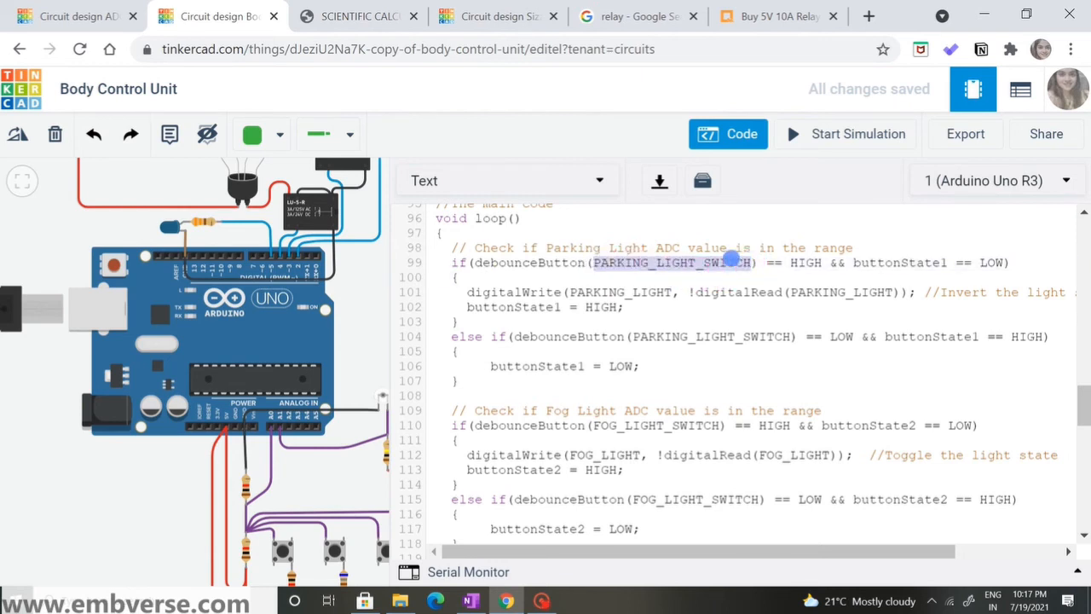
{"action": "left_click", "coordinate": [611, 278]}
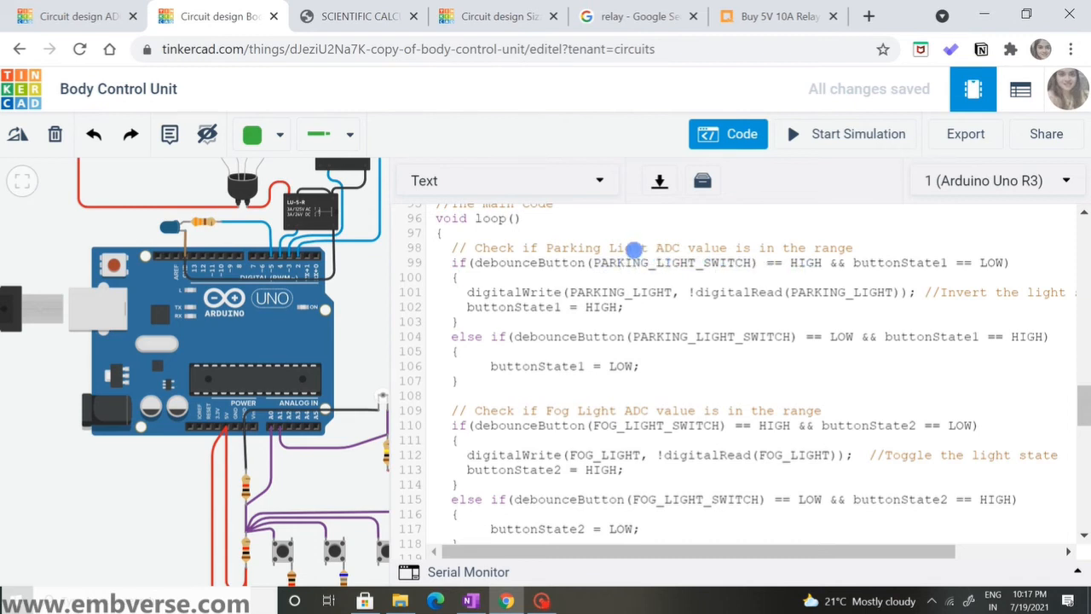
{"action": "left_click_drag", "start_coordinate": [634, 250], "coordinate": [639, 285]}
{"action": "left_click", "coordinate": [639, 266]}
{"action": "scroll", "coordinate": [639, 266], "scroll_direction": "up", "scroll_amount": 5}
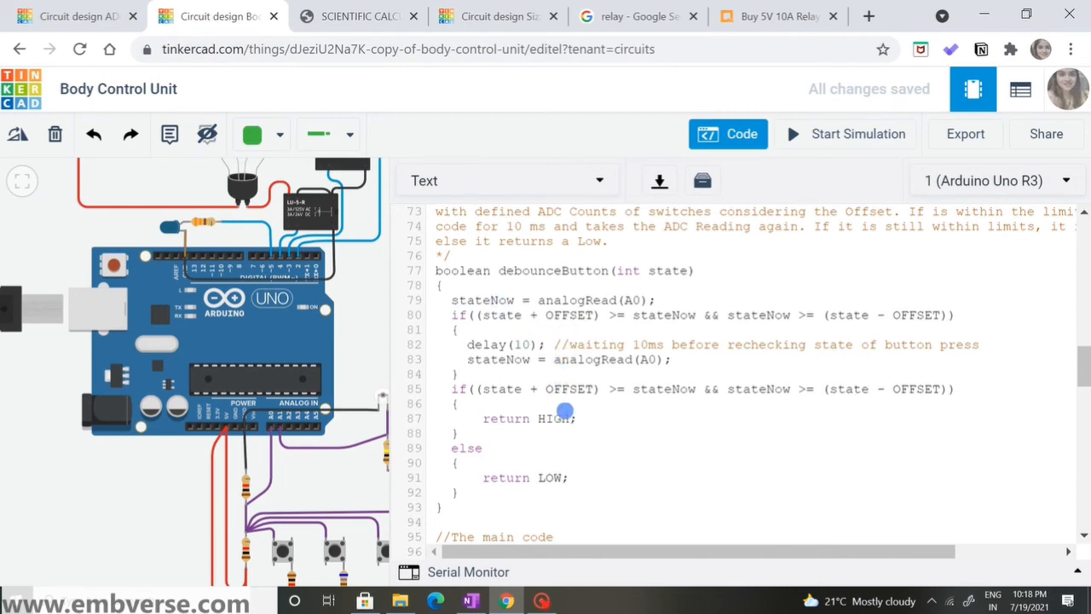
{"action": "scroll", "coordinate": [568, 409], "scroll_direction": "down", "scroll_amount": 5}
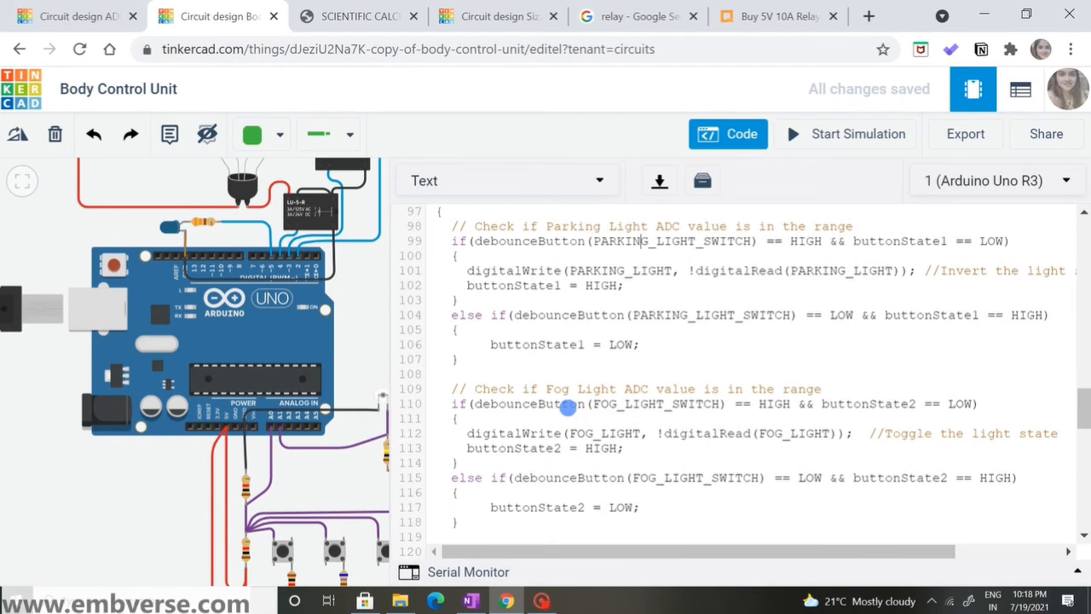
{"action": "scroll", "coordinate": [567, 409], "scroll_direction": "up", "scroll_amount": 1}
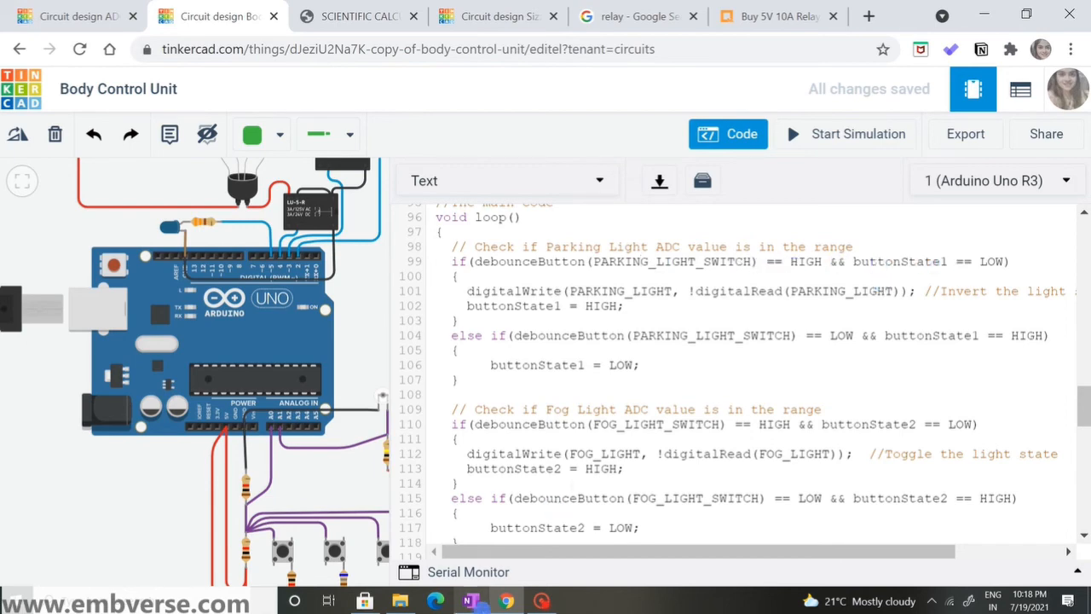
- Switch to the OneNote page and handwrite "Rest ⇒ LOW" in purple ink above the unpressed button sketch
{"action": "left_click", "coordinate": [473, 601]}
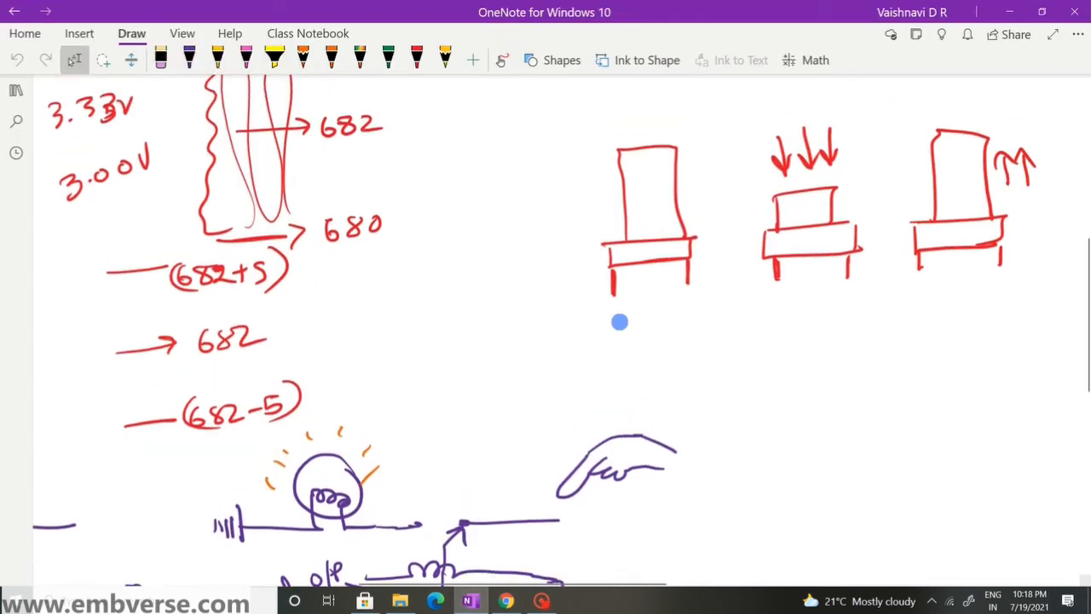
{"action": "scroll", "coordinate": [620, 322], "scroll_direction": "up", "scroll_amount": 3}
{"action": "left_click", "coordinate": [417, 58]}
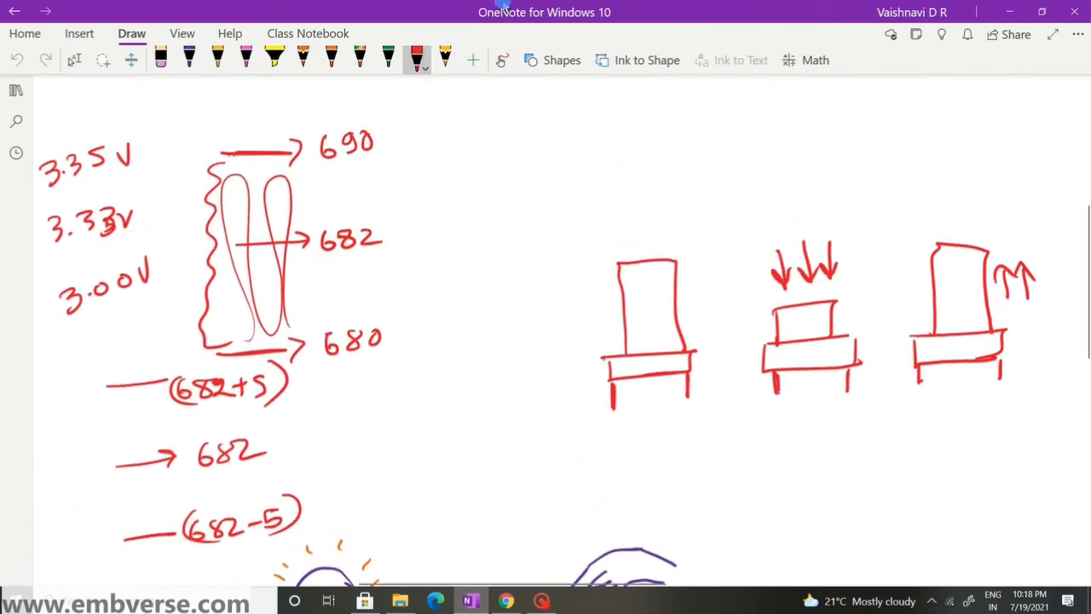
{"action": "left_click", "coordinate": [412, 28]}
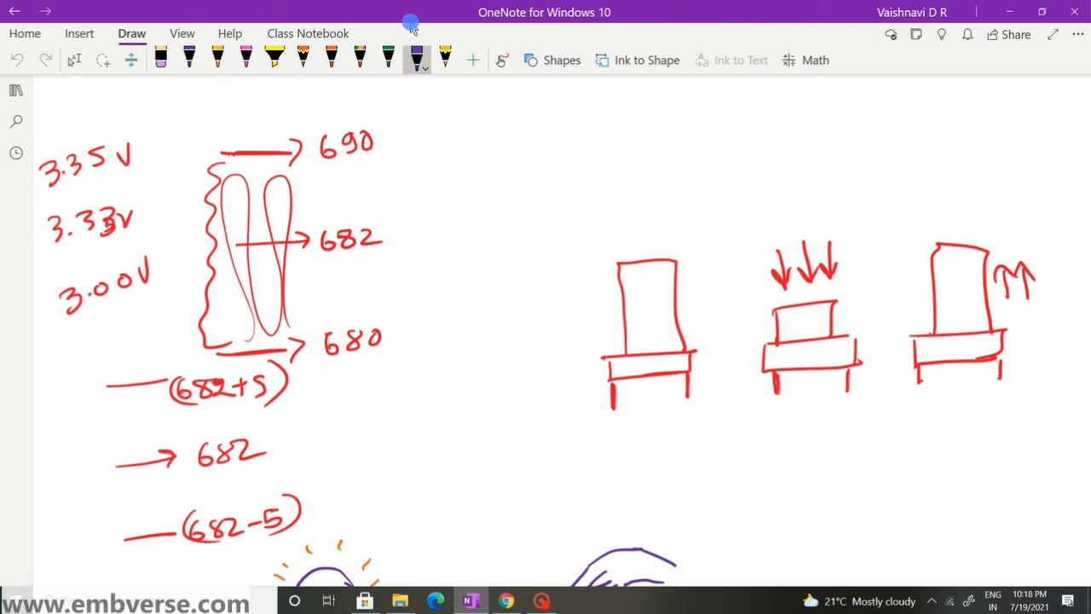
{"action": "left_click_drag", "start_coordinate": [588, 159], "coordinate": [589, 179]}
{"action": "left_click_drag", "start_coordinate": [587, 157], "coordinate": [605, 176]}
{"action": "left_click_drag", "start_coordinate": [606, 168], "coordinate": [621, 167]}
{"action": "left_click_drag", "start_coordinate": [633, 153], "coordinate": [622, 169]}
{"action": "mouse_move", "coordinate": [639, 141]}
{"action": "left_mouse_down"}
{"action": "mouse_move", "coordinate": [641, 165]}
{"action": "mouse_move", "coordinate": [652, 151]}
{"action": "mouse_move", "coordinate": [675, 149]}
{"action": "mouse_move", "coordinate": [670, 157]}
{"action": "mouse_move", "coordinate": [674, 142]}
{"action": "mouse_move", "coordinate": [700, 147]}
{"action": "mouse_move", "coordinate": [711, 131]}
{"action": "left_mouse_up"}
{"action": "mouse_move", "coordinate": [717, 128]}
{"action": "left_mouse_down"}
{"action": "mouse_move", "coordinate": [721, 143]}
{"action": "mouse_move", "coordinate": [738, 121]}
{"action": "left_mouse_up"}
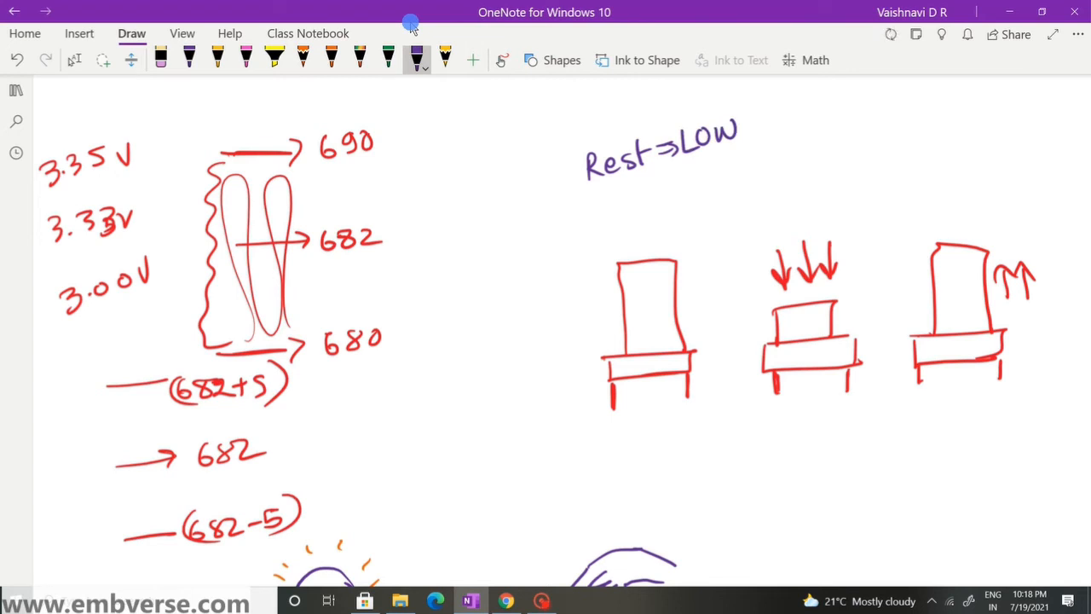
- Handwrite "Active HIGH" in purple ink below the pressed button sketch
{"action": "mouse_move", "coordinate": [765, 442]}
{"action": "left_mouse_down"}
{"action": "mouse_move", "coordinate": [783, 440]}
{"action": "mouse_move", "coordinate": [783, 429]}
{"action": "left_mouse_up"}
{"action": "mouse_move", "coordinate": [795, 422]}
{"action": "left_mouse_down"}
{"action": "mouse_move", "coordinate": [790, 437]}
{"action": "mouse_move", "coordinate": [804, 436]}
{"action": "left_mouse_up"}
{"action": "left_click_drag", "start_coordinate": [796, 421], "coordinate": [829, 427]}
{"action": "left_click_drag", "start_coordinate": [828, 417], "coordinate": [853, 418]}
{"action": "mouse_move", "coordinate": [786, 464]}
{"action": "left_mouse_down"}
{"action": "mouse_move", "coordinate": [783, 486]}
{"action": "mouse_move", "coordinate": [803, 470]}
{"action": "left_mouse_up"}
{"action": "mouse_move", "coordinate": [803, 459]}
{"action": "left_mouse_down"}
{"action": "mouse_move", "coordinate": [801, 482]}
{"action": "mouse_move", "coordinate": [825, 457]}
{"action": "left_mouse_up"}
{"action": "mouse_move", "coordinate": [817, 459]}
{"action": "left_mouse_down"}
{"action": "mouse_move", "coordinate": [816, 474]}
{"action": "mouse_move", "coordinate": [835, 472]}
{"action": "left_mouse_up"}
{"action": "mouse_move", "coordinate": [844, 453]}
{"action": "left_mouse_down"}
{"action": "mouse_move", "coordinate": [837, 478]}
{"action": "mouse_move", "coordinate": [844, 463]}
{"action": "left_mouse_up"}
{"action": "mouse_move", "coordinate": [856, 449]}
{"action": "left_mouse_down"}
{"action": "mouse_move", "coordinate": [854, 468]}
{"action": "mouse_move", "coordinate": [866, 458]}
{"action": "left_mouse_up"}
{"action": "left_click_drag", "start_coordinate": [866, 447], "coordinate": [866, 470]}
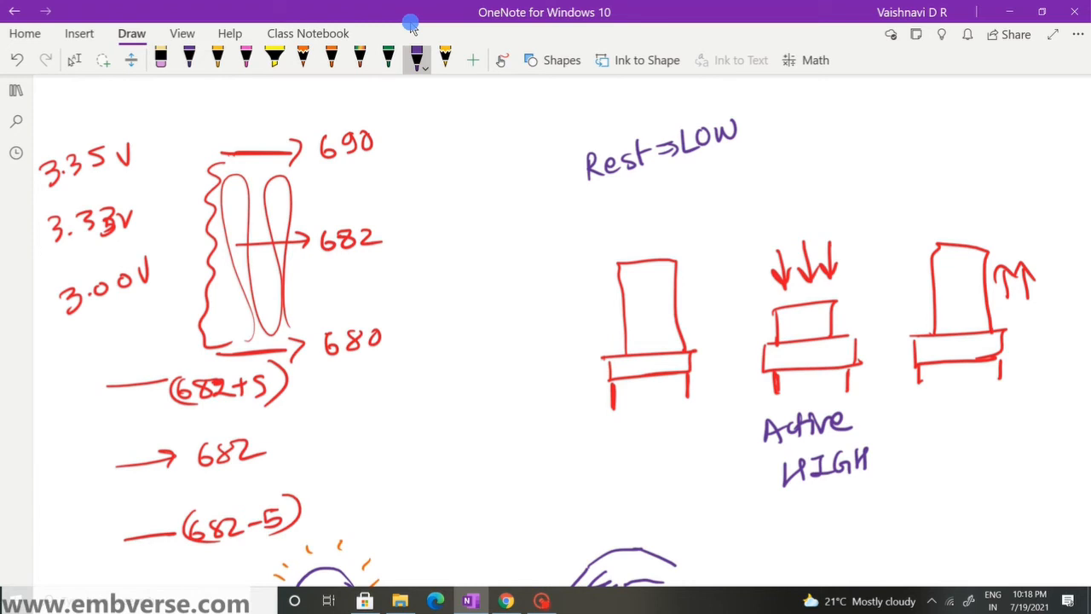
- Handwrite "ADC" above the pressed button sketch, with one arrow curving down beside it and another leading up from the unpressed button
{"action": "left_click_drag", "start_coordinate": [764, 199], "coordinate": [759, 232]}
{"action": "mouse_move", "coordinate": [765, 198]}
{"action": "left_mouse_down"}
{"action": "mouse_move", "coordinate": [779, 229]}
{"action": "mouse_move", "coordinate": [783, 214]}
{"action": "left_mouse_up"}
{"action": "left_click_drag", "start_coordinate": [792, 199], "coordinate": [793, 225]}
{"action": "left_click_drag", "start_coordinate": [839, 193], "coordinate": [844, 219]}
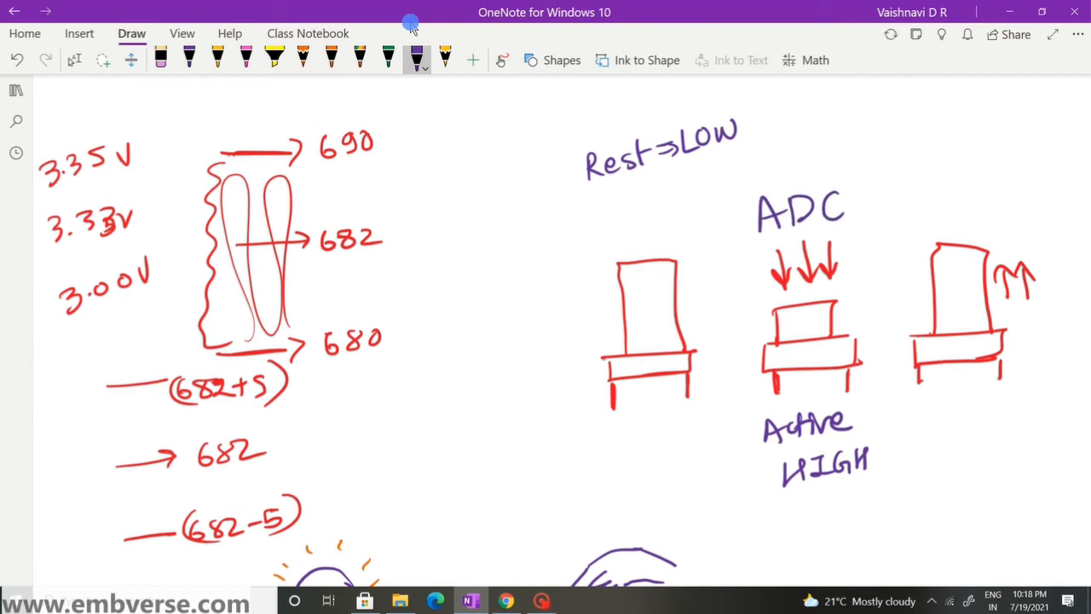
{"action": "mouse_move", "coordinate": [851, 241]}
{"action": "left_mouse_down"}
{"action": "mouse_move", "coordinate": [867, 317]}
{"action": "mouse_move", "coordinate": [883, 319]}
{"action": "left_mouse_up"}
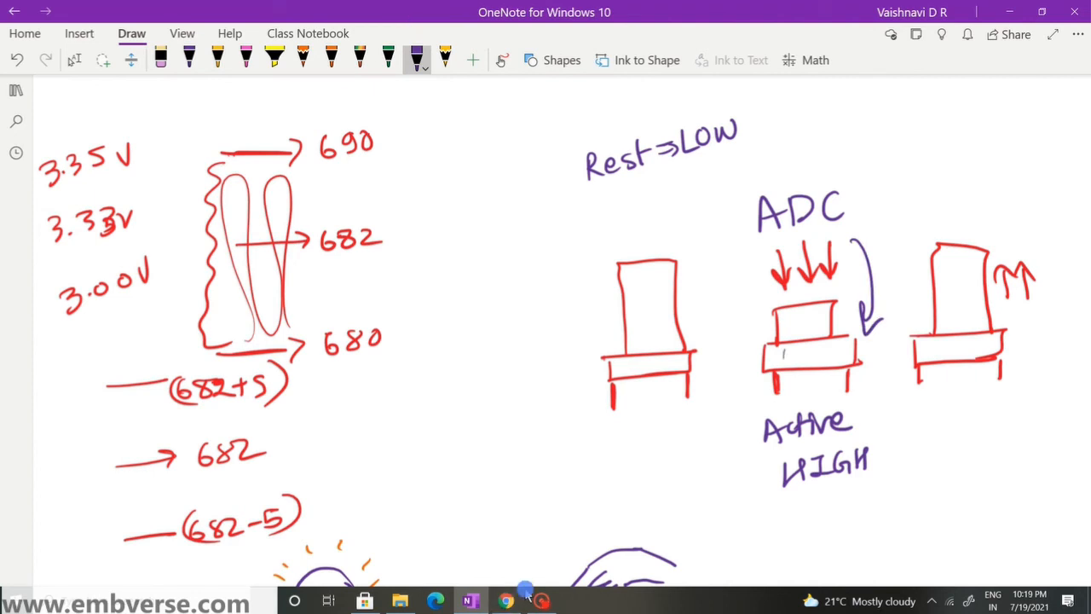
{"action": "mouse_move", "coordinate": [682, 288]}
{"action": "left_mouse_down"}
{"action": "mouse_move", "coordinate": [734, 237]}
{"action": "mouse_move", "coordinate": [731, 256]}
{"action": "left_mouse_up"}
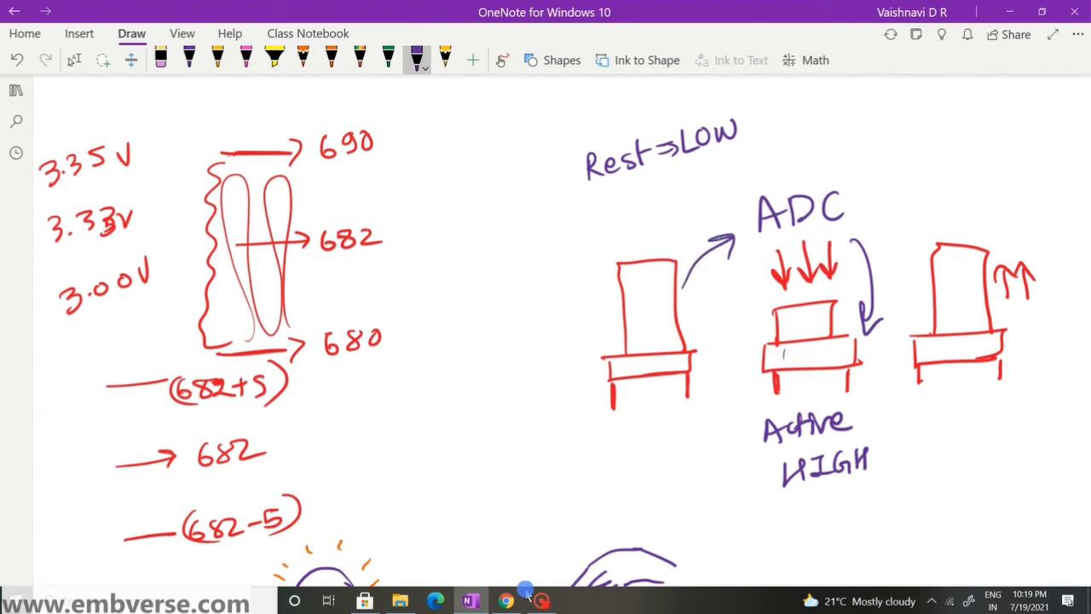
- Compare the parking light condition in Tinkercad's loop() code with the OneNote button-state sketches, ending on the code
{"action": "left_click", "coordinate": [516, 602]}
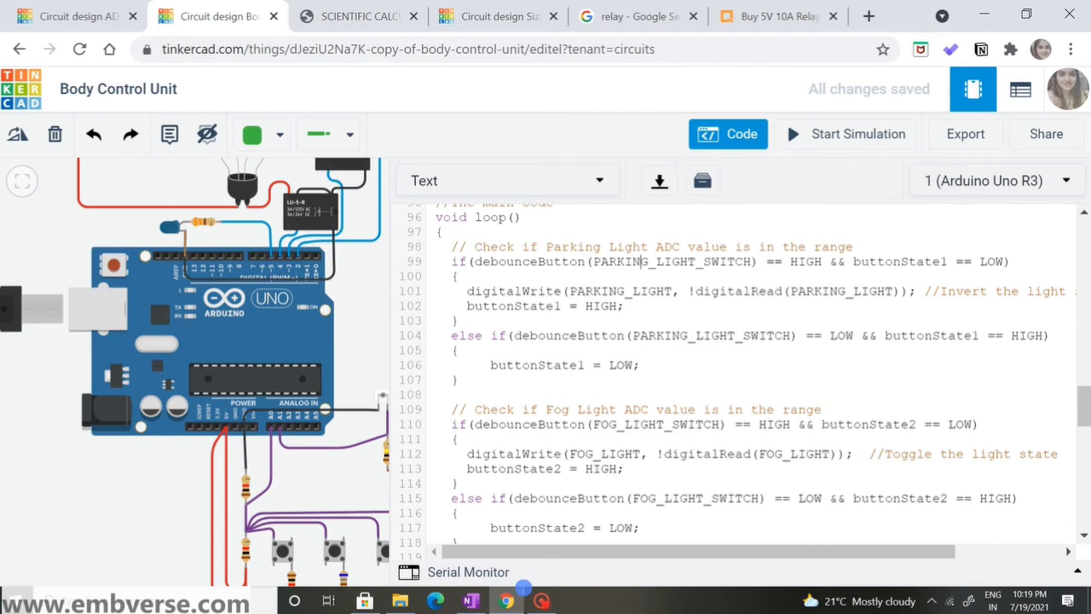
{"action": "left_click", "coordinate": [512, 594]}
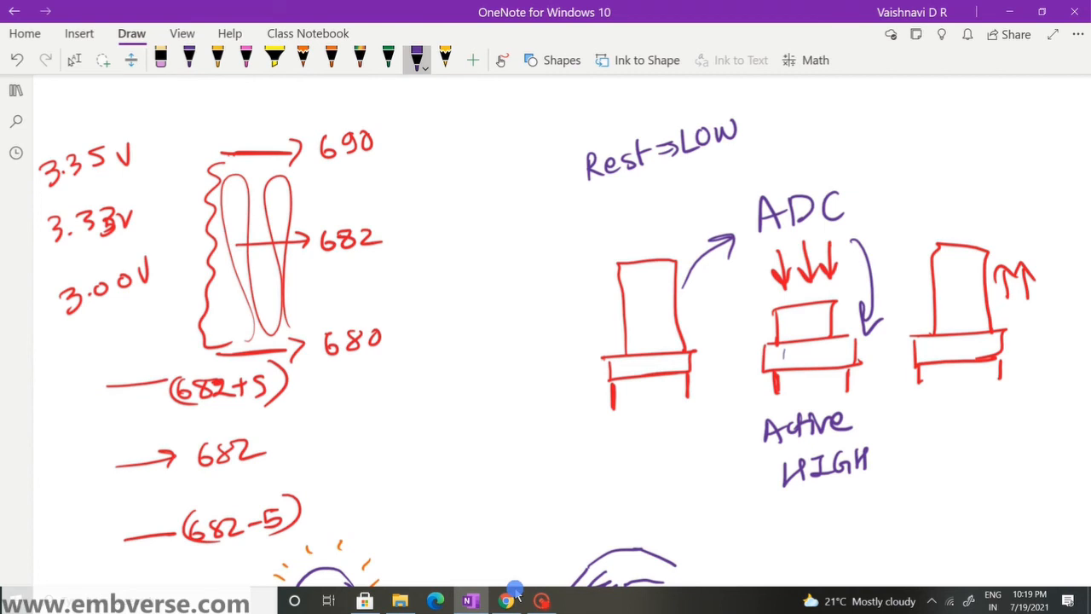
{"action": "left_click", "coordinate": [508, 600]}
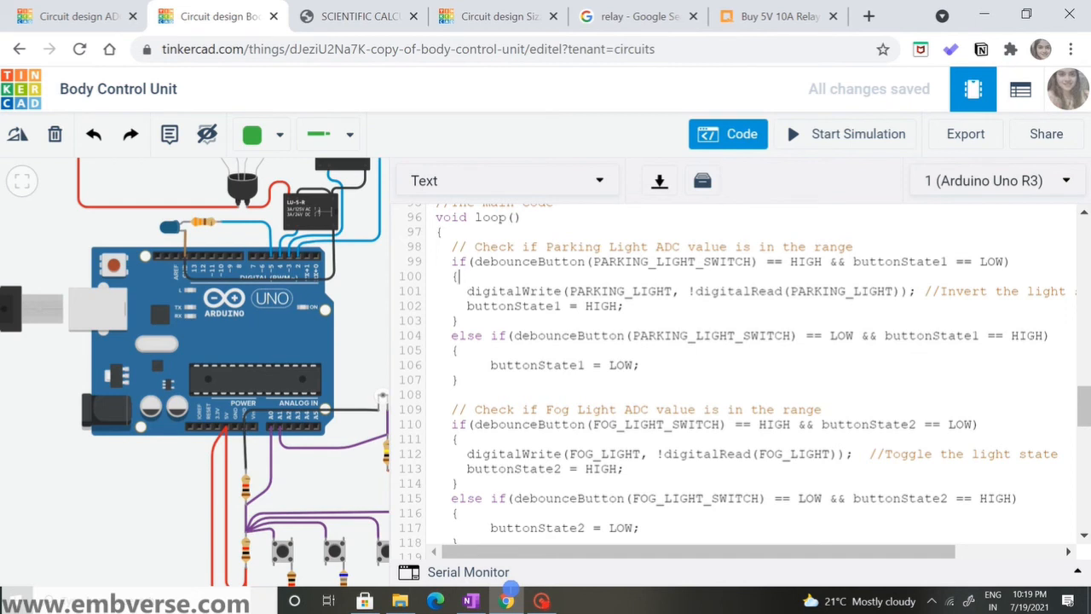
- Highlight PARKING_LIGHT and the inverted digitalRead(PARKING_LIGHT) argument in the digitalWrite line of the parking light check
{"action": "left_click", "coordinate": [569, 295]}
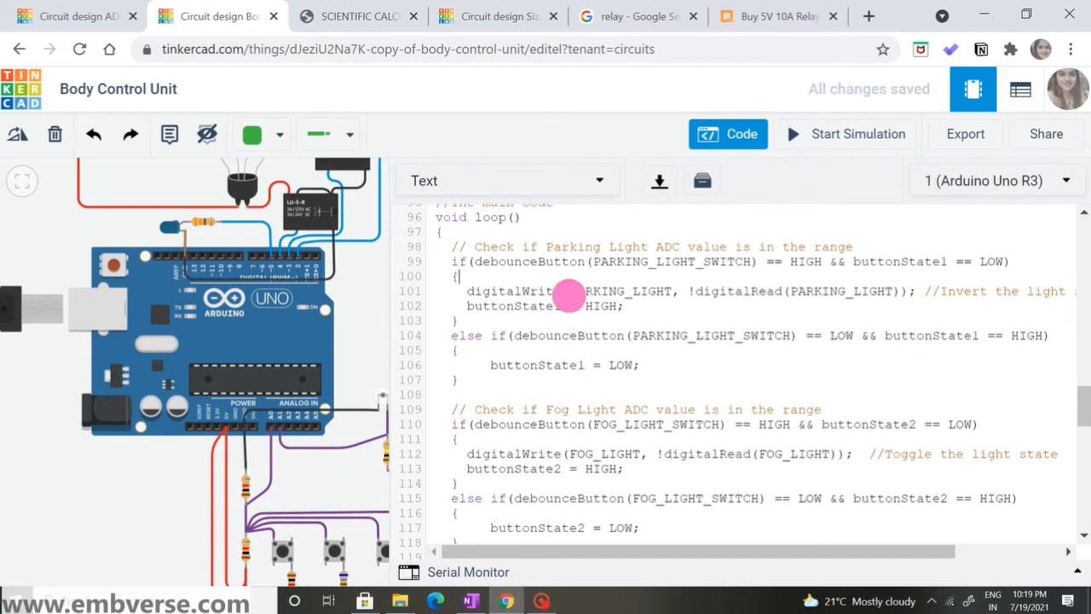
{"action": "left_click_drag", "start_coordinate": [569, 295], "coordinate": [673, 293]}
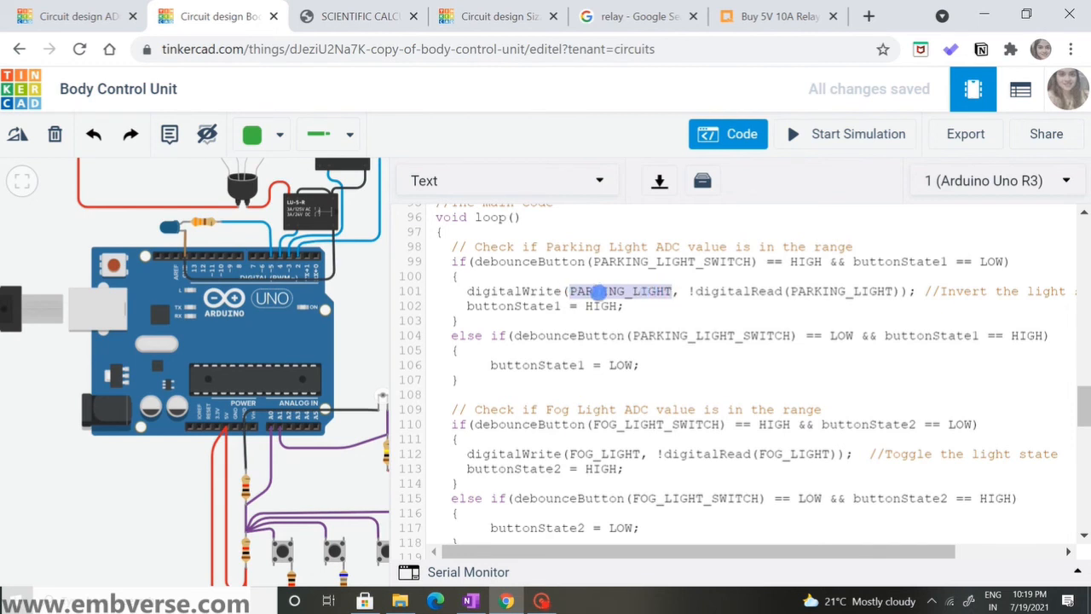
{"action": "left_click", "coordinate": [689, 294]}
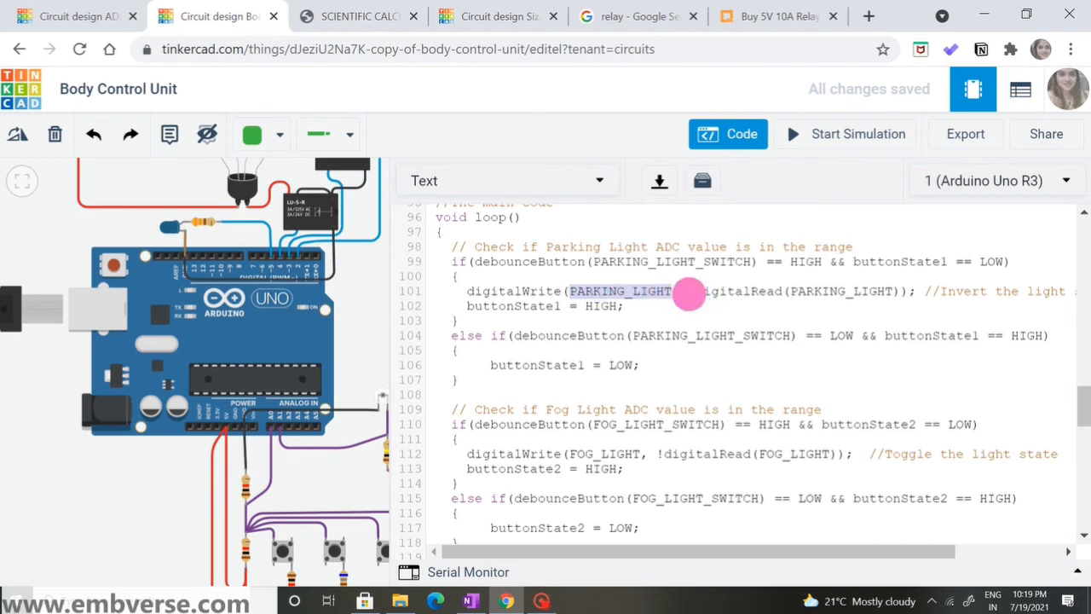
{"action": "left_click_drag", "start_coordinate": [689, 294], "coordinate": [901, 291]}
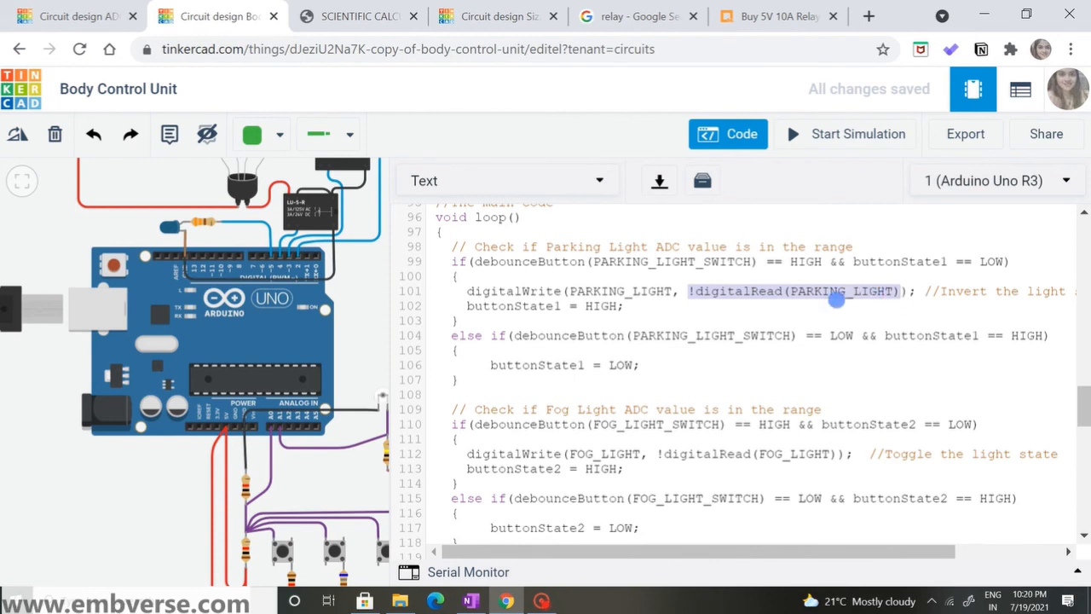
{"action": "left_click", "coordinate": [836, 292]}
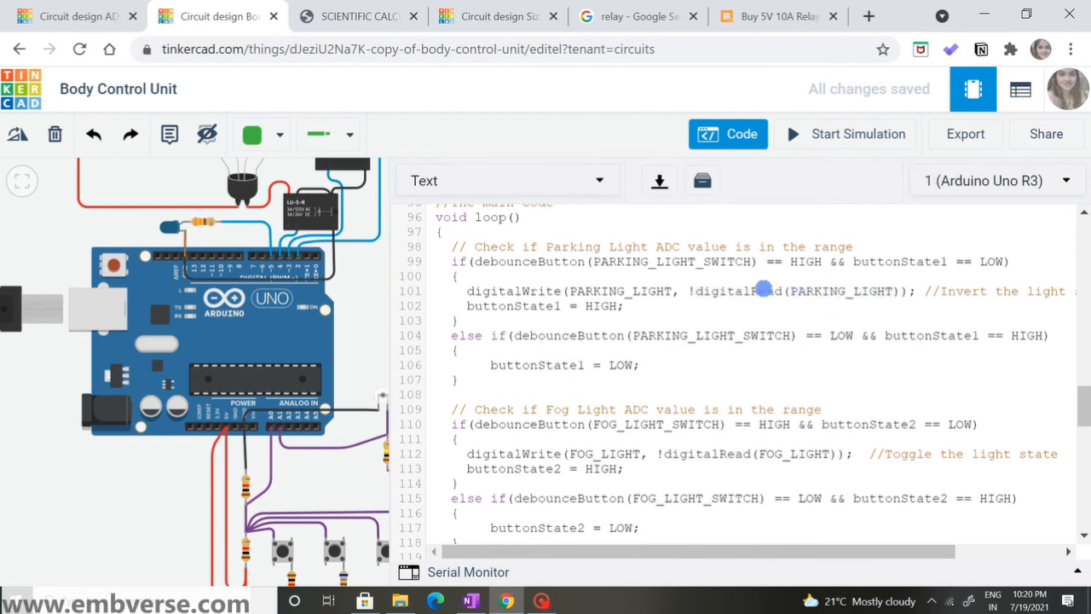
{"action": "left_click_drag", "start_coordinate": [791, 290], "coordinate": [894, 290]}
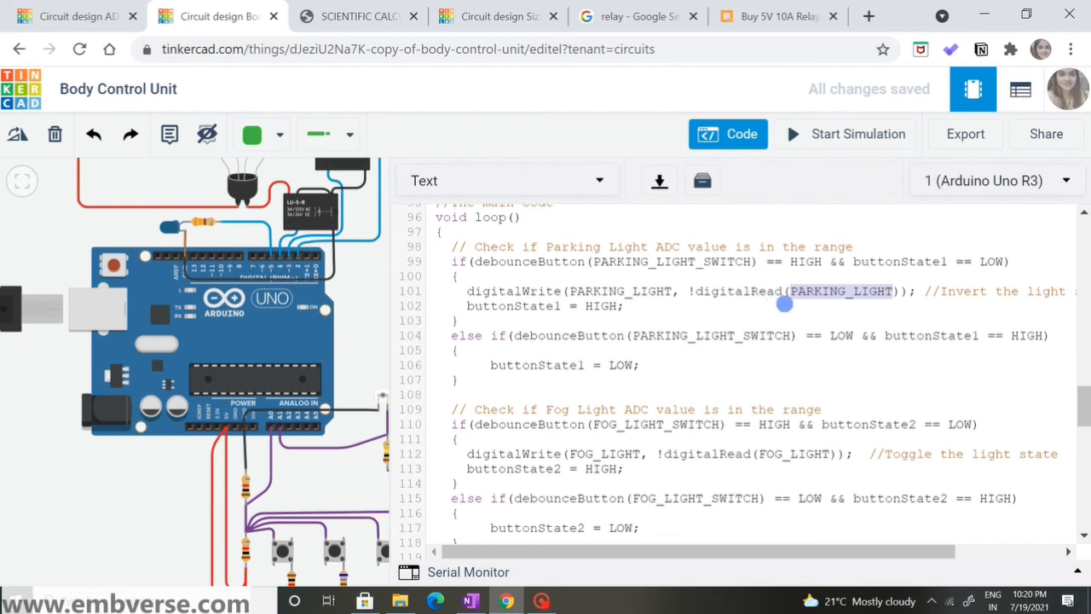
{"action": "left_click", "coordinate": [784, 295]}
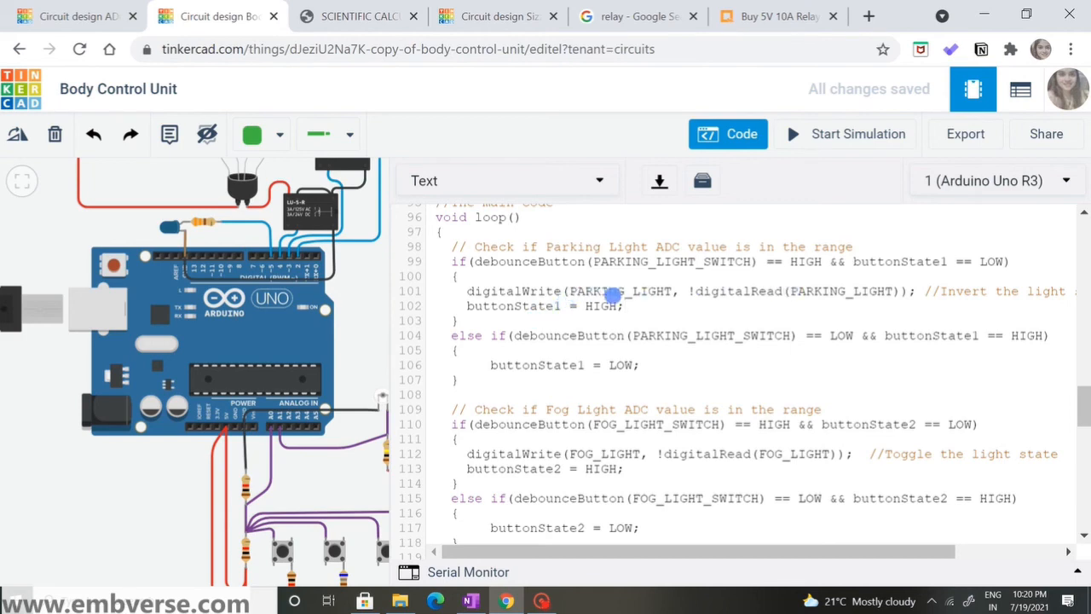
- Switch to the OneNote page and handwrite "Button state" in purple ink over the unpressed button sketch
{"action": "key", "text": "alt+Tab"}
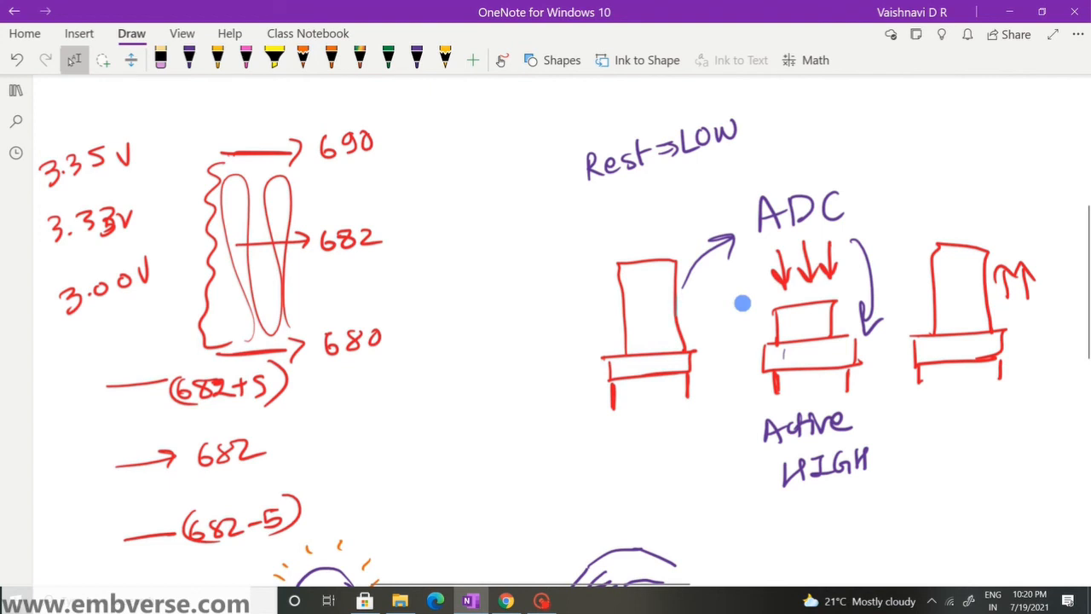
{"action": "left_click", "coordinate": [188, 60]}
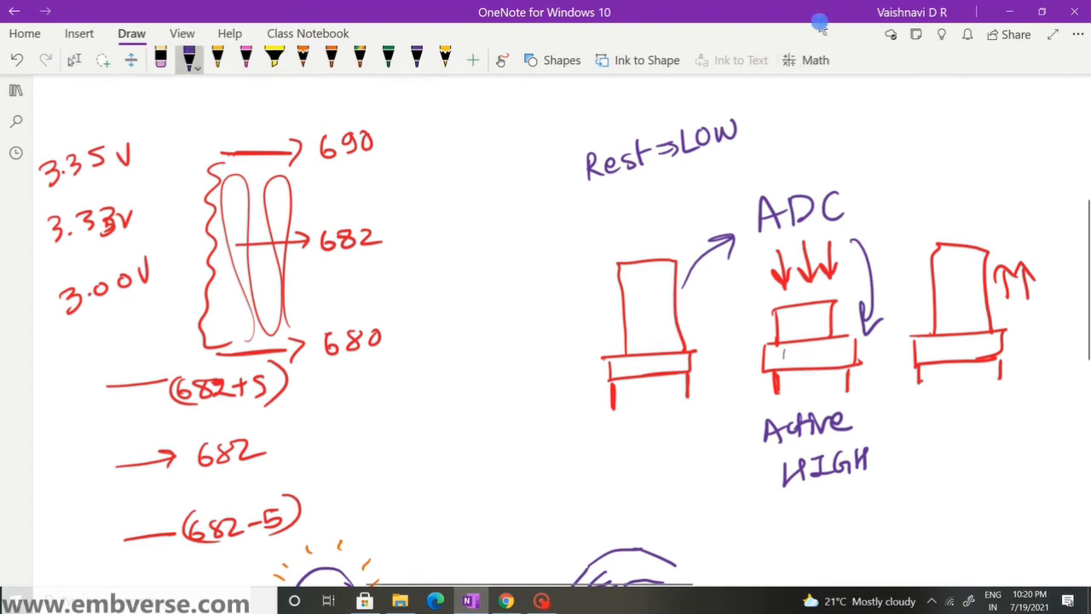
{"action": "mouse_move", "coordinate": [632, 317]}
{"action": "left_mouse_down"}
{"action": "mouse_move", "coordinate": [645, 328]}
{"action": "mouse_move", "coordinate": [694, 305]}
{"action": "left_mouse_up"}
{"action": "mouse_move", "coordinate": [656, 340]}
{"action": "left_mouse_down"}
{"action": "mouse_move", "coordinate": [687, 344]}
{"action": "mouse_move", "coordinate": [709, 324]}
{"action": "left_mouse_up"}
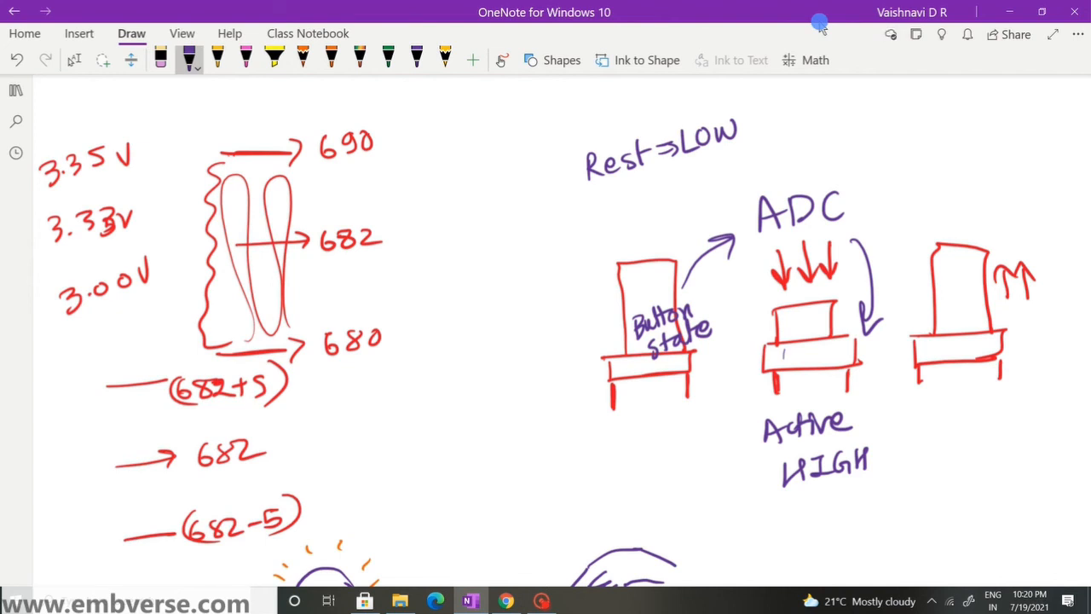
- Compare Tinkercad's buttonState1 assignment with the labelled OneNote button sketches, ending on the code
{"action": "left_click", "coordinate": [508, 596]}
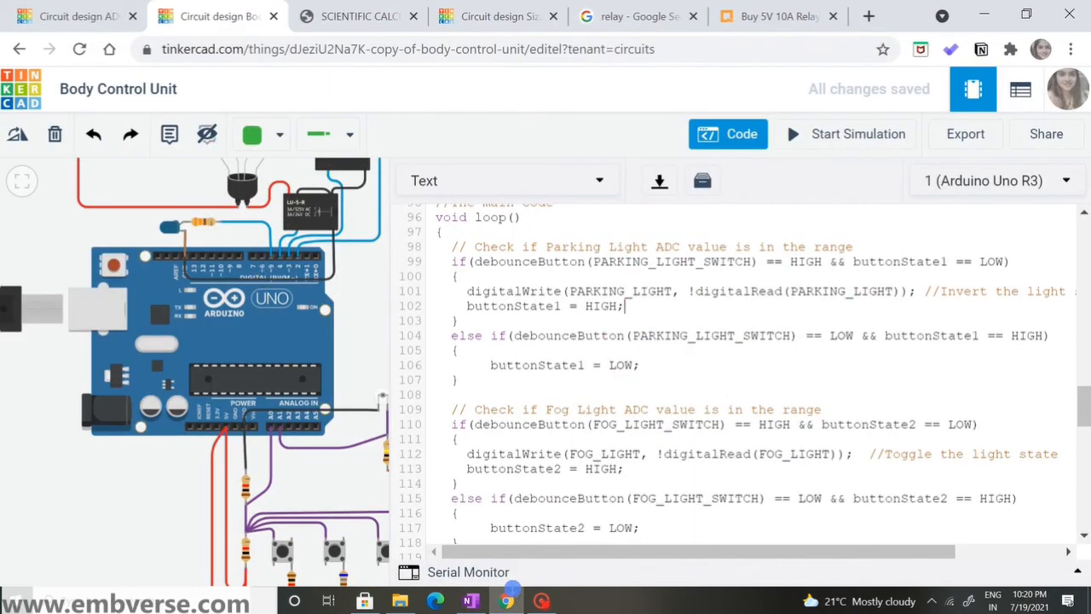
{"action": "left_click", "coordinate": [510, 597]}
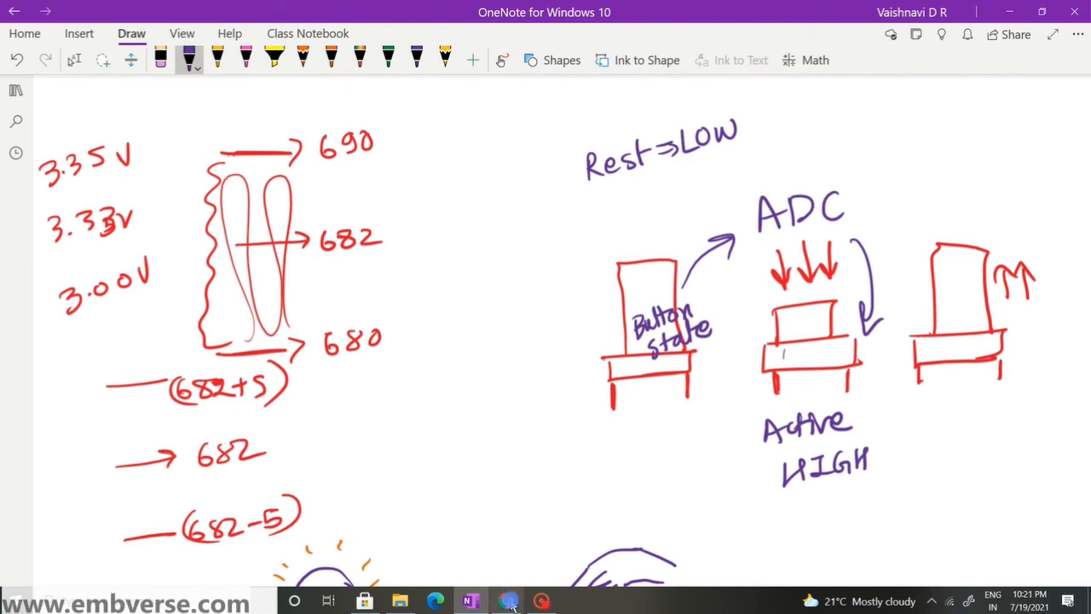
{"action": "left_click", "coordinate": [510, 598]}
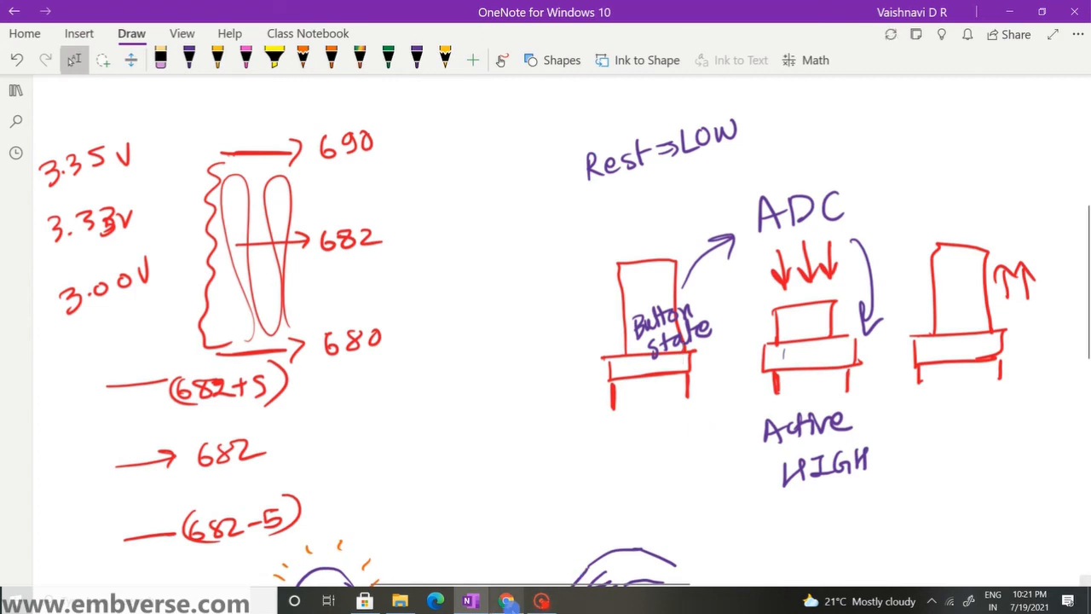
{"action": "left_click", "coordinate": [506, 601]}
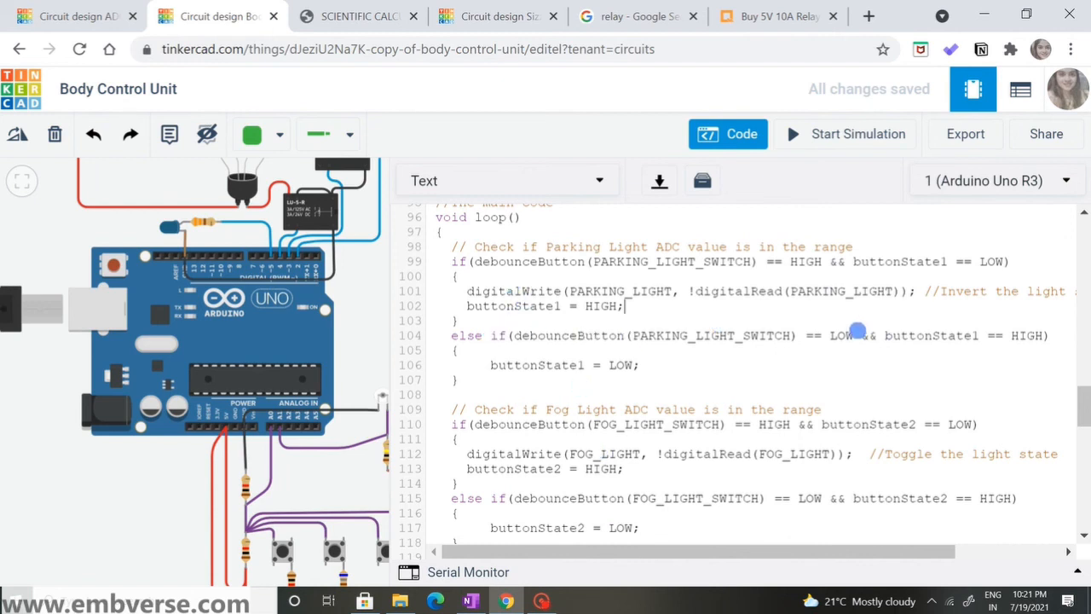
- Examine the parking light else-if branch, highlighting its LOW switch condition, the buttonState1 condition and the whole block
{"action": "left_click_drag", "start_coordinate": [854, 336], "coordinate": [706, 336]}
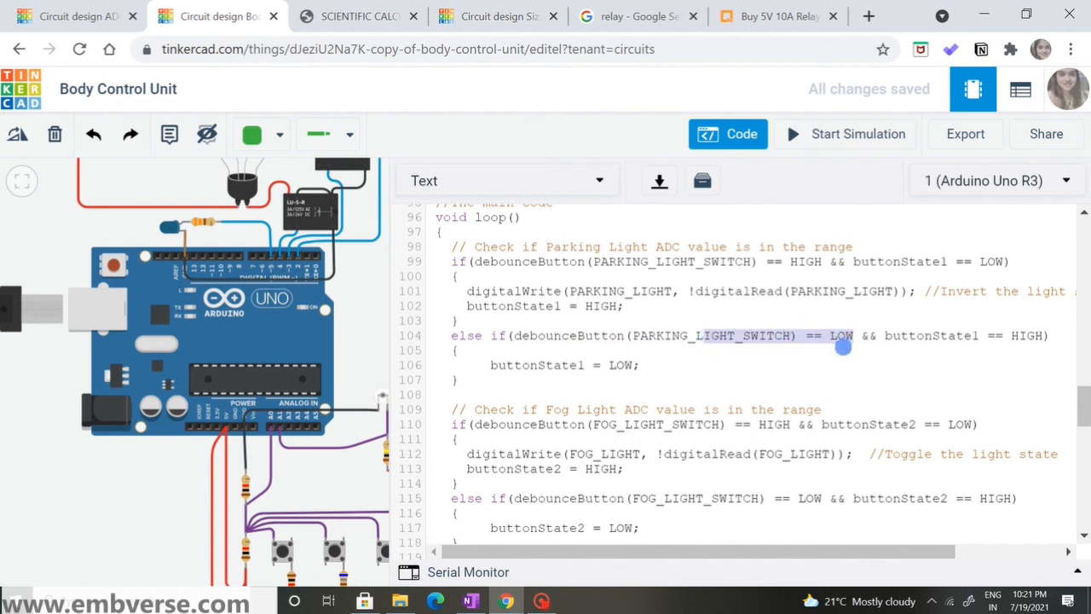
{"action": "left_click", "coordinate": [842, 335]}
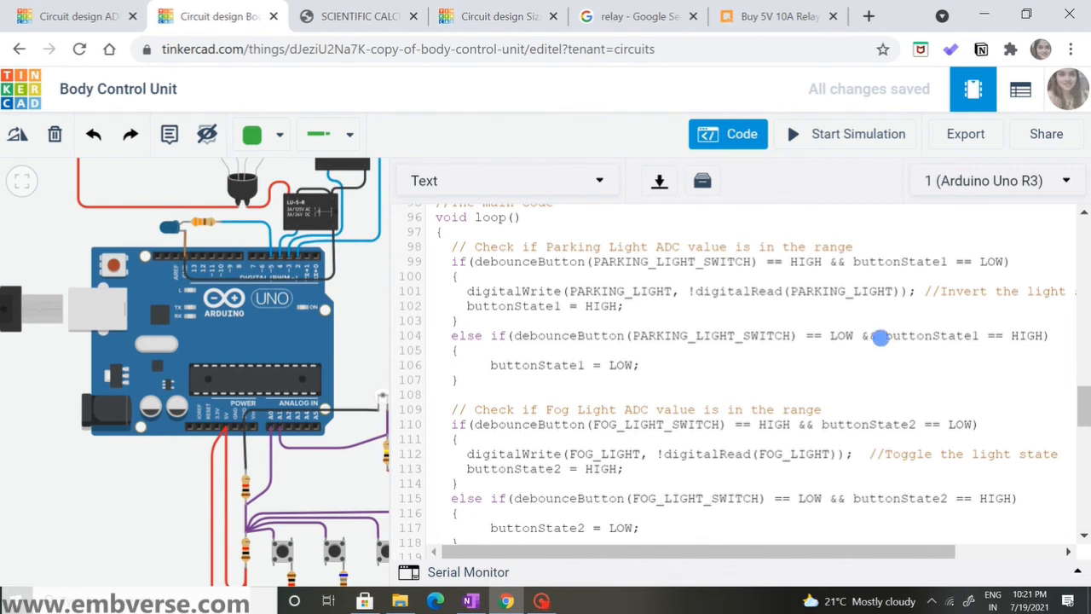
{"action": "left_click", "coordinate": [885, 336]}
{"action": "left_click_drag", "start_coordinate": [886, 336], "coordinate": [1018, 334]}
{"action": "left_click", "coordinate": [759, 356]}
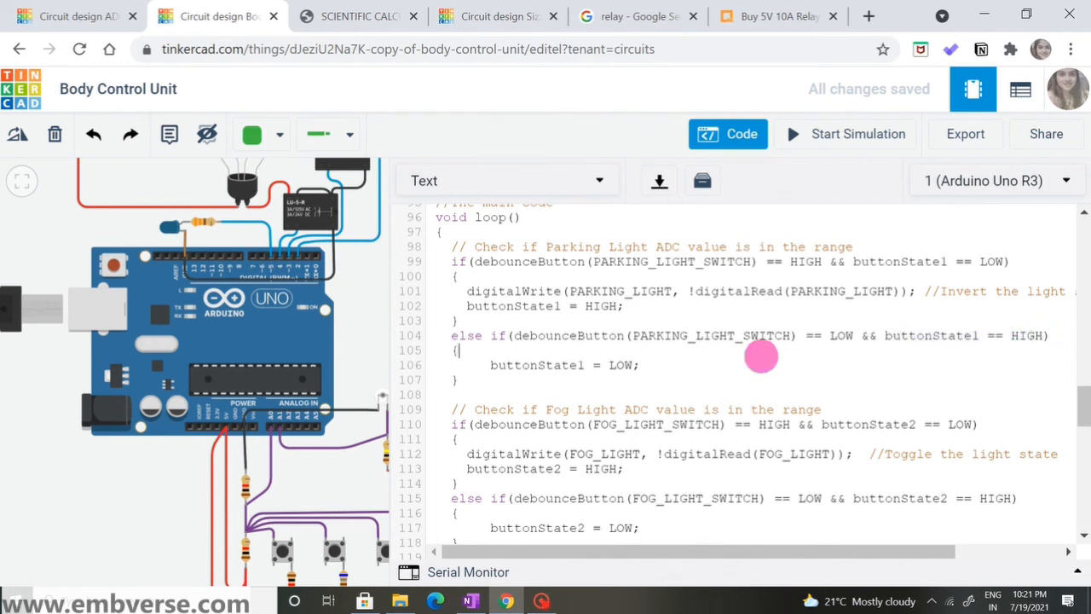
{"action": "left_click_drag", "start_coordinate": [852, 336], "coordinate": [807, 336]}
{"action": "left_click", "coordinate": [1023, 336]}
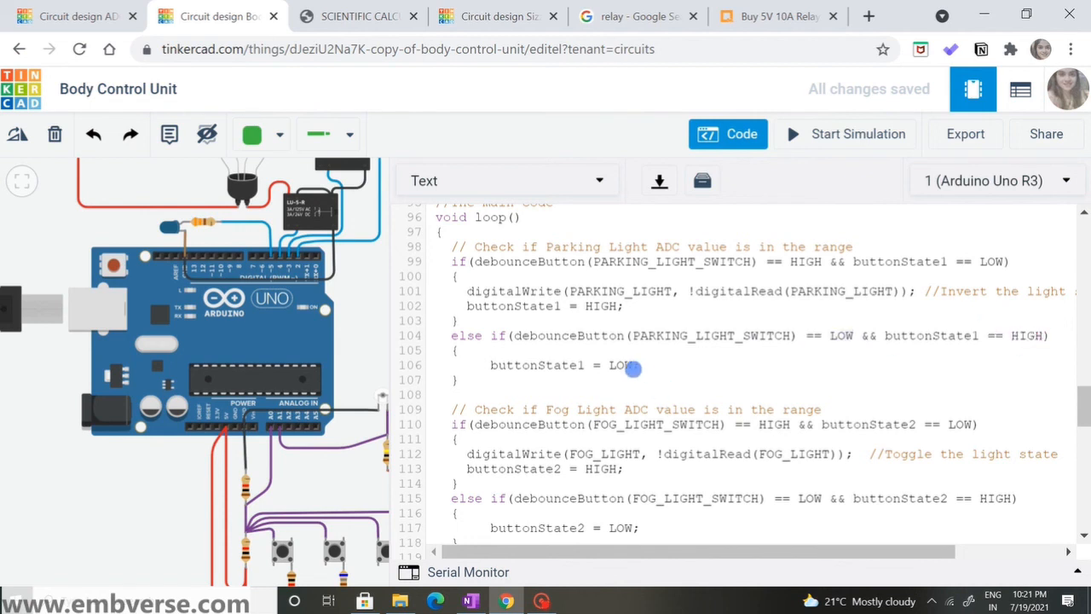
{"action": "left_click_drag", "start_coordinate": [450, 330], "coordinate": [514, 381]}
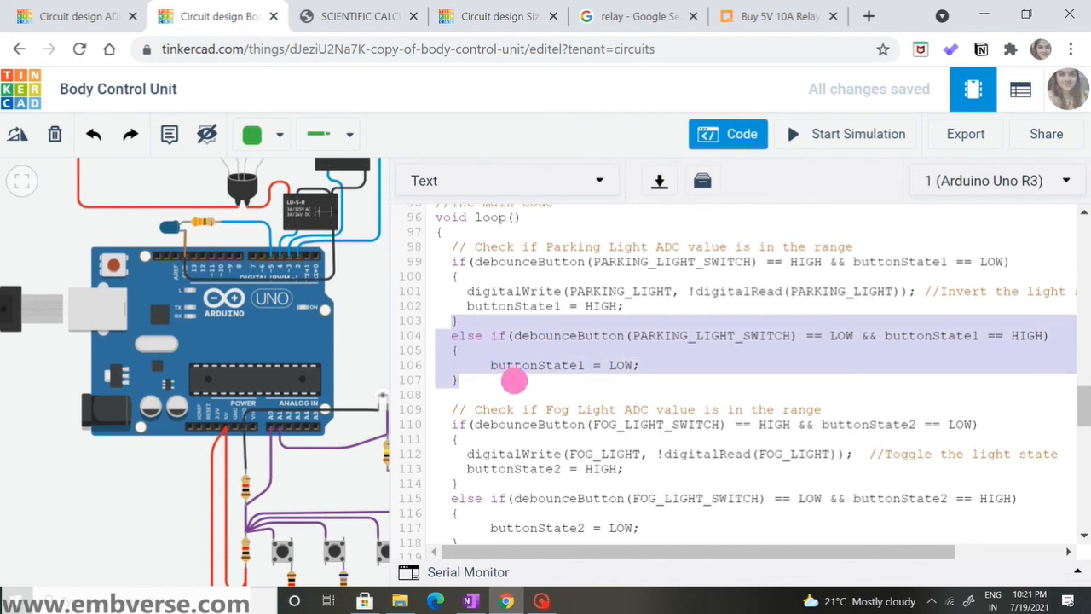
{"action": "left_click", "coordinate": [514, 381]}
- Examine the fog light check, highlighting FOG_LIGHT_SWITCH and looking back at the pin setup code before returning to loop()
{"action": "scroll", "coordinate": [514, 381], "scroll_direction": "down", "scroll_amount": 1}
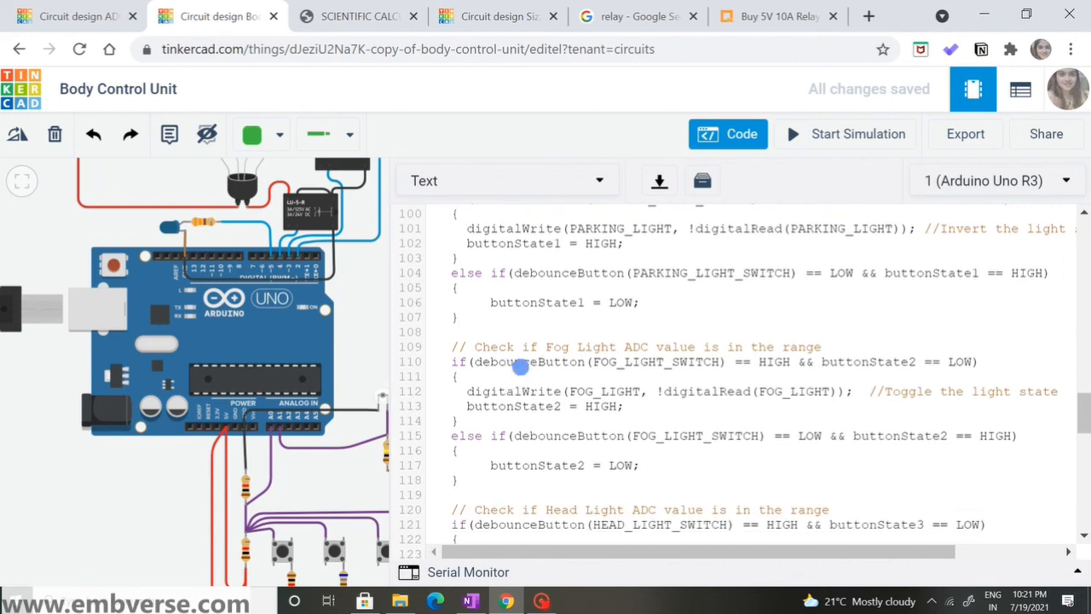
{"action": "scroll", "coordinate": [604, 327], "scroll_direction": "down", "scroll_amount": 1}
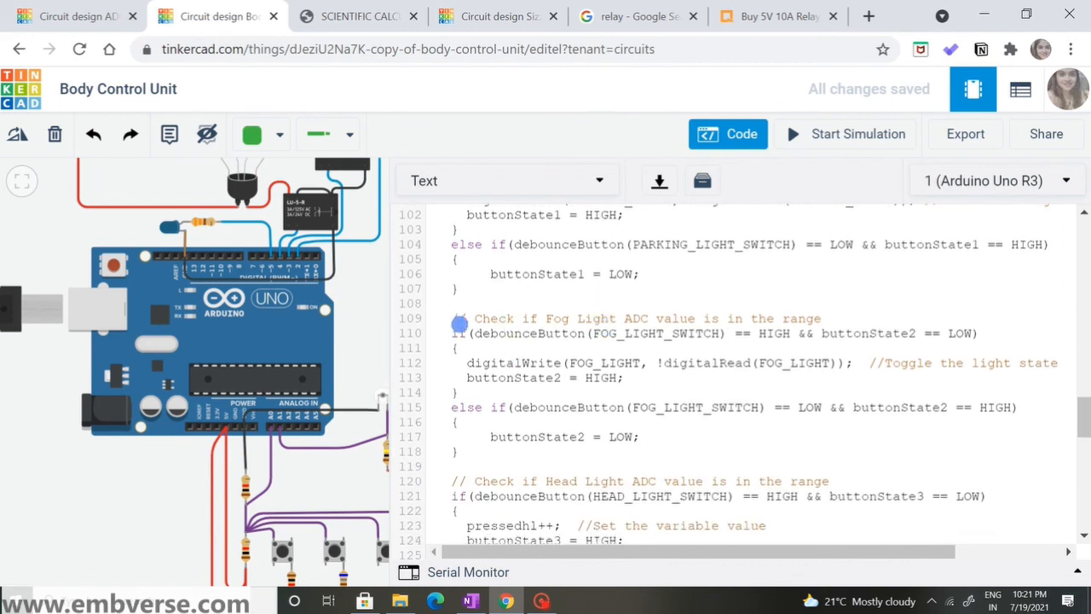
{"action": "scroll", "coordinate": [556, 342], "scroll_direction": "down", "scroll_amount": 1}
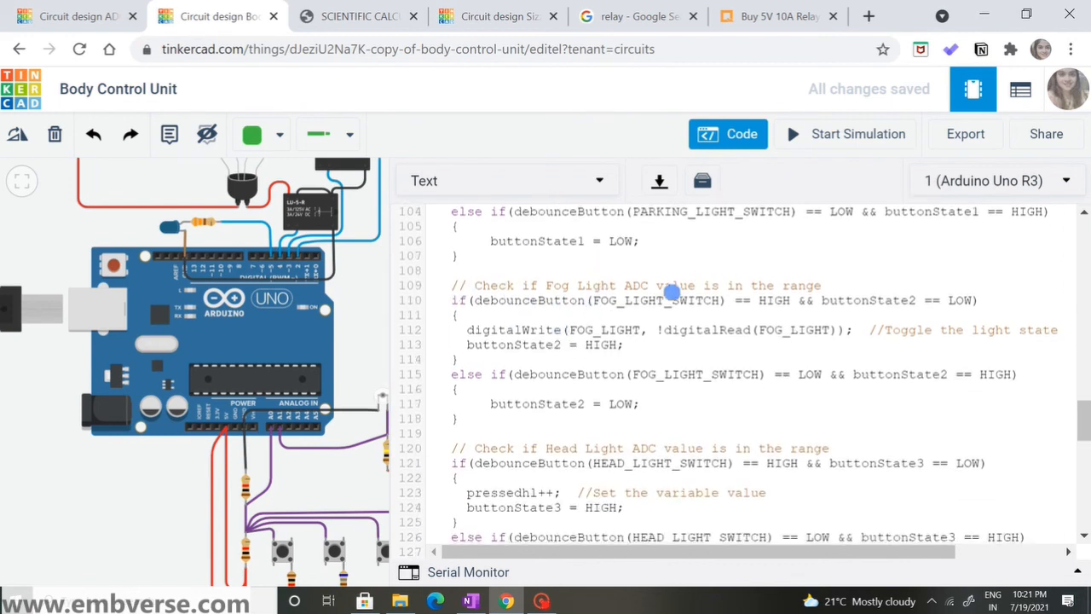
{"action": "left_click_drag", "start_coordinate": [593, 300], "coordinate": [720, 305]}
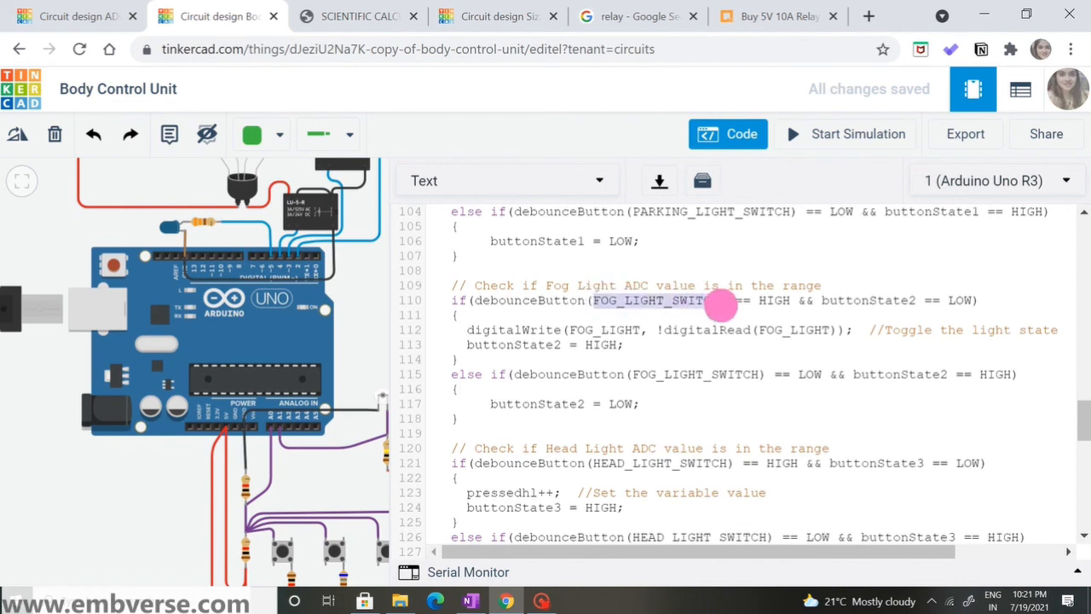
{"action": "left_click", "coordinate": [665, 309]}
{"action": "scroll", "coordinate": [665, 310], "scroll_direction": "up", "scroll_amount": 11}
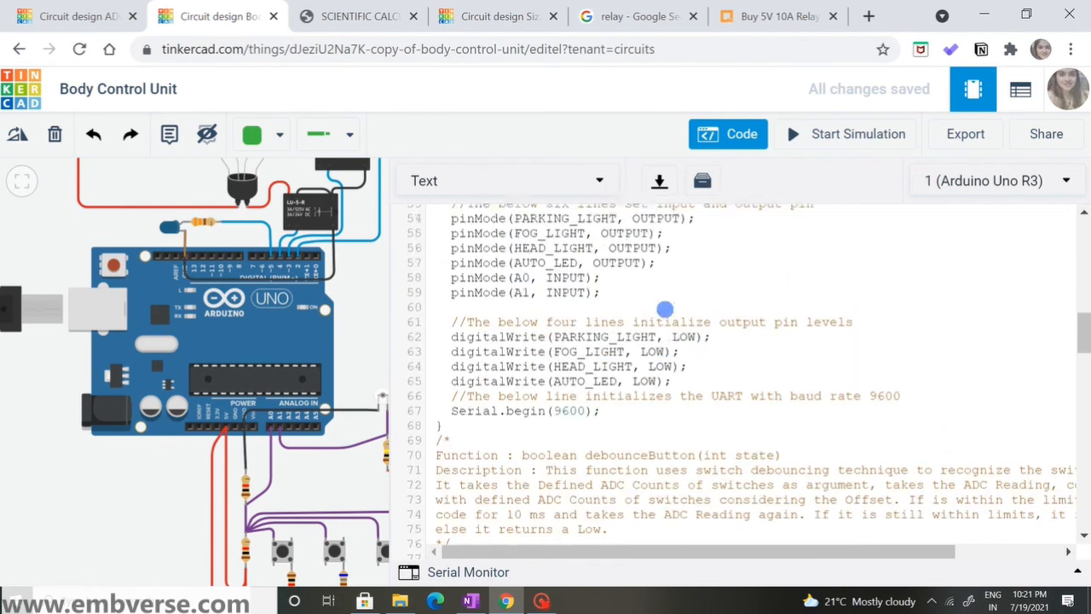
{"action": "scroll", "coordinate": [665, 310], "scroll_direction": "down", "scroll_amount": 8}
{"action": "scroll", "coordinate": [665, 308], "scroll_direction": "down", "scroll_amount": 6}
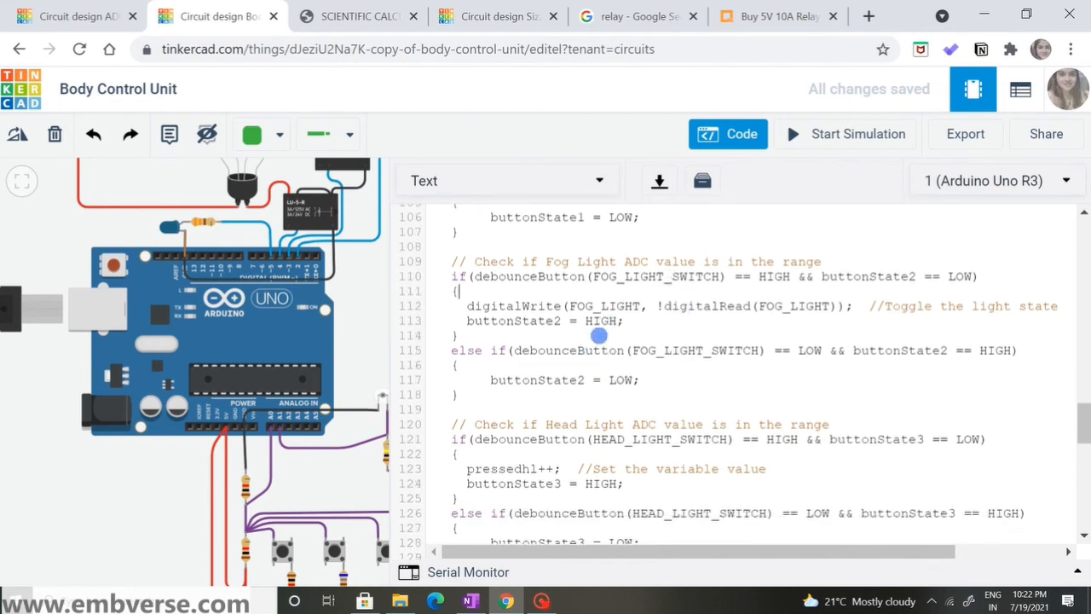
- Look through the head light and Auto LED switch checks in loop()
{"action": "scroll", "coordinate": [653, 387], "scroll_direction": "down", "scroll_amount": 2}
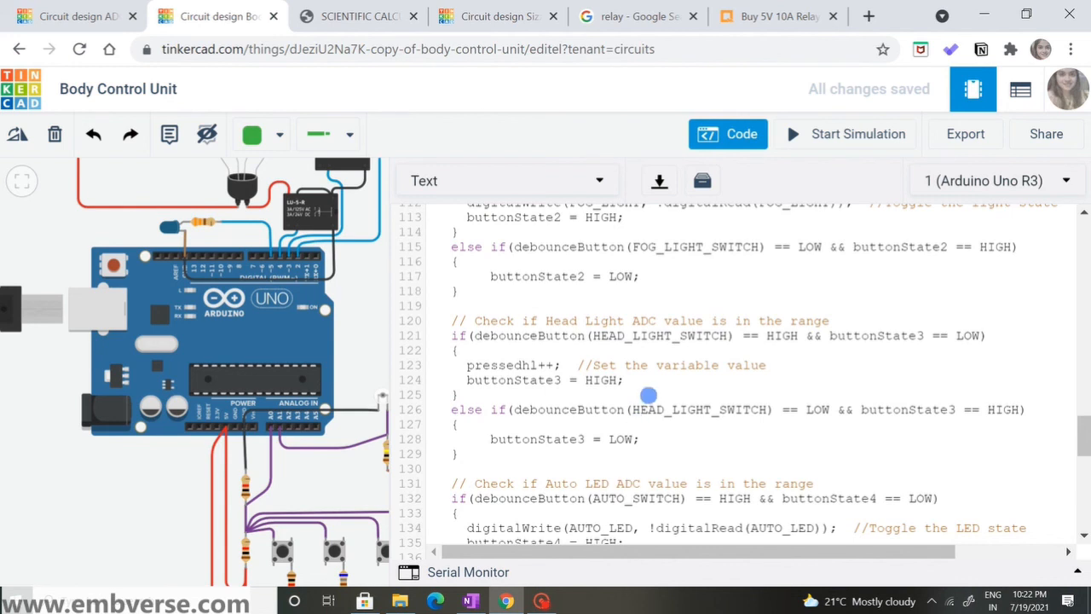
{"action": "scroll", "coordinate": [724, 389], "scroll_direction": "down", "scroll_amount": 2}
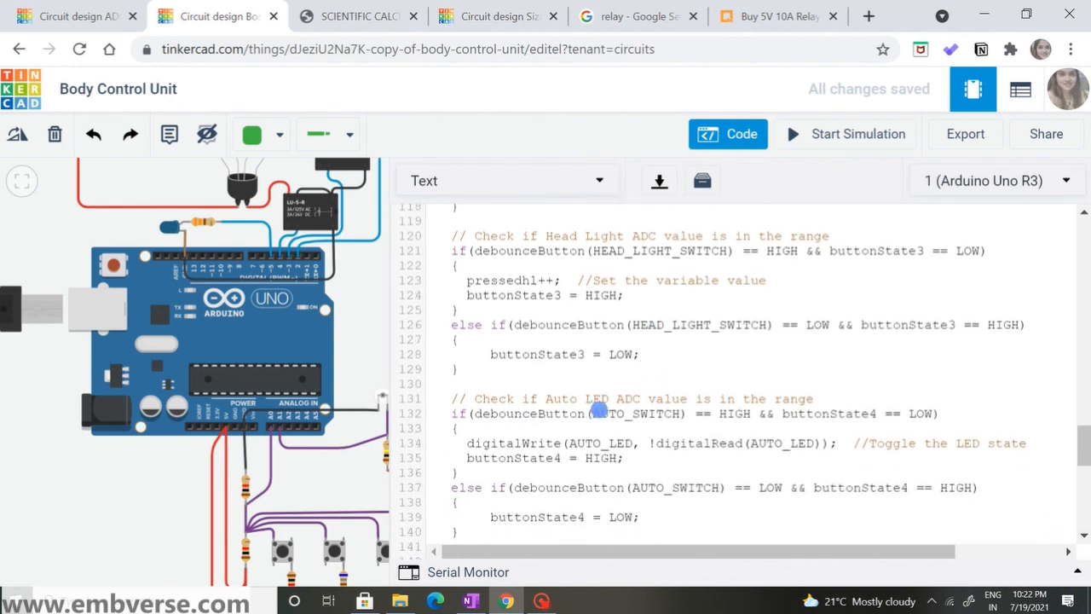
{"action": "scroll", "coordinate": [548, 432], "scroll_direction": "down", "scroll_amount": 1}
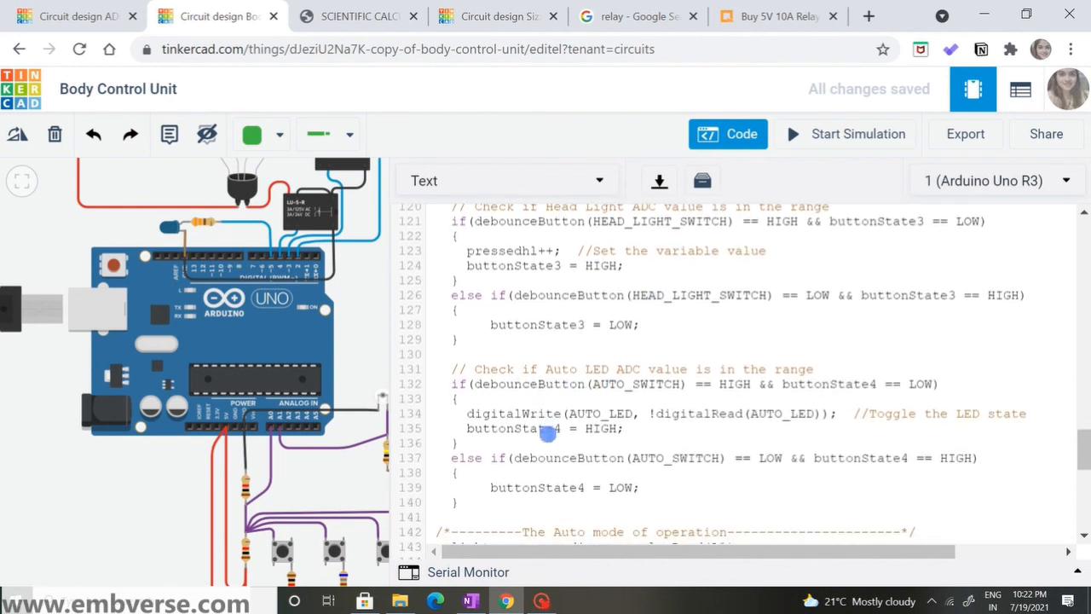
{"action": "scroll", "coordinate": [577, 394], "scroll_direction": "up", "scroll_amount": 2}
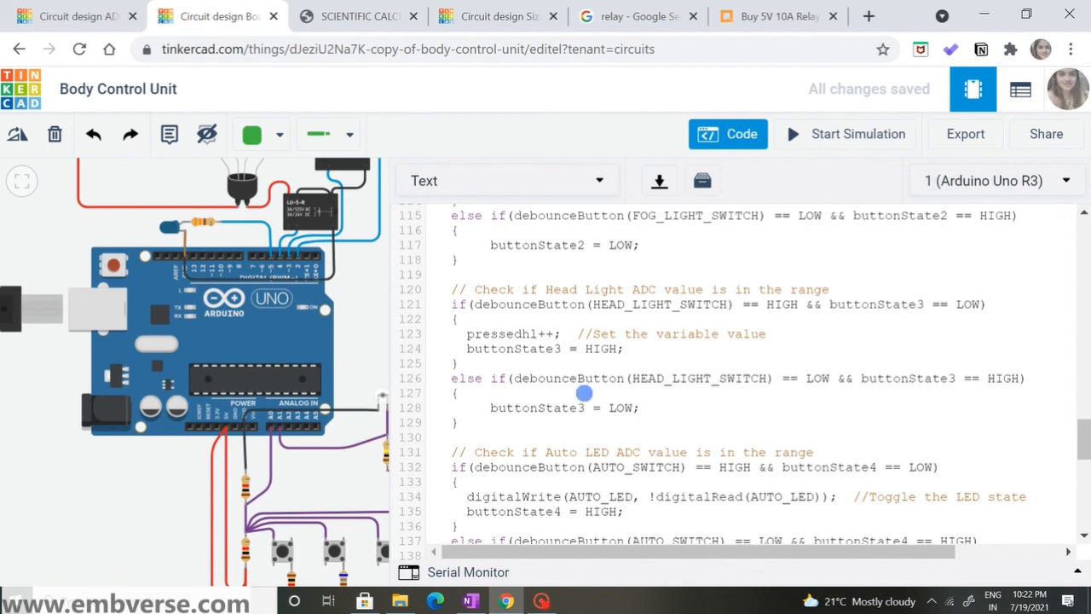
- Examine the pressedhl++ statement in the head light check and look ahead to the Auto mode section that uses it
{"action": "scroll", "coordinate": [584, 392], "scroll_direction": "down", "scroll_amount": 1}
{"action": "left_click_drag", "start_coordinate": [465, 318], "coordinate": [551, 316]}
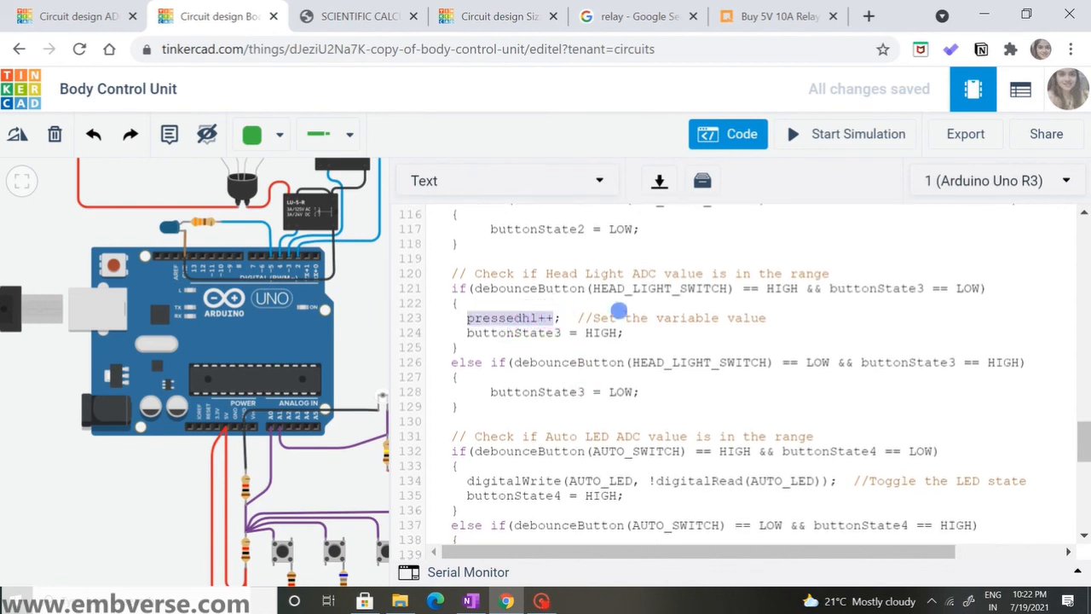
{"action": "left_click", "coordinate": [633, 317]}
{"action": "left_click", "coordinate": [560, 288]}
{"action": "scroll", "coordinate": [564, 285], "scroll_direction": "down", "scroll_amount": 1}
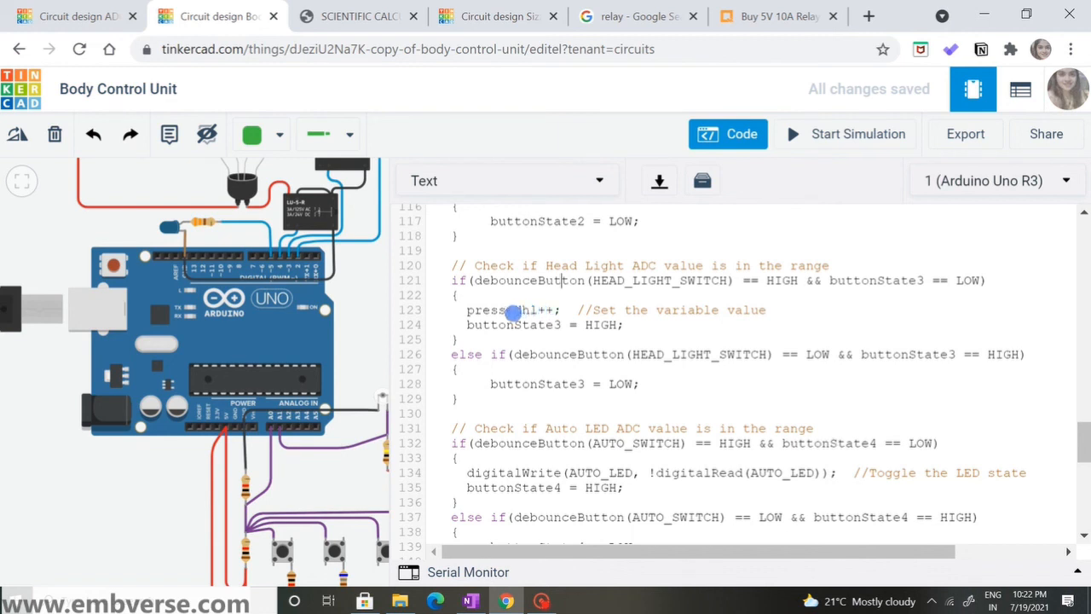
{"action": "left_click_drag", "start_coordinate": [560, 309], "coordinate": [472, 310]}
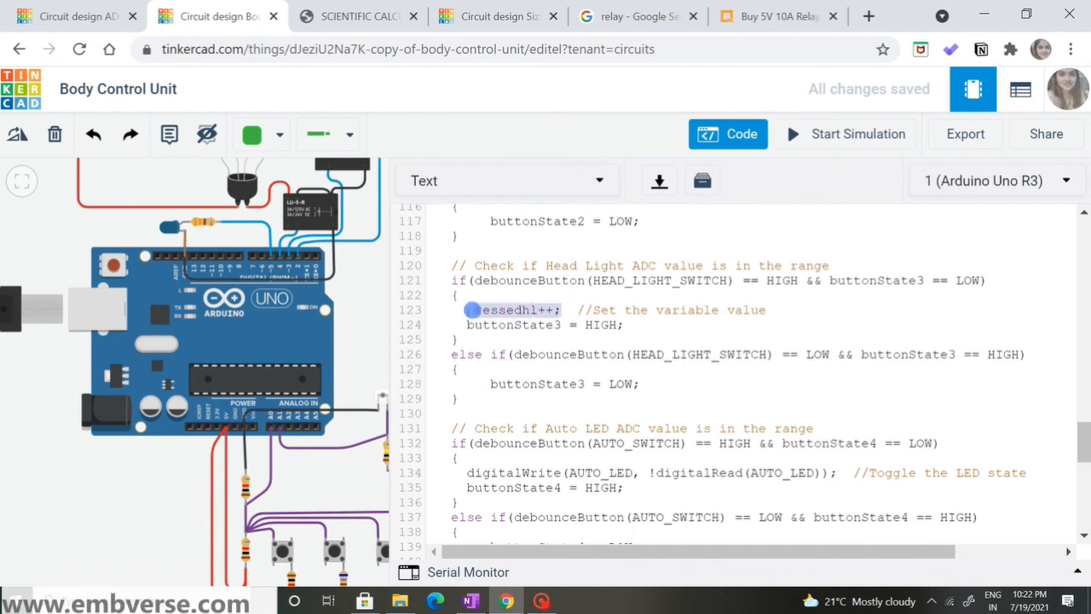
{"action": "left_click", "coordinate": [503, 338]}
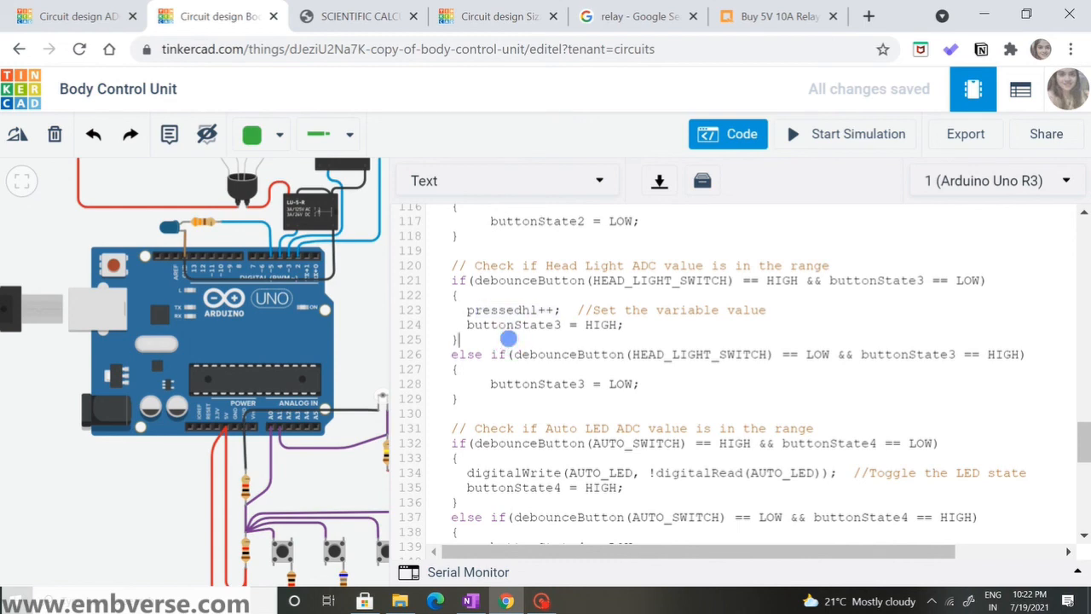
{"action": "scroll", "coordinate": [508, 339], "scroll_direction": "down", "scroll_amount": 5}
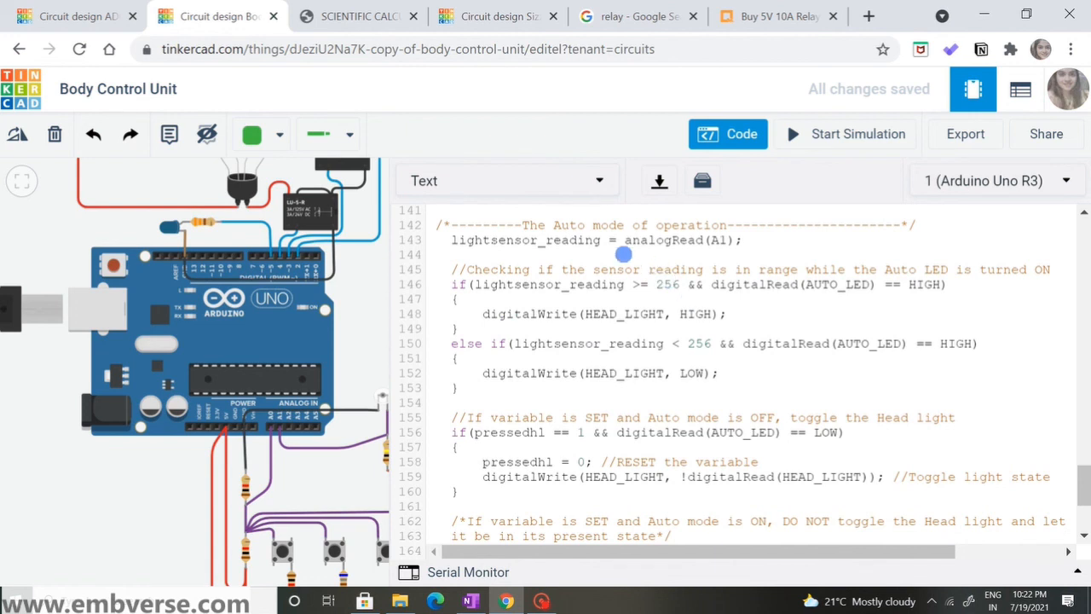
{"action": "scroll", "coordinate": [623, 254], "scroll_direction": "up", "scroll_amount": 4}
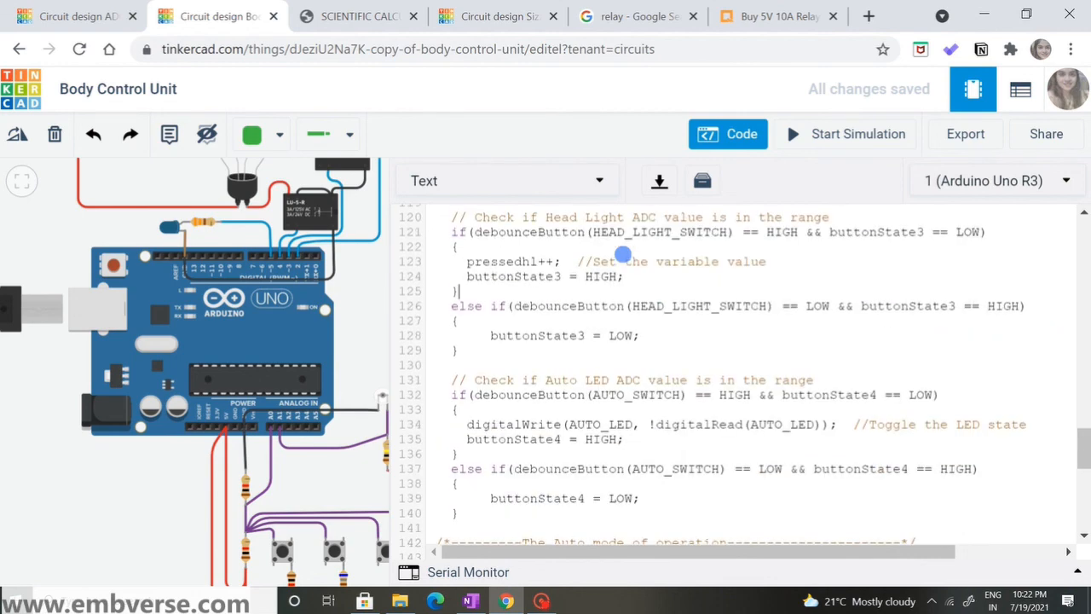
- Highlight the pressedhl++ statement in the head light check and continue to the Auto mode section of loop()
{"action": "left_click_drag", "start_coordinate": [561, 261], "coordinate": [460, 254]}
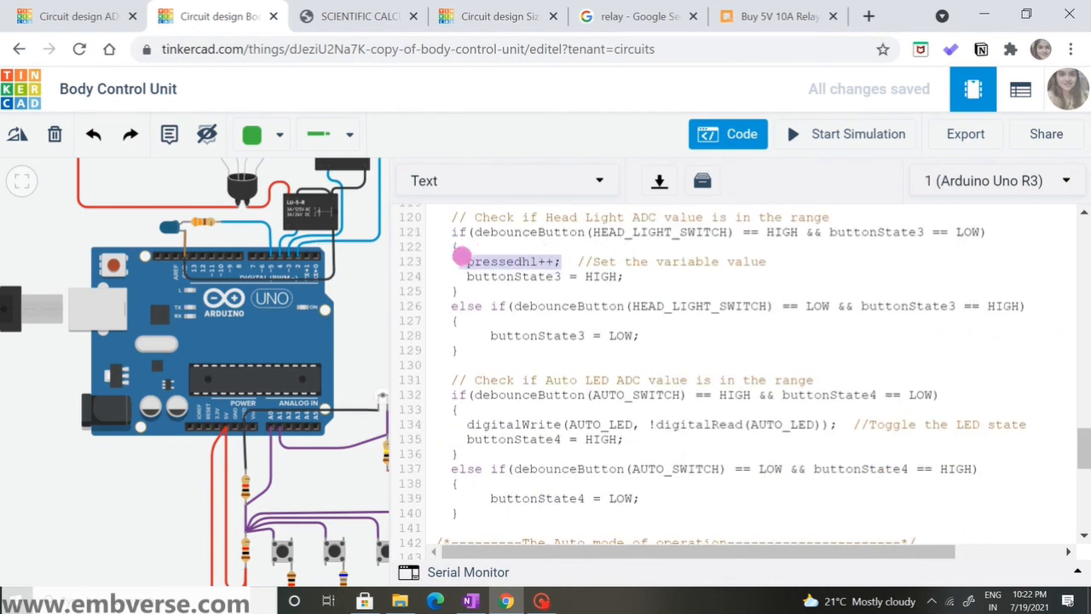
{"action": "scroll", "coordinate": [564, 325], "scroll_direction": "down", "scroll_amount": 4}
{"action": "scroll", "coordinate": [564, 313], "scroll_direction": "up", "scroll_amount": 4}
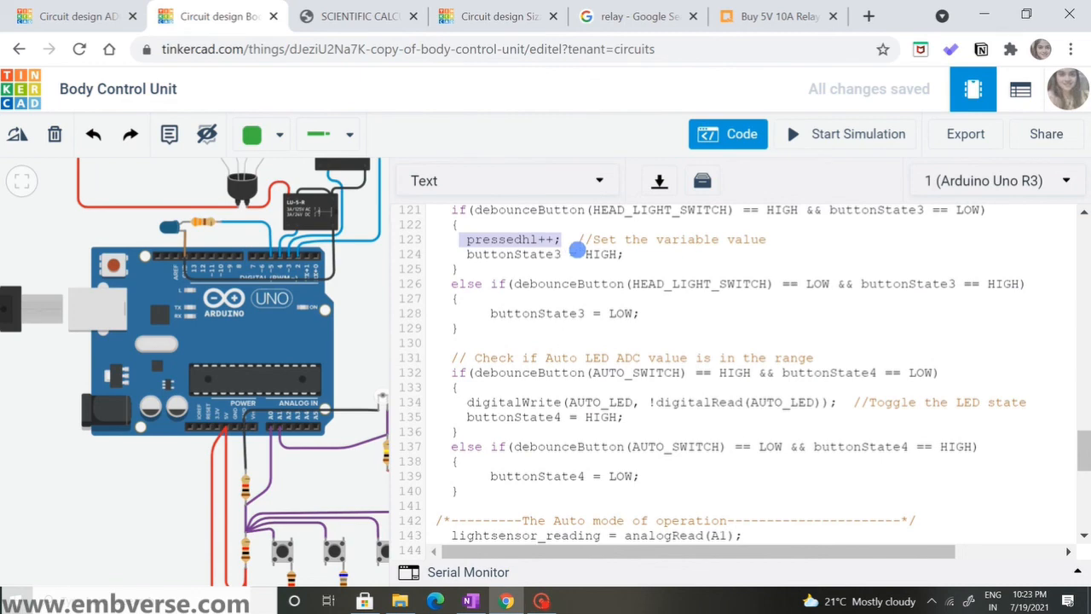
{"action": "scroll", "coordinate": [578, 248], "scroll_direction": "down", "scroll_amount": 4}
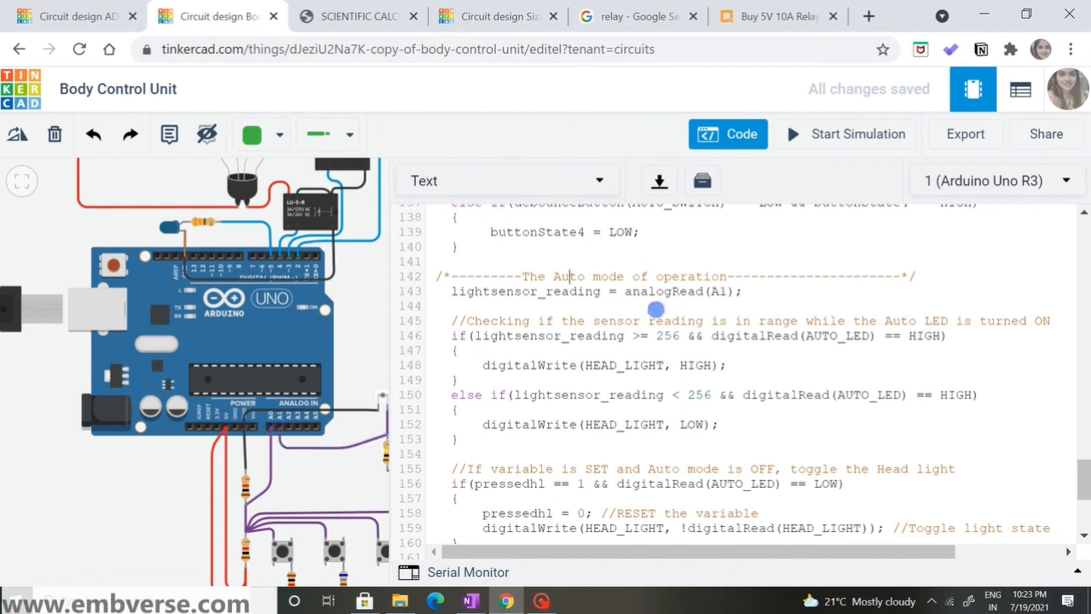
- Examine the first Auto mode condition, highlighting the 256 threshold compared with lightsensor_reading
{"action": "scroll", "coordinate": [544, 342], "scroll_direction": "down", "scroll_amount": 1}
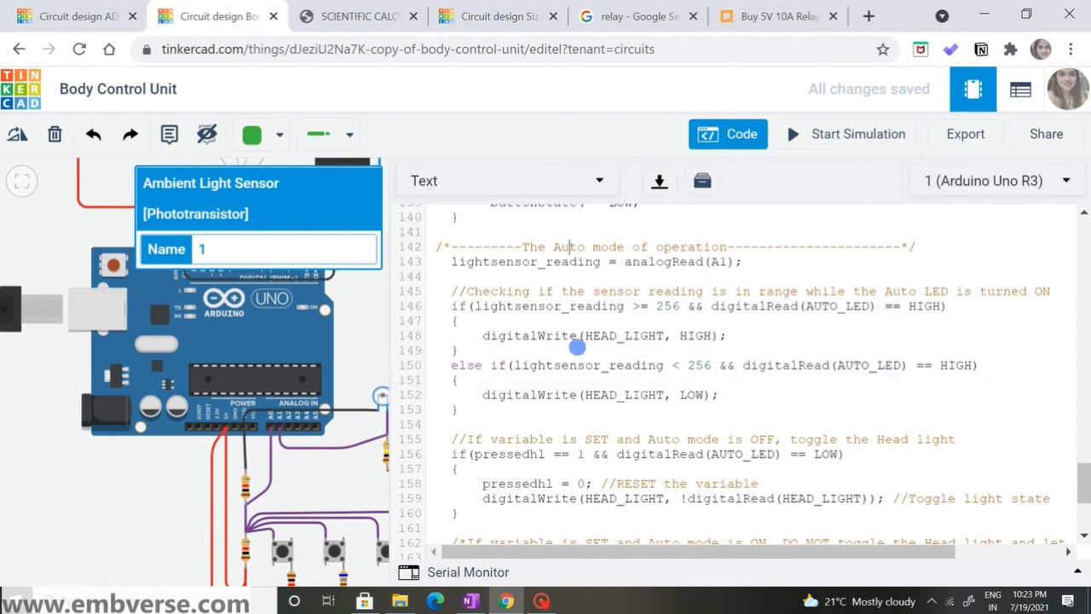
{"action": "left_click", "coordinate": [579, 344]}
{"action": "left_click_drag", "start_coordinate": [657, 307], "coordinate": [680, 307]}
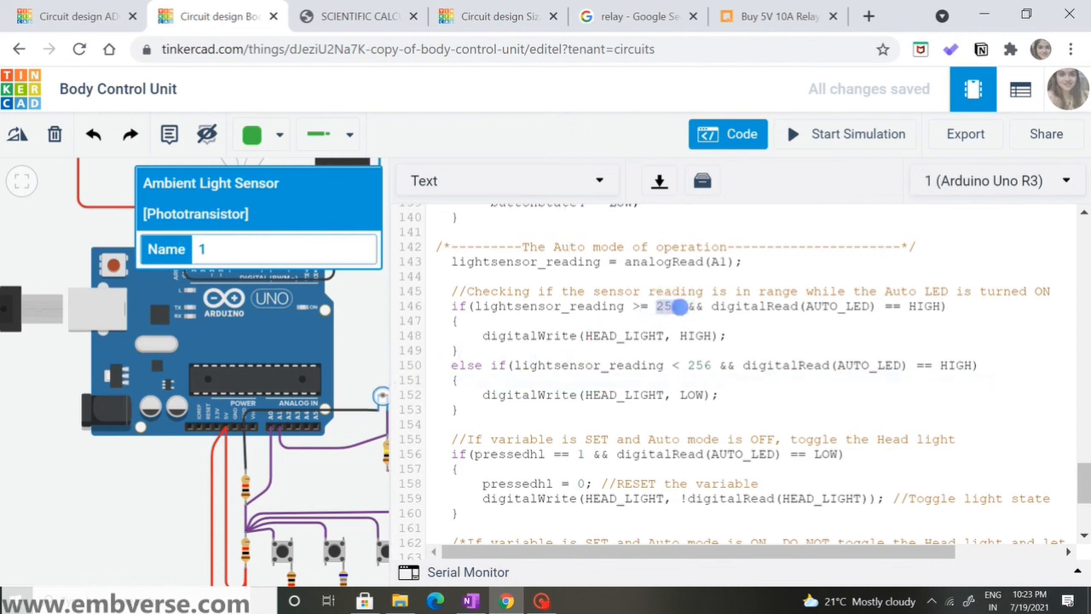
{"action": "left_click", "coordinate": [678, 307]}
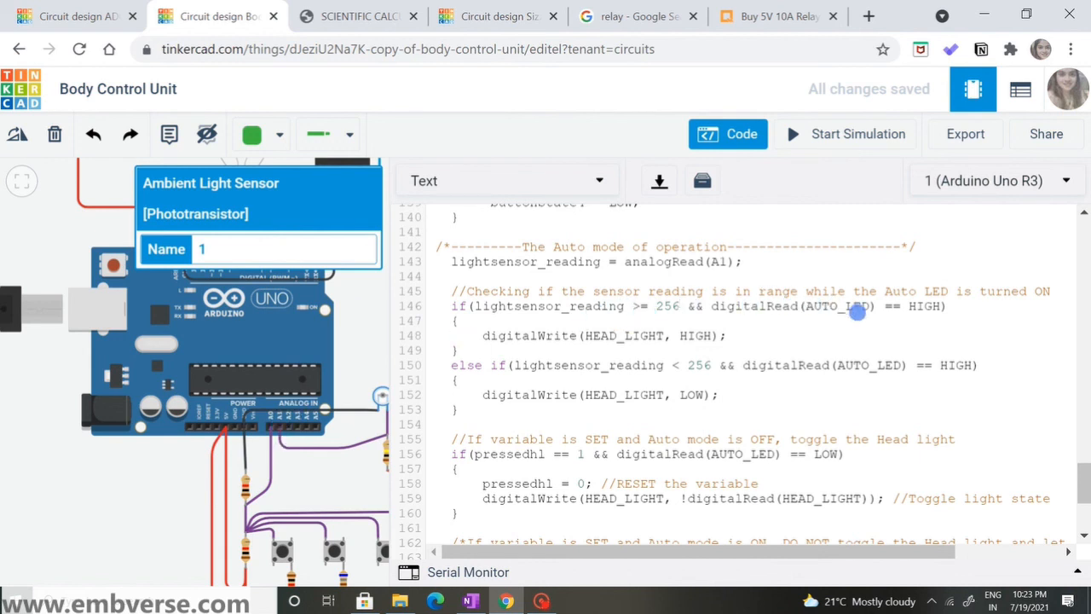
- Run the simulation with the Serial Monitor open, vary the ambient light sensor's level and return it to darkest, dismissing the debugger help
{"action": "left_click_drag", "start_coordinate": [312, 487], "coordinate": [223, 484]}
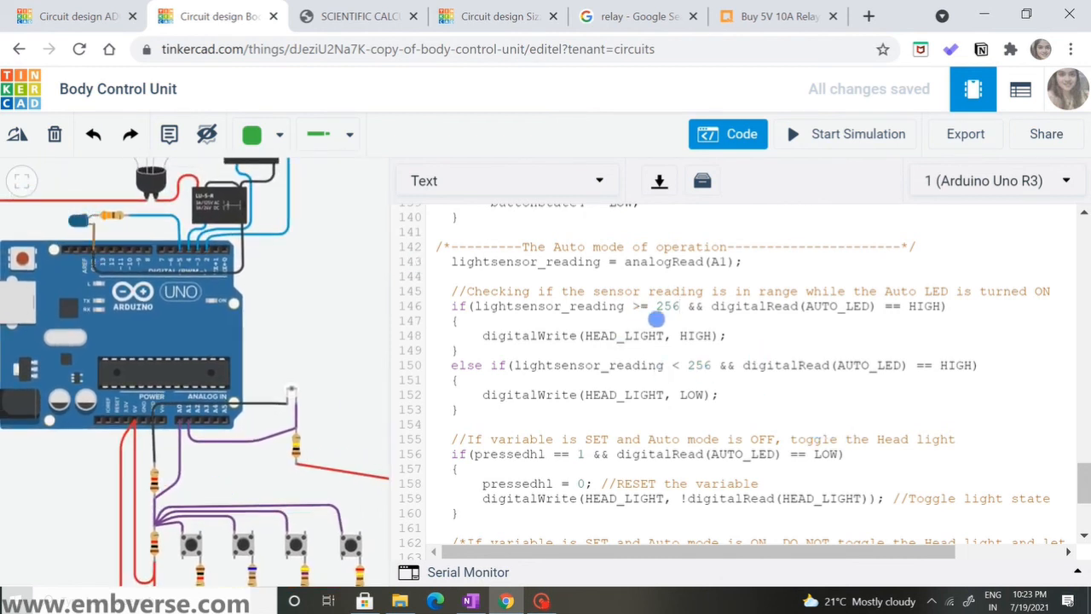
{"action": "left_click", "coordinate": [863, 132]}
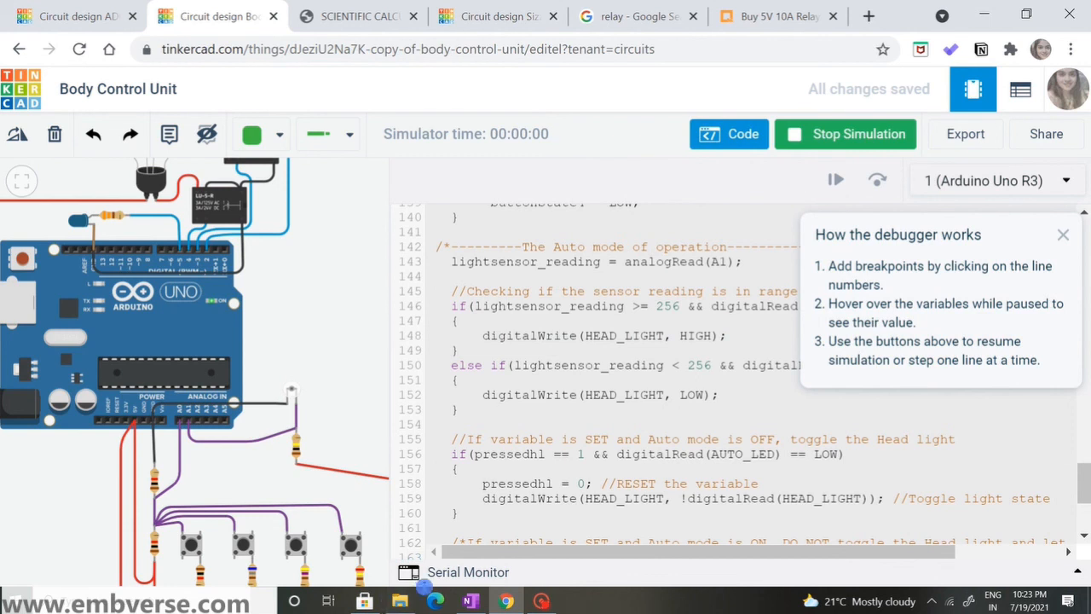
{"action": "left_click", "coordinate": [438, 576]}
{"action": "left_click", "coordinate": [291, 390]}
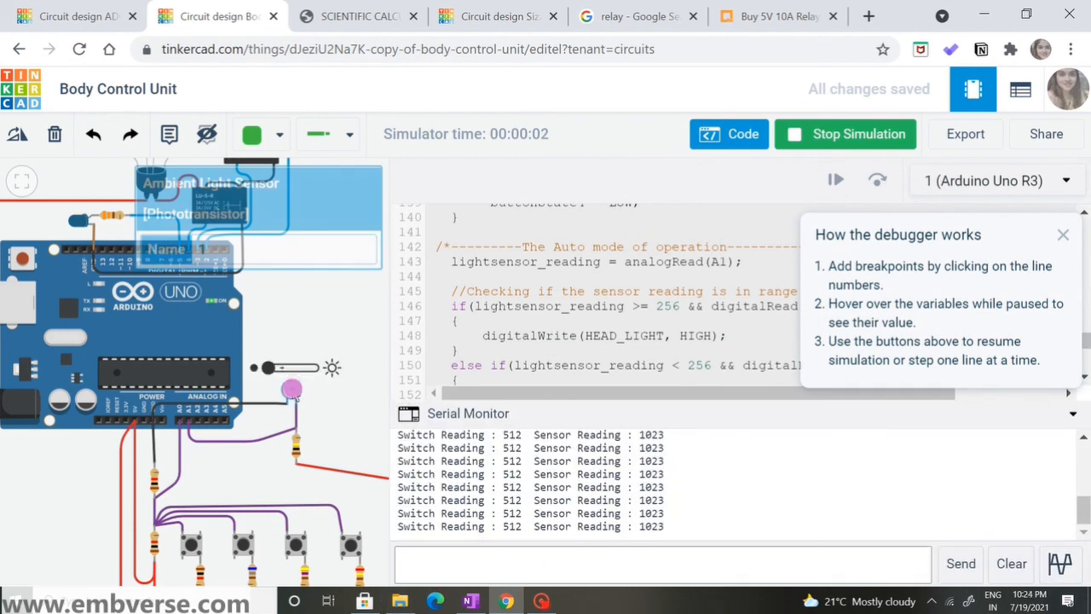
{"action": "mouse_move", "coordinate": [270, 366]}
{"action": "left_mouse_down"}
{"action": "mouse_move", "coordinate": [312, 365]}
{"action": "mouse_move", "coordinate": [270, 361]}
{"action": "mouse_move", "coordinate": [250, 380]}
{"action": "left_mouse_up"}
{"action": "left_click", "coordinate": [256, 435]}
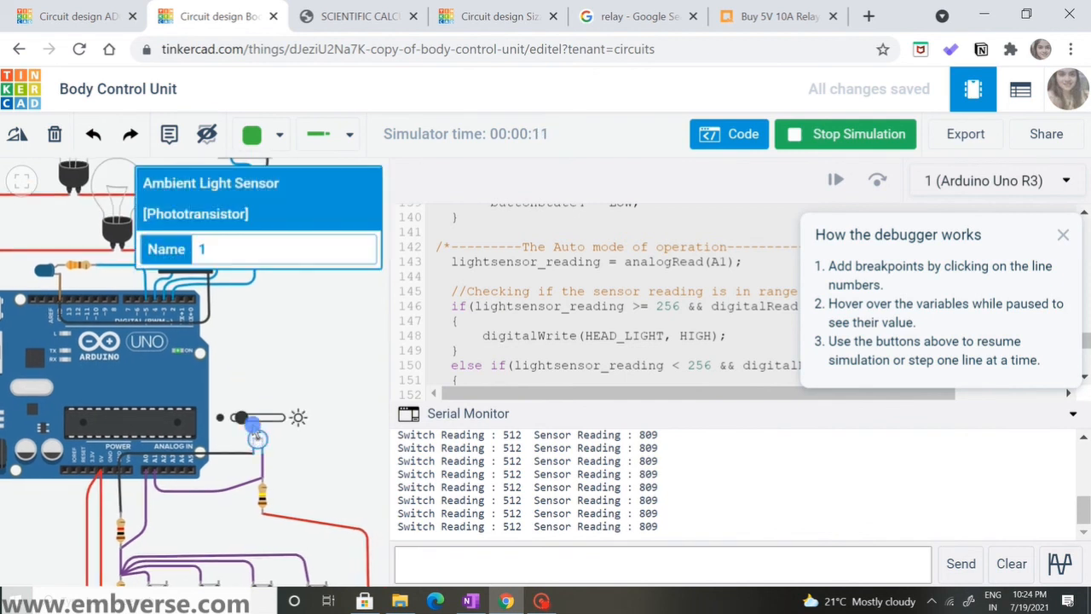
{"action": "left_click_drag", "start_coordinate": [239, 415], "coordinate": [234, 415]}
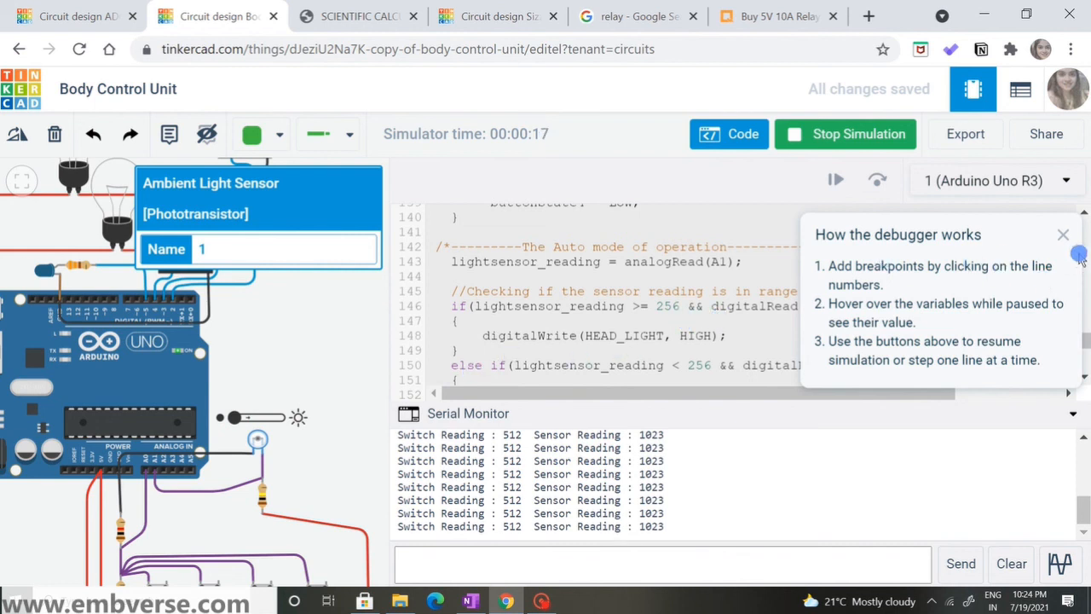
{"action": "left_click", "coordinate": [1064, 235]}
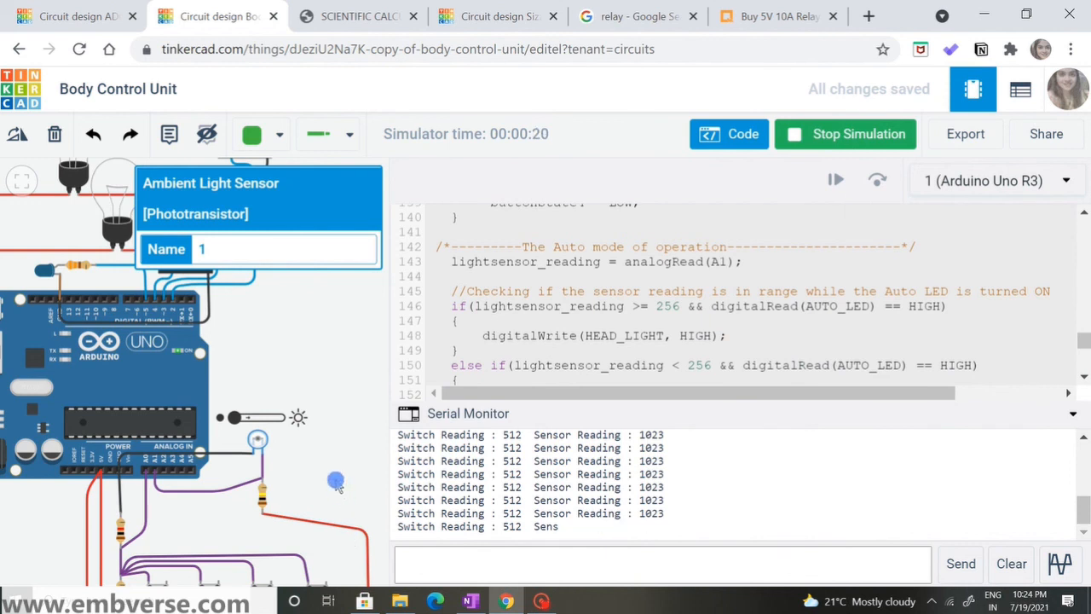
- Turn on Auto mode with the fourth pushbutton in the running circuit and check the Auto LED and headlight bulb
{"action": "left_click_drag", "start_coordinate": [335, 478], "coordinate": [326, 453]}
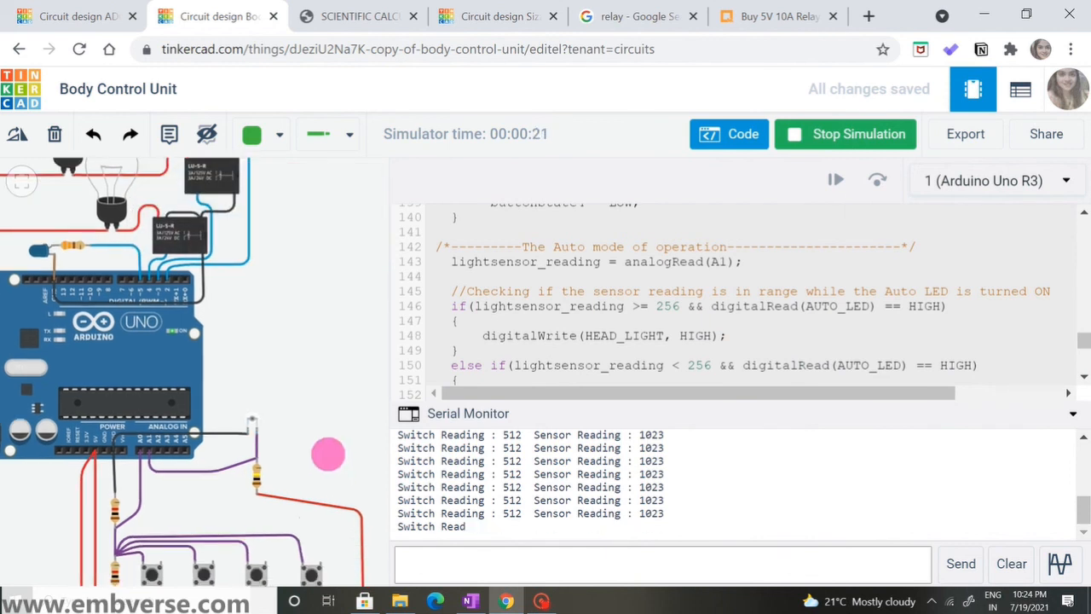
{"action": "left_click", "coordinate": [314, 576]}
{"action": "left_click_drag", "start_coordinate": [234, 349], "coordinate": [243, 388]}
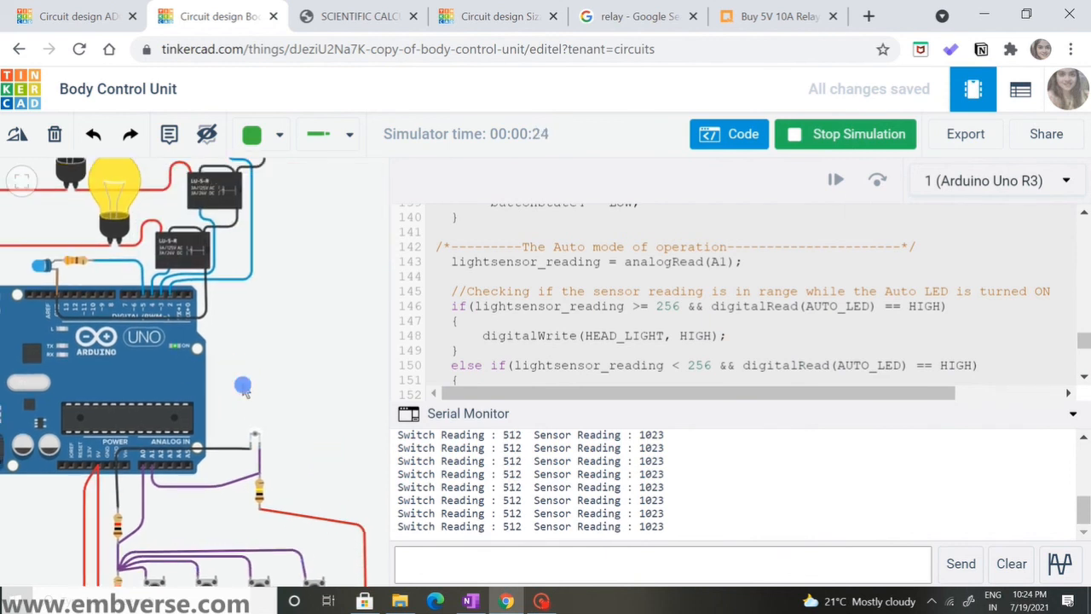
- Vary the ambient light sensor's level from darkest through medium to brightest while Auto mode is on, comparing the readings with the code
{"action": "left_click", "coordinate": [255, 434]}
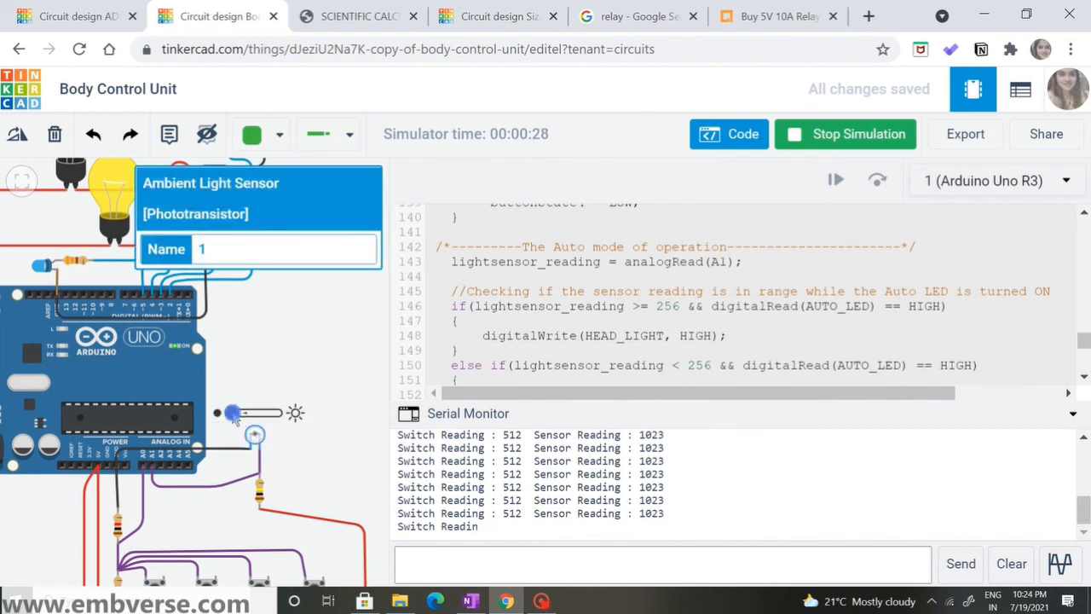
{"action": "left_click_drag", "start_coordinate": [235, 415], "coordinate": [256, 414]}
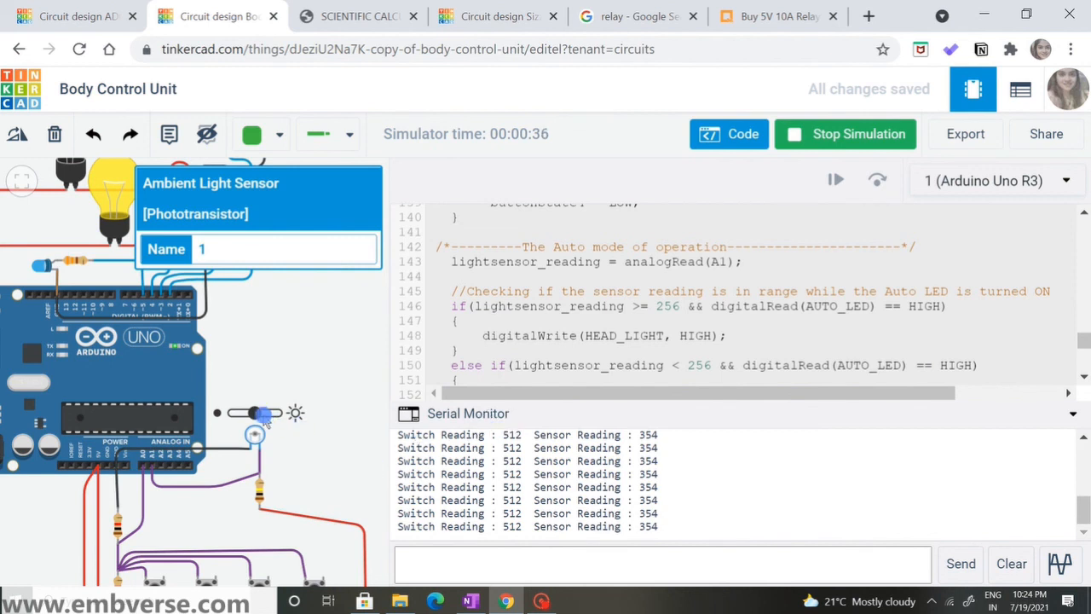
{"action": "scroll", "coordinate": [601, 376], "scroll_direction": "down", "scroll_amount": 1}
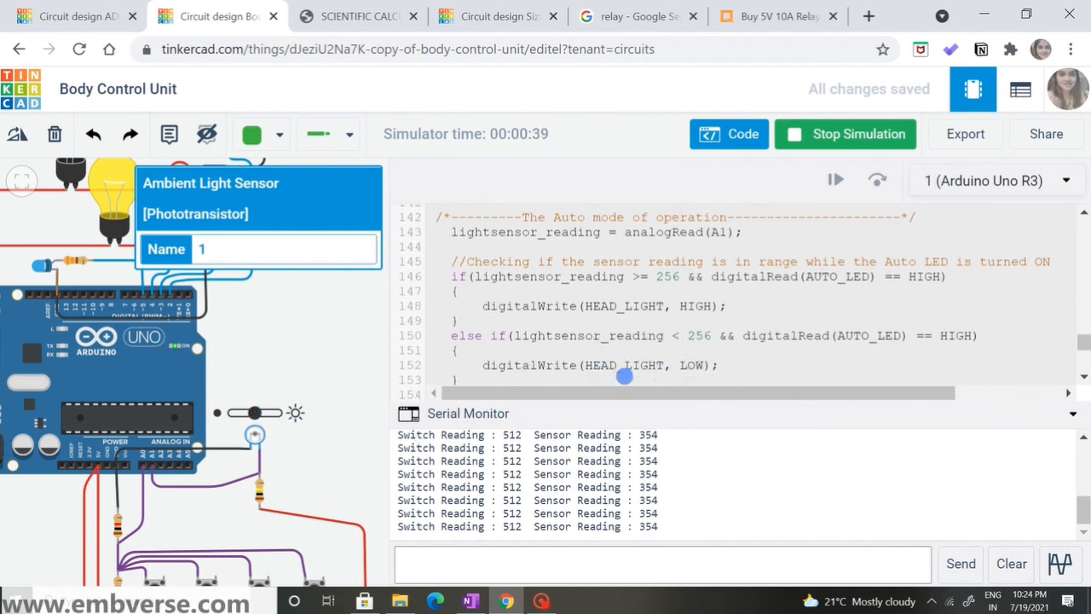
{"action": "mouse_move", "coordinate": [255, 413]}
{"action": "left_mouse_down"}
{"action": "mouse_move", "coordinate": [268, 413]}
{"action": "mouse_move", "coordinate": [247, 412]}
{"action": "left_mouse_up"}
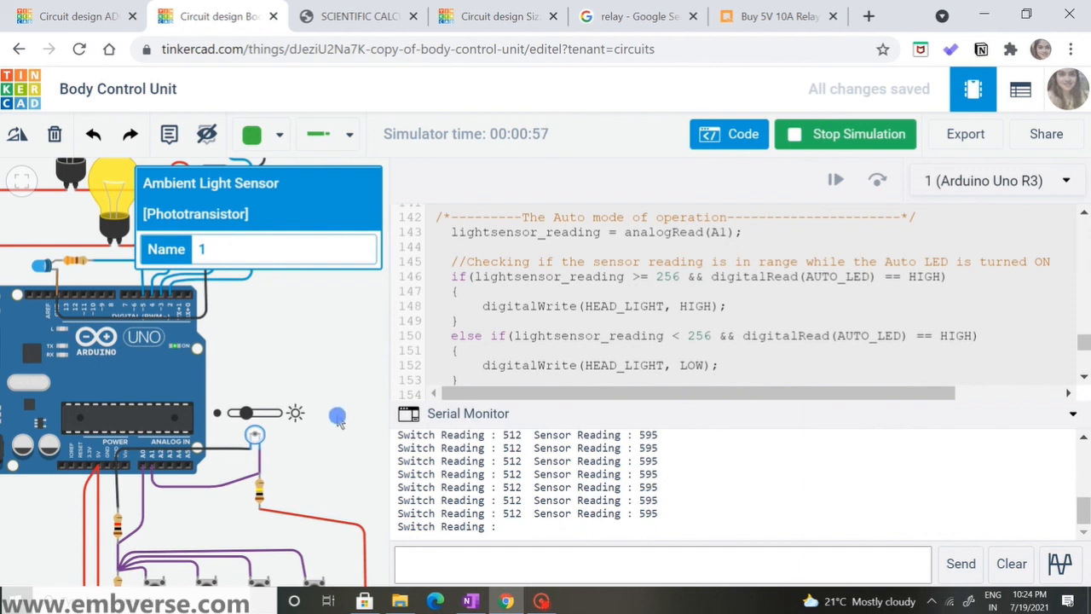
{"action": "left_click_drag", "start_coordinate": [226, 415], "coordinate": [243, 416]}
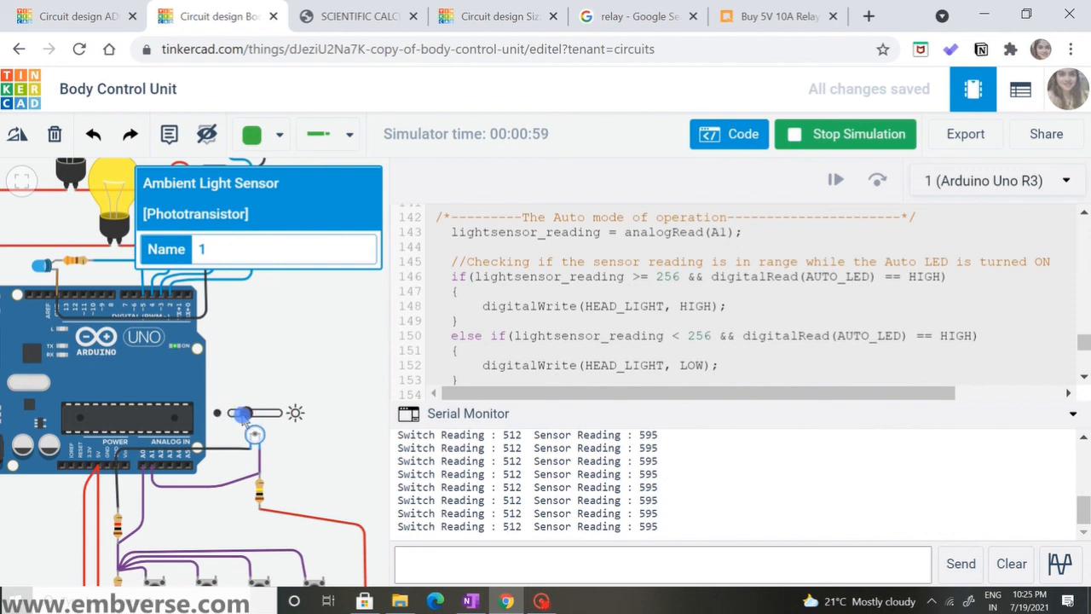
{"action": "left_click_drag", "start_coordinate": [227, 414], "coordinate": [294, 414]}
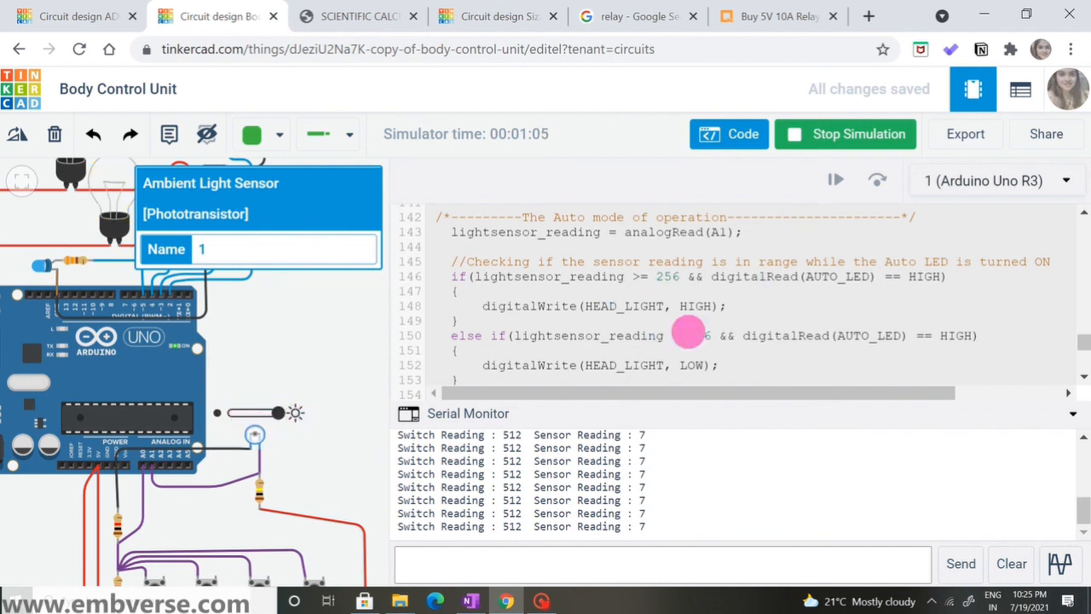
- Highlight the 256 thresholds in both Auto mode conditions and stop the simulation
{"action": "double_click", "coordinate": [700, 335]}
{"action": "double_click", "coordinate": [668, 277]}
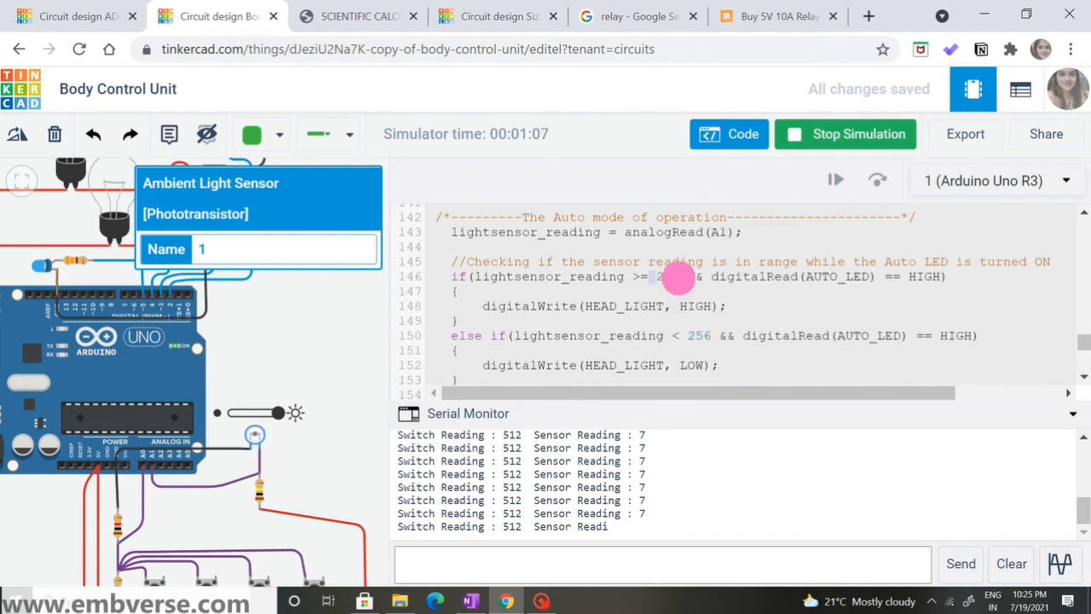
{"action": "left_click", "coordinate": [824, 128]}
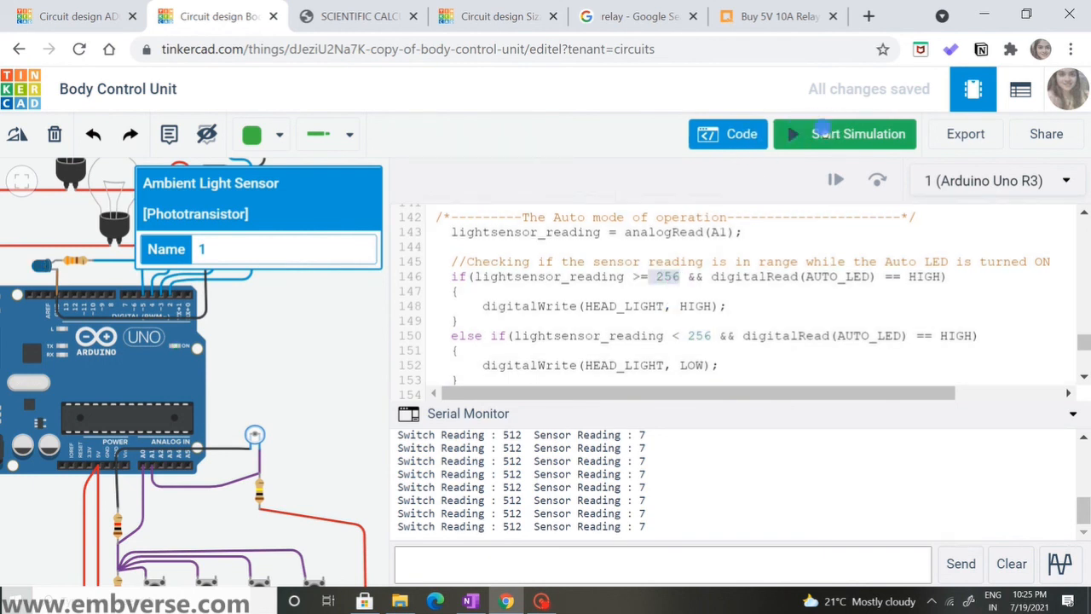
- Examine the headlight toggle block for Auto mode off, selecting the Headlight Switch pushbutton and highlighting the digitalWrite and pressedhl = 0 statements
{"action": "scroll", "coordinate": [707, 317], "scroll_direction": "down", "scroll_amount": 1}
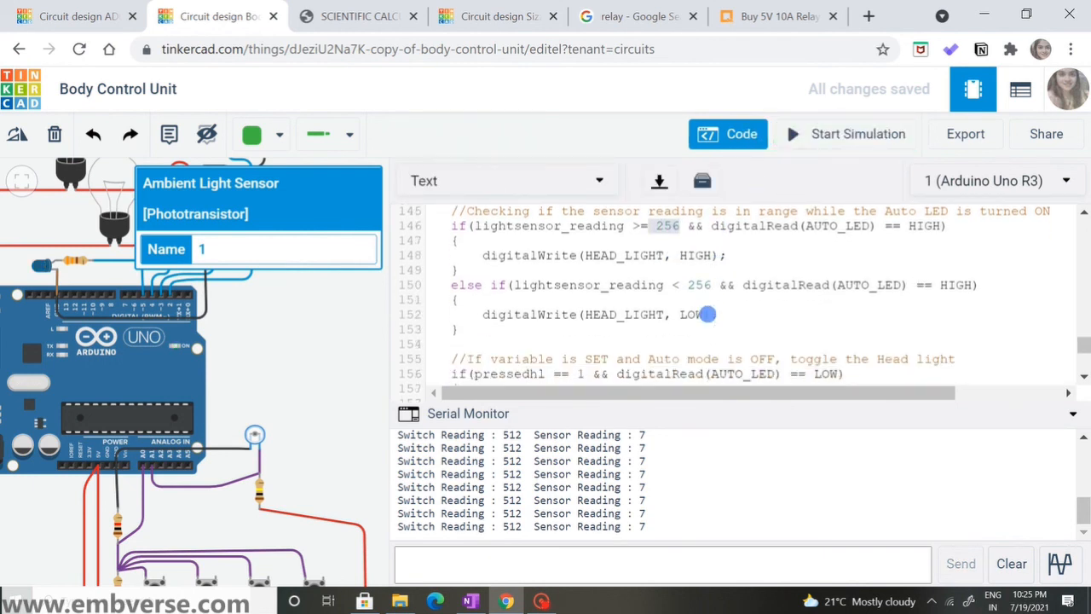
{"action": "scroll", "coordinate": [725, 307], "scroll_direction": "down", "scroll_amount": 3}
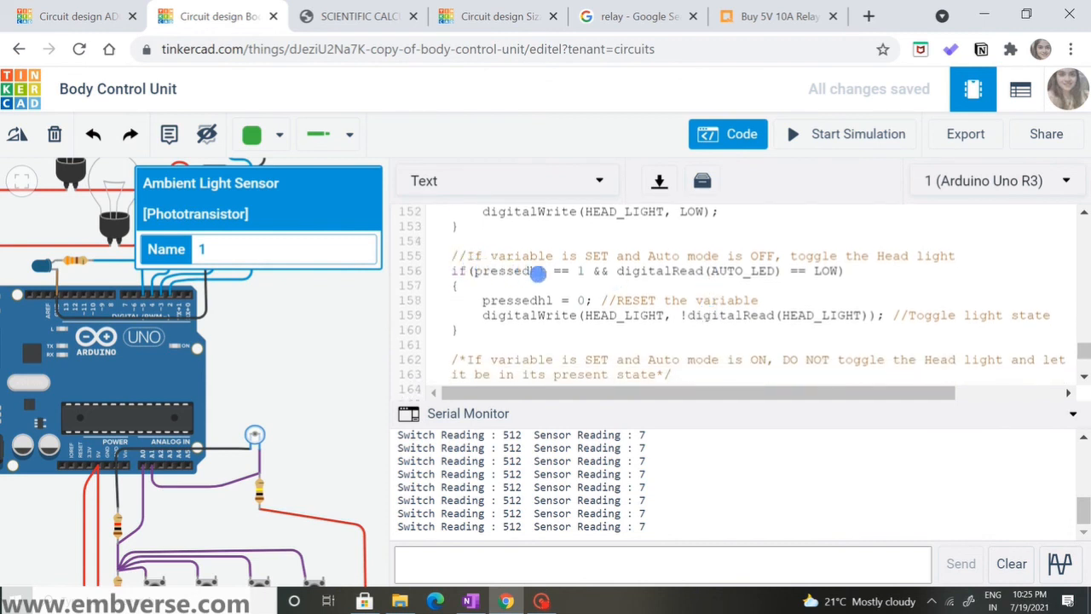
{"action": "left_click_drag", "start_coordinate": [293, 464], "coordinate": [284, 434]}
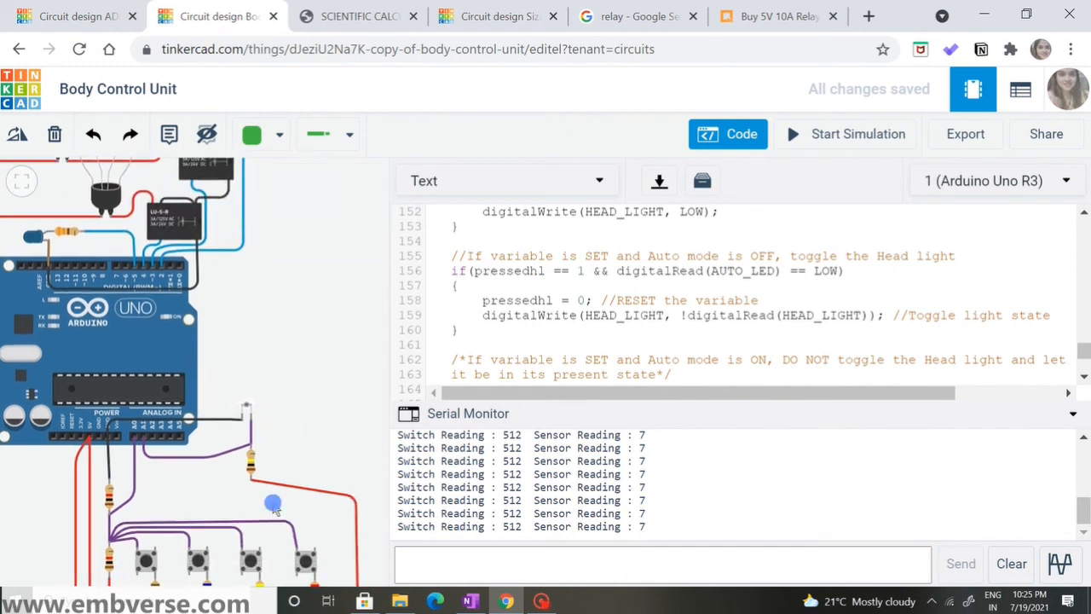
{"action": "left_click", "coordinate": [251, 562]}
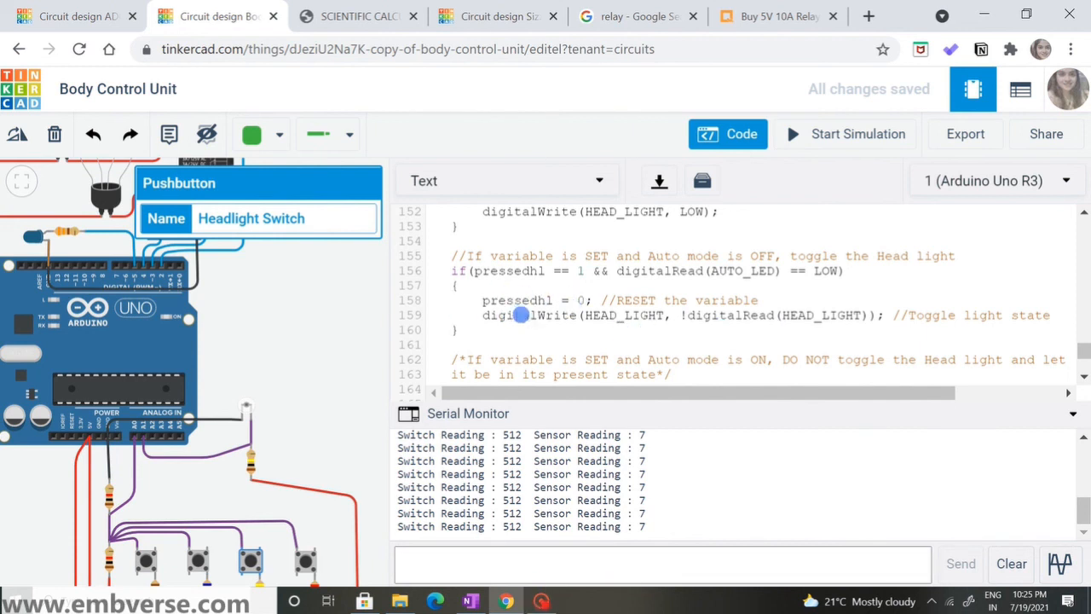
{"action": "left_click_drag", "start_coordinate": [523, 315], "coordinate": [722, 321]}
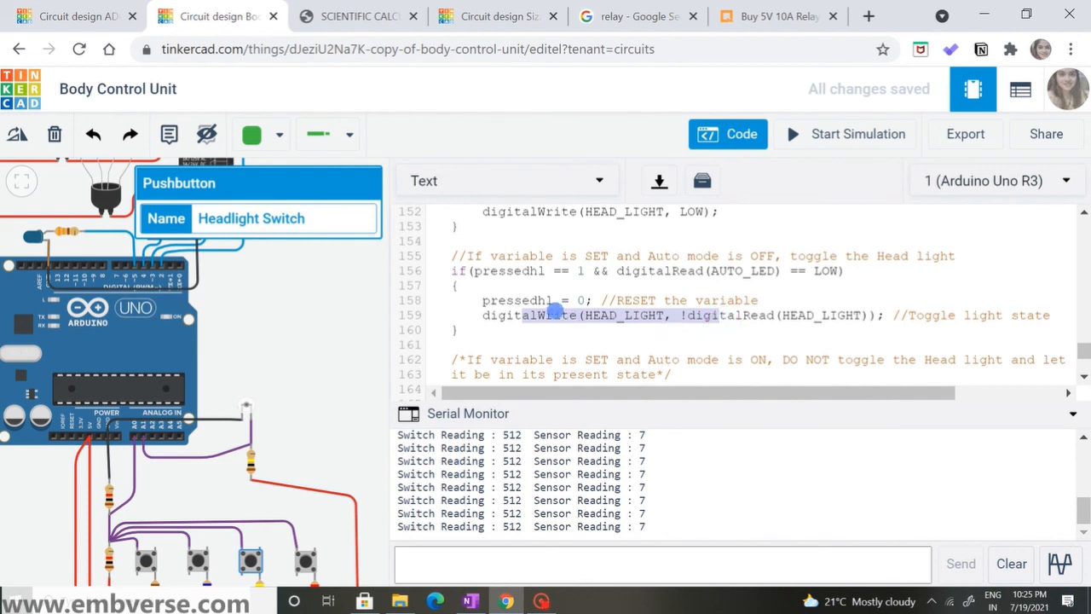
{"action": "mouse_move", "coordinate": [500, 301]}
{"action": "left_mouse_down"}
{"action": "mouse_move", "coordinate": [554, 301]}
{"action": "mouse_move", "coordinate": [499, 300]}
{"action": "left_mouse_up"}
- Examine the else-if branch for Auto mode on, highlighting its HIGH condition, and the Serial.print lines for the switch and sensor readings
{"action": "scroll", "coordinate": [518, 358], "scroll_direction": "down", "scroll_amount": 3}
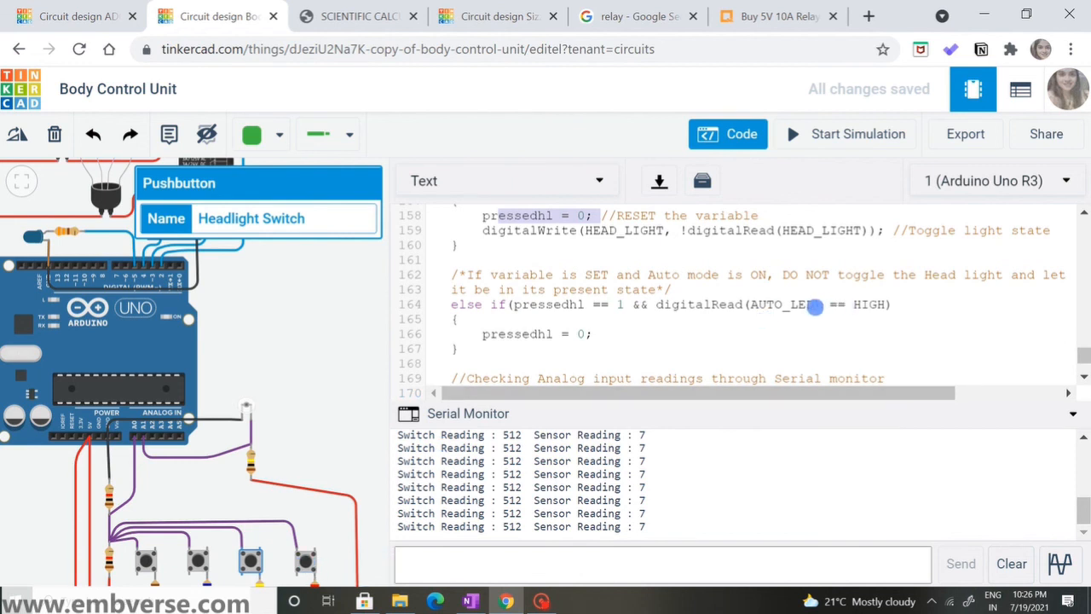
{"action": "left_click_drag", "start_coordinate": [815, 306], "coordinate": [892, 305]}
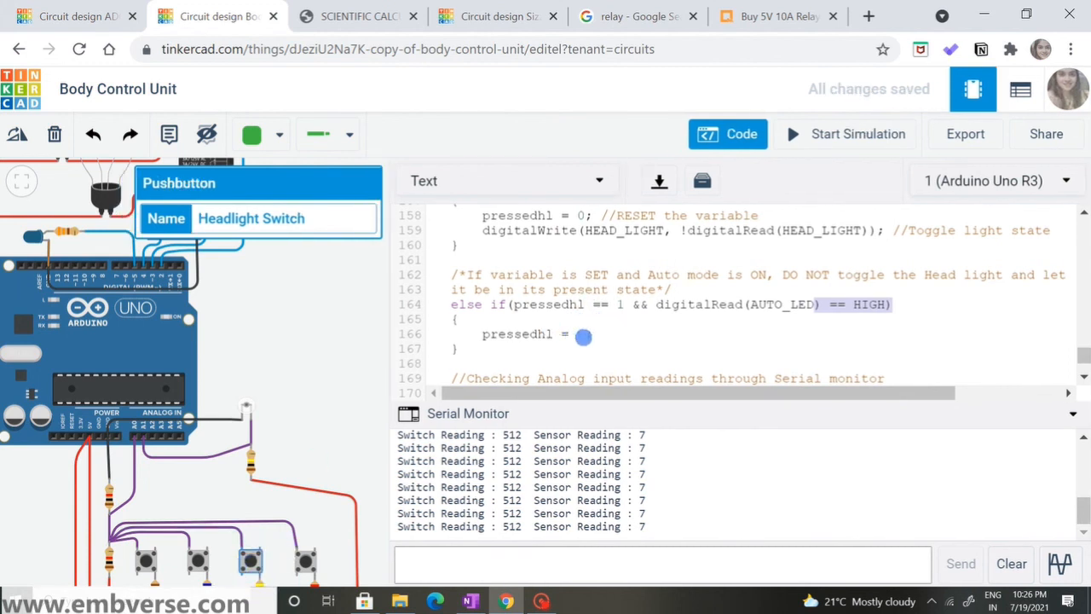
{"action": "scroll", "coordinate": [653, 328], "scroll_direction": "down", "scroll_amount": 3}
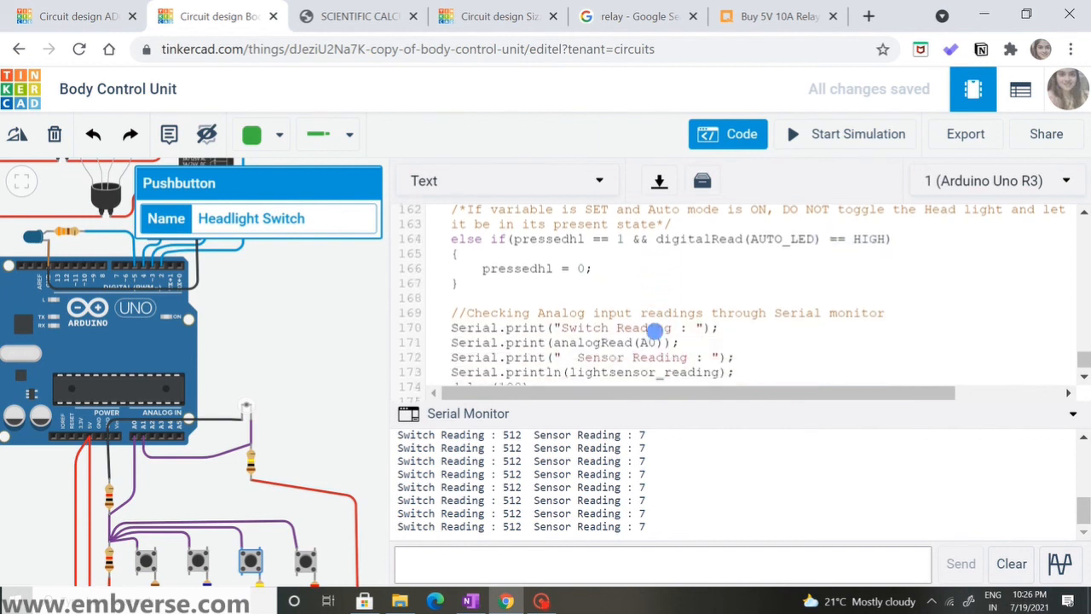
{"action": "left_click", "coordinate": [616, 247]}
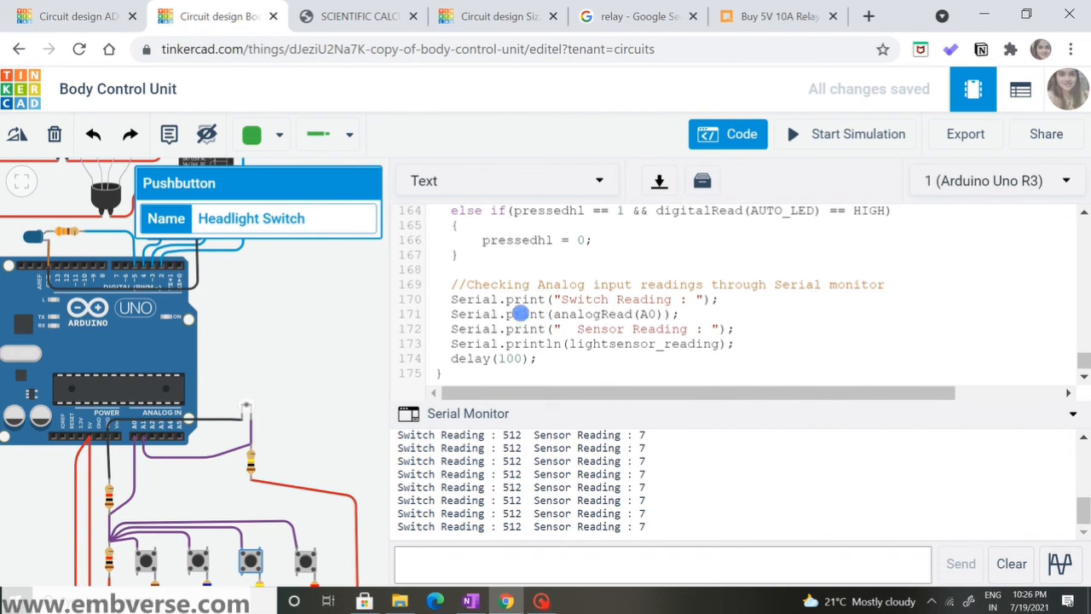
{"action": "left_click", "coordinate": [134, 433]}
- Close the code editor and bring the whole circuit into view, from the power supply down to the pushbuttons
{"action": "scroll", "coordinate": [654, 281], "scroll_direction": "up", "scroll_amount": 5}
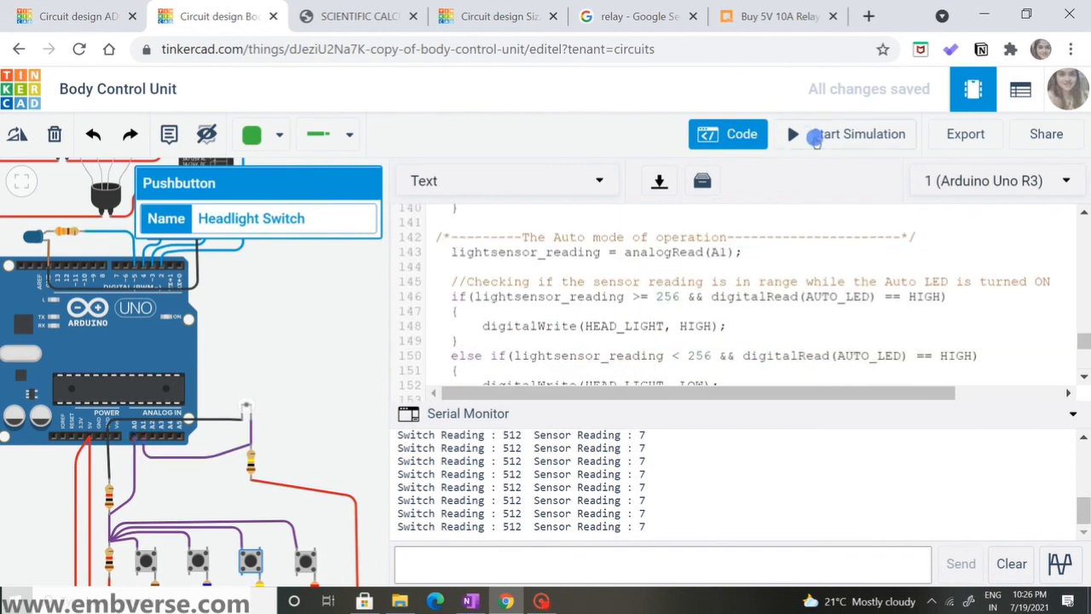
{"action": "left_click", "coordinate": [706, 140]}
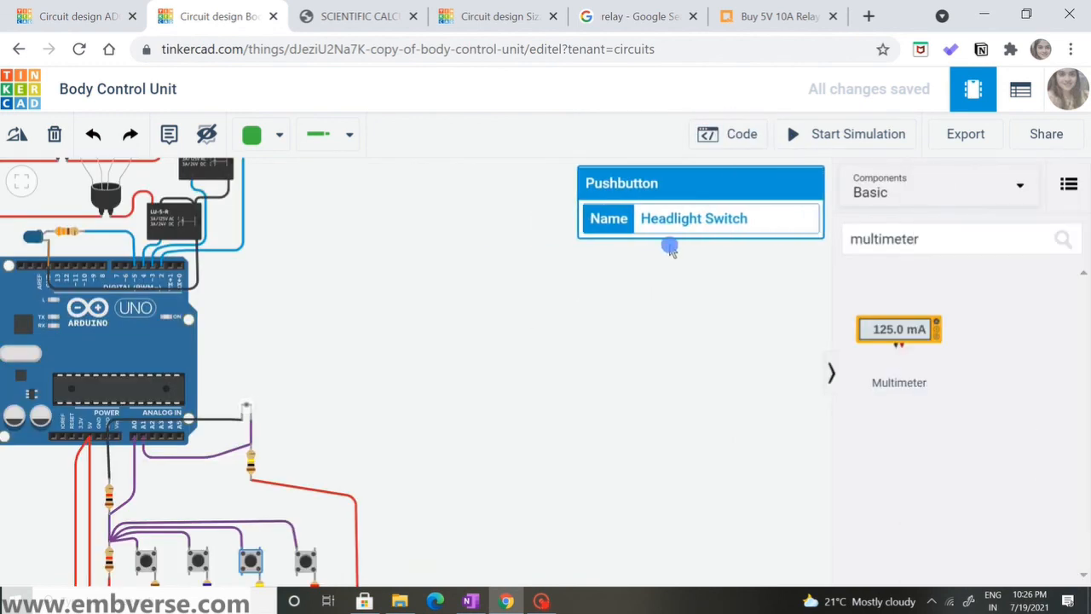
{"action": "left_click", "coordinate": [553, 374]}
{"action": "scroll", "coordinate": [553, 376], "scroll_direction": "down", "scroll_amount": 3}
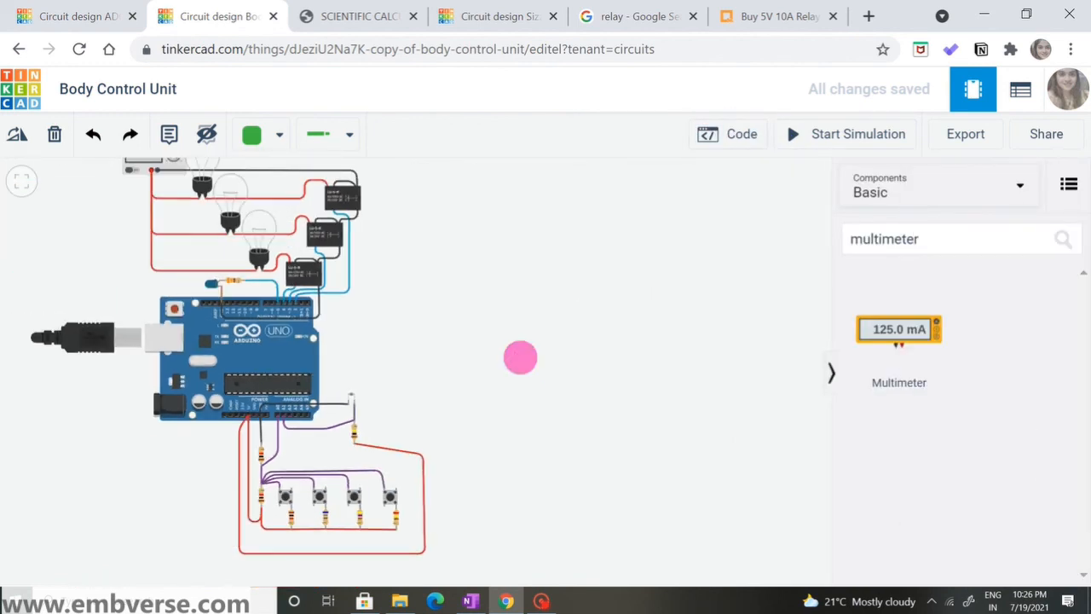
{"action": "left_click_drag", "start_coordinate": [520, 358], "coordinate": [655, 384]}
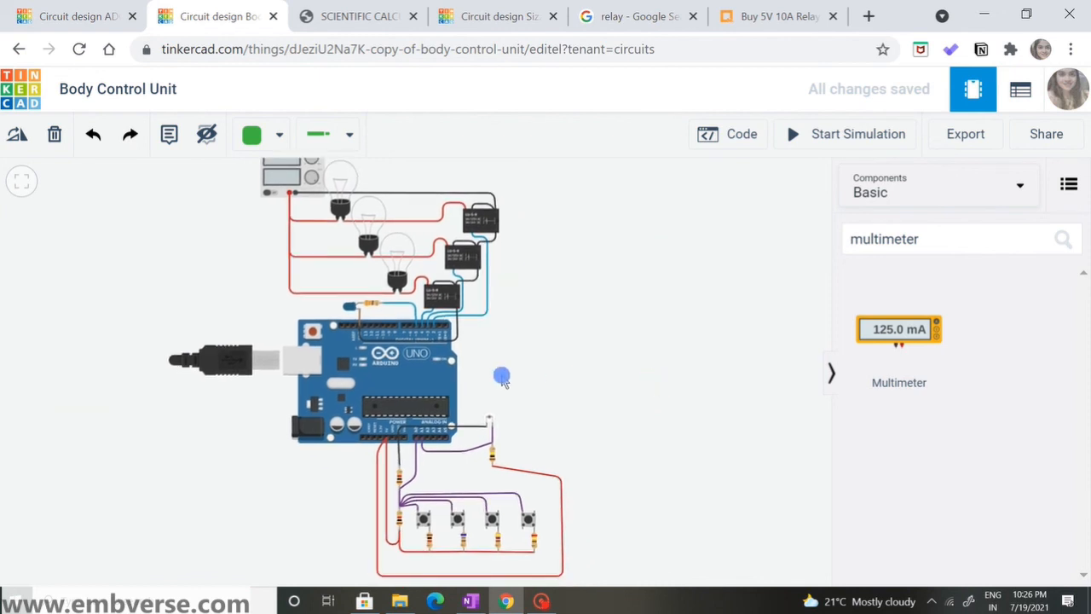
{"action": "left_click_drag", "start_coordinate": [515, 364], "coordinate": [504, 382]}
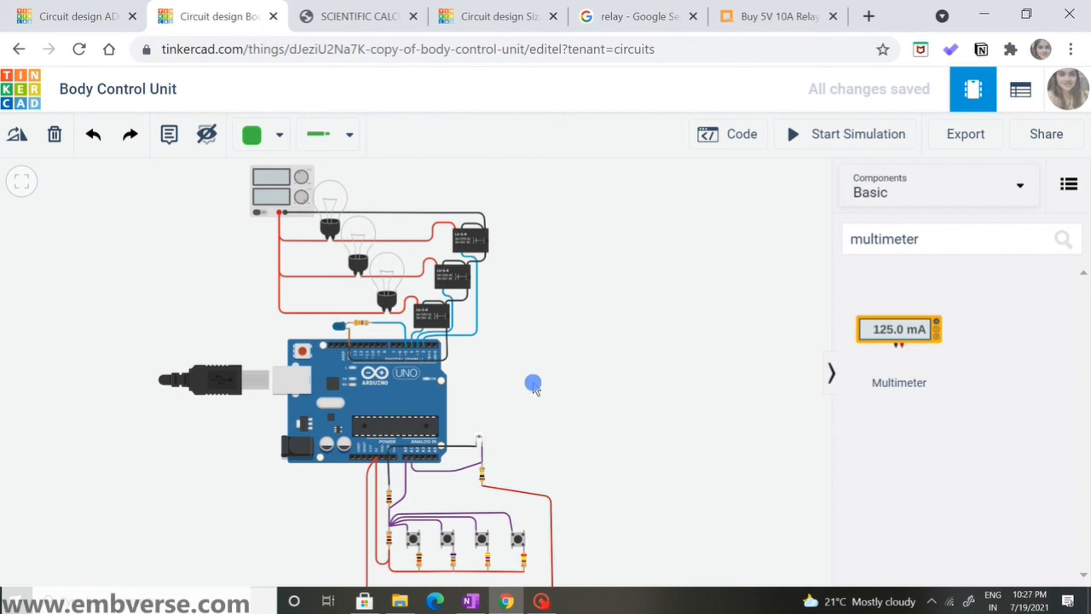
{"action": "left_click_drag", "start_coordinate": [533, 383], "coordinate": [506, 377]}
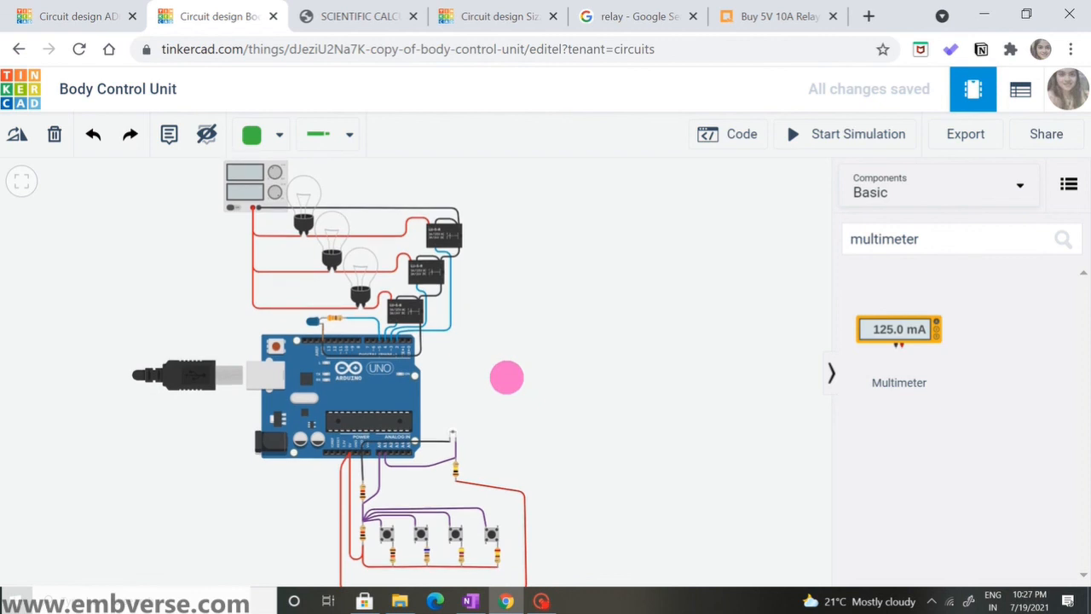
{"action": "left_click_drag", "start_coordinate": [507, 377], "coordinate": [508, 381]}
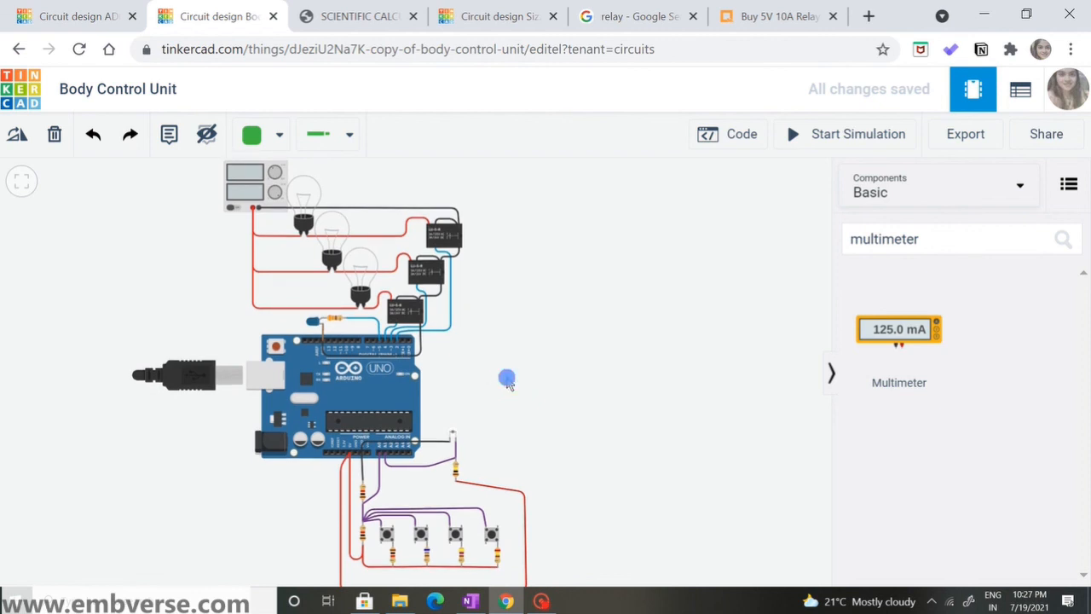
{"action": "left_click", "coordinate": [100, 54]}
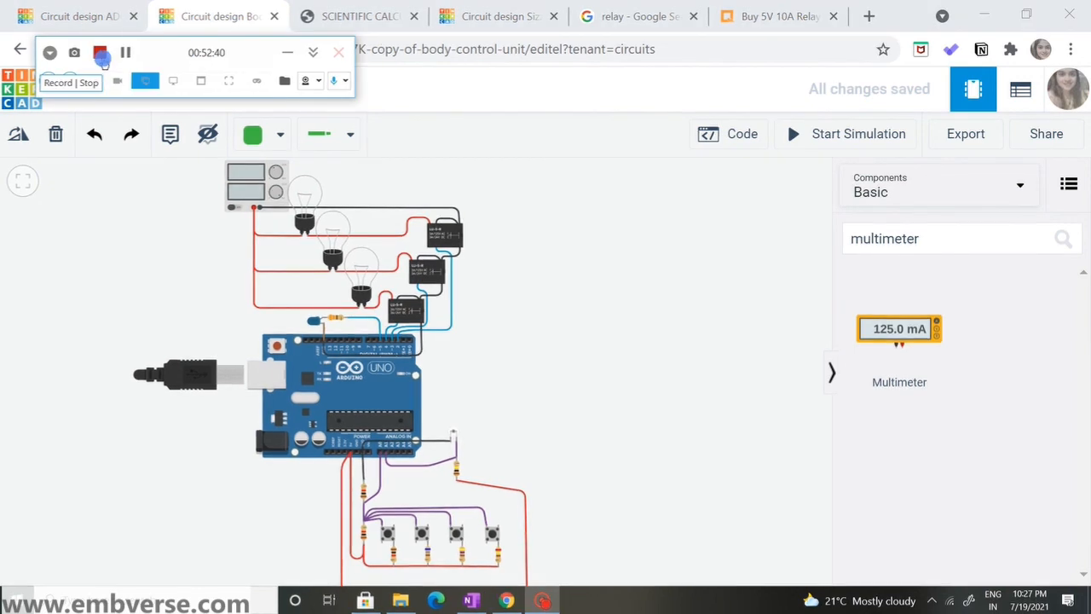